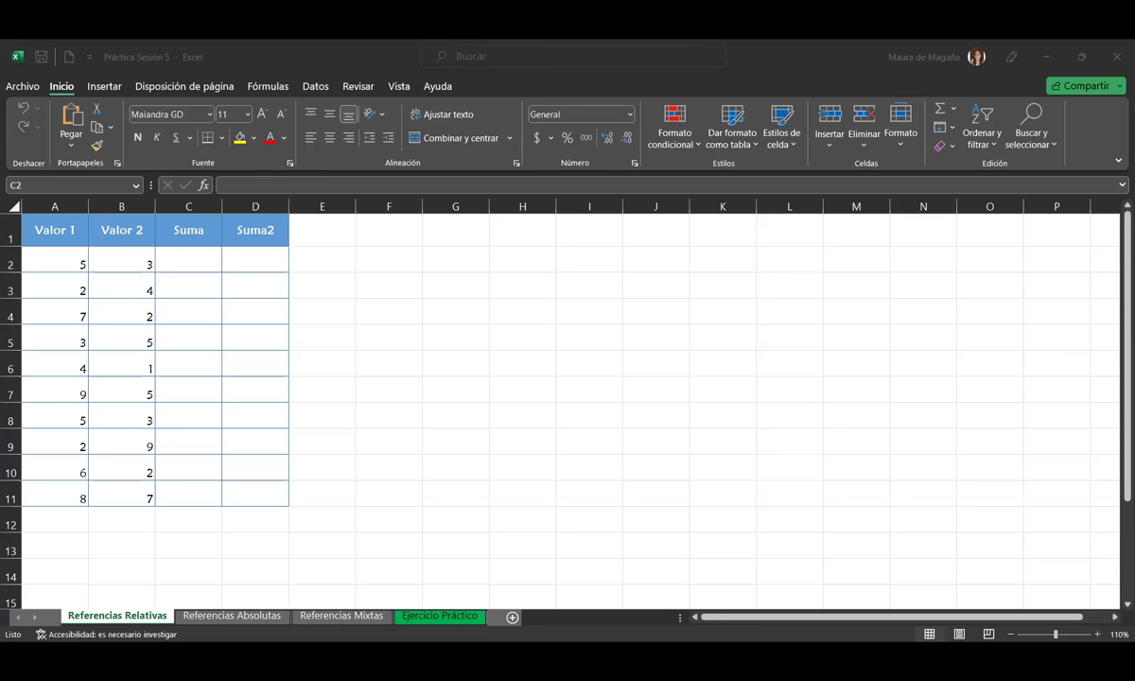
# Step: Enter the formula =A2+B2 in cell C2 of the Referencias Relativas sheet
pyautogui.hotkey('alt', 'Tab')
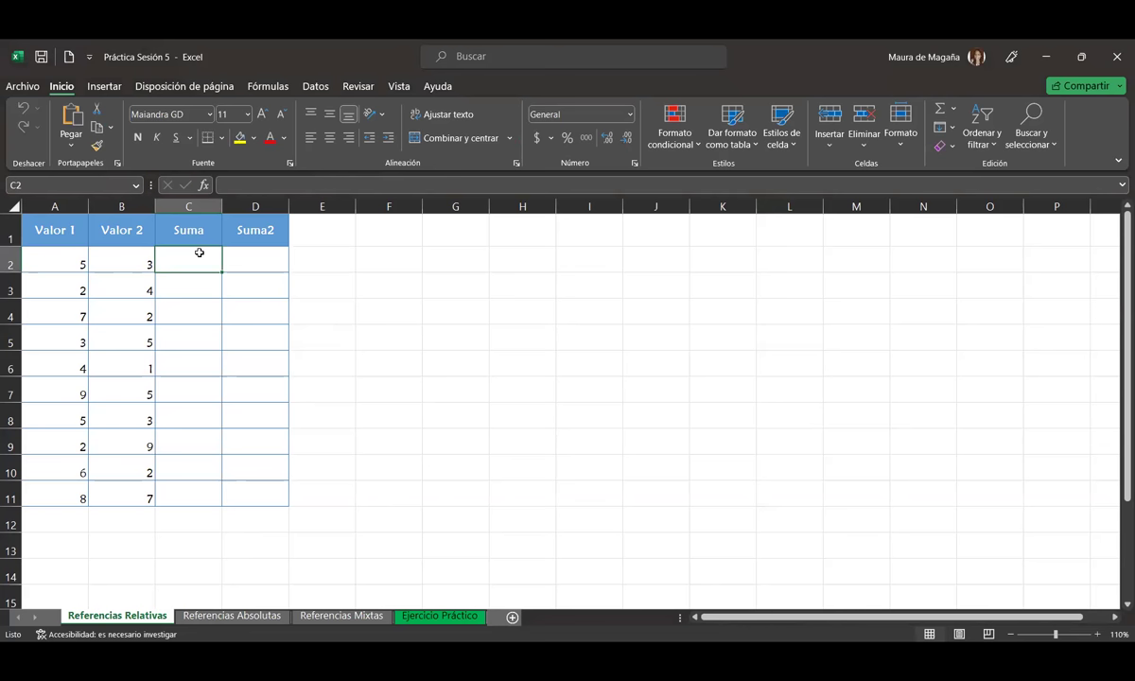
pyautogui.write('=')
pyautogui.click(78, 263)
pyautogui.write('+')
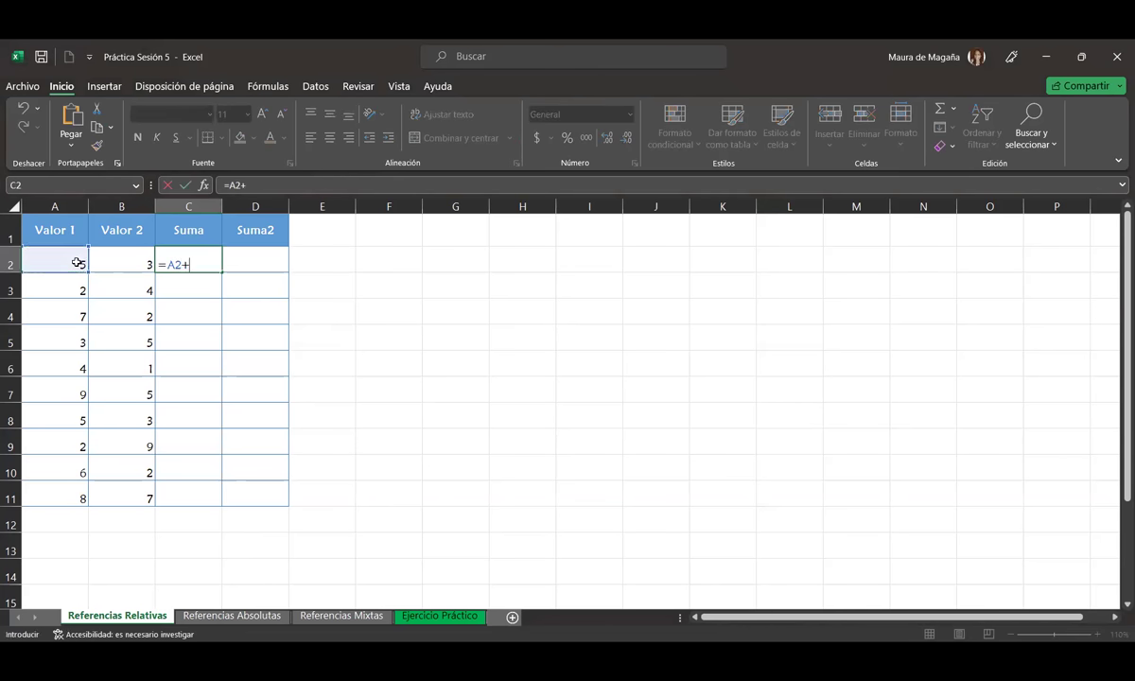
pyautogui.click(124, 259)
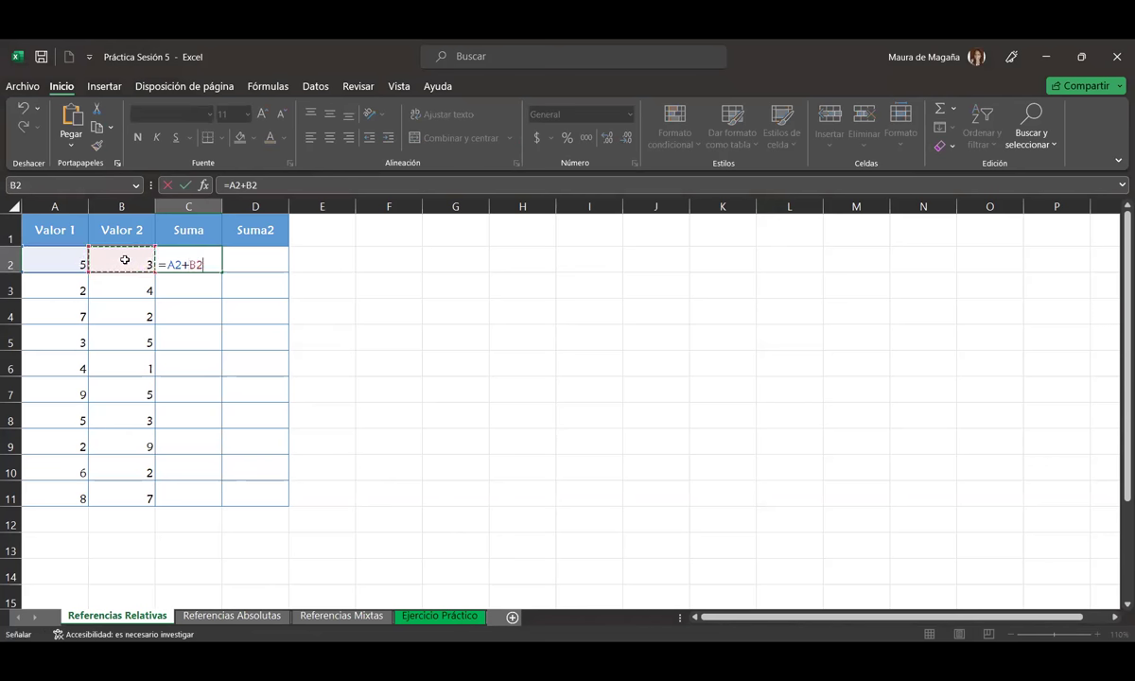
pyautogui.press('Return')
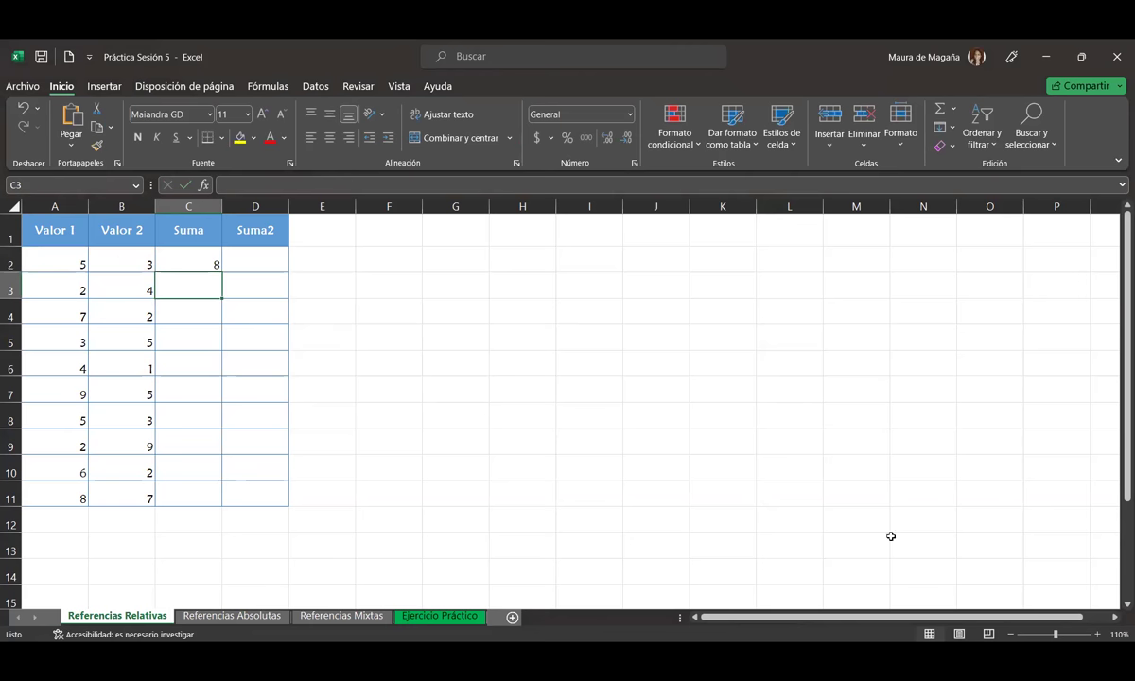
# Step: Fill the formula in C2 down the Suma column through C11
pyautogui.scroll(3, 1029, 594)
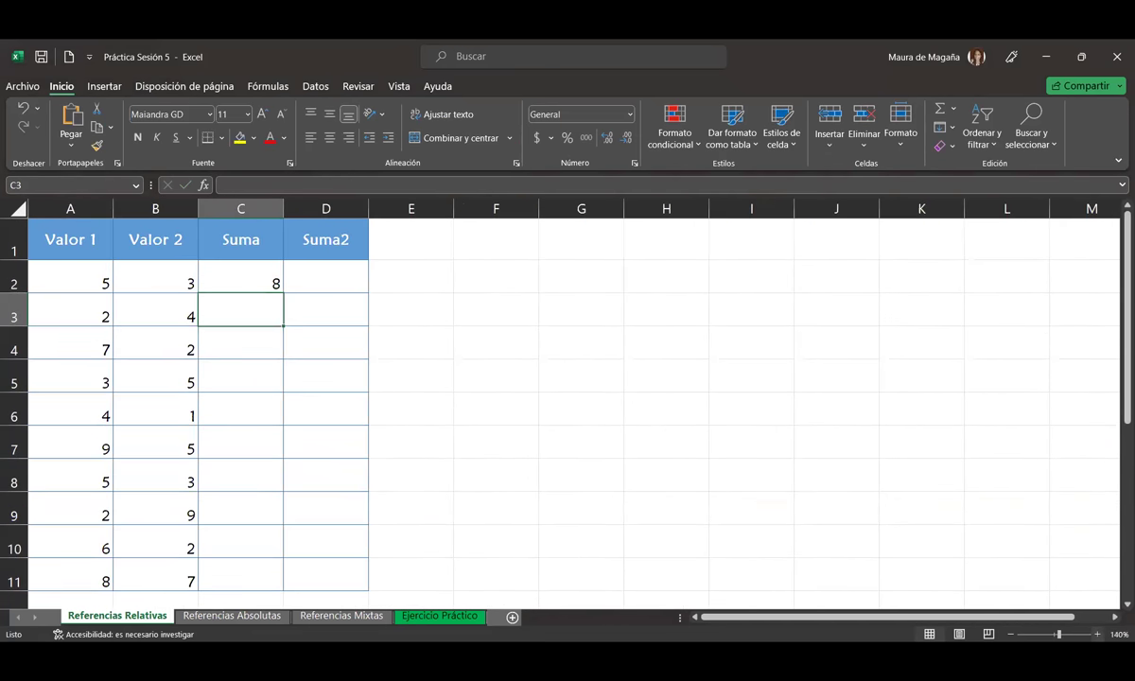
pyautogui.click(273, 265)
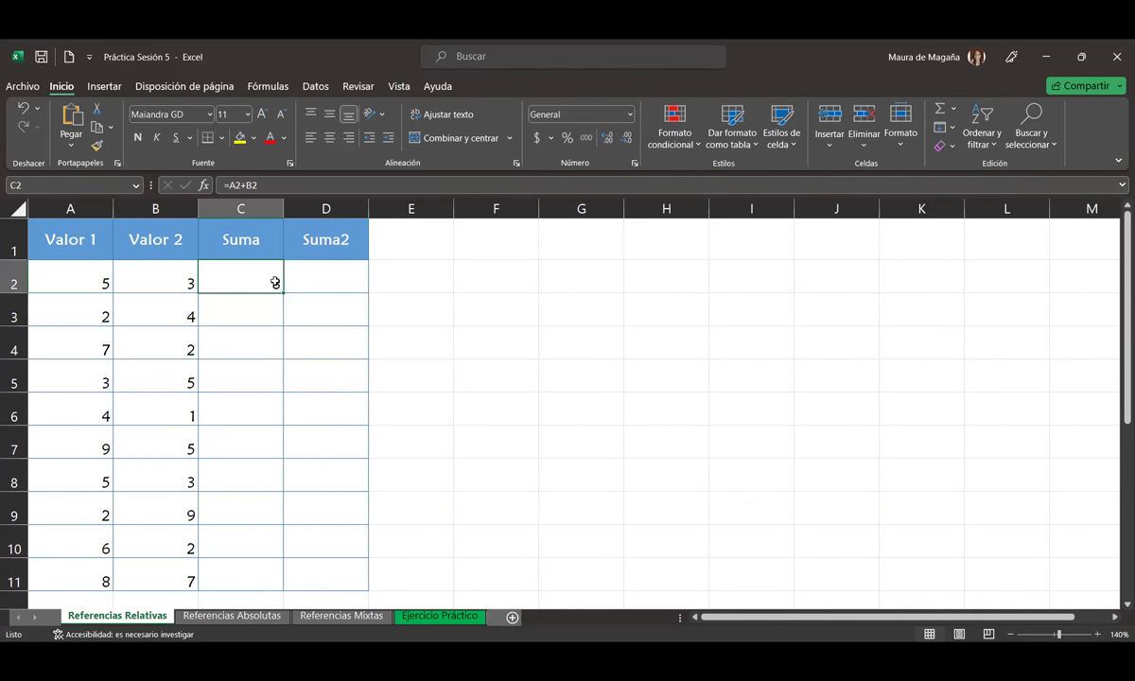
pyautogui.doubleClick(283, 294)
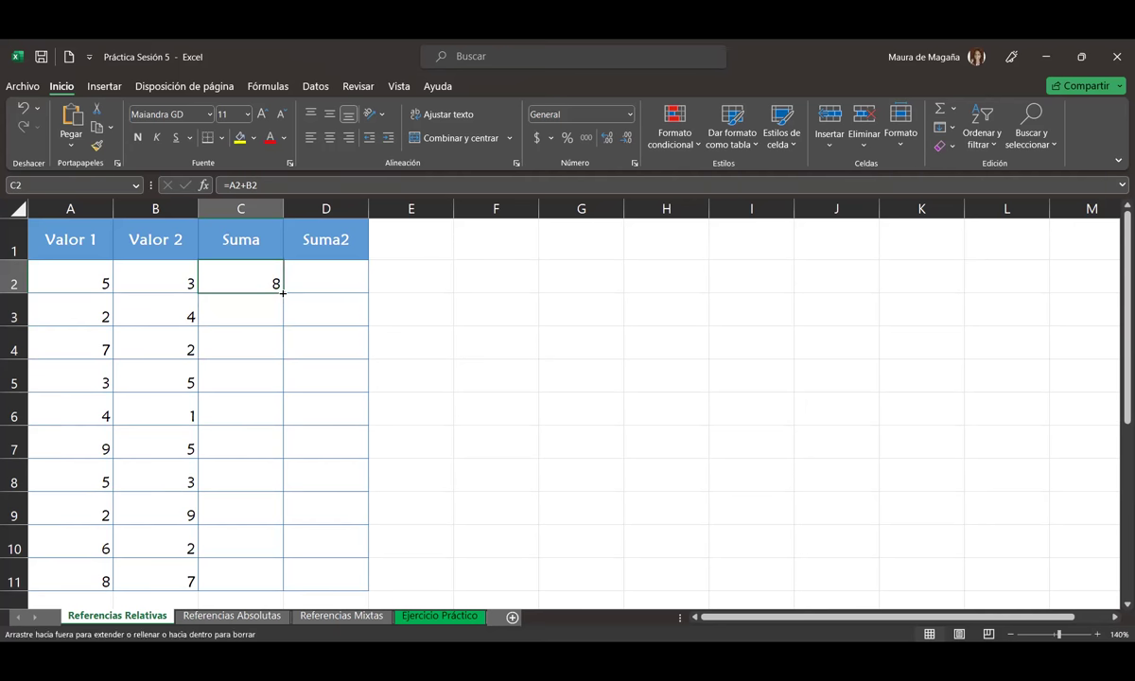
# Step: Examine the cell references in the Suma formulas of C2, C3 and C11, leaving the formulas as they are
pyautogui.click(266, 298)
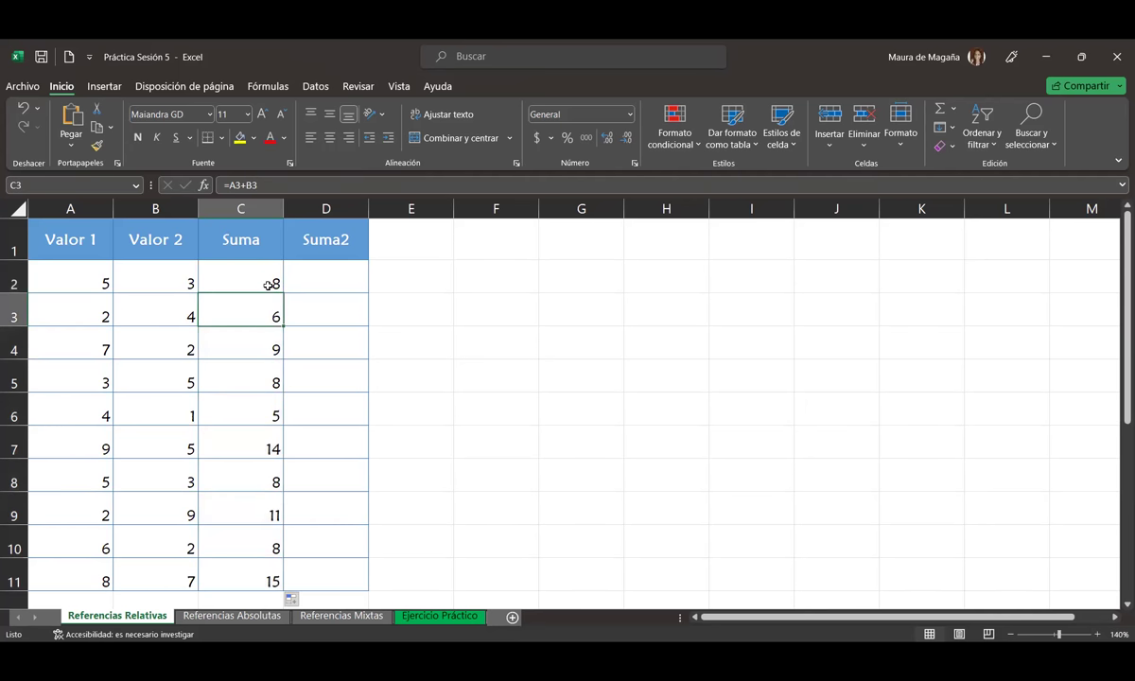
pyautogui.doubleClick(269, 282)
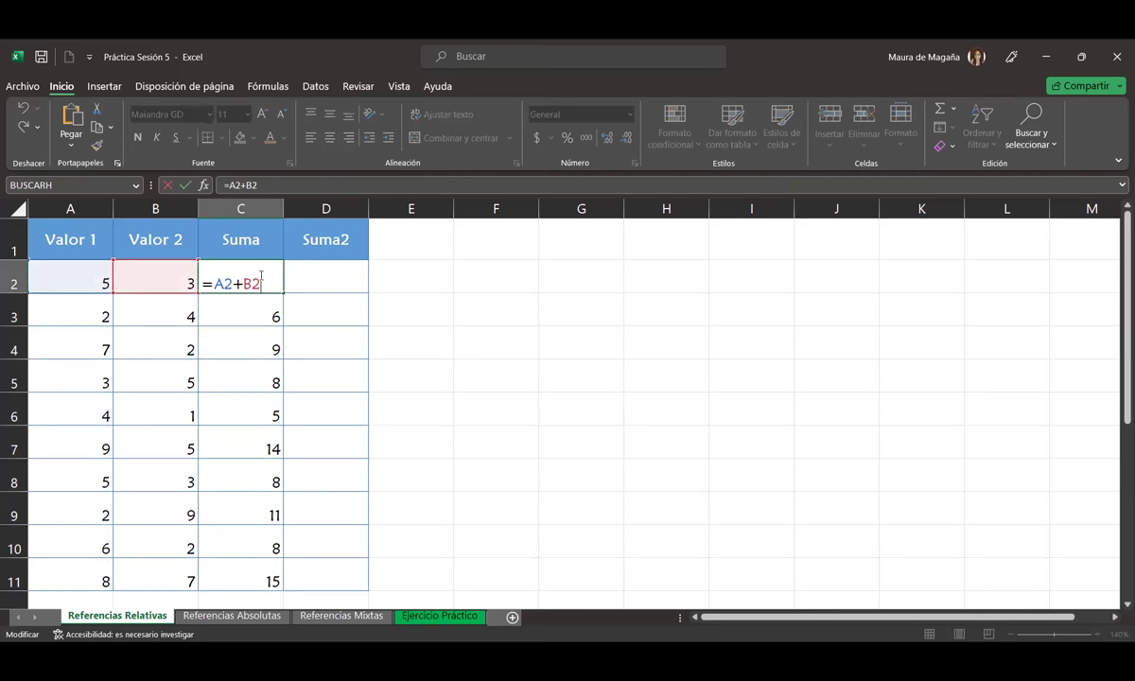
pyautogui.press('Return')
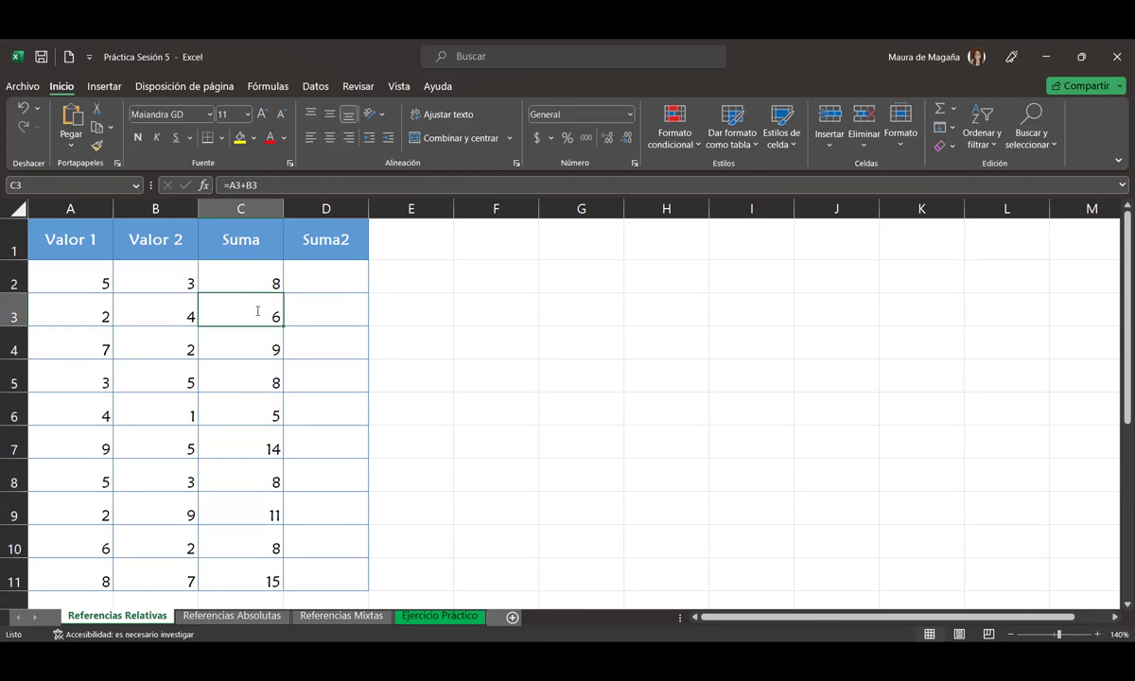
pyautogui.doubleClick(248, 310)
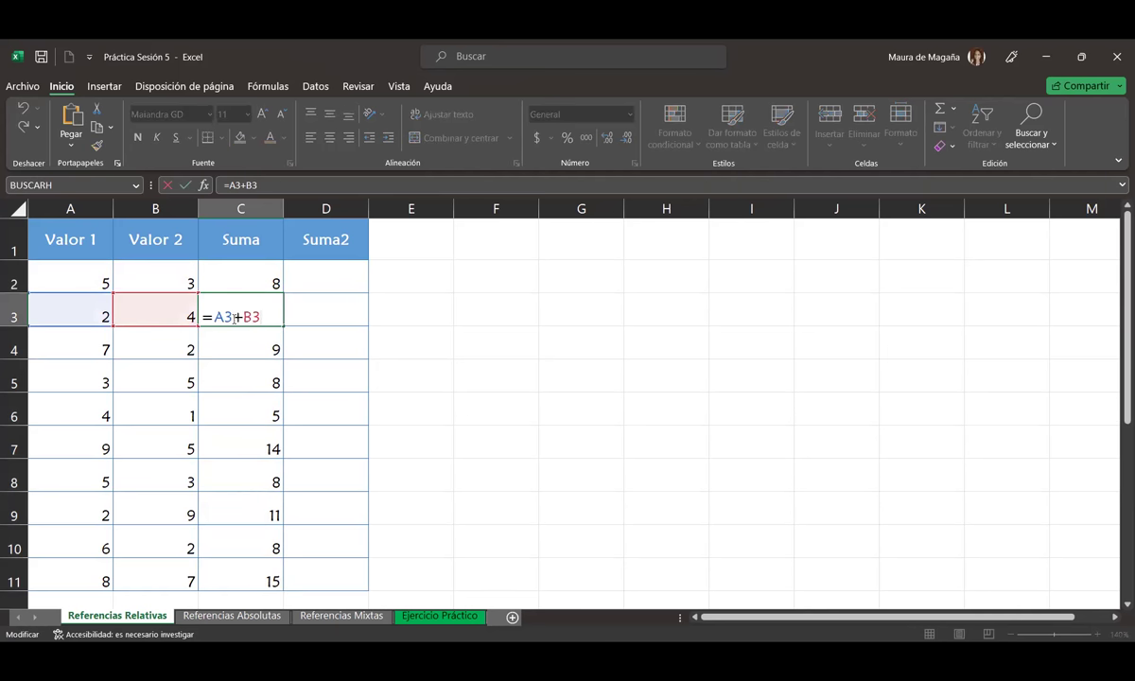
pyautogui.press('Return')
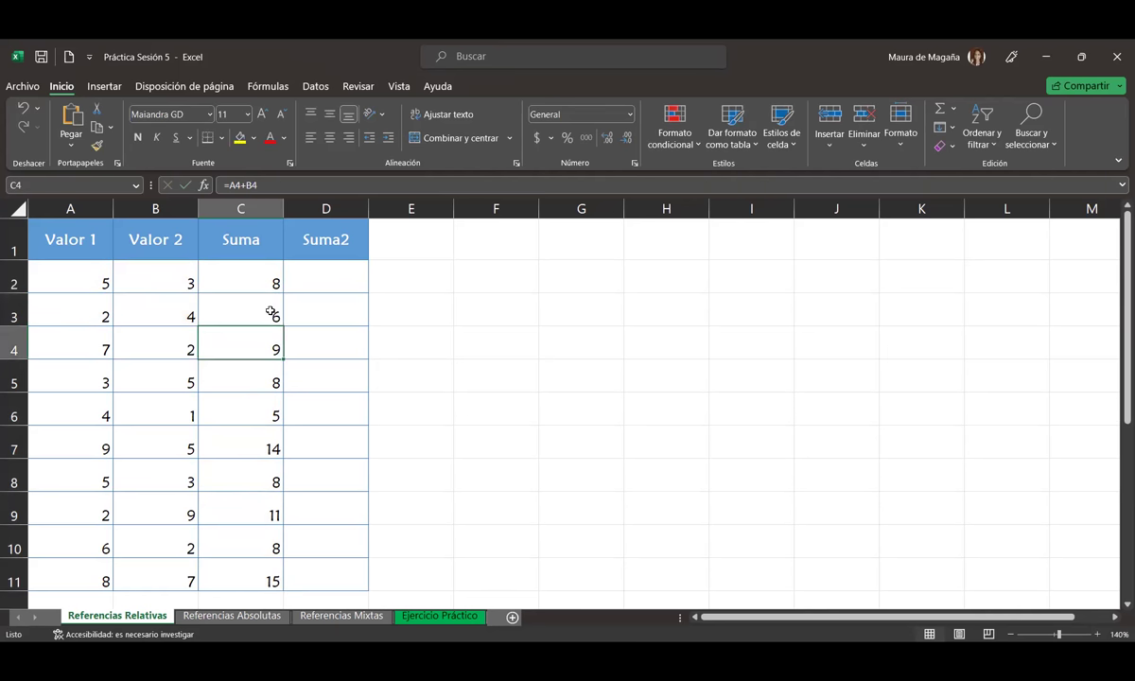
pyautogui.click(254, 575)
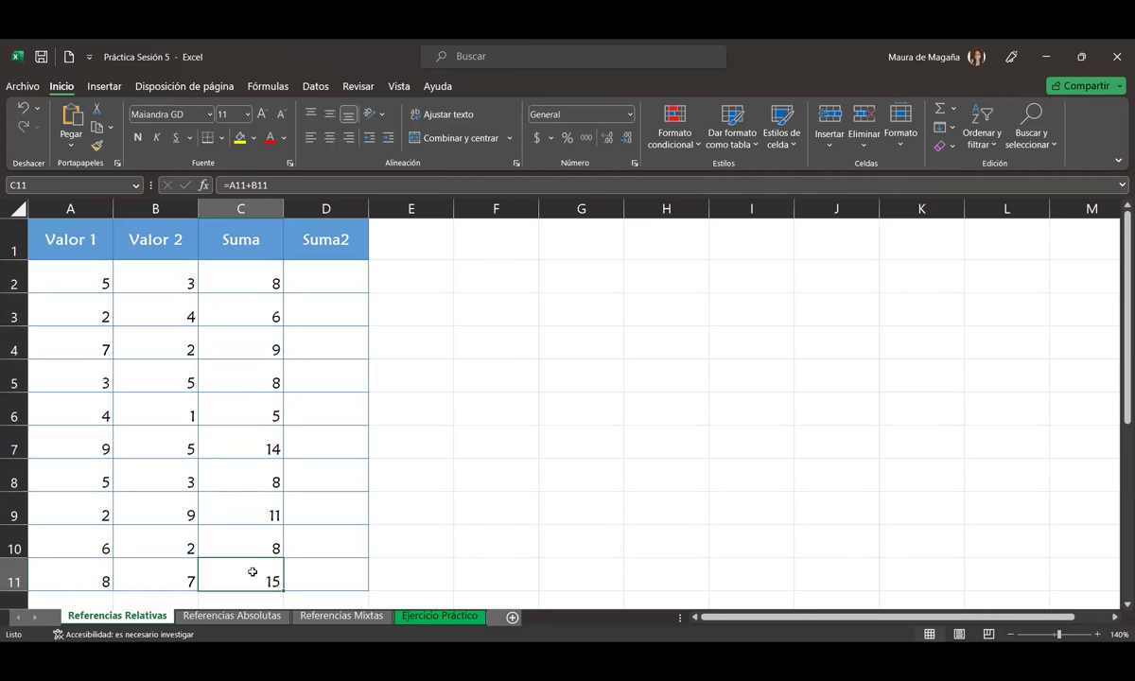
pyautogui.doubleClick(252, 573)
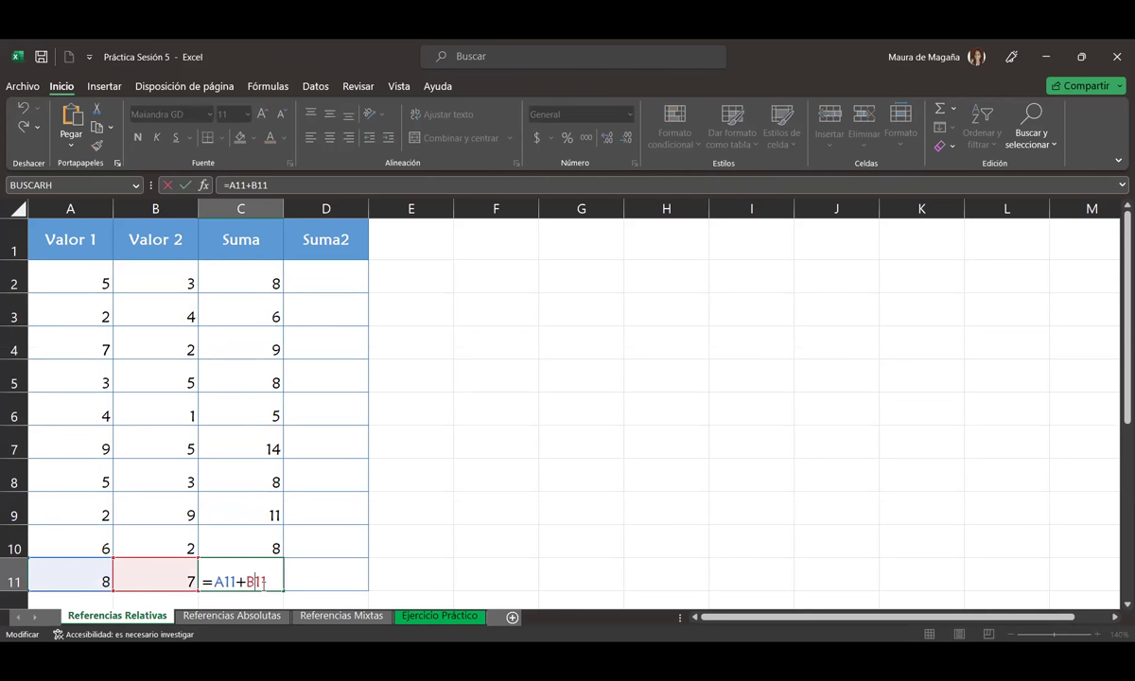
pyautogui.press('Return')
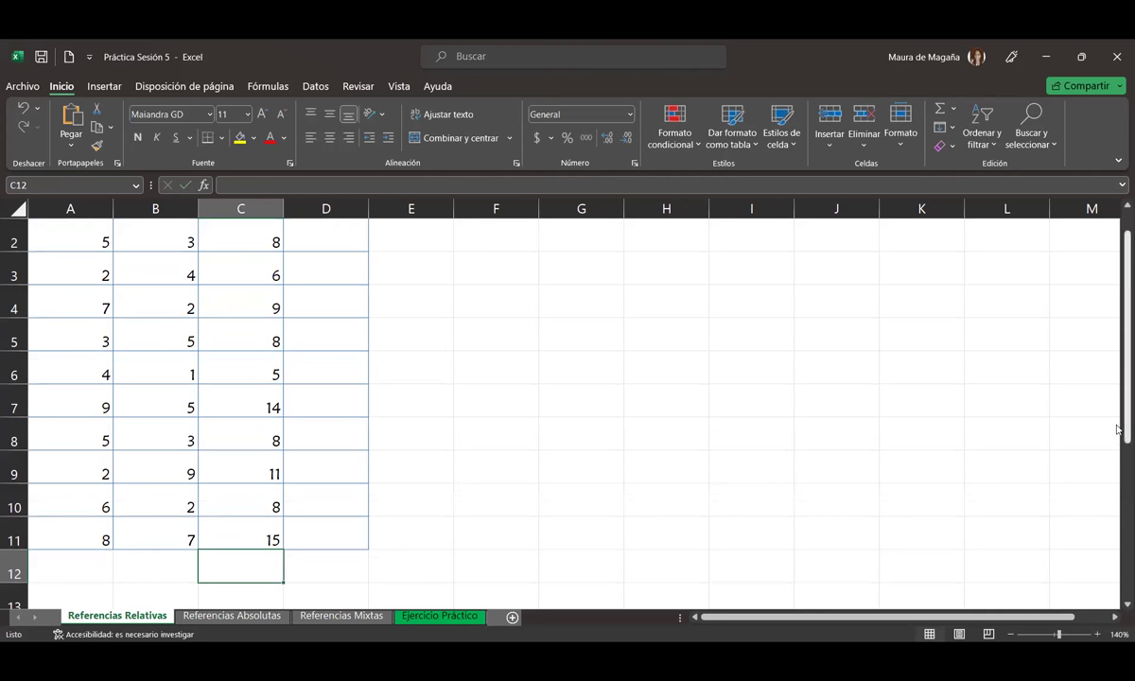
# Step: Select C2 and display the sheet's formulas in place of their results
pyautogui.moveTo(1122, 416); pyautogui.dragTo(1117, 380)
pyautogui.click(259, 277)
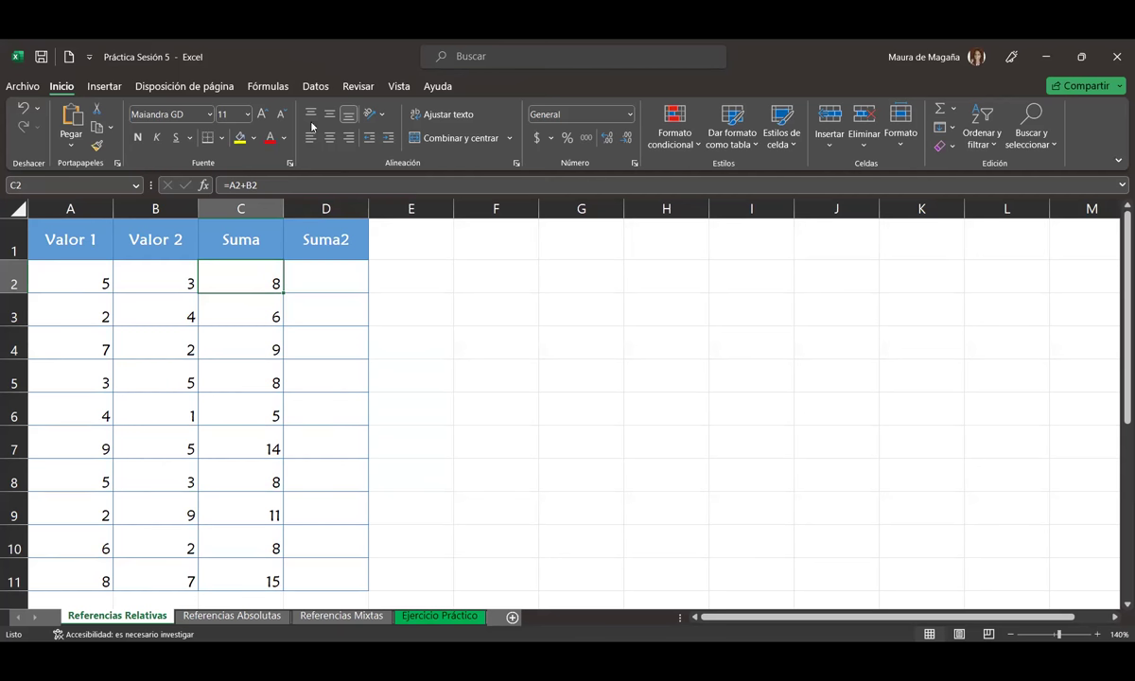
pyautogui.click(268, 86)
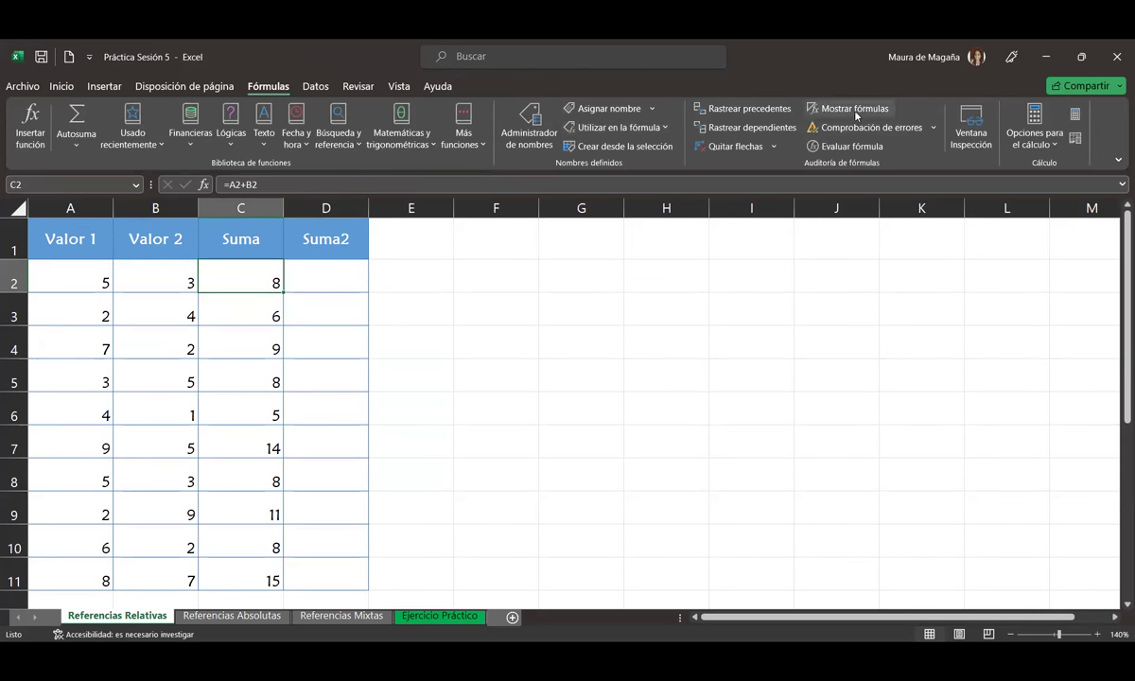
pyautogui.click(855, 109)
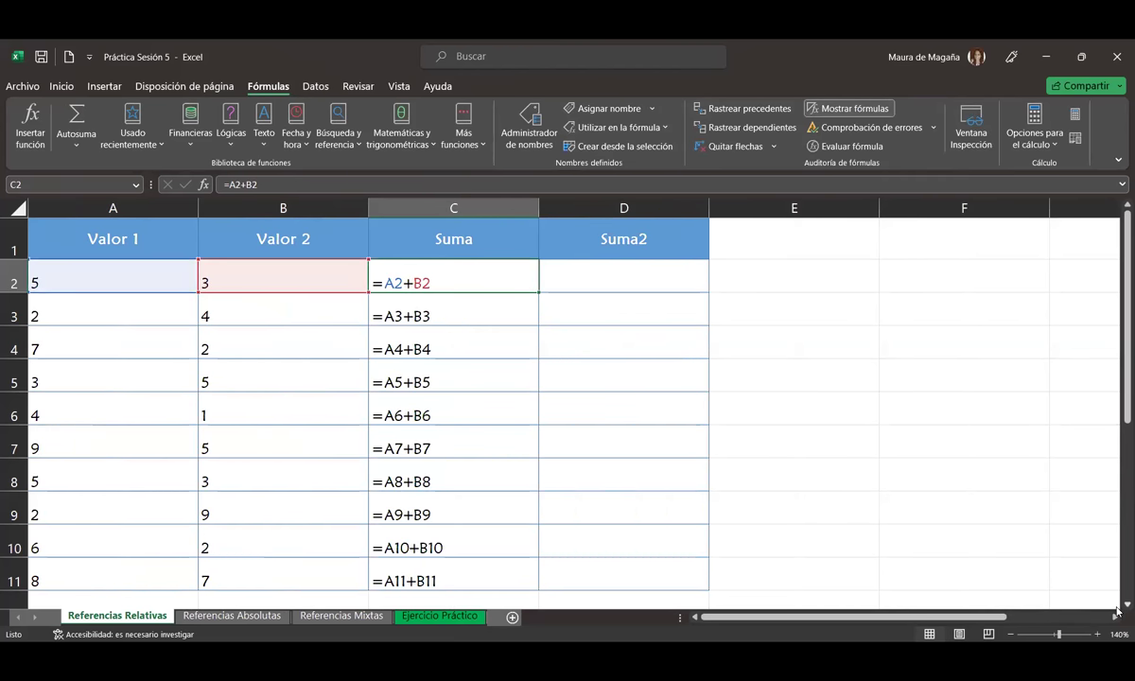
# Step: Examine the Suma formulas cell by cell from C2 to C9 and back up to see which cells each one references
pyautogui.scroll(-1, 684, 406)
pyautogui.press('Down')
pyautogui.press('Down')
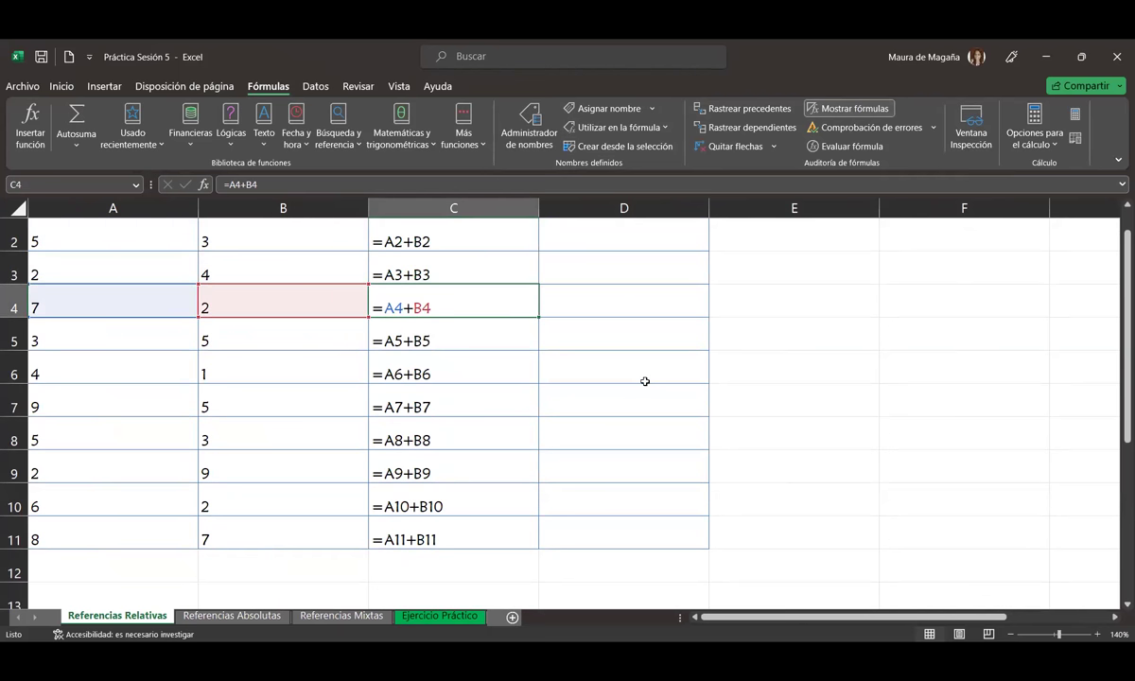
pyautogui.press('Down')
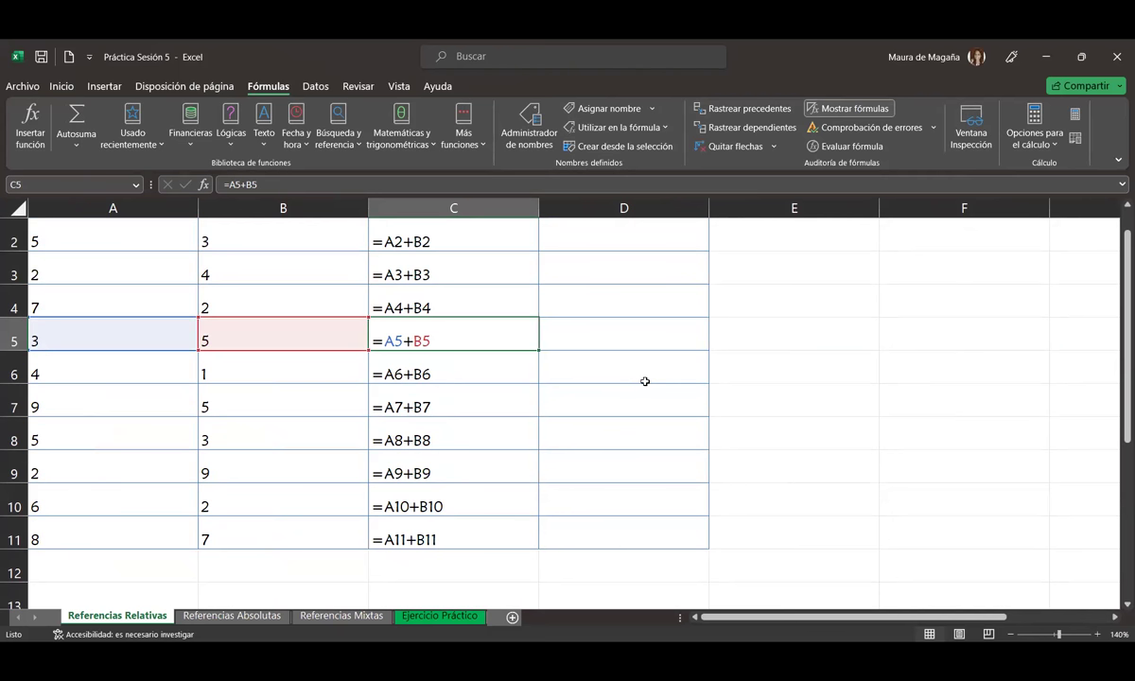
pyautogui.press('Down')
pyautogui.press('Down')
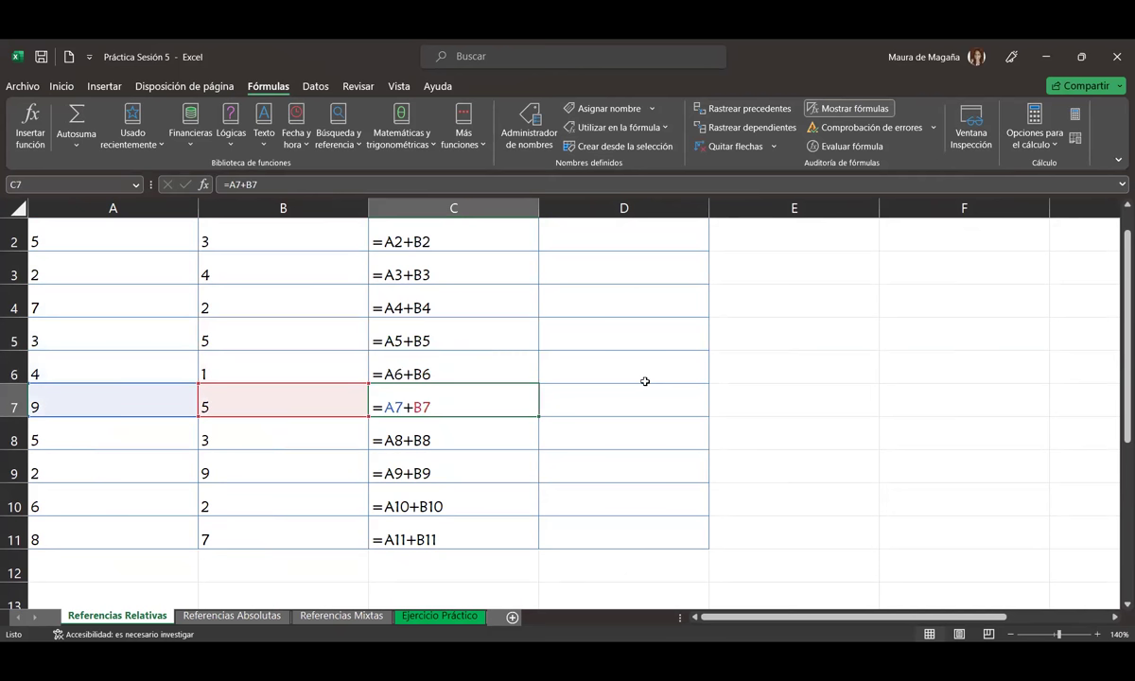
pyautogui.press('Down')
pyautogui.press('Down')
pyautogui.press('Down')
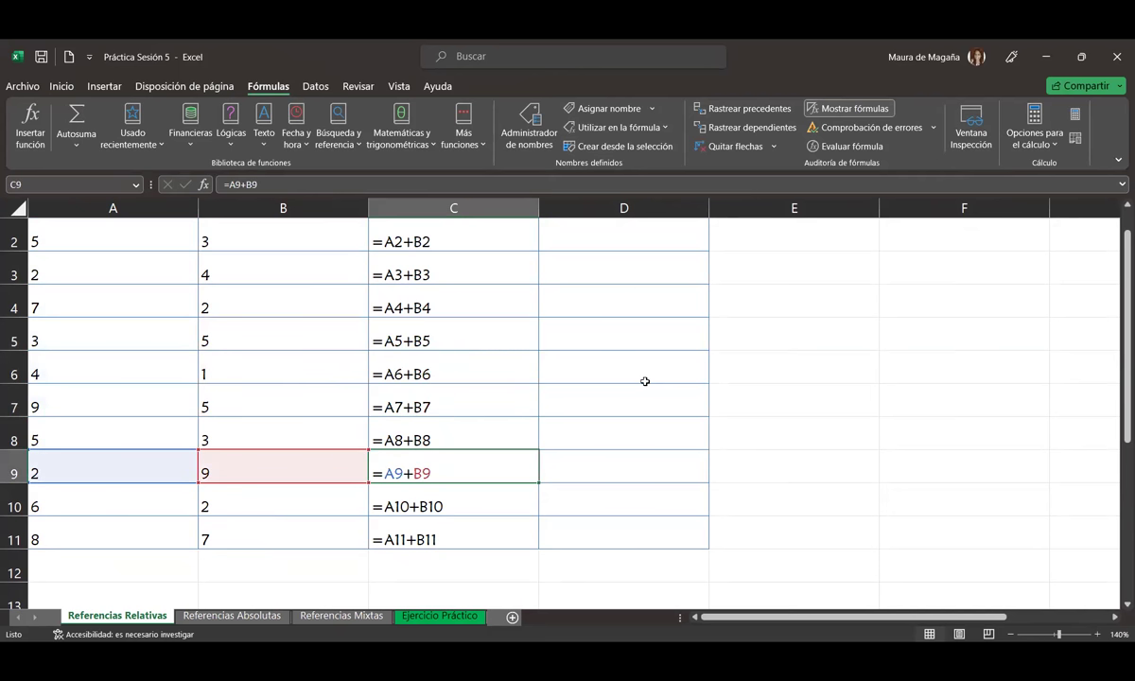
pyautogui.press('Up')
pyautogui.press('Up')
pyautogui.press('Up')
pyautogui.press('Up')
pyautogui.press('Up')
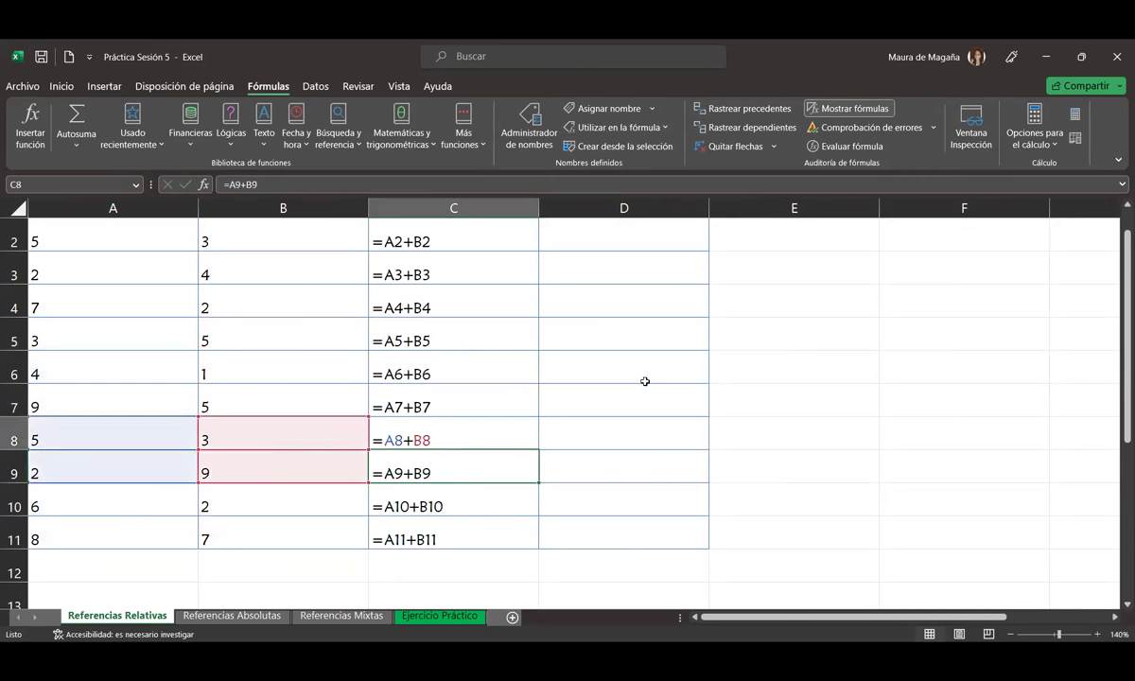
pyautogui.press('Up')
pyautogui.press('Up')
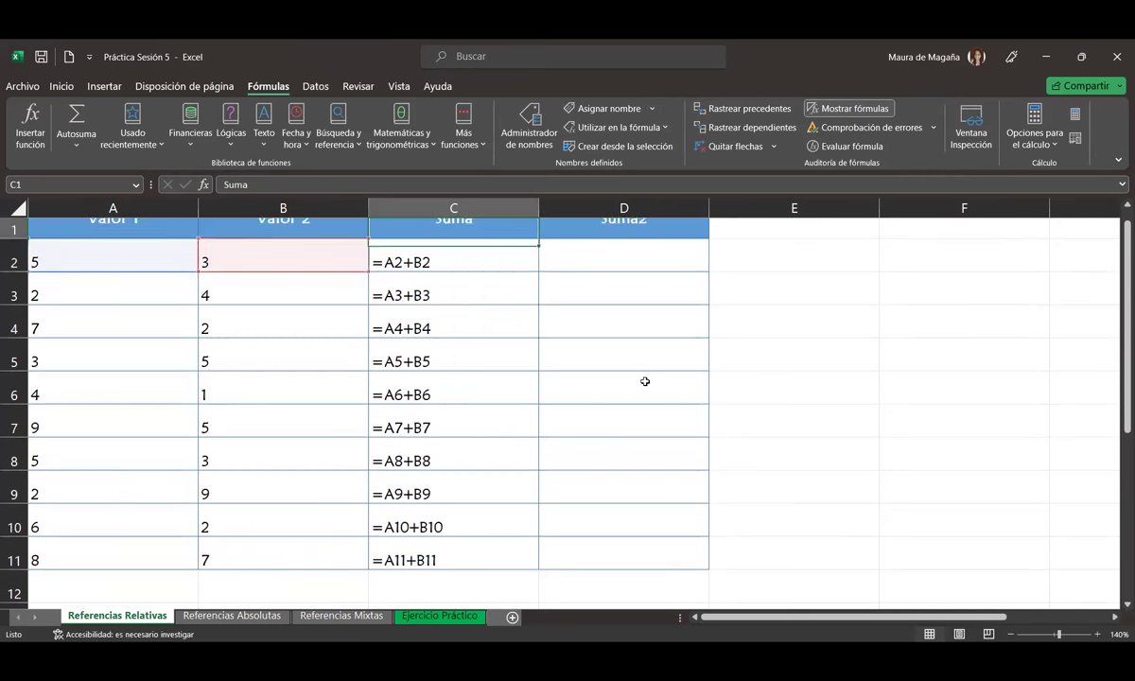
# Step: Show results instead of formulas and fill the formula in C2 across to D2 in the Suma2 column
pyautogui.click(851, 108)
pyautogui.click(312, 269)
pyautogui.click(271, 271)
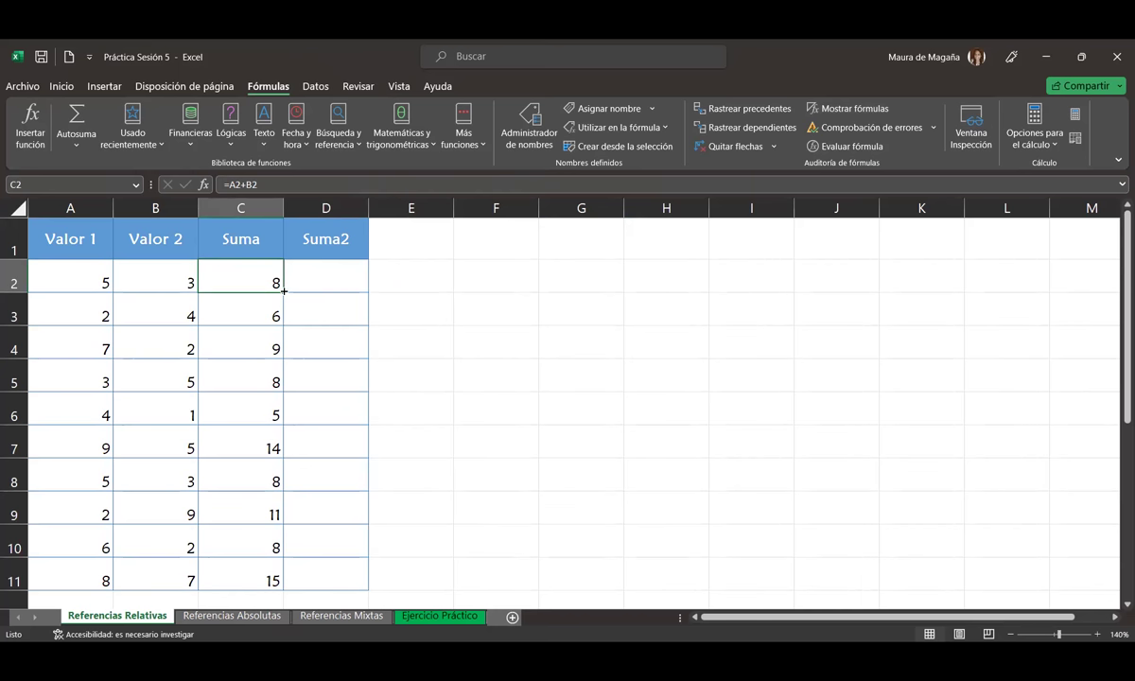
pyautogui.moveTo(283, 291); pyautogui.dragTo(375, 291)
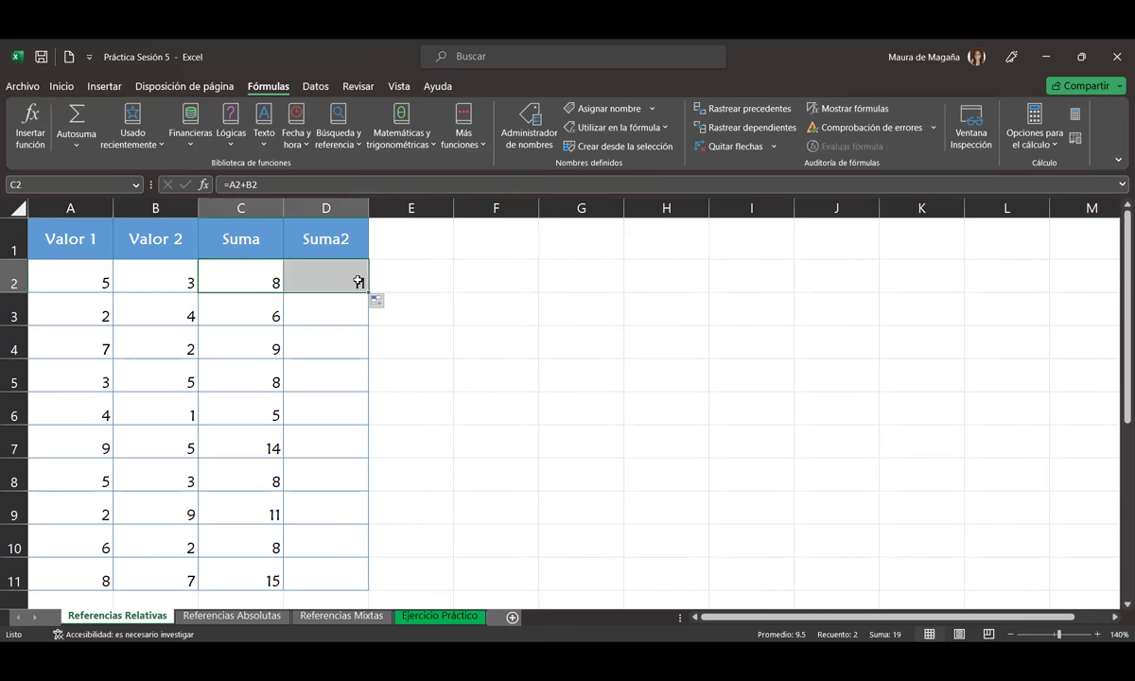
# Step: Check the references of the formula in D2 and fill it down the Suma2 column through D11
pyautogui.doubleClick(355, 280)
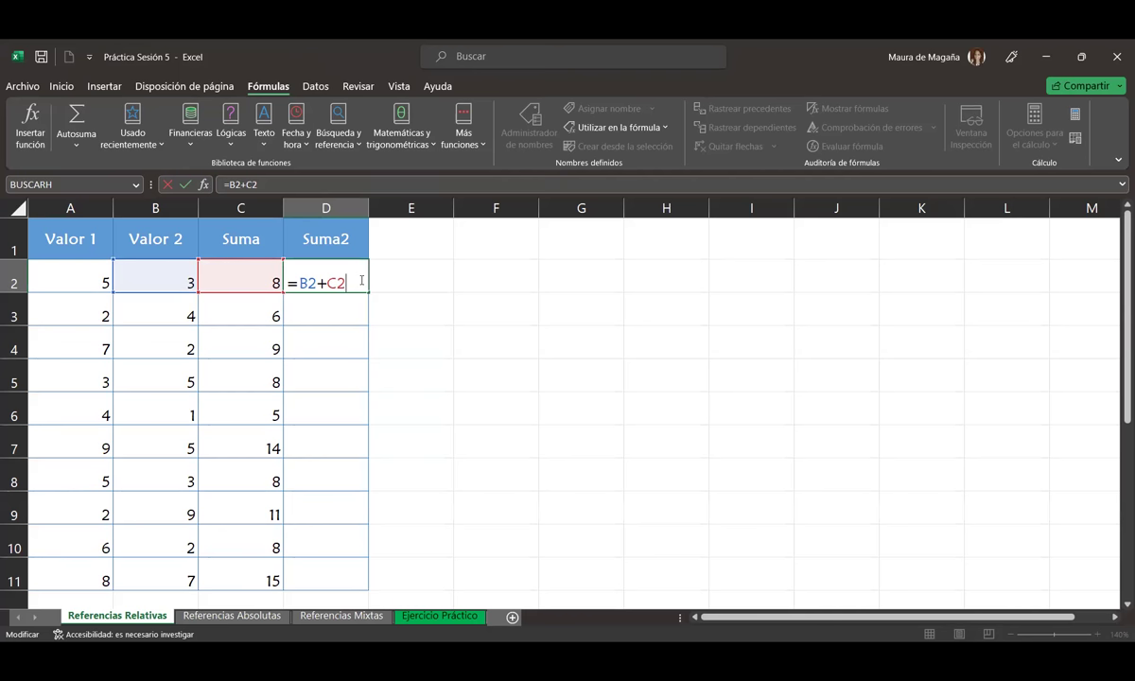
pyautogui.press('Return')
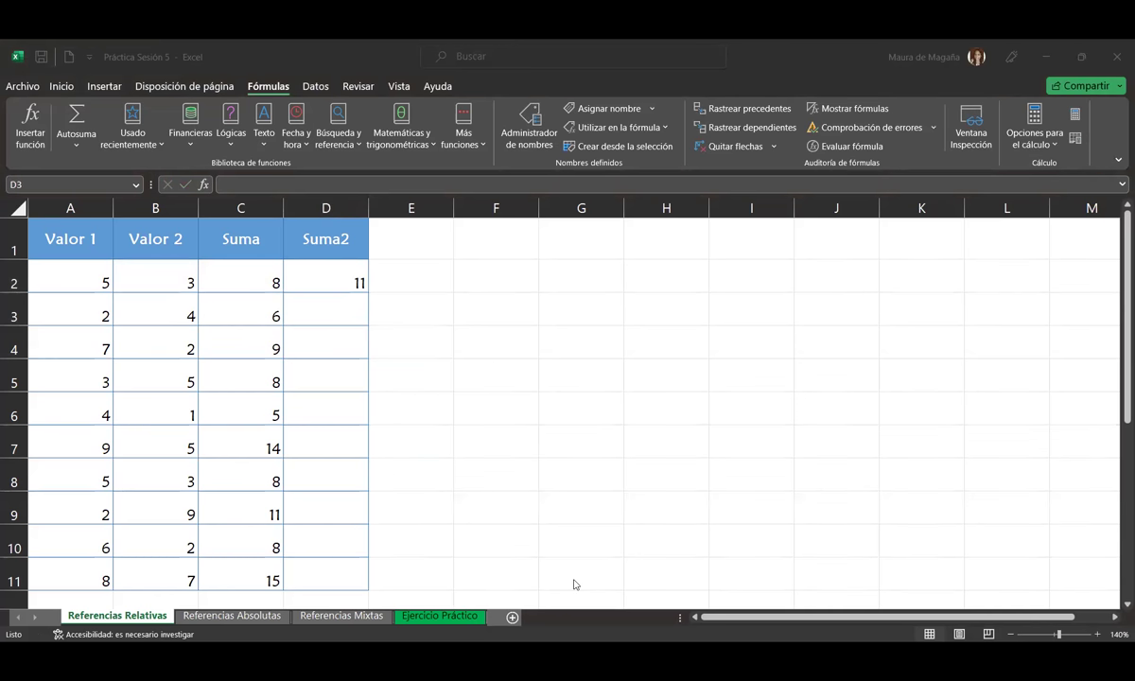
pyautogui.click(322, 280)
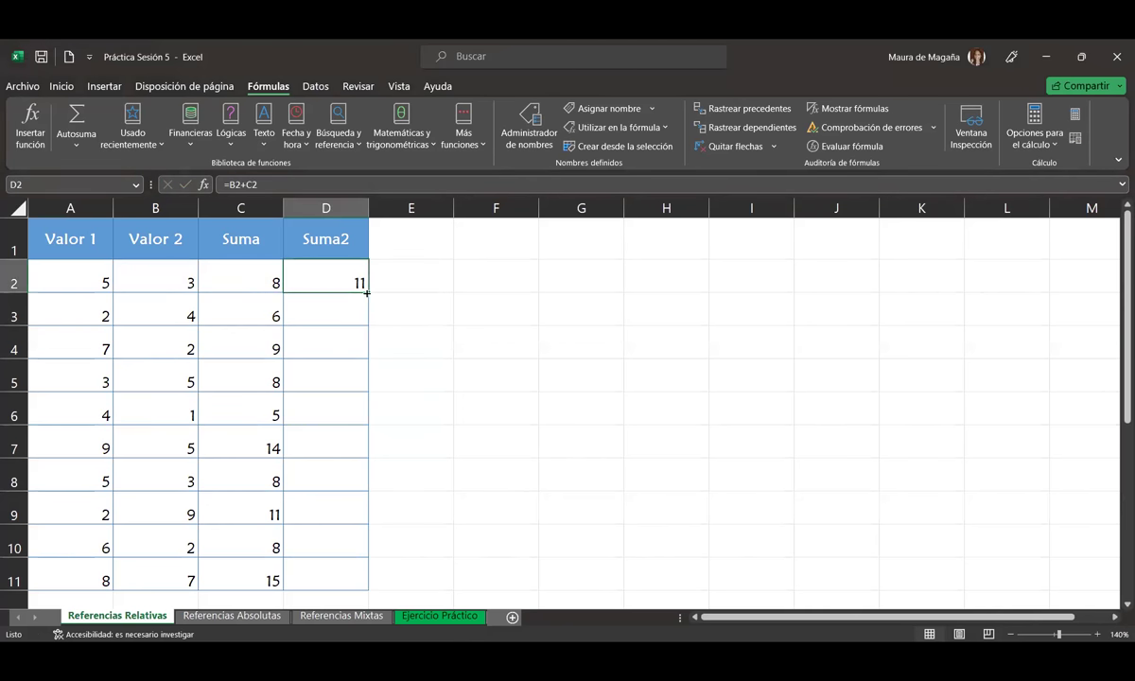
pyautogui.doubleClick(367, 293)
pyautogui.click(332, 272)
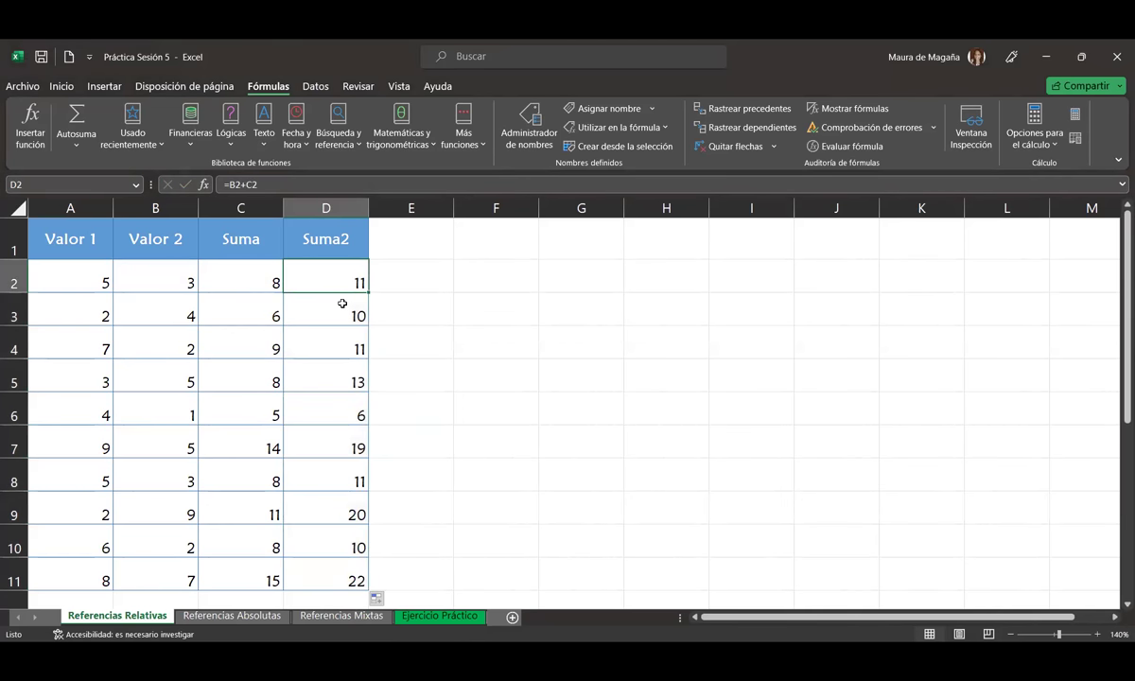
# Step: Inspect the formula in D3, display all formulas in the sheet and compare the references in C2 and D2
pyautogui.doubleClick(343, 304)
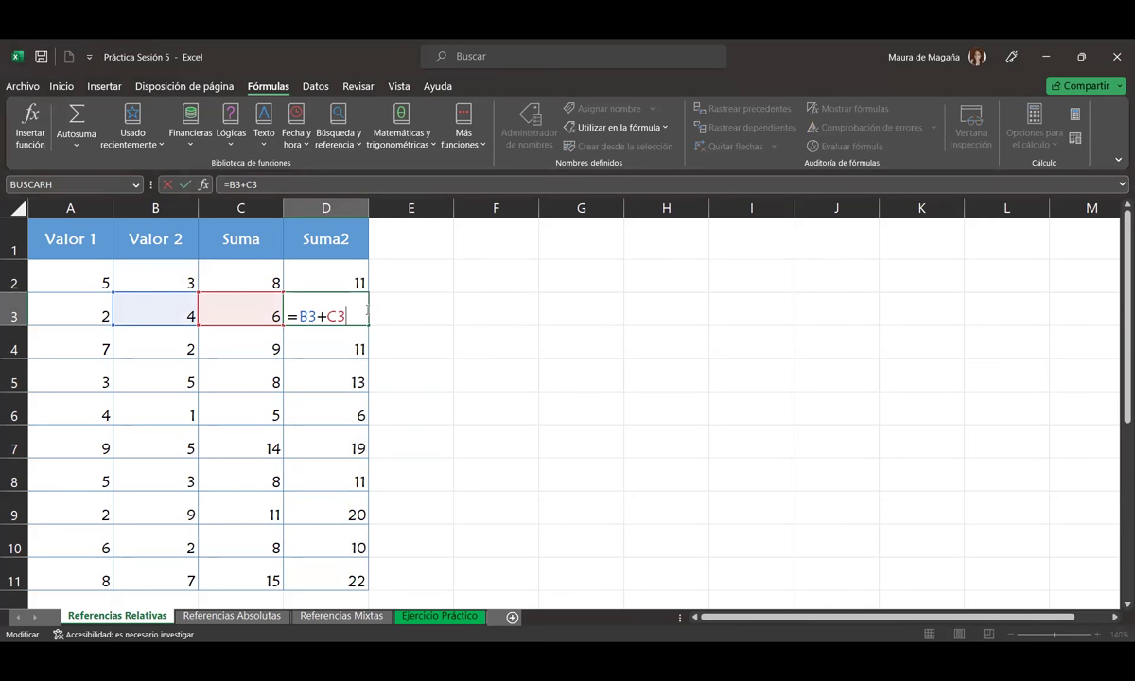
pyautogui.press('Return')
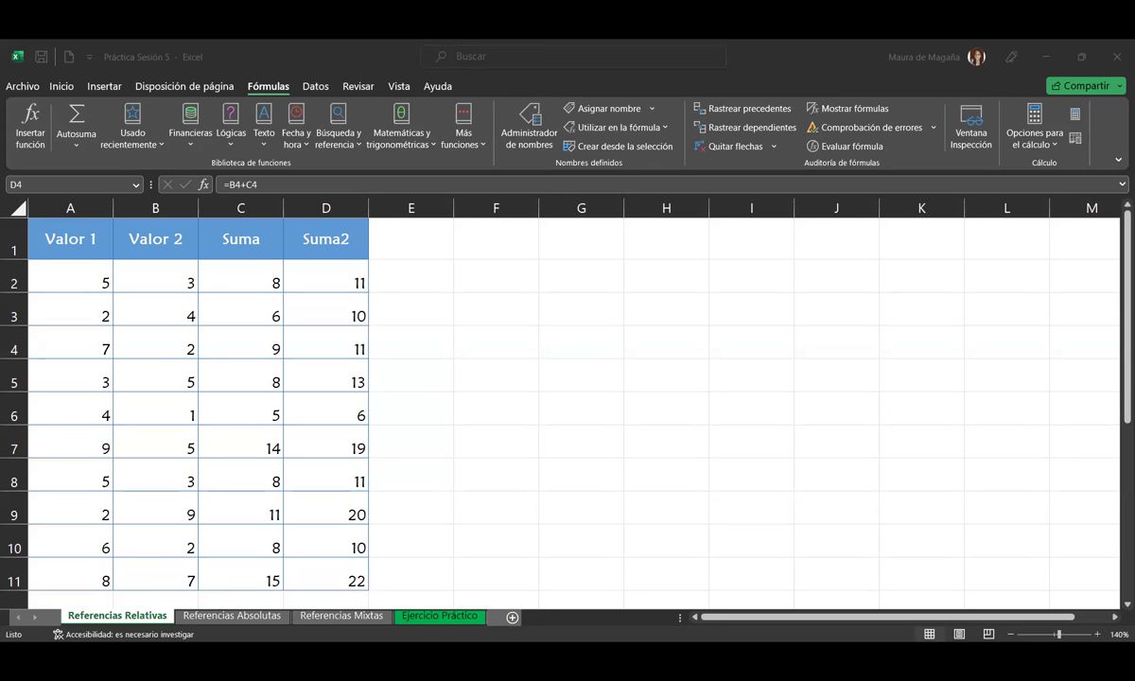
pyautogui.click(836, 110)
pyautogui.click(481, 285)
pyautogui.click(472, 321)
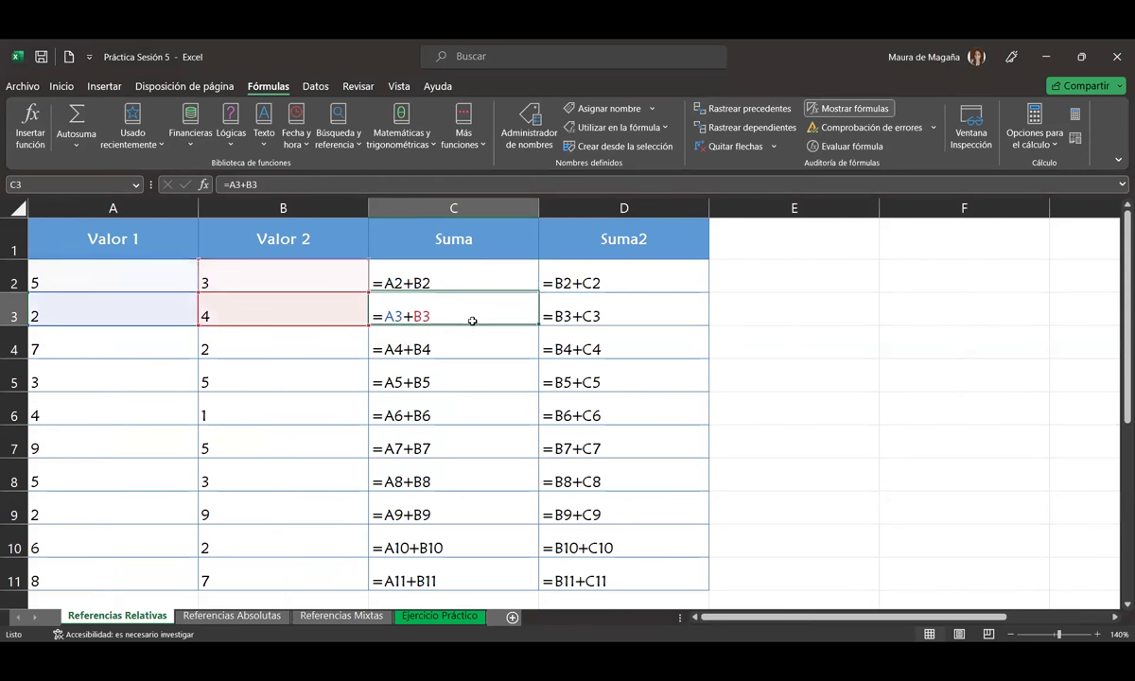
pyautogui.press('Up')
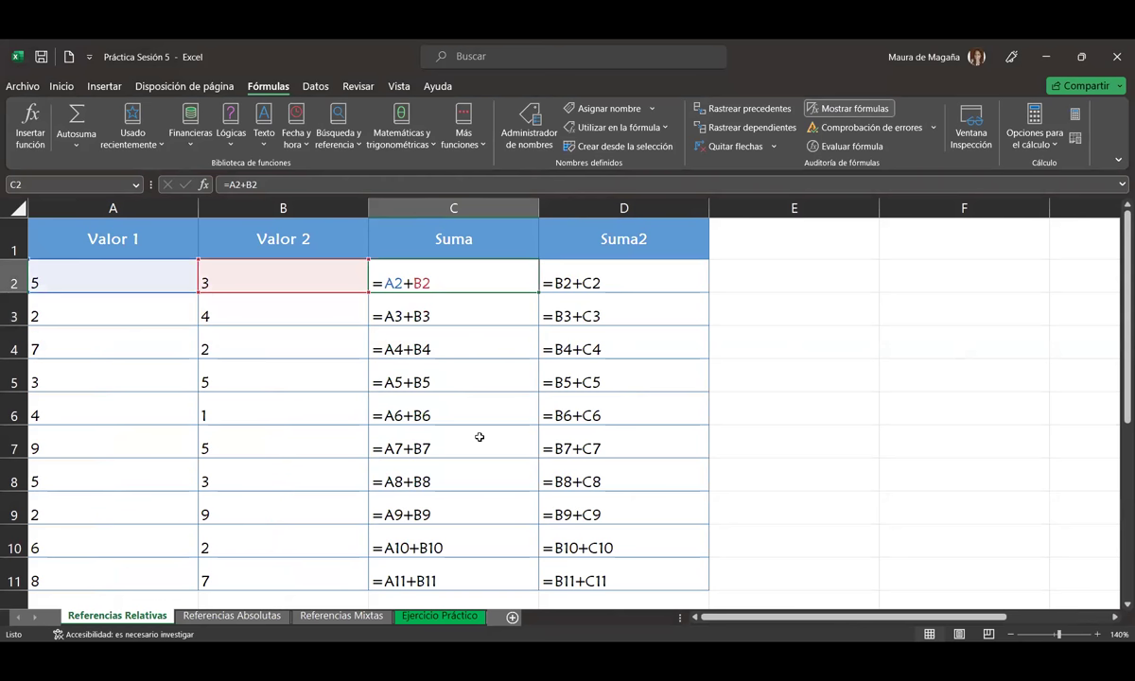
pyautogui.press('Right')
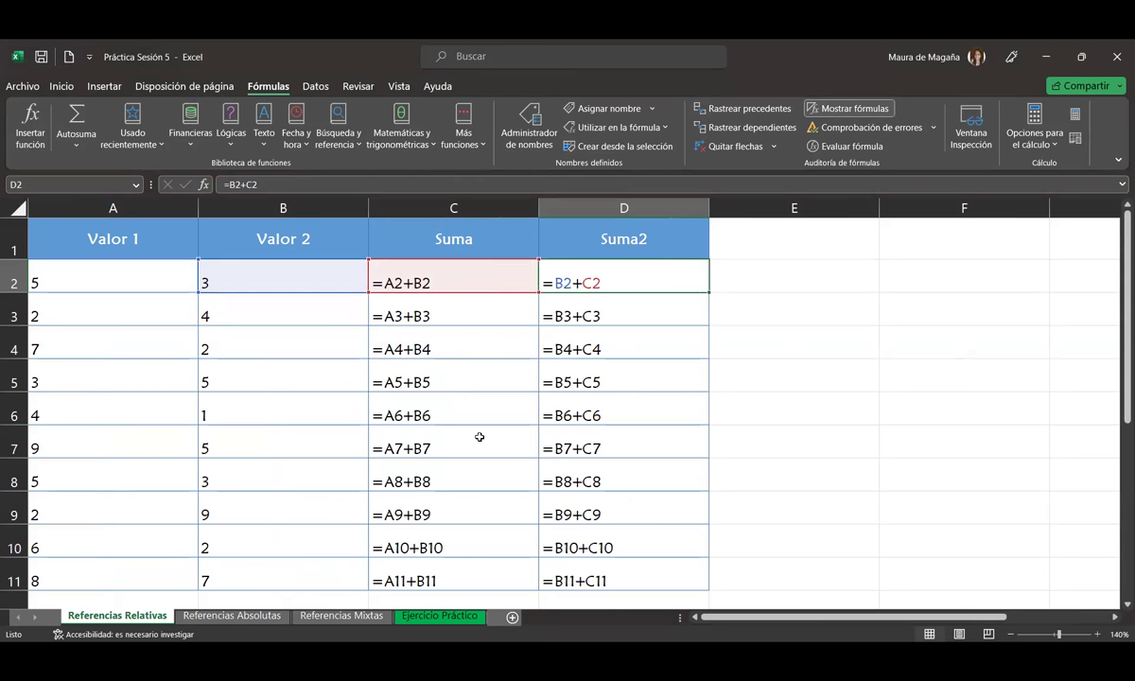
# Step: Check the references of the Suma2 formulas down to D6 and show results instead of formulas
pyautogui.press('Down')
pyautogui.press('Down')
pyautogui.press('Down')
pyautogui.press('Down')
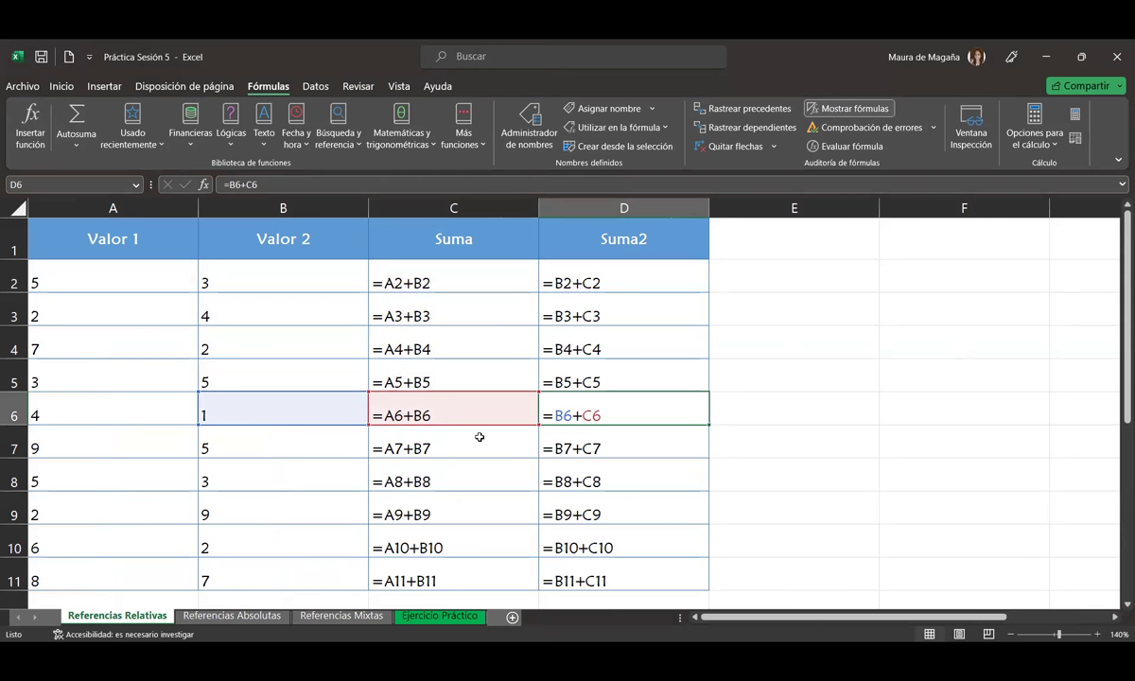
pyautogui.click(832, 109)
pyautogui.click(263, 267)
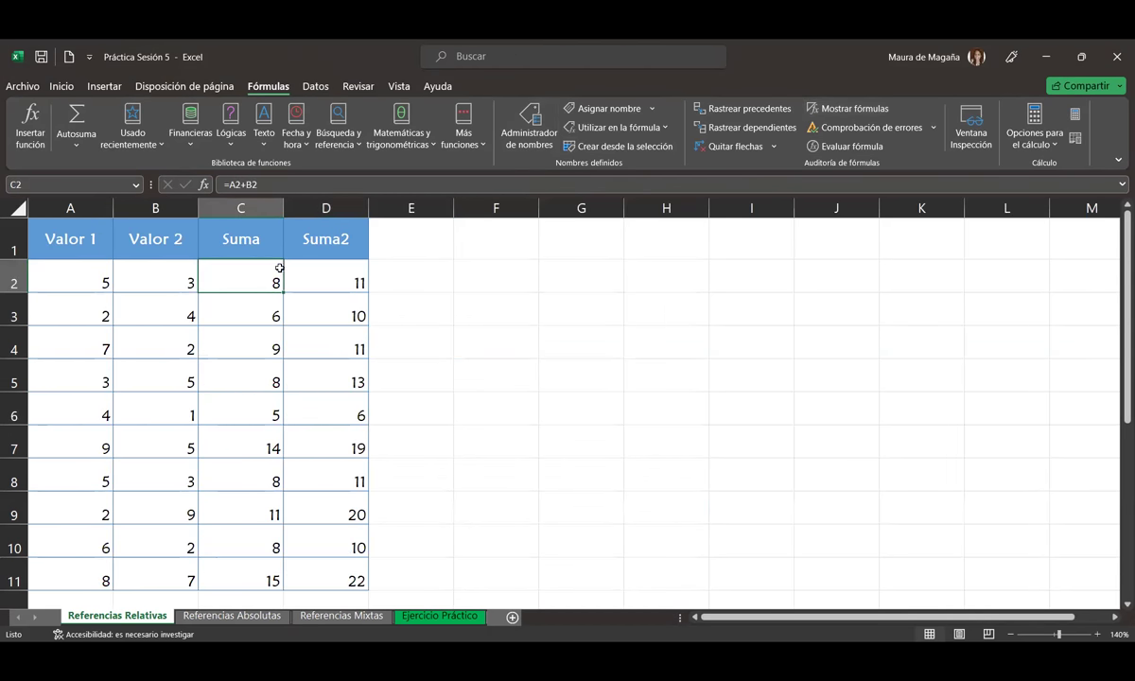
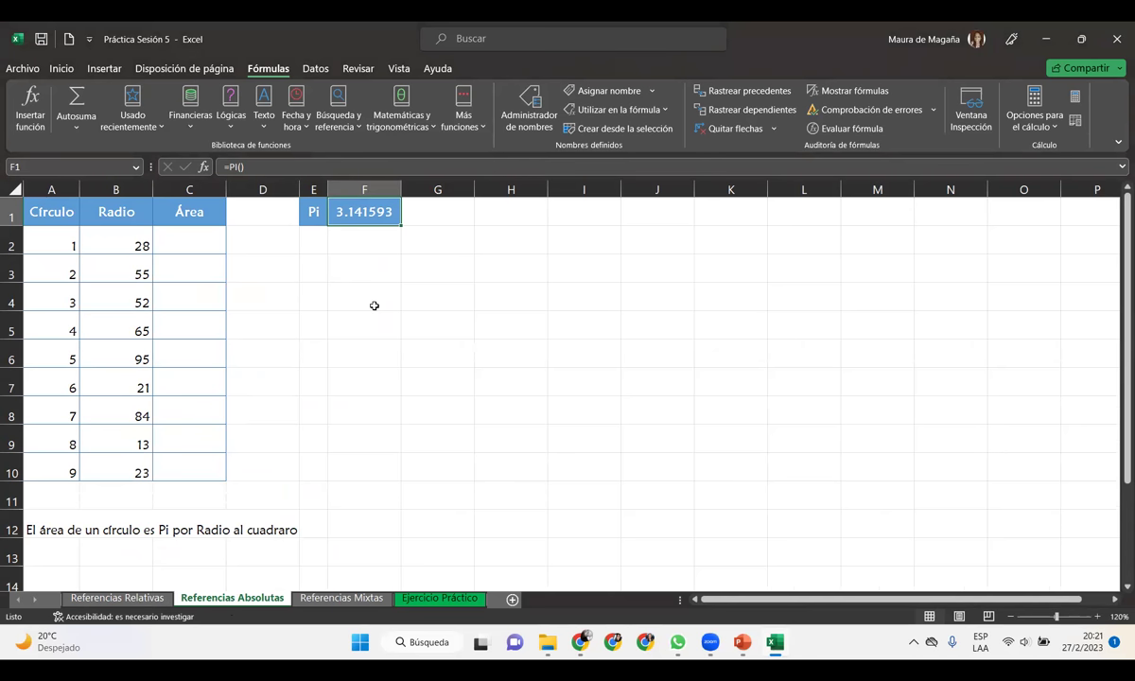
# Step: Clear the Pi value in F1 of the Referencias Absolutas sheet and enter the formula =PI() there again
pyautogui.press('Delete')
pyautogui.click(1096, 616)
pyautogui.click(1097, 616)
pyautogui.write('=pi')
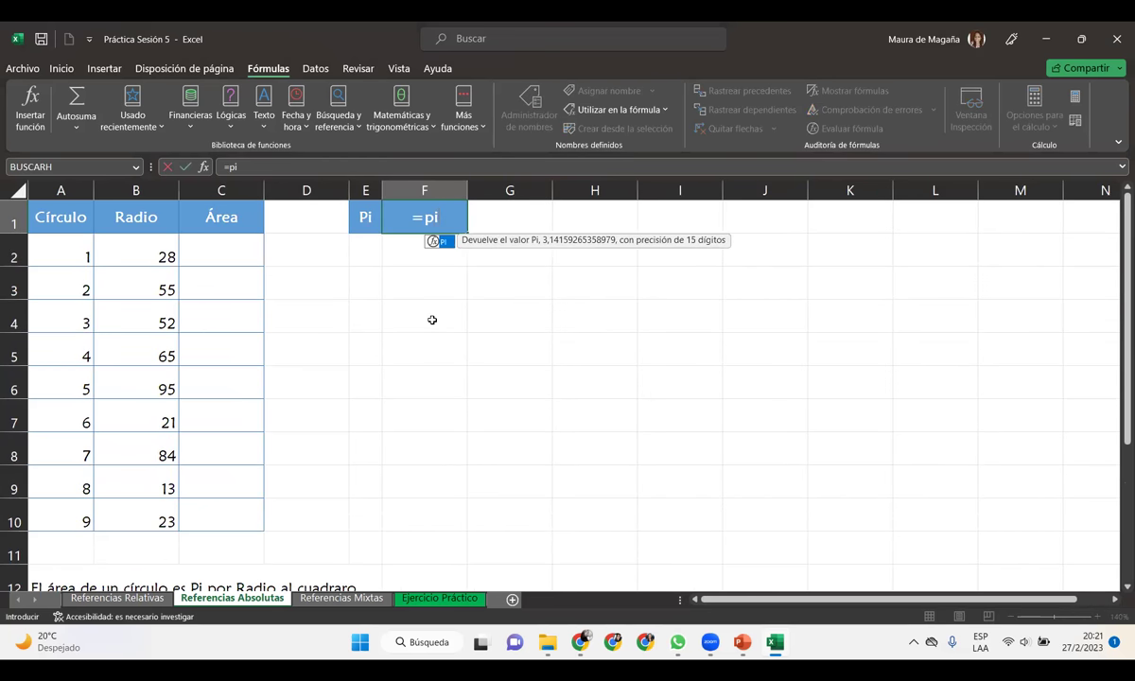
pyautogui.press('Tab')
pyautogui.write(')')
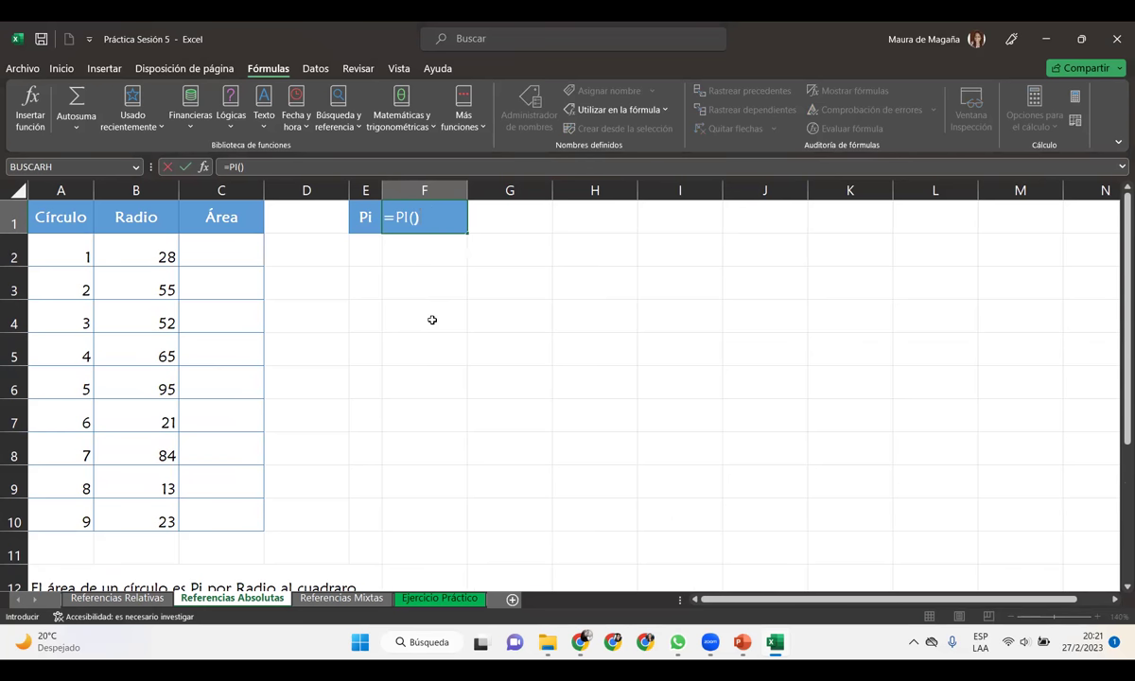
pyautogui.press('Return')
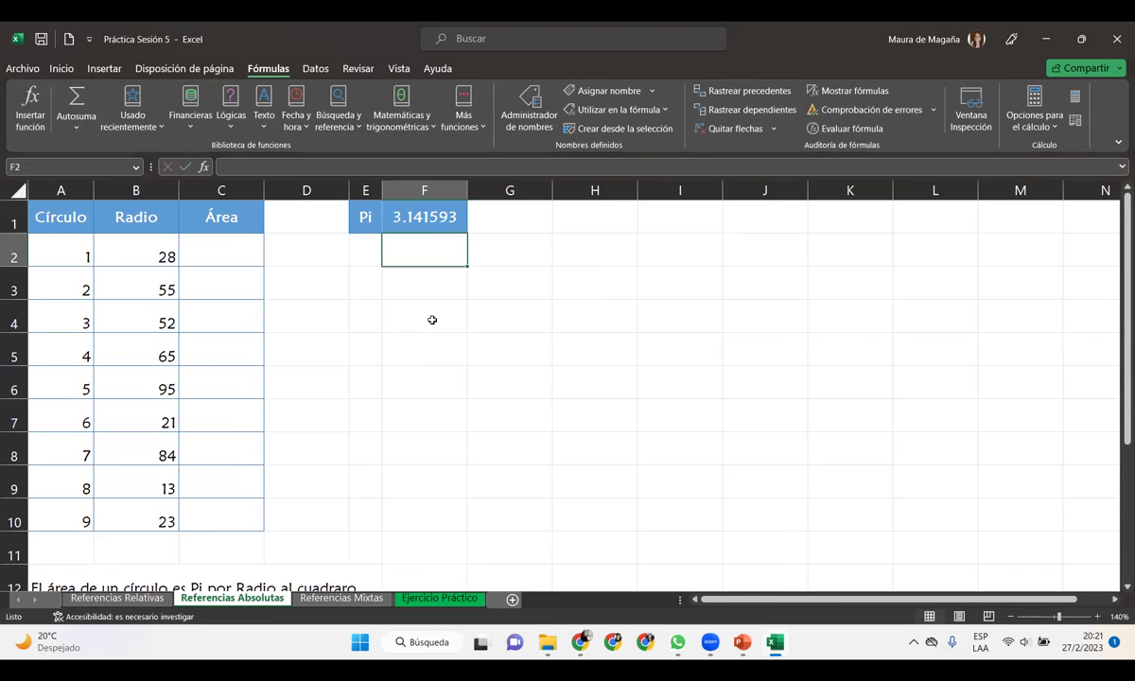
# Step: Increase the decimals shown for the Pi value in F1 to 20 places
pyautogui.click(418, 210)
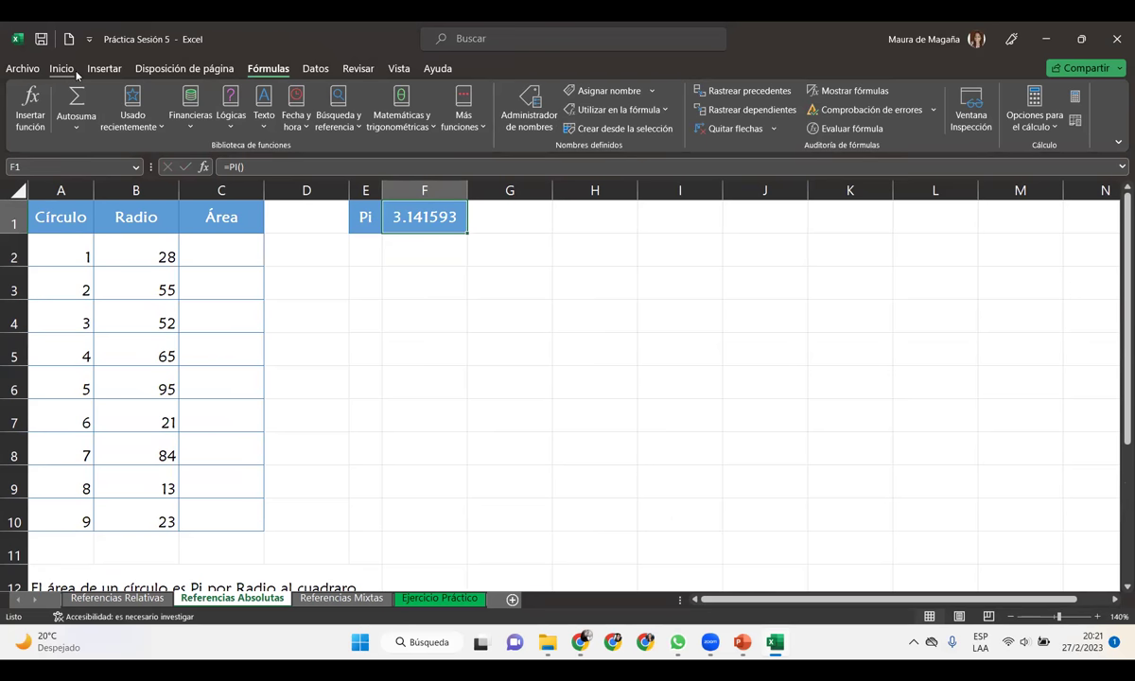
pyautogui.click(62, 69)
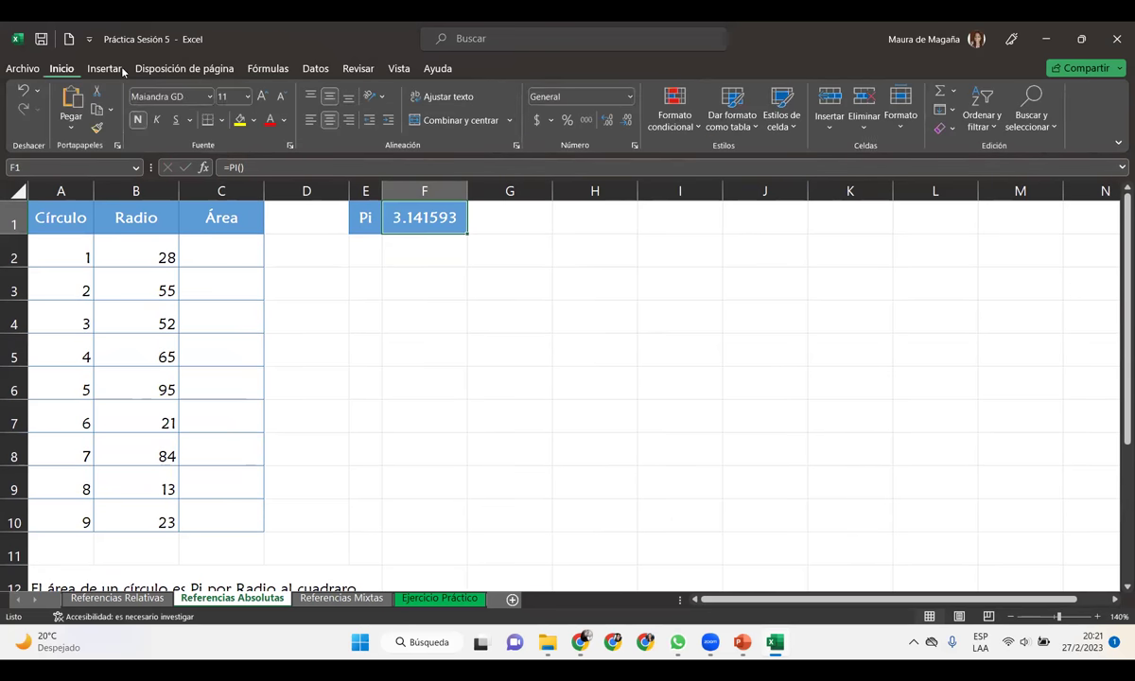
pyautogui.click(608, 123)
pyautogui.click(608, 123)
pyautogui.click(608, 123)
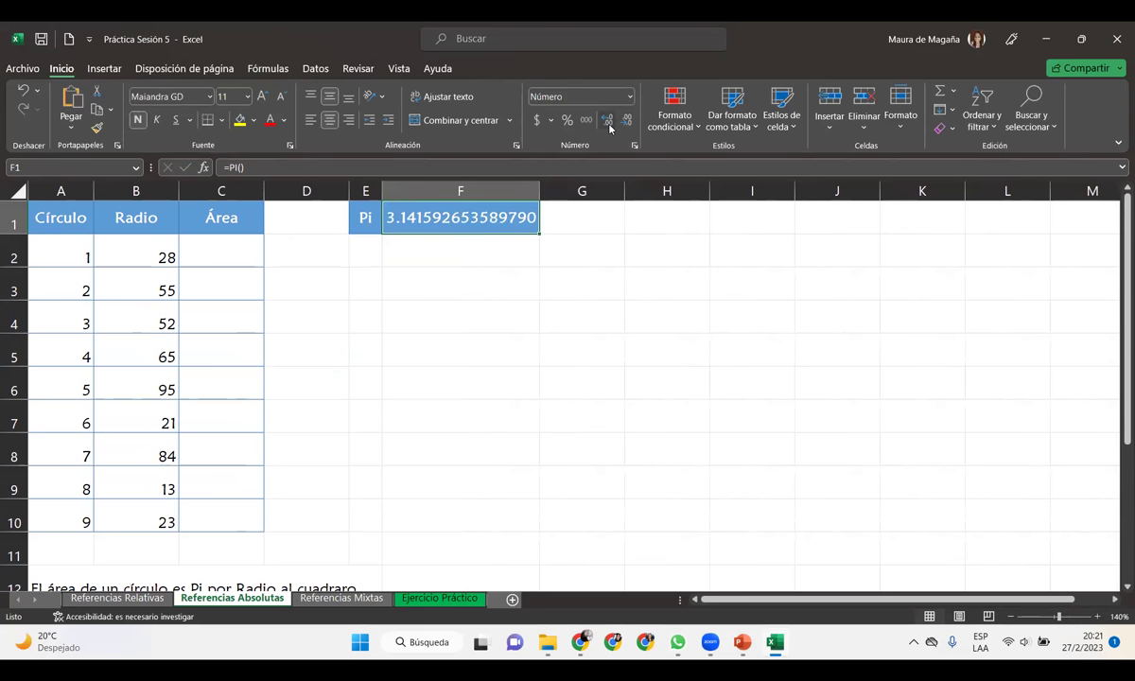
pyautogui.click(609, 123)
pyautogui.click(609, 123)
pyautogui.click(609, 123)
pyautogui.click(608, 123)
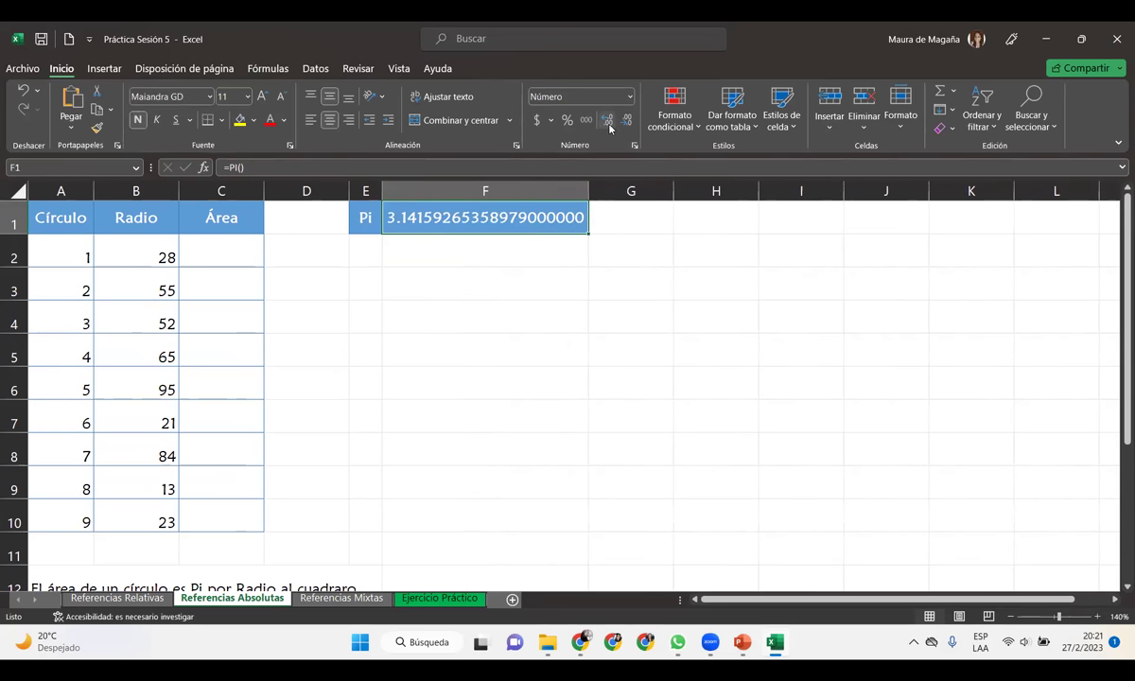
# Step: Reduce the decimals shown for the Pi value in F1 to seven places
pyautogui.click(628, 122)
pyautogui.click(627, 122)
pyautogui.click(627, 123)
pyautogui.click(628, 123)
pyautogui.click(627, 123)
pyautogui.click(627, 123)
pyautogui.click(628, 123)
pyautogui.click(628, 123)
pyautogui.click(628, 123)
pyautogui.click(628, 123)
pyautogui.click(628, 123)
pyautogui.click(629, 123)
pyautogui.click(628, 123)
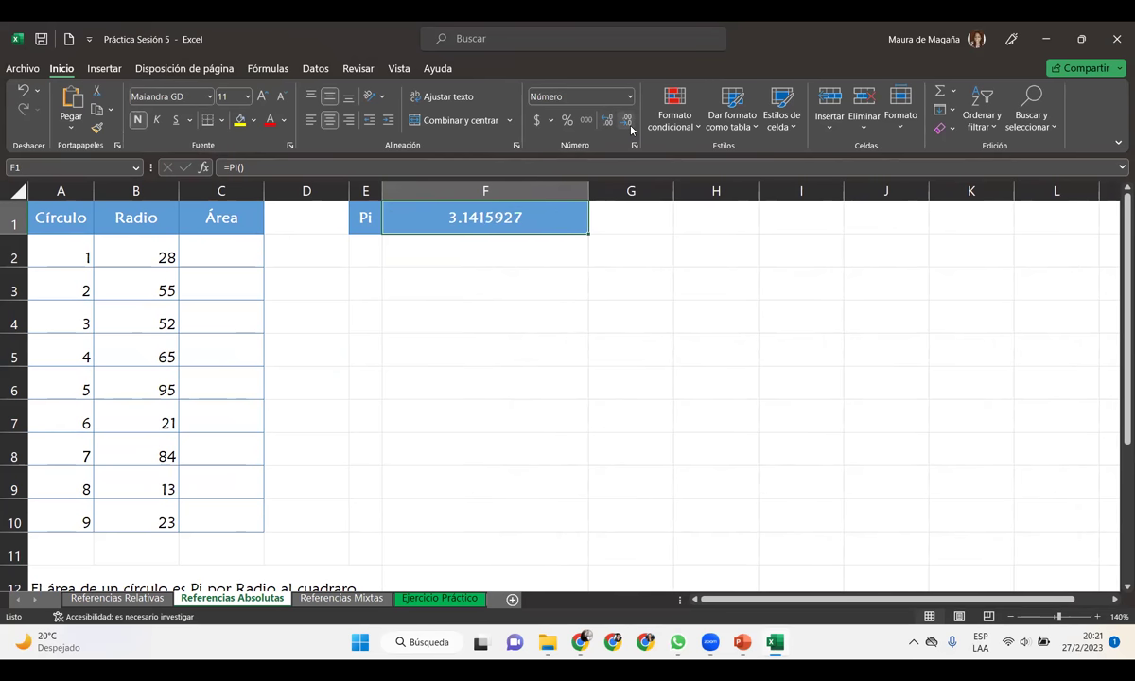
# Step: Undo all the decimal-place changes made to the Pi value in F1 until its General format is restored
pyautogui.click(476, 296)
pyautogui.hotkey('ctrl', 'z')
pyautogui.hotkey('ctrl', 'z')
pyautogui.hotkey('ctrl', 'z')
pyautogui.hotkey('ctrl', 'z')
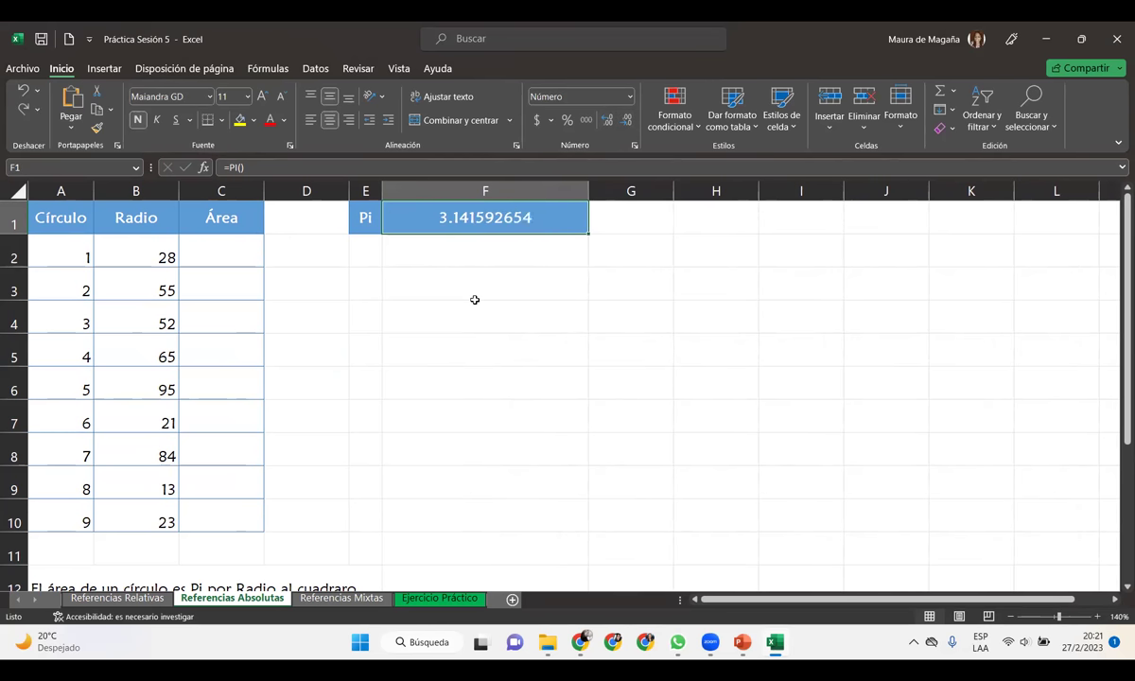
pyautogui.hotkey('ctrl', 'z')
pyautogui.hotkey('ctrl', 'z')
pyautogui.hotkey('ctrl', 'z')
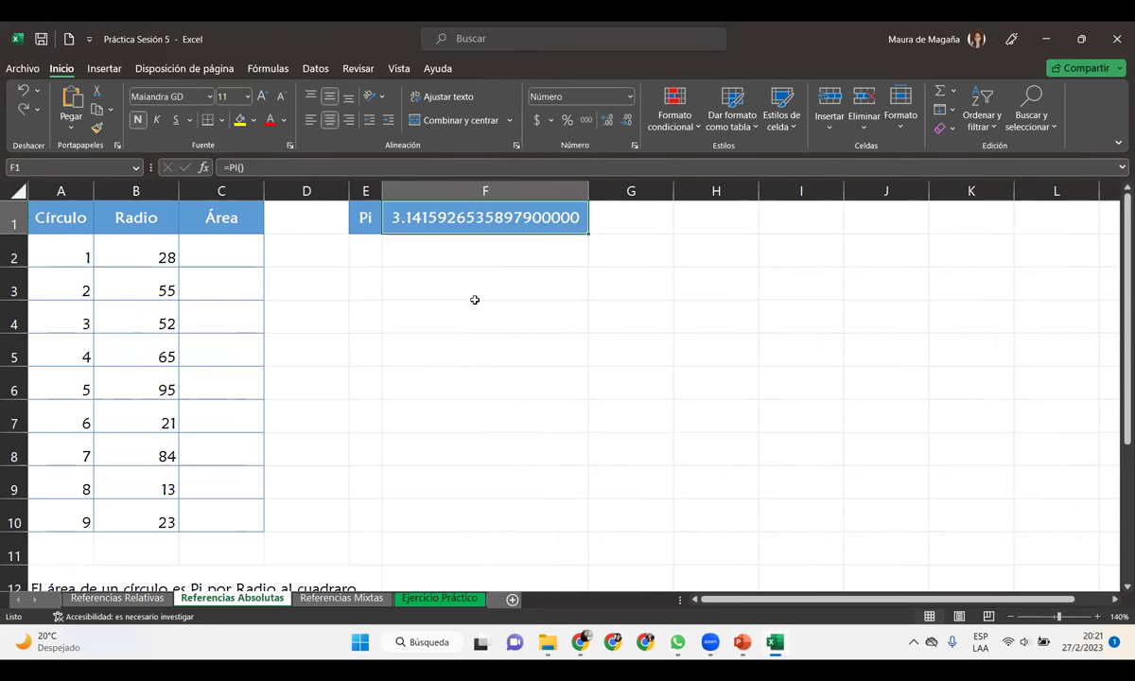
pyautogui.hotkey('ctrl', 'z')
pyautogui.hotkey('ctrl', 'z')
pyautogui.hotkey('ctrl', 'z')
pyautogui.hotkey('ctrl', 'z')
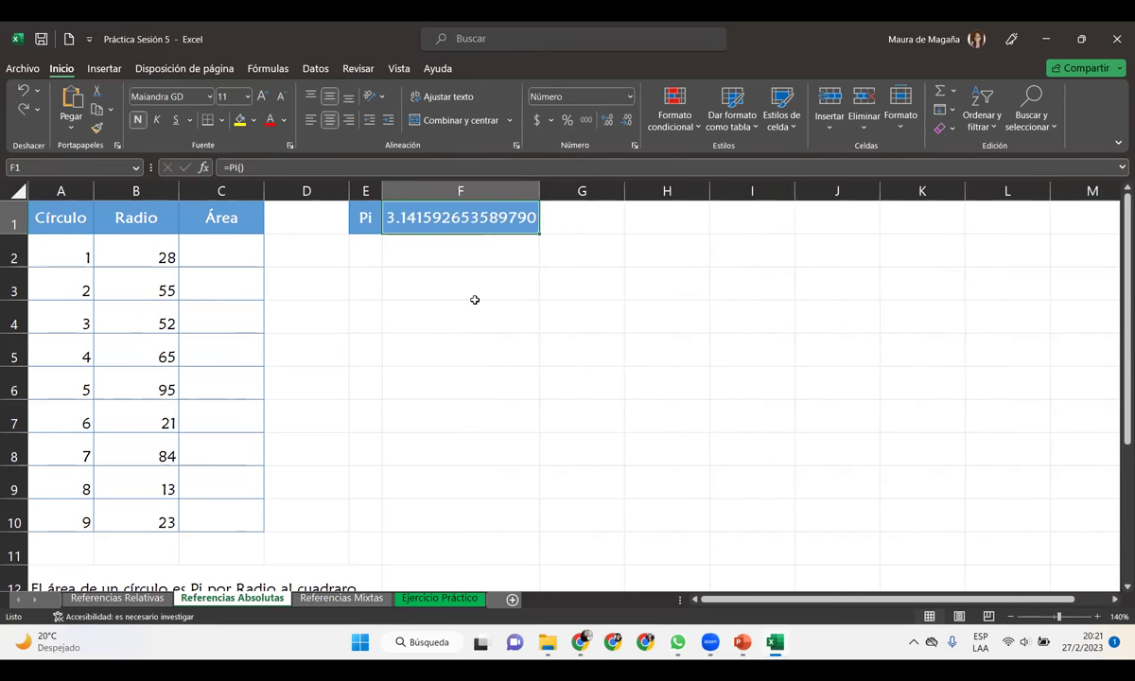
pyautogui.hotkey('ctrl', 'z')
pyautogui.hotkey('ctrl', 'z')
pyautogui.hotkey('ctrl', 'z')
pyautogui.hotkey('ctrl', 'z')
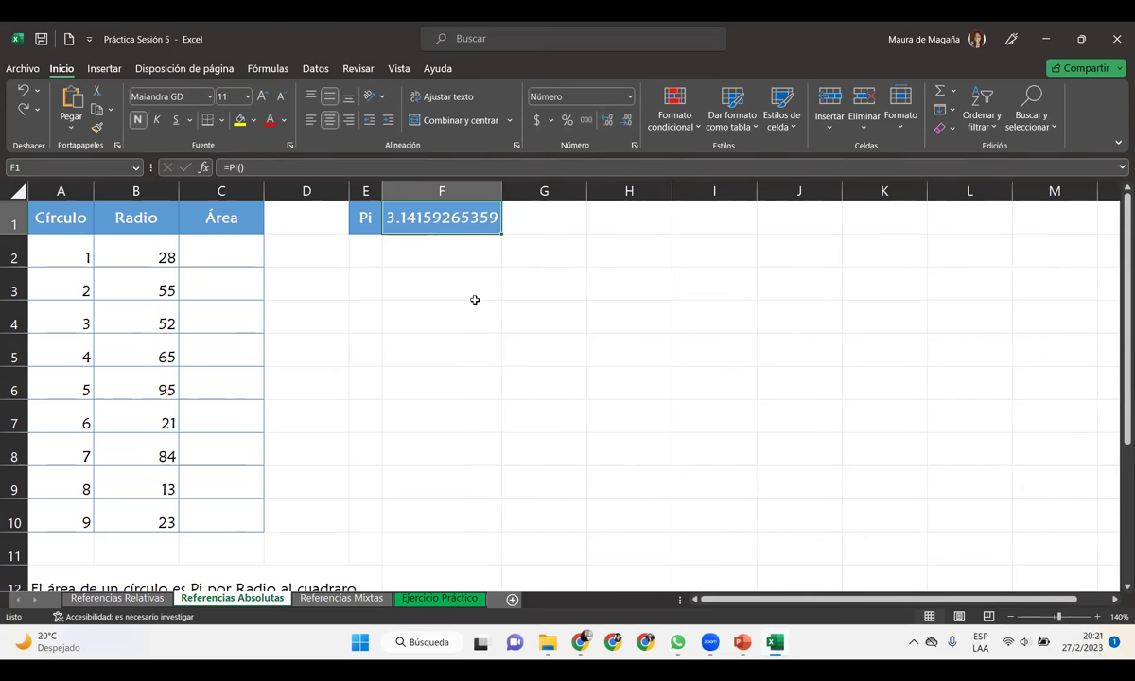
pyautogui.hotkey('ctrl', 'z')
pyautogui.hotkey('ctrl', 'z')
pyautogui.hotkey('ctrl', 'z')
pyautogui.hotkey('ctrl', 'z')
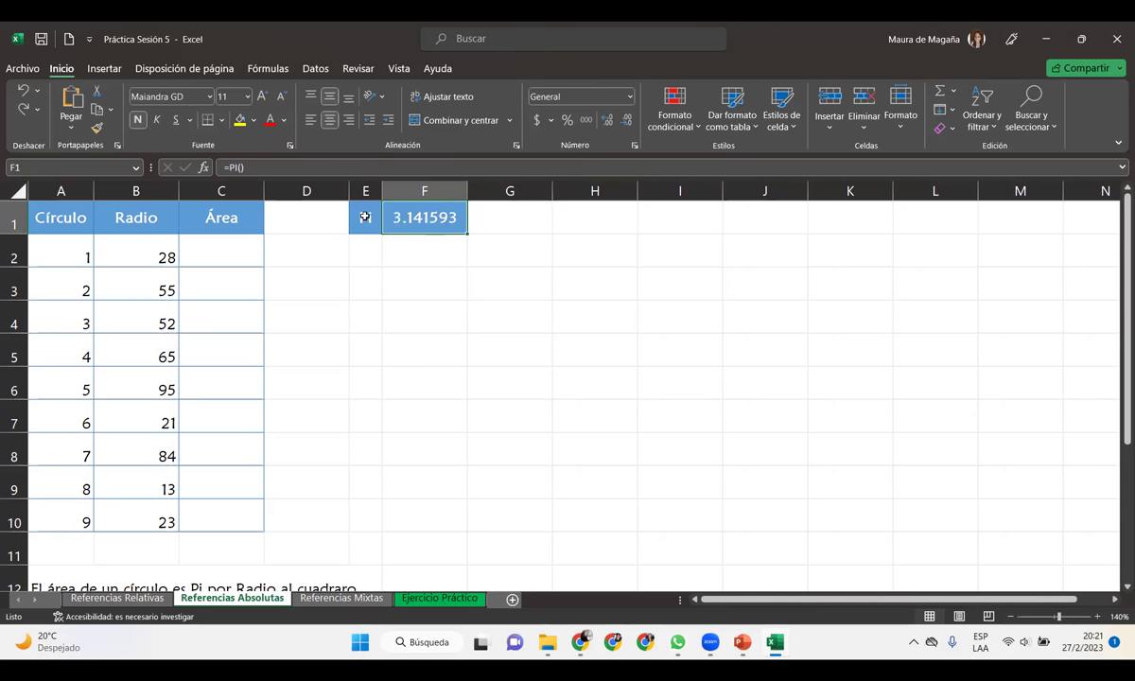
# Step: Write the circle area formula =$F$1*B2^2 in C2, with an absolute reference to the Pi cell
pyautogui.click(249, 252)
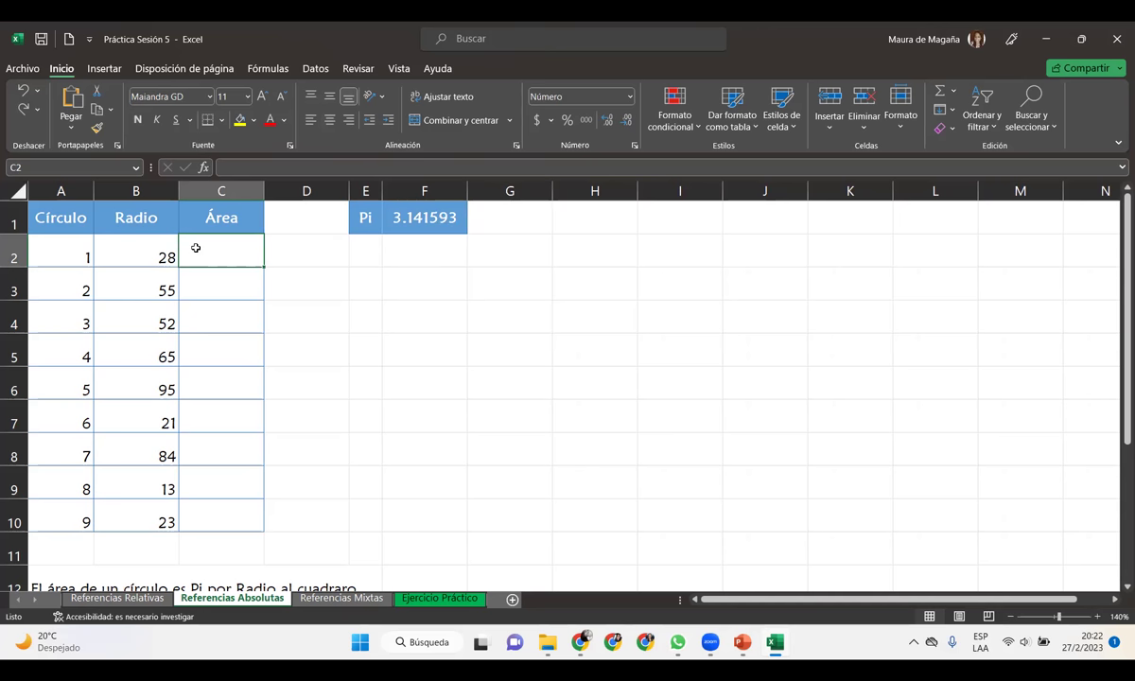
pyautogui.write('=')
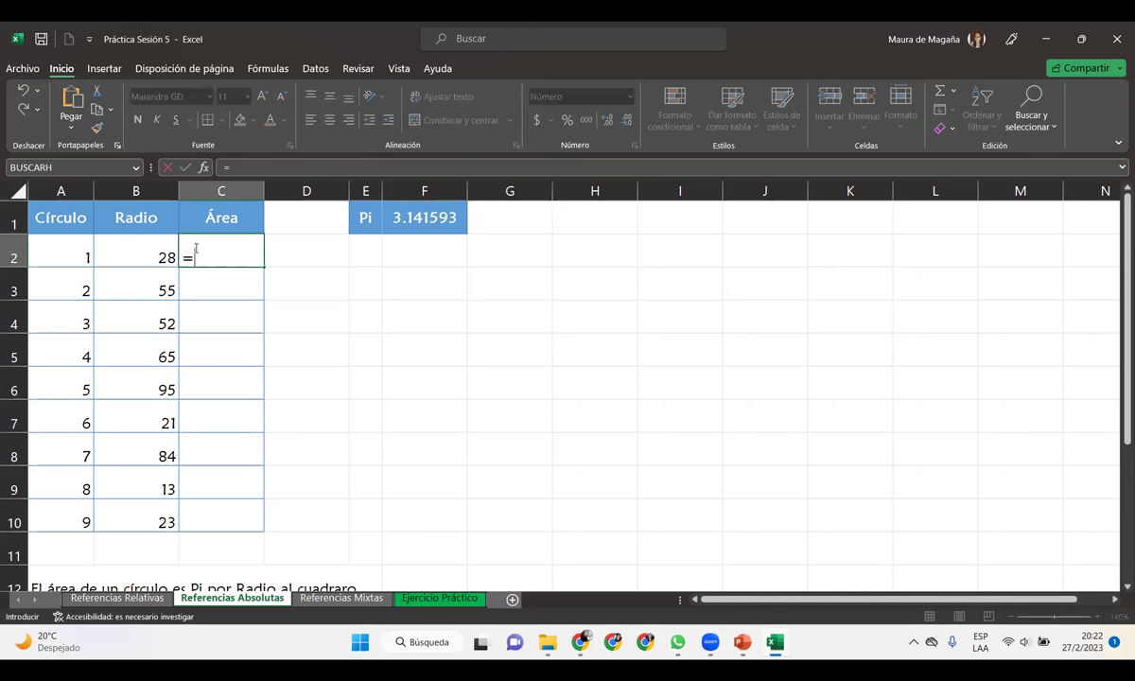
pyautogui.click(419, 218)
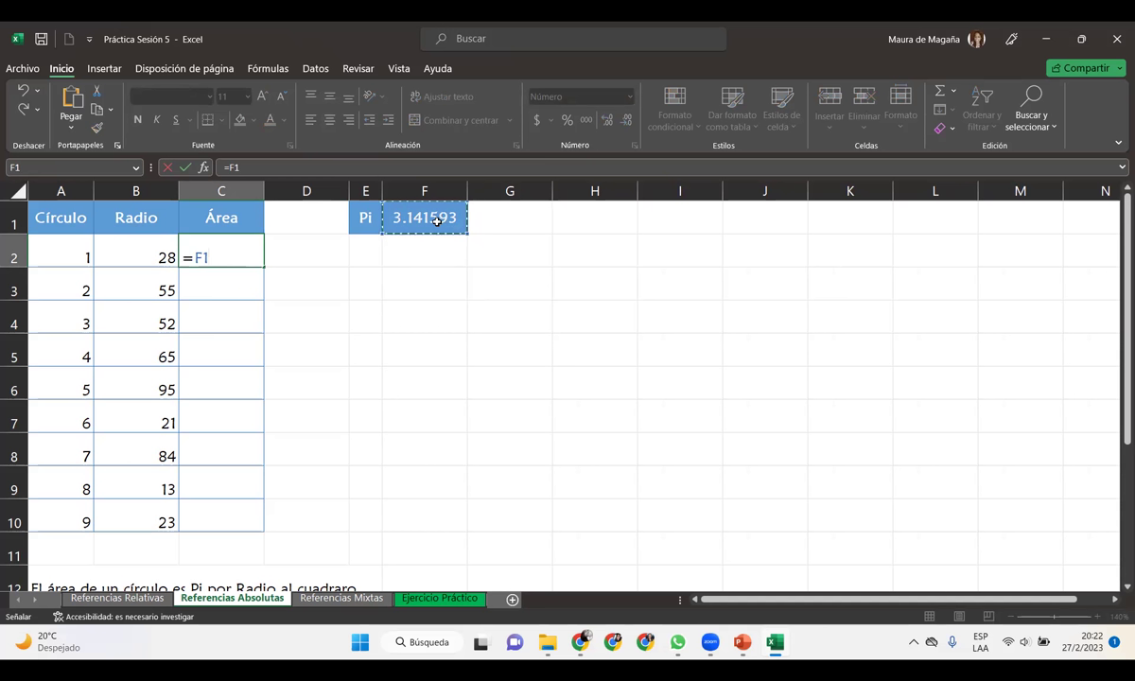
pyautogui.press('F4')
pyautogui.write('*')
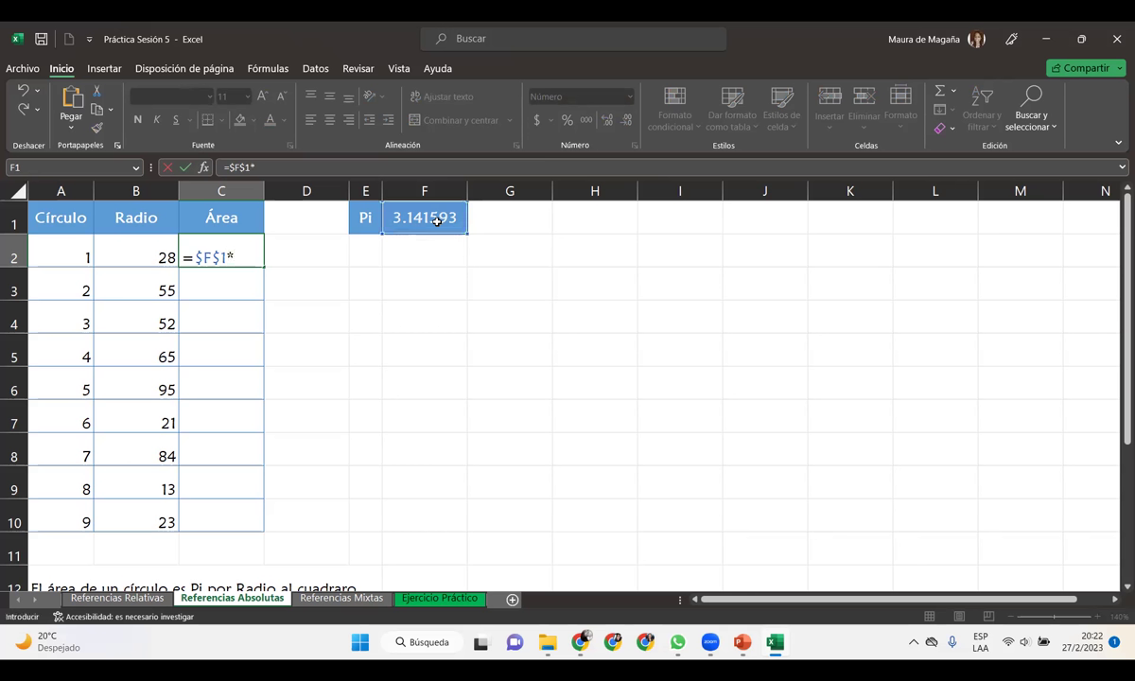
pyautogui.click(125, 249)
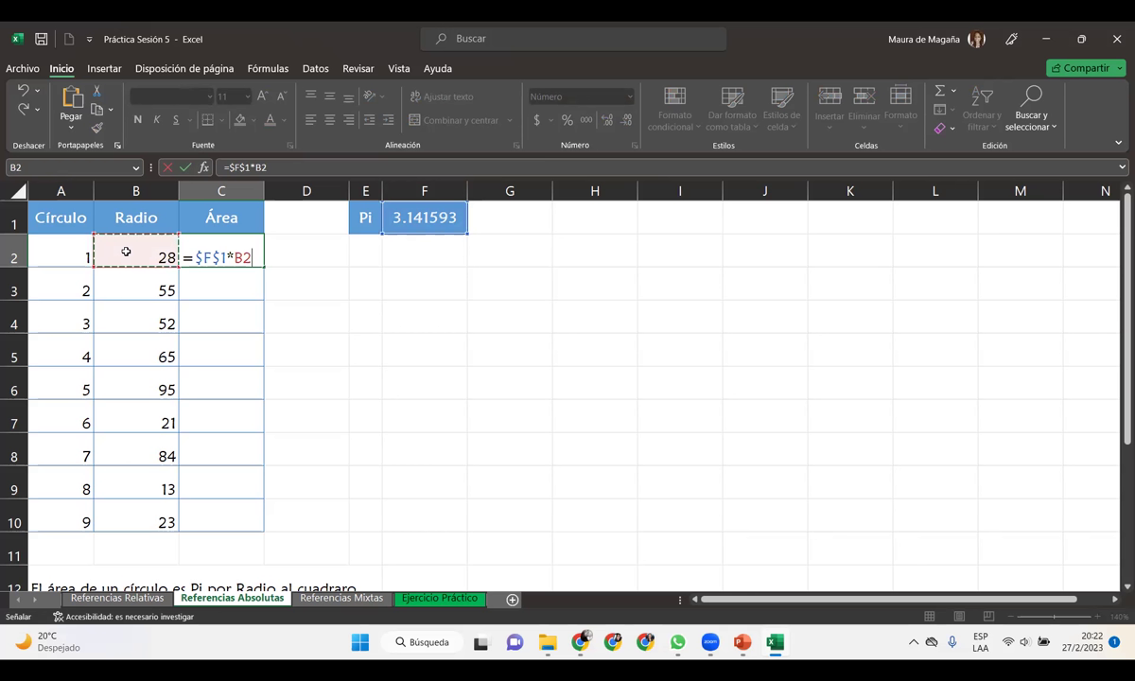
pyautogui.press('^')
pyautogui.write('2')
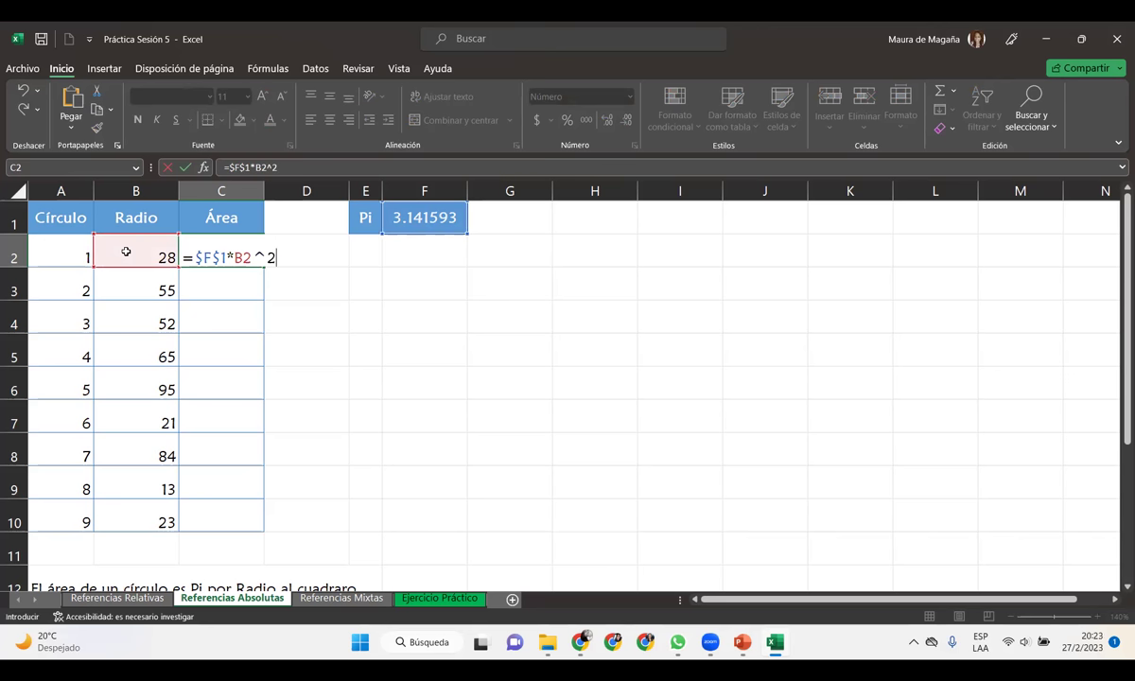
# Step: Magnify the screen to 200% to examine the absolute reference and exponent in the C2 formula, and return to 100%
pyautogui.press('super+plus')
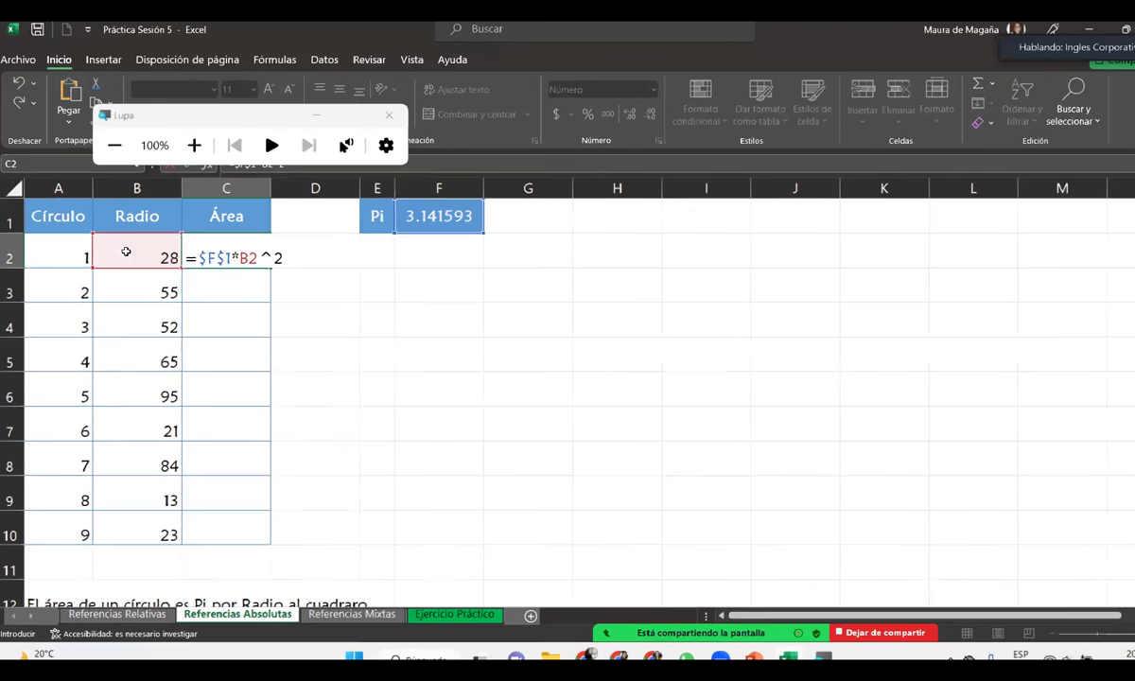
pyautogui.press('super+plus')
pyautogui.press('super+plus')
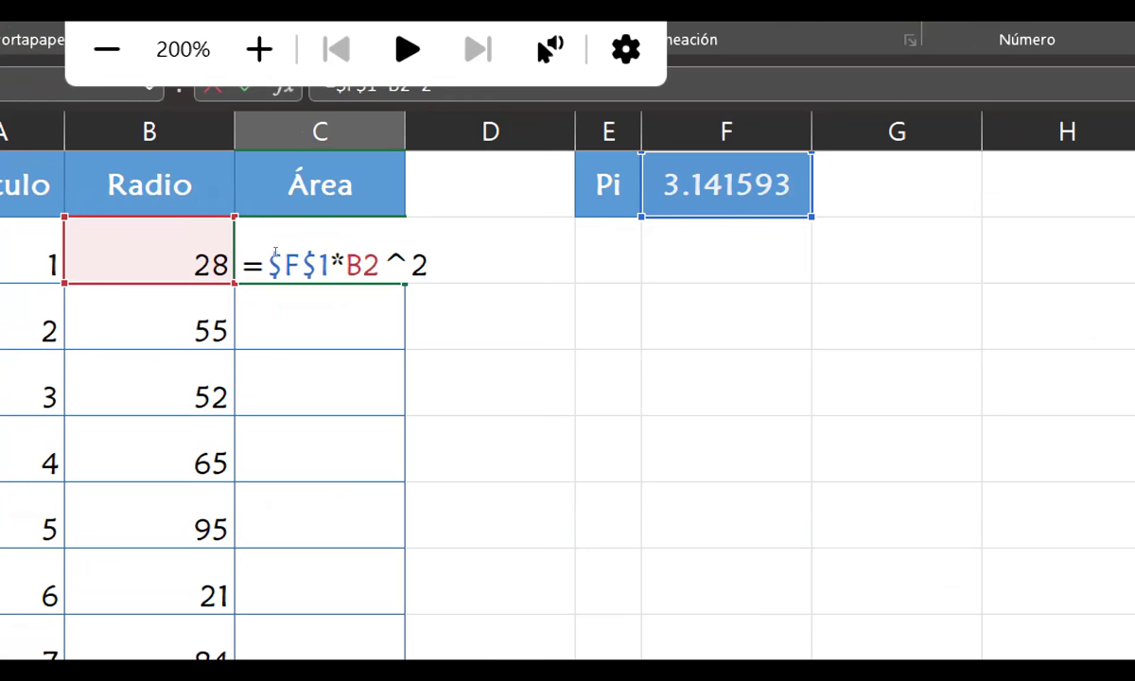
pyautogui.press('alt')
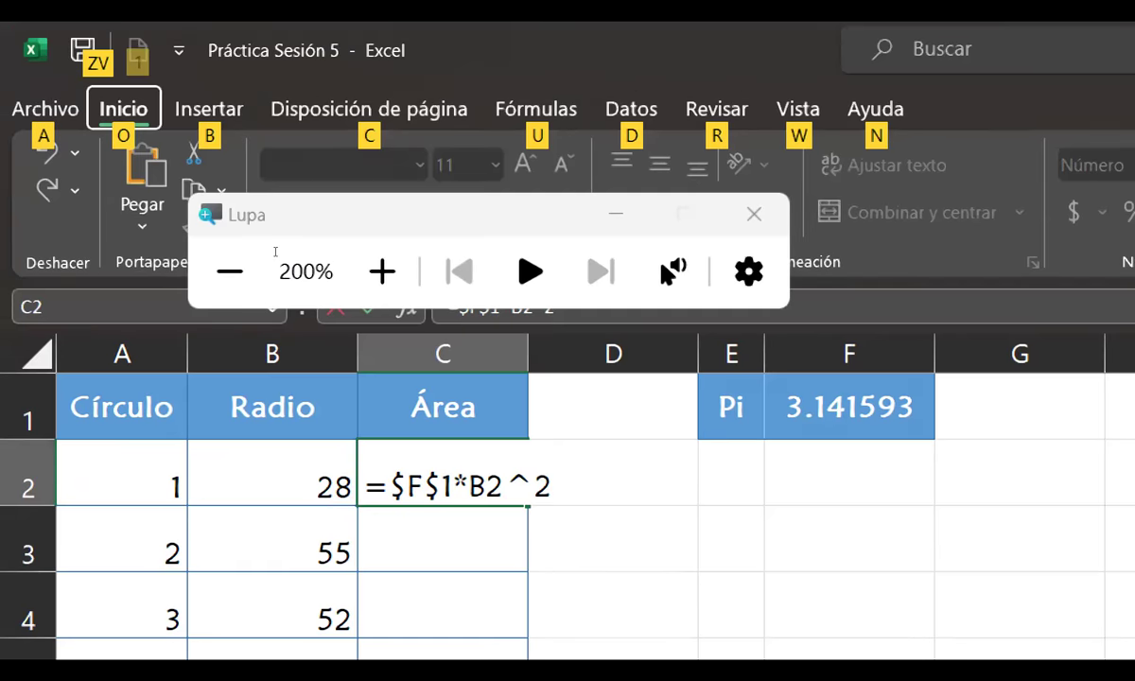
pyautogui.press('alt')
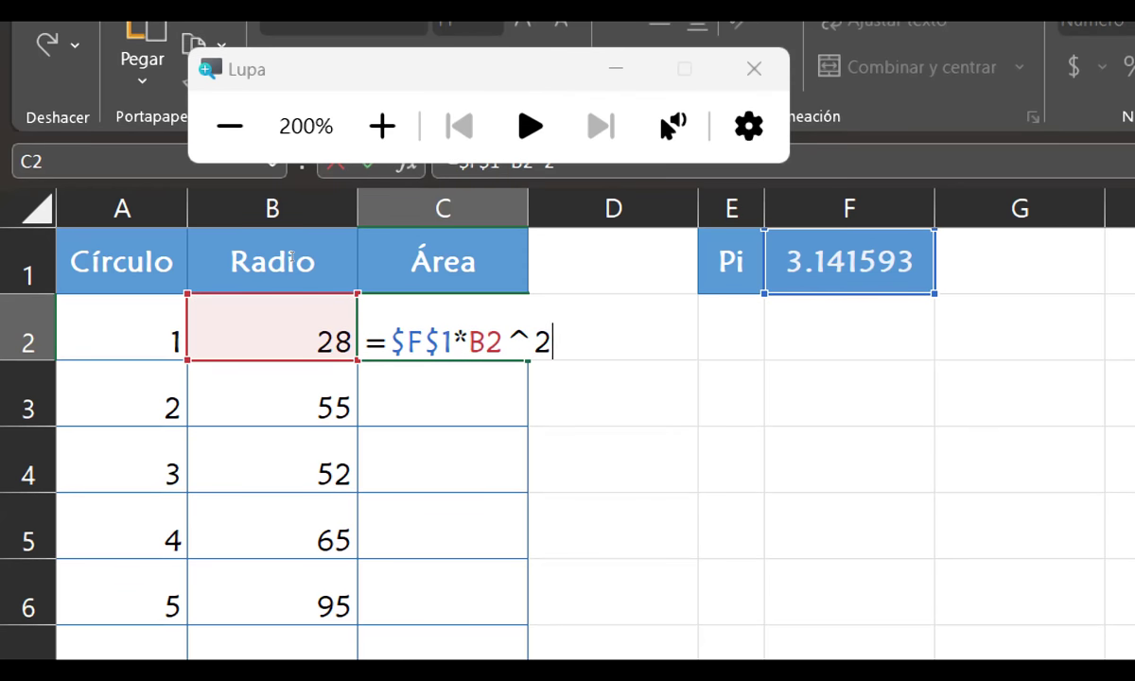
pyautogui.press('BackSpace')
pyautogui.write('2')
pyautogui.press('super+minus')
pyautogui.press('super+minus')
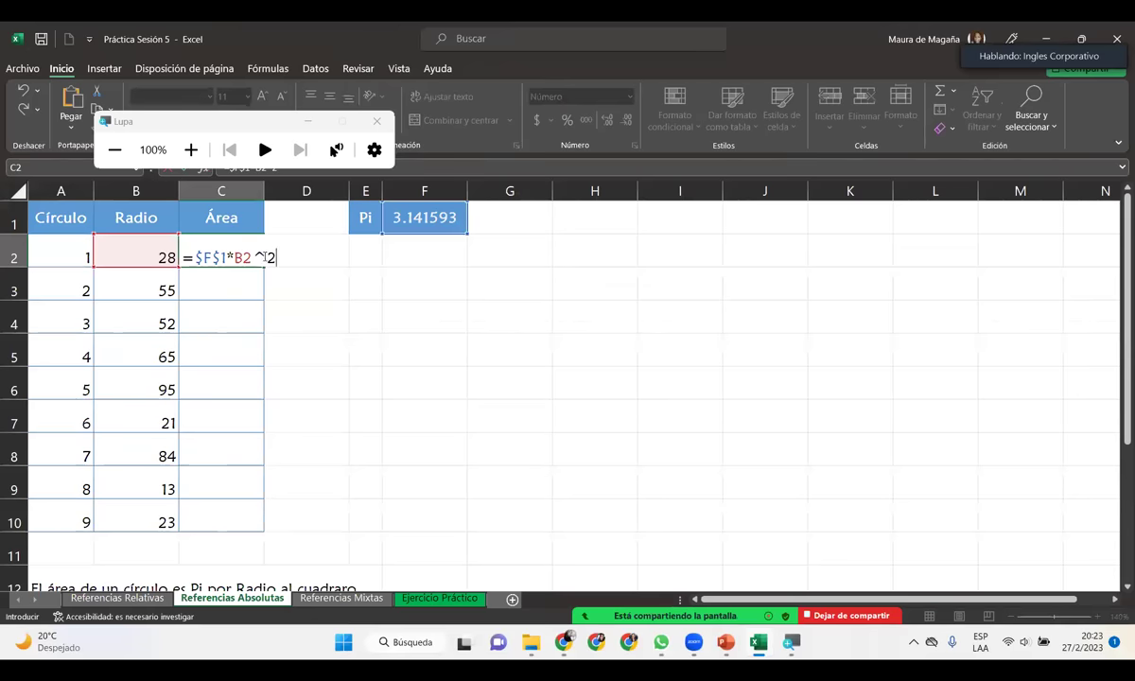
# Step: Highlight the exponent symbol in the C2 formula, send ^ to everyone in the Zoom meeting chat and return to the worksheet
pyautogui.doubleClick(258, 256)
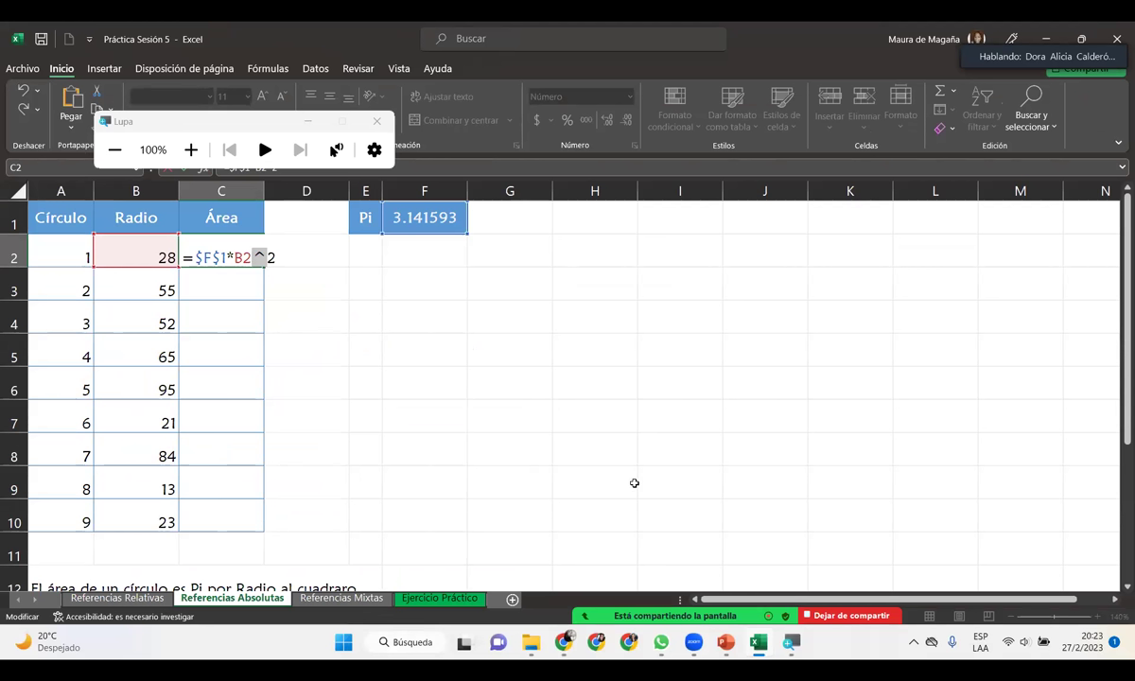
pyautogui.hotkey('alt', 'h')
pyautogui.write('^')
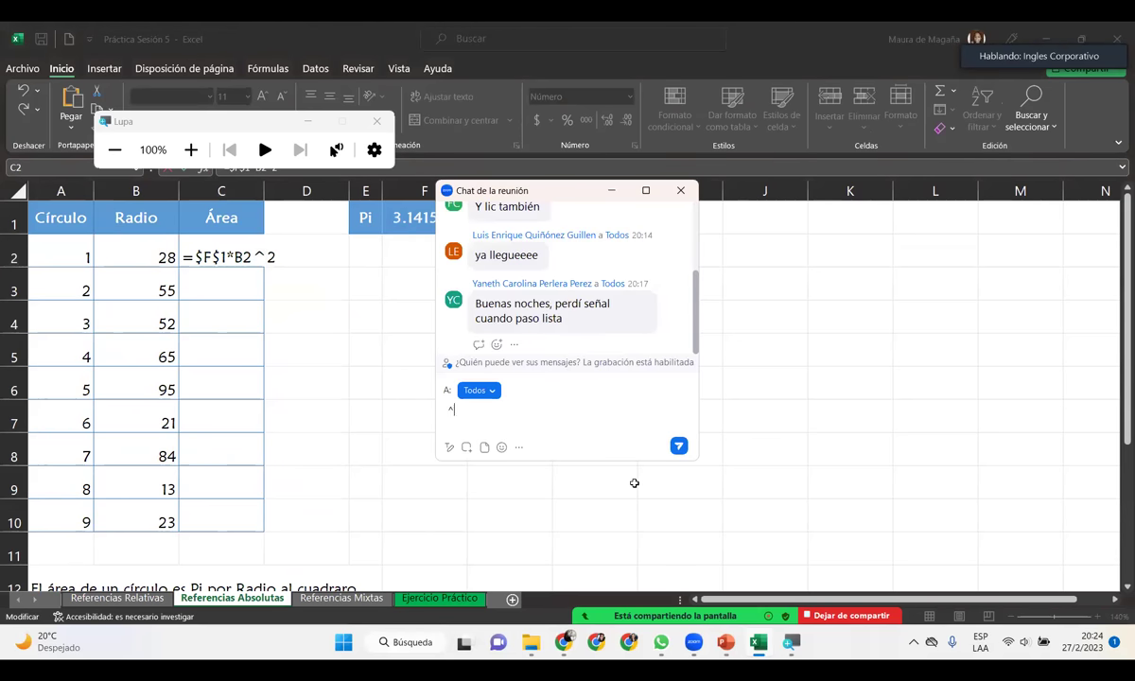
pyautogui.press('Return')
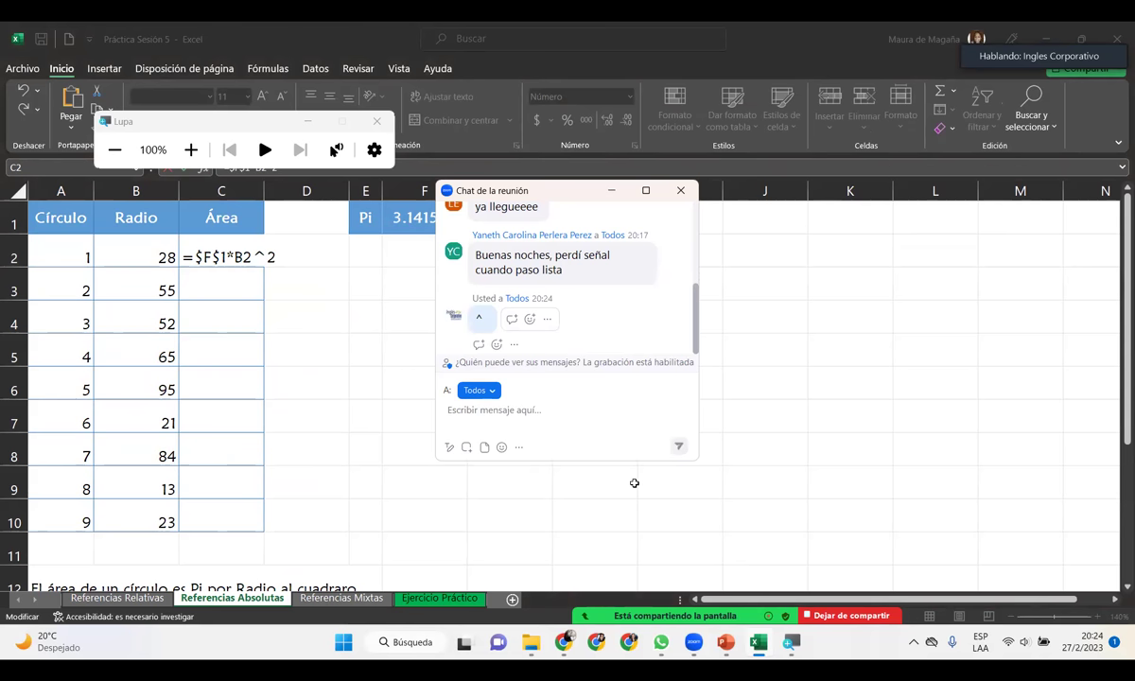
pyautogui.click(634, 481)
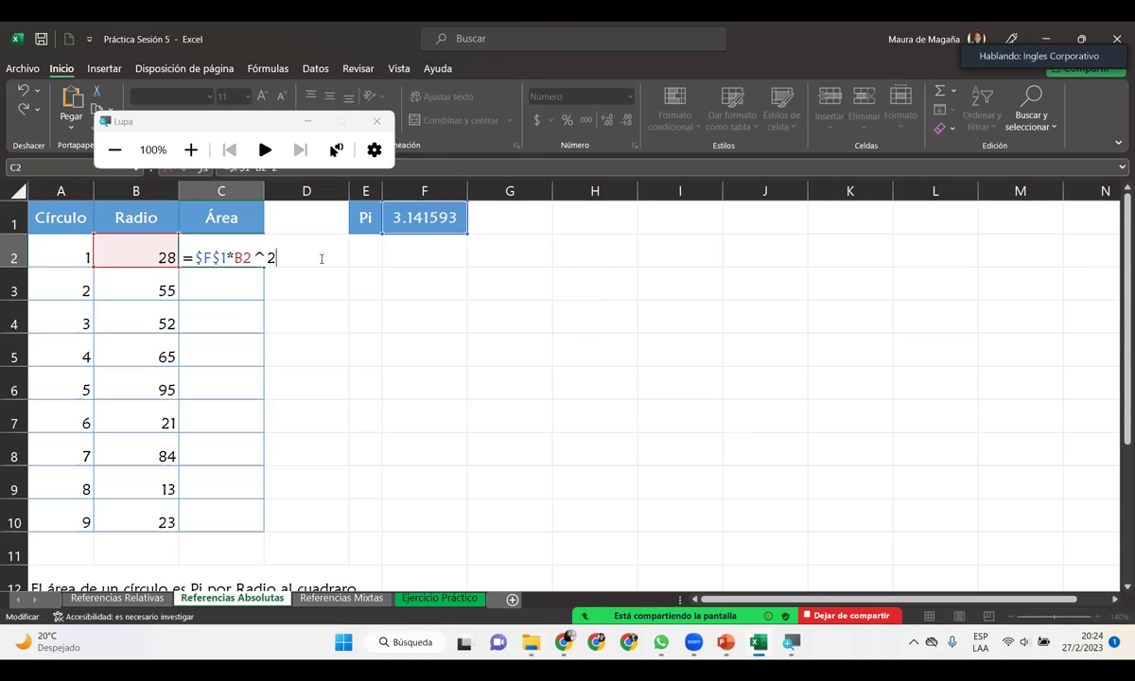
# Step: Confirm the area formula in C2 and fill it down the Área column through C10
pyautogui.press('Return')
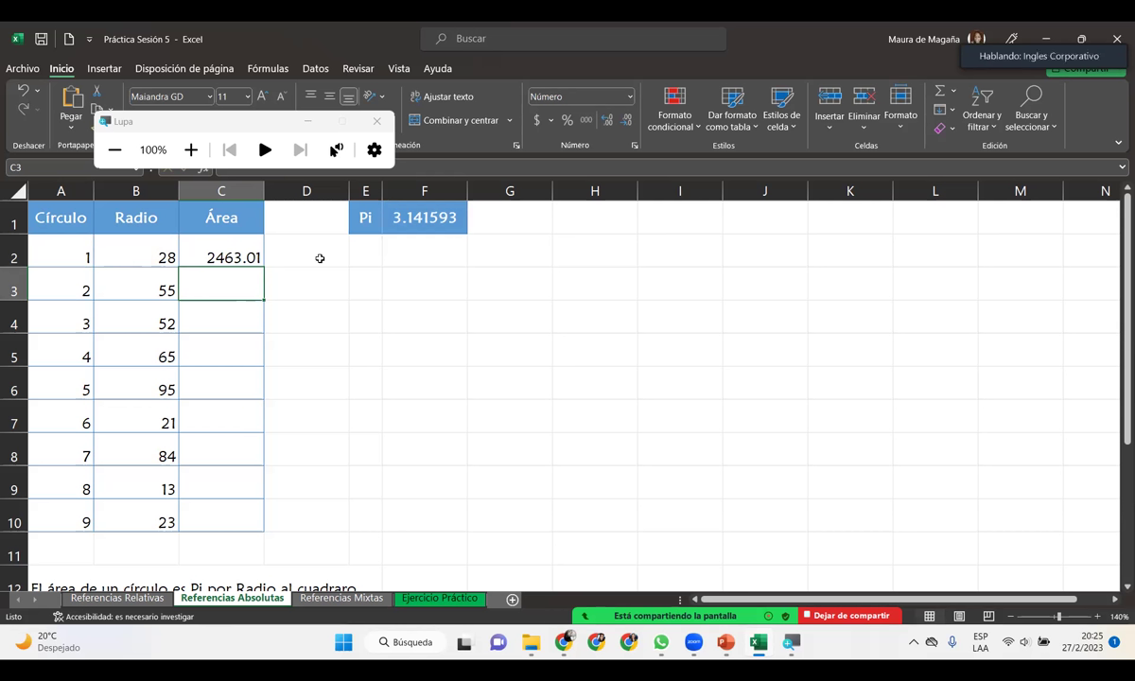
pyautogui.click(239, 250)
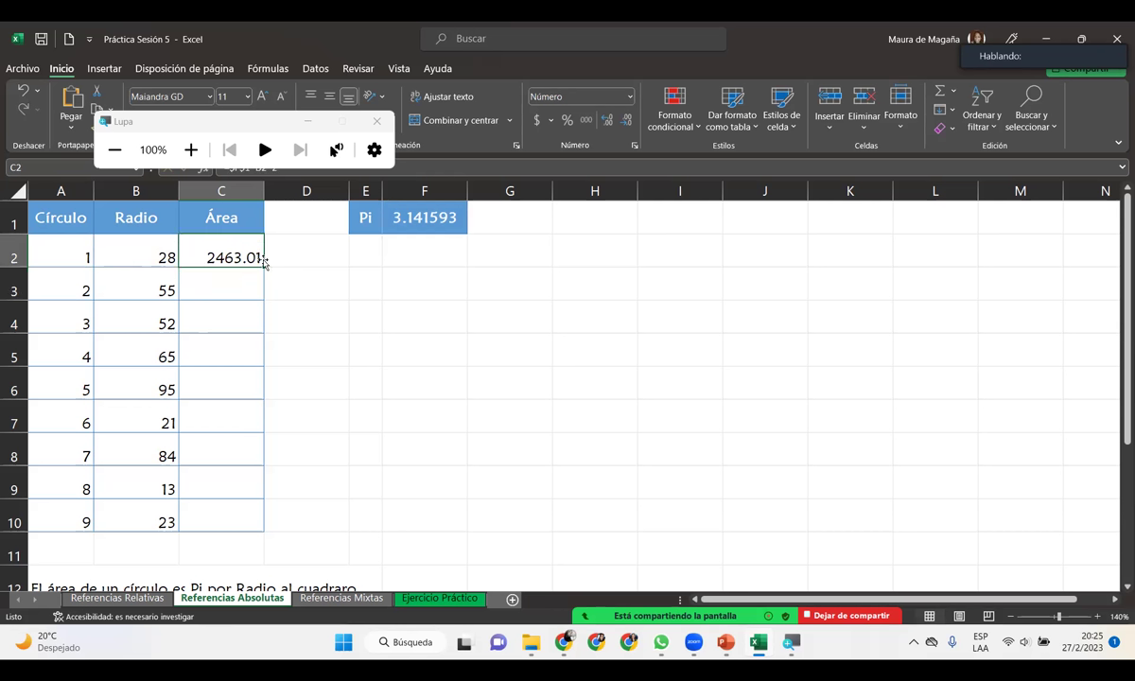
pyautogui.doubleClick(264, 268)
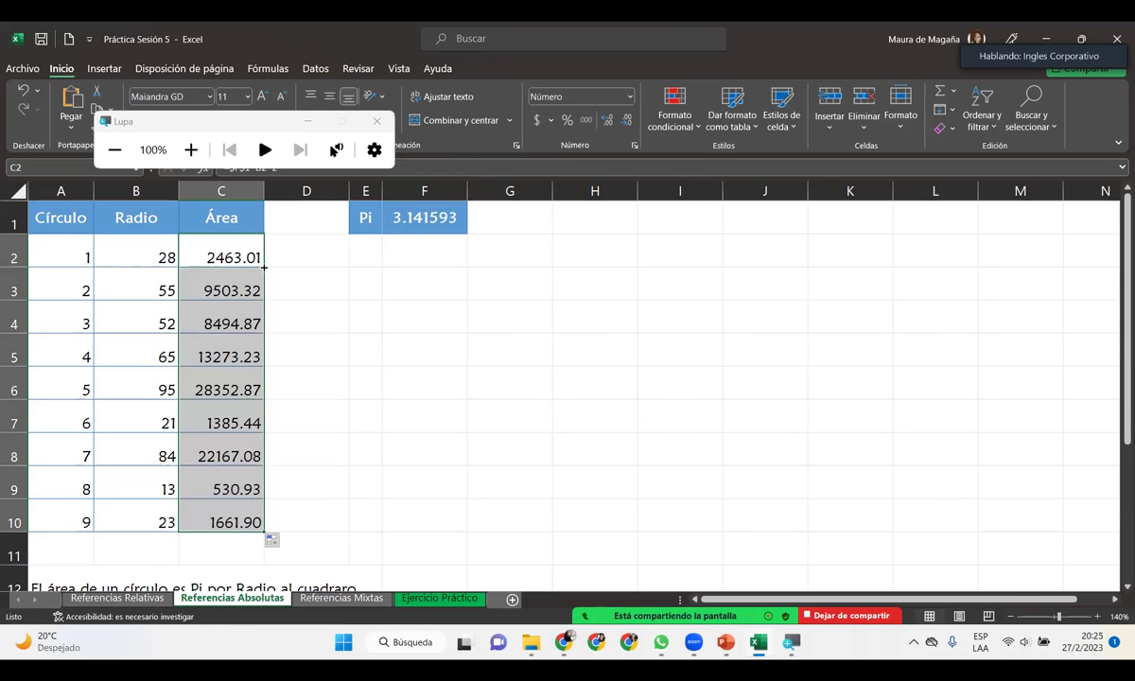
pyautogui.moveTo(254, 241); pyautogui.dragTo(251, 317)
pyautogui.click(253, 241)
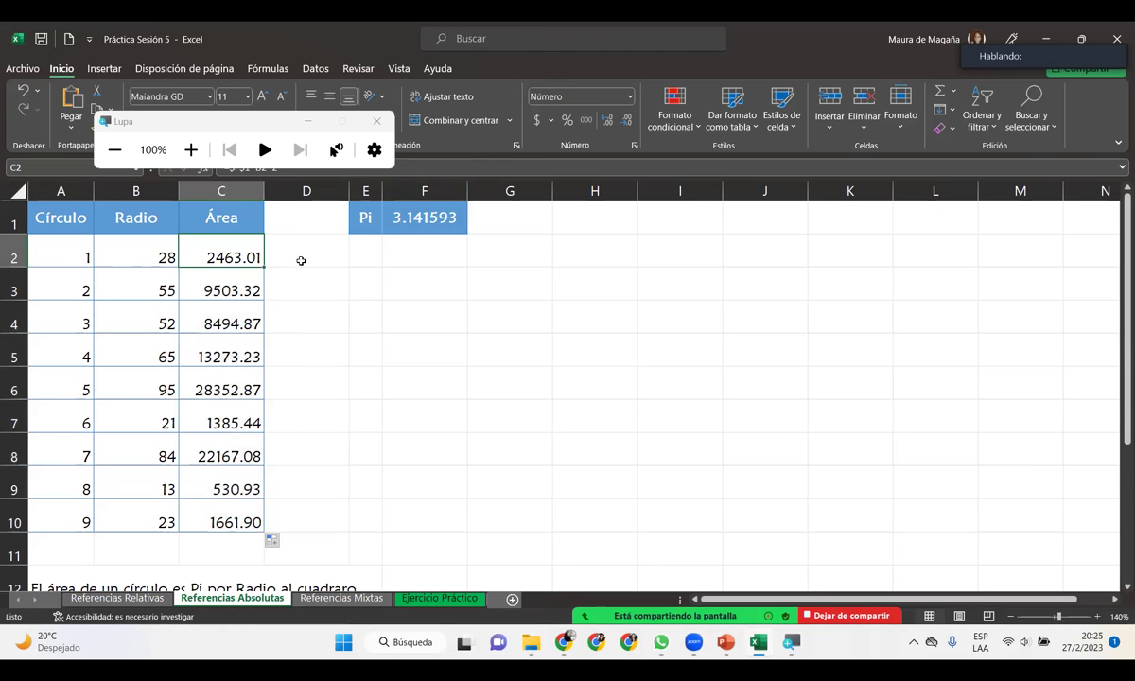
# Step: Display the worksheet's formulas and compare the cells referenced by the area formulas in C2 and C3
pyautogui.click(267, 69)
pyautogui.click(848, 91)
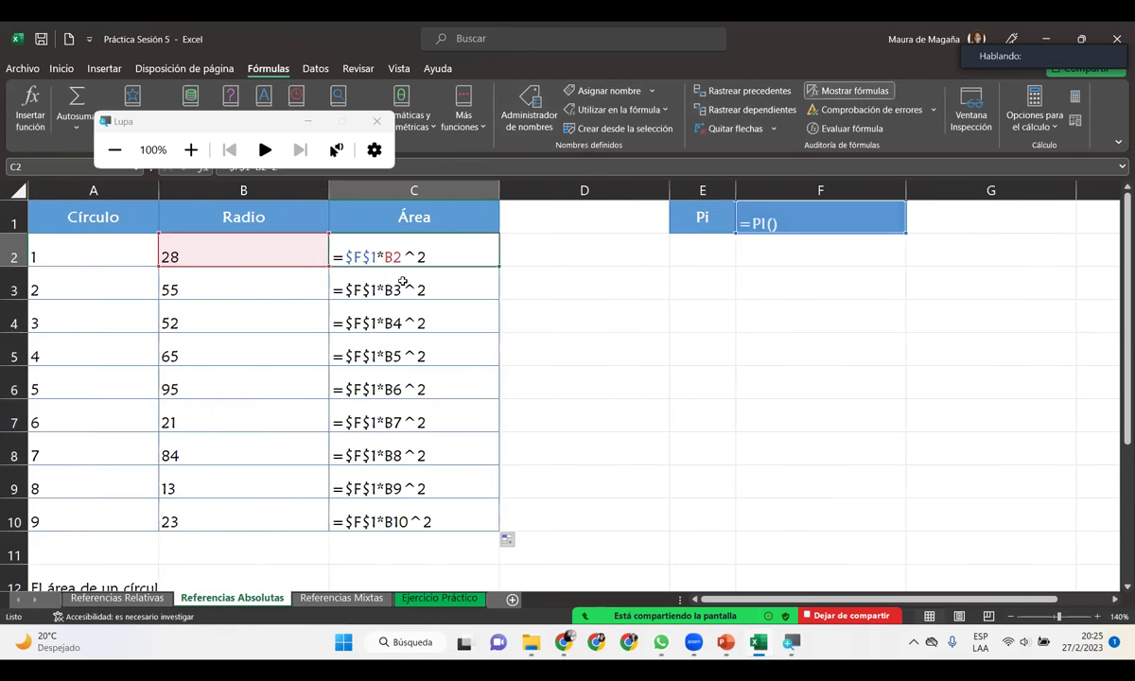
pyautogui.press('Down')
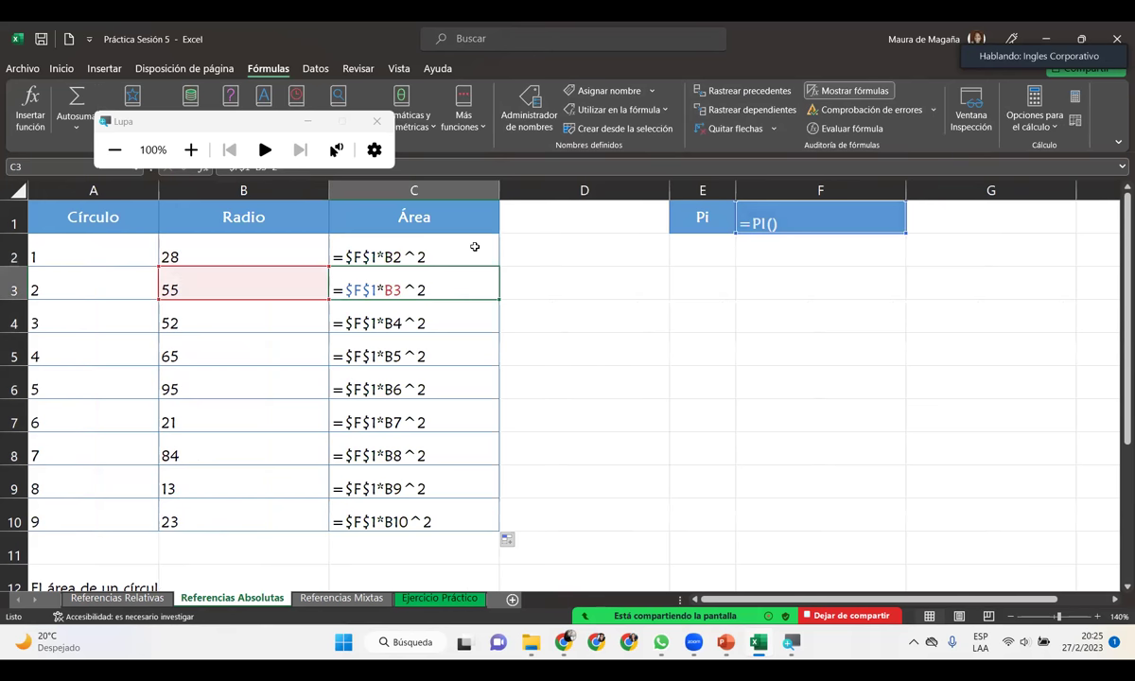
pyautogui.click(475, 247)
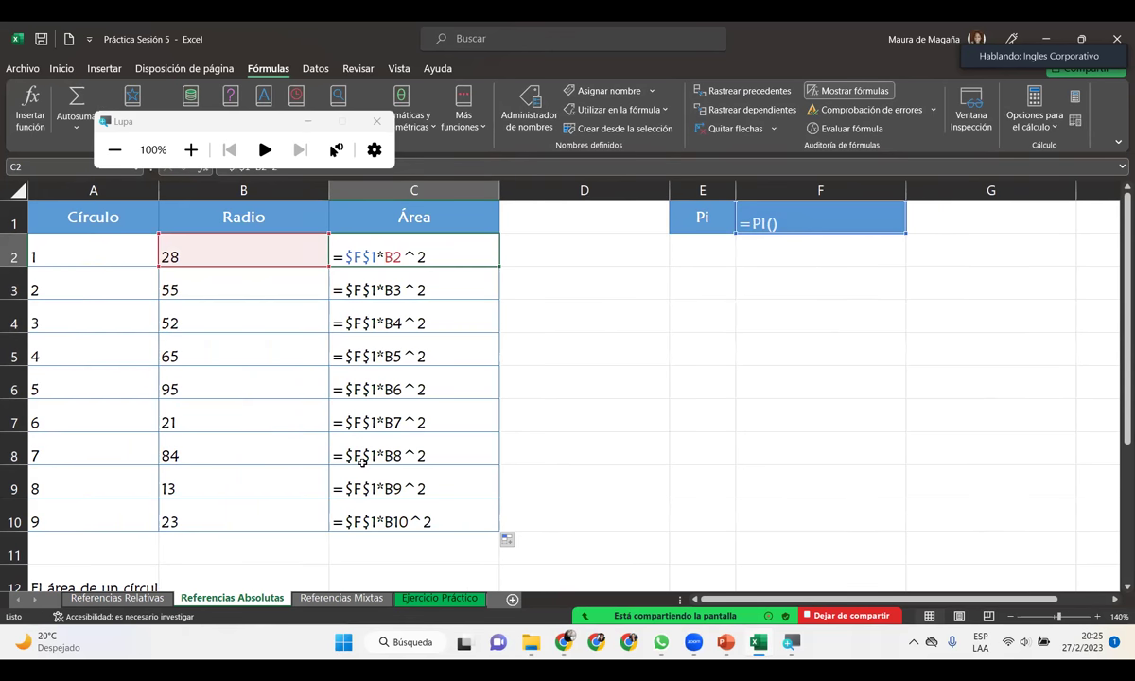
pyautogui.click(437, 277)
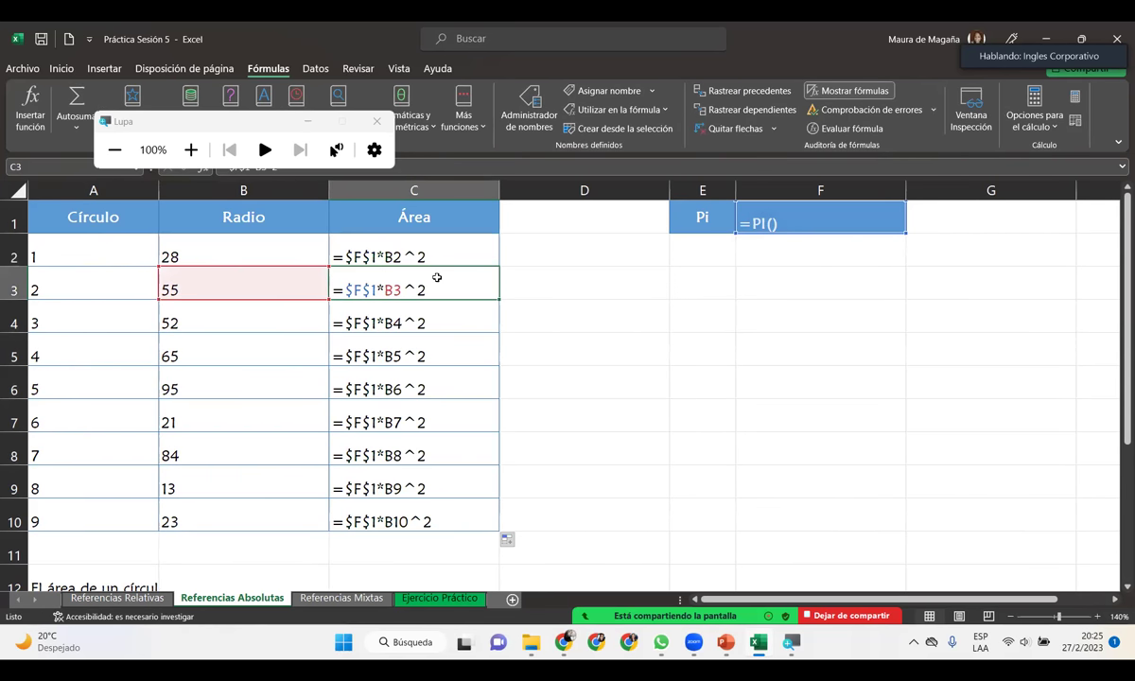
pyautogui.press('Up')
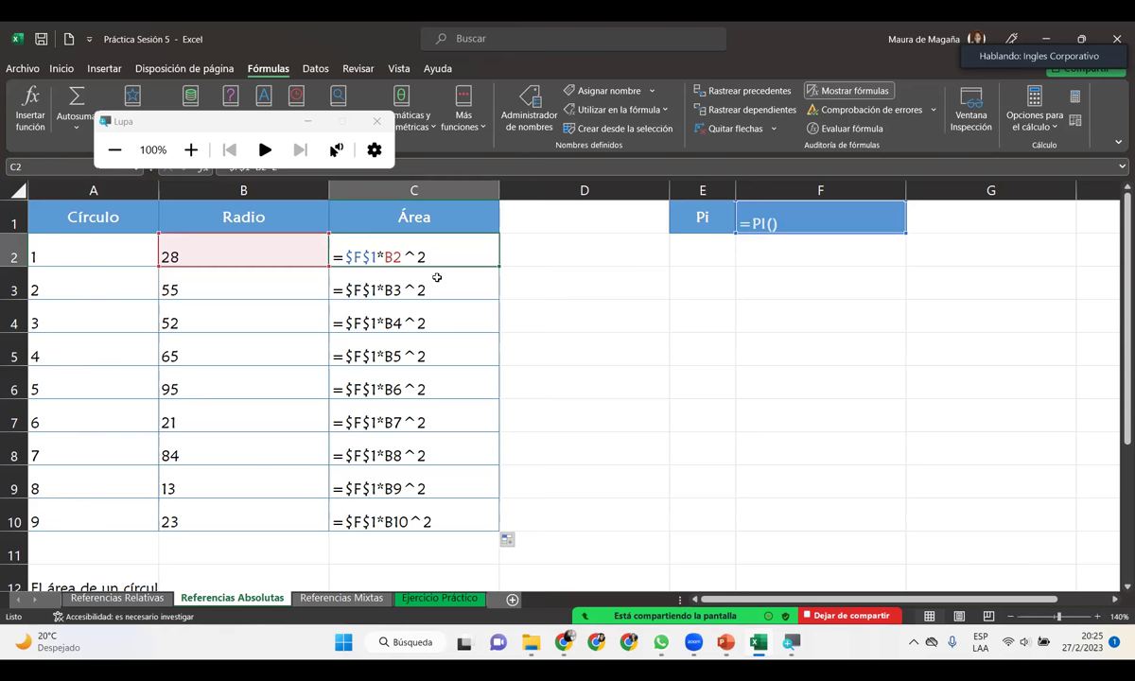
# Step: Examine the references in each area formula from C3 down to C10, and return to displaying results
pyautogui.press('Down')
pyautogui.press('Down')
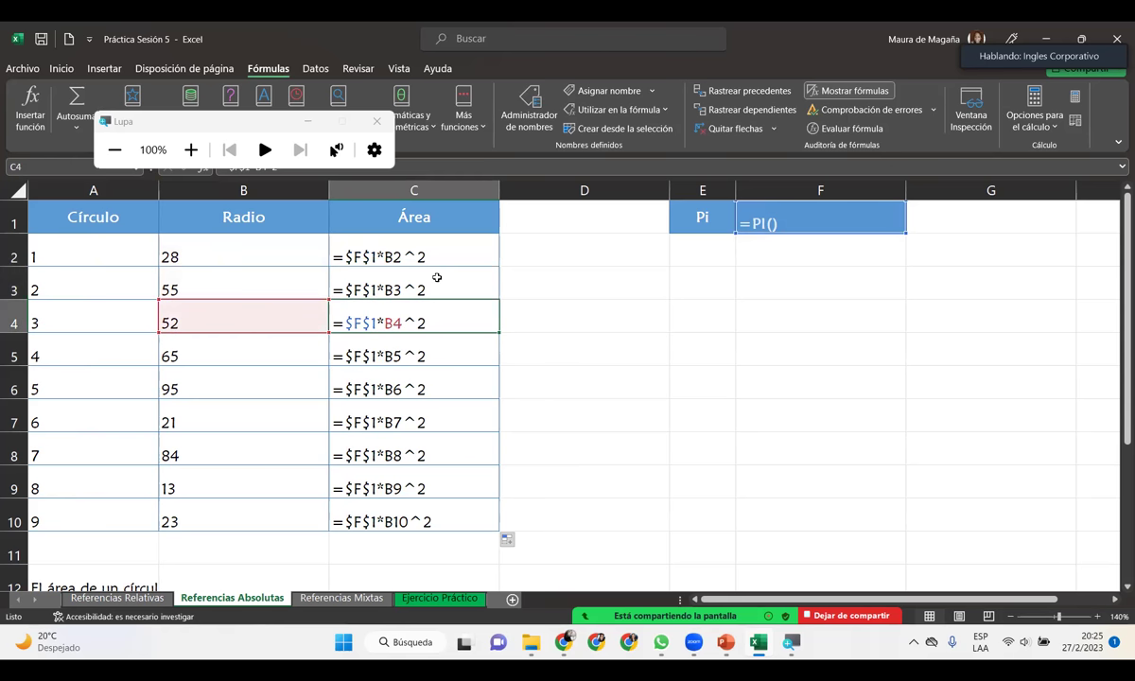
pyautogui.press('Down')
pyautogui.press('Down')
pyautogui.press('Down')
pyautogui.press('Down')
pyautogui.press('Down')
pyautogui.press('Down')
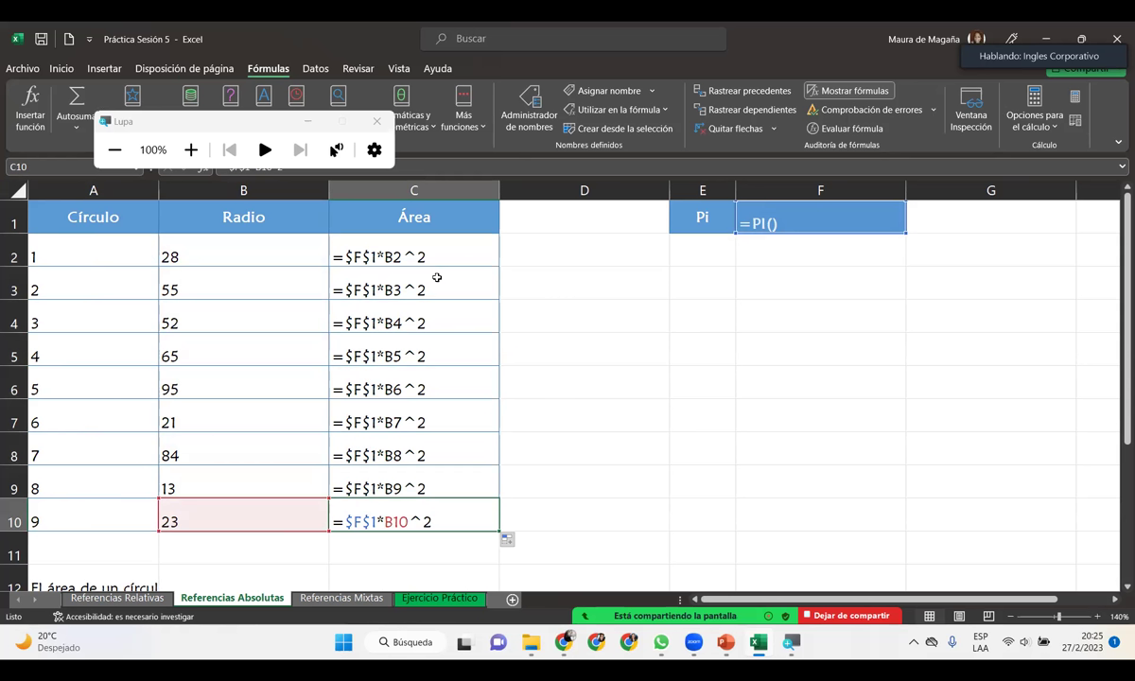
pyautogui.press('Return')
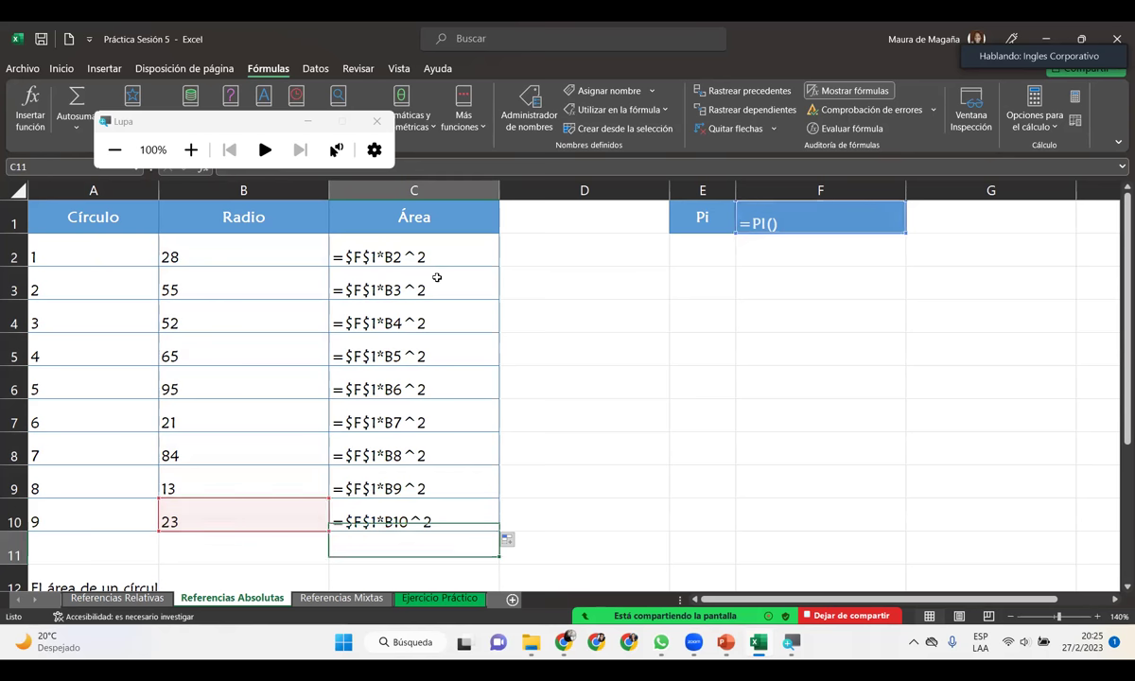
pyautogui.click(861, 91)
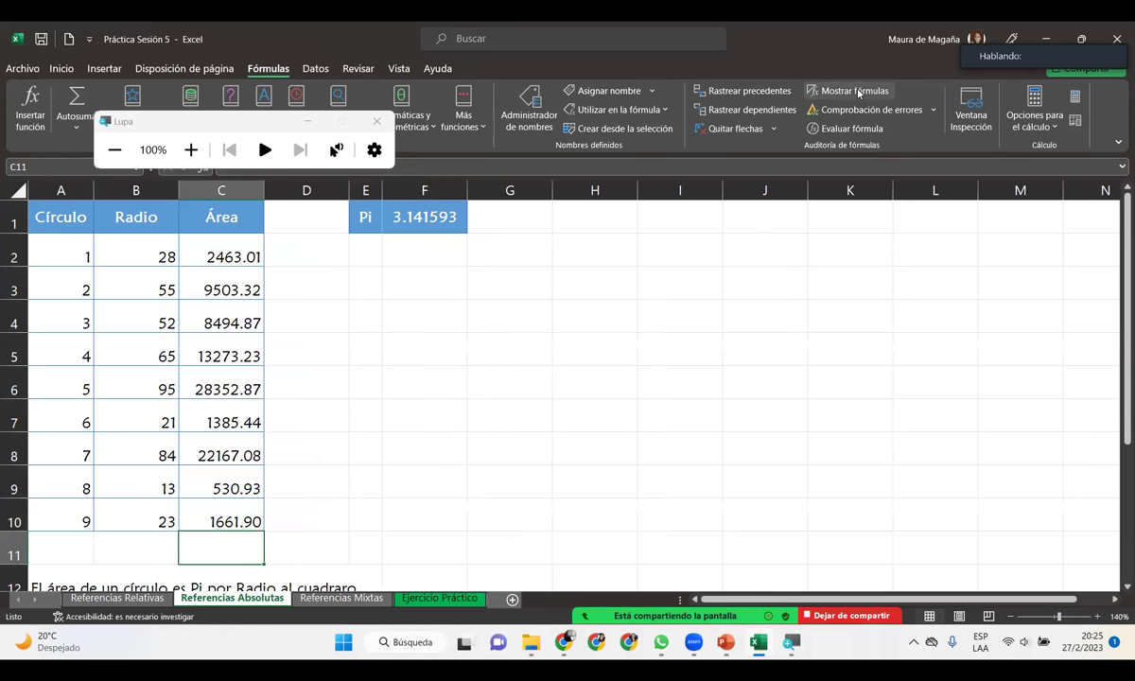
pyautogui.click(243, 246)
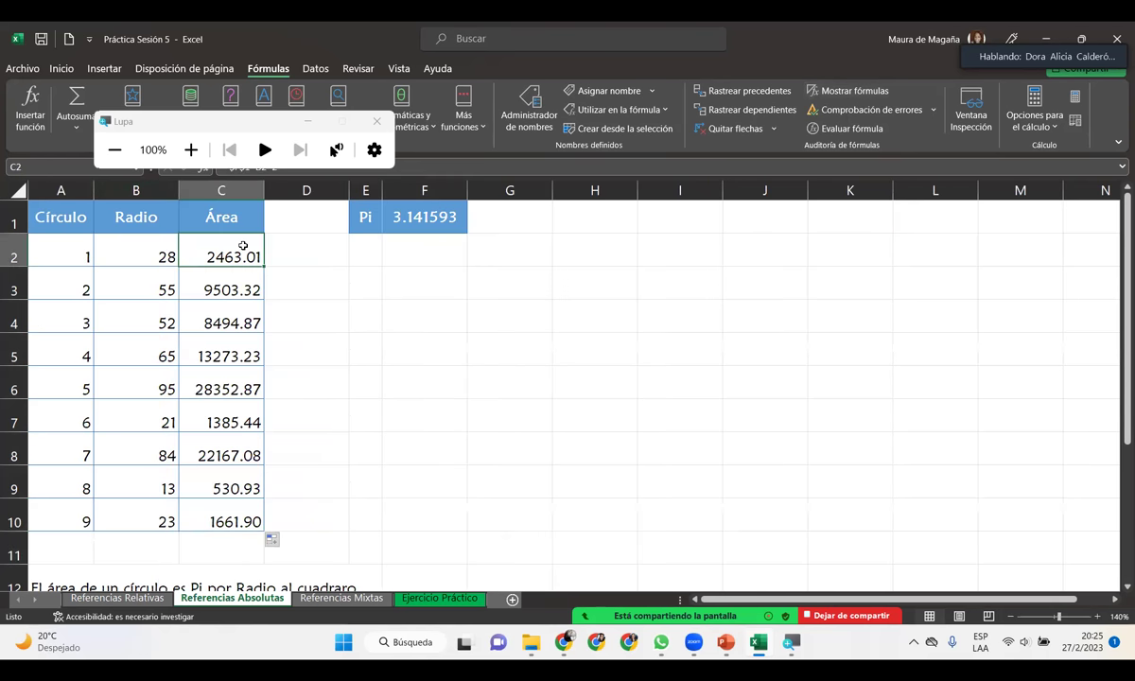
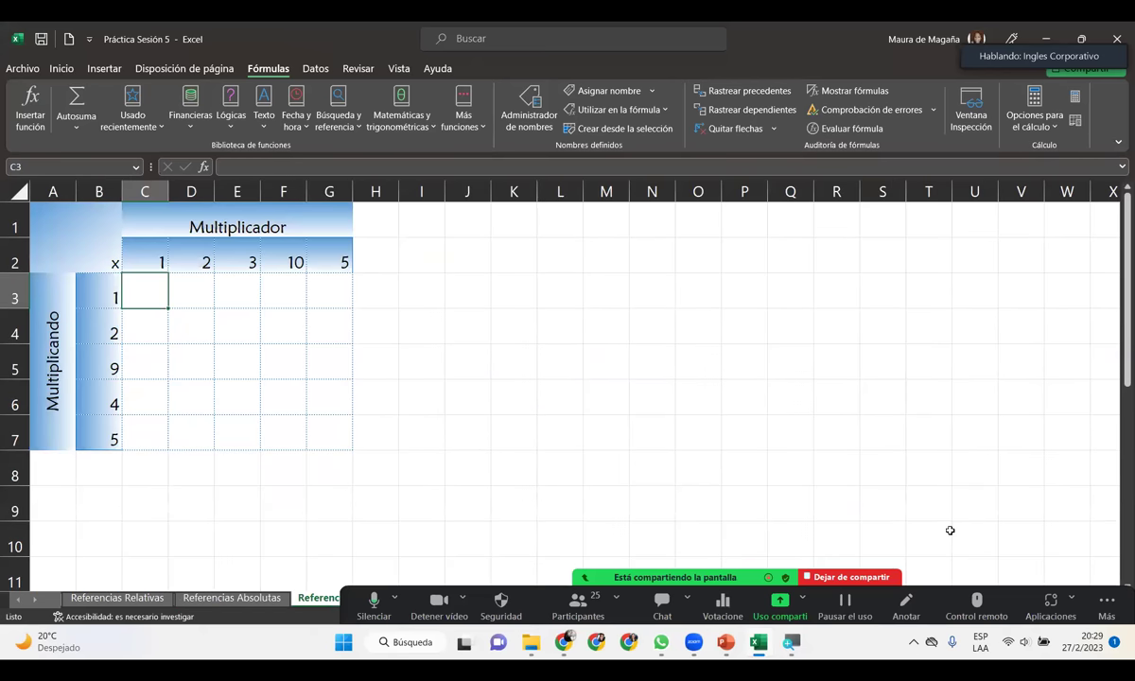
# Step: Enter =B3*C2 in C3 of the multiplication table and fill the formula down through C7
pyautogui.keyDown('ctrl'); pyautogui.scroll(7, 950, 531); pyautogui.keyUp('ctrl')
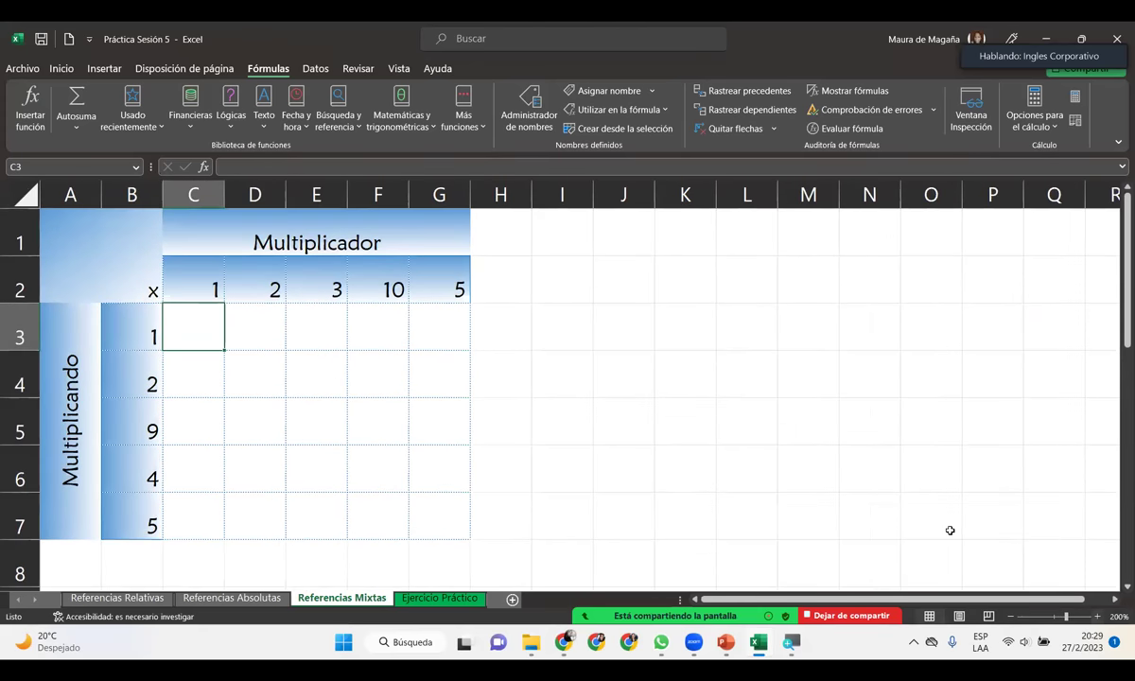
pyautogui.keyDown('ctrl'); pyautogui.scroll(1, 949, 531); pyautogui.keyUp('ctrl')
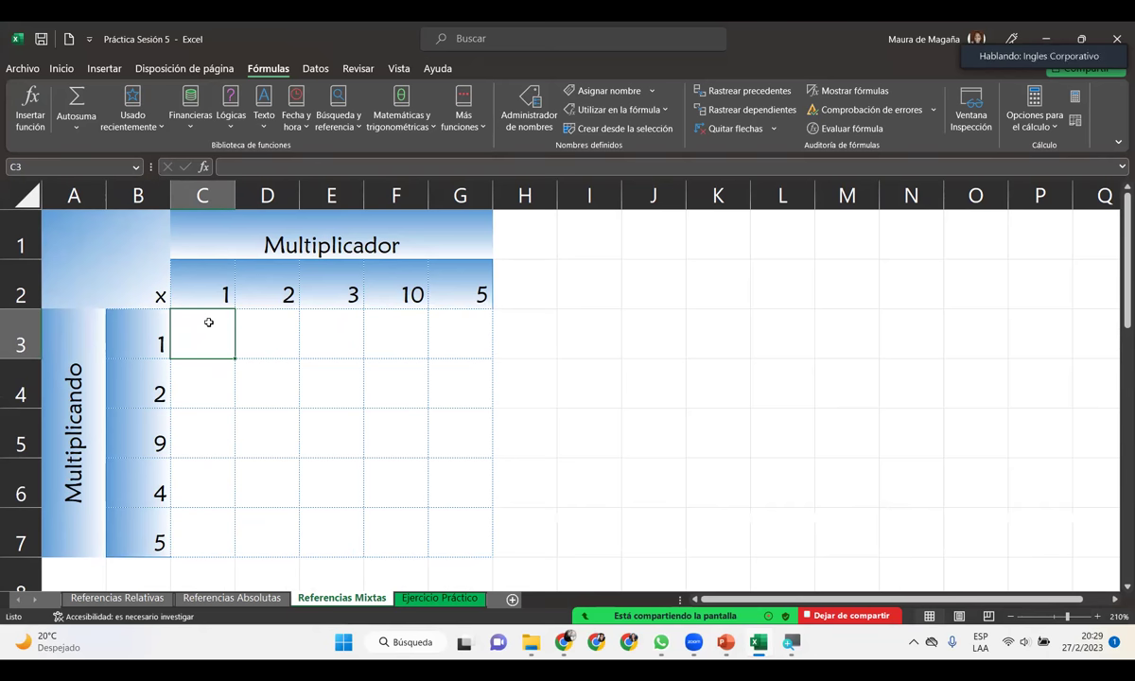
pyautogui.write('=')
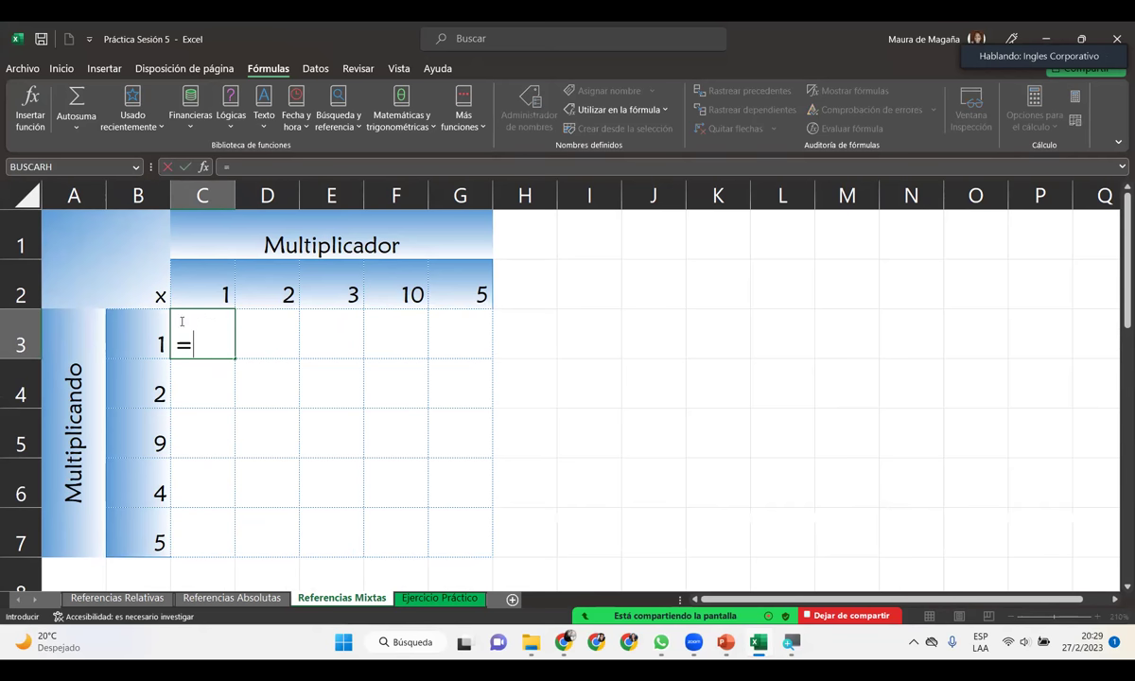
pyautogui.click(144, 333)
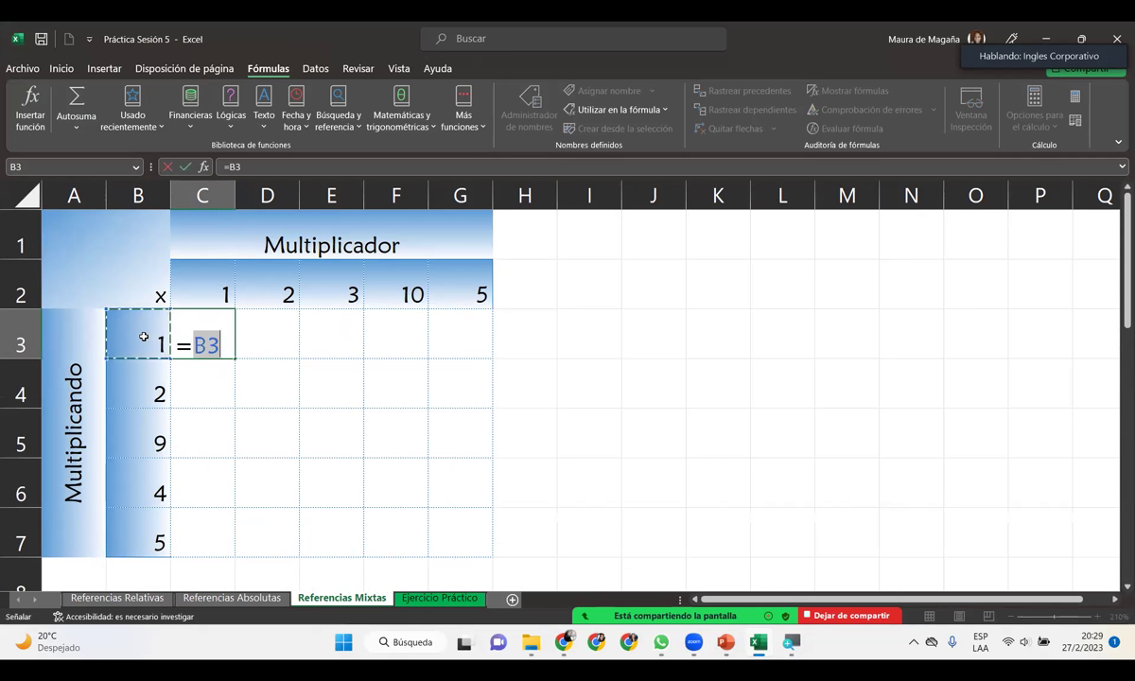
pyautogui.write('+')
pyautogui.press('BackSpace')
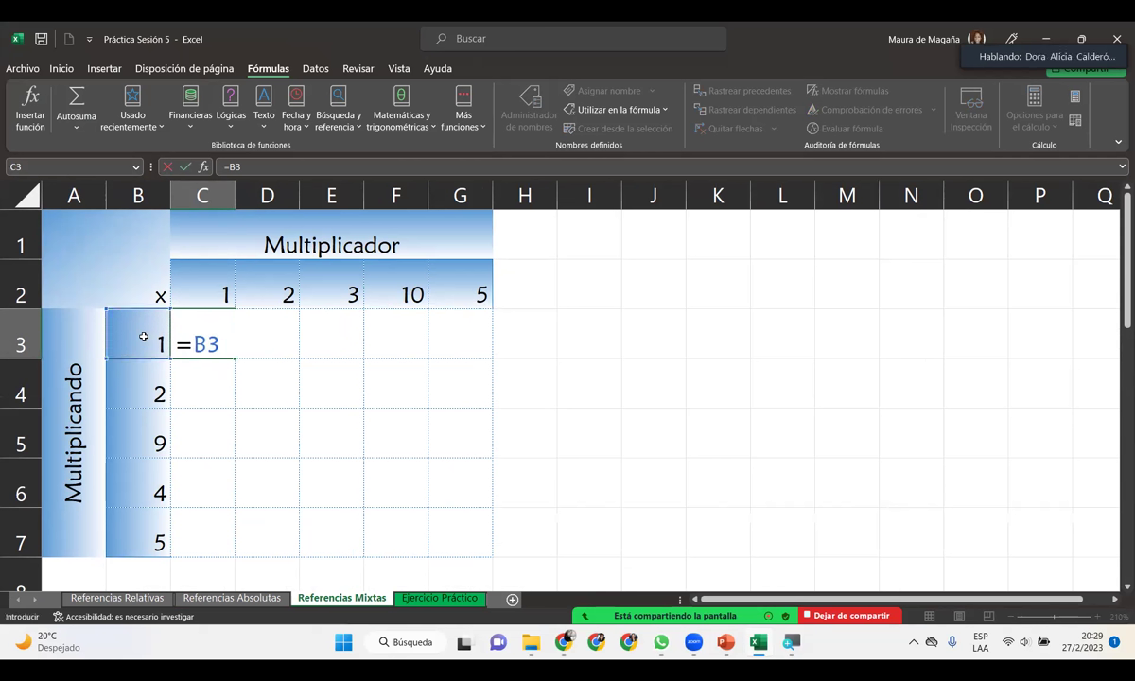
pyautogui.write('*')
pyautogui.click(224, 291)
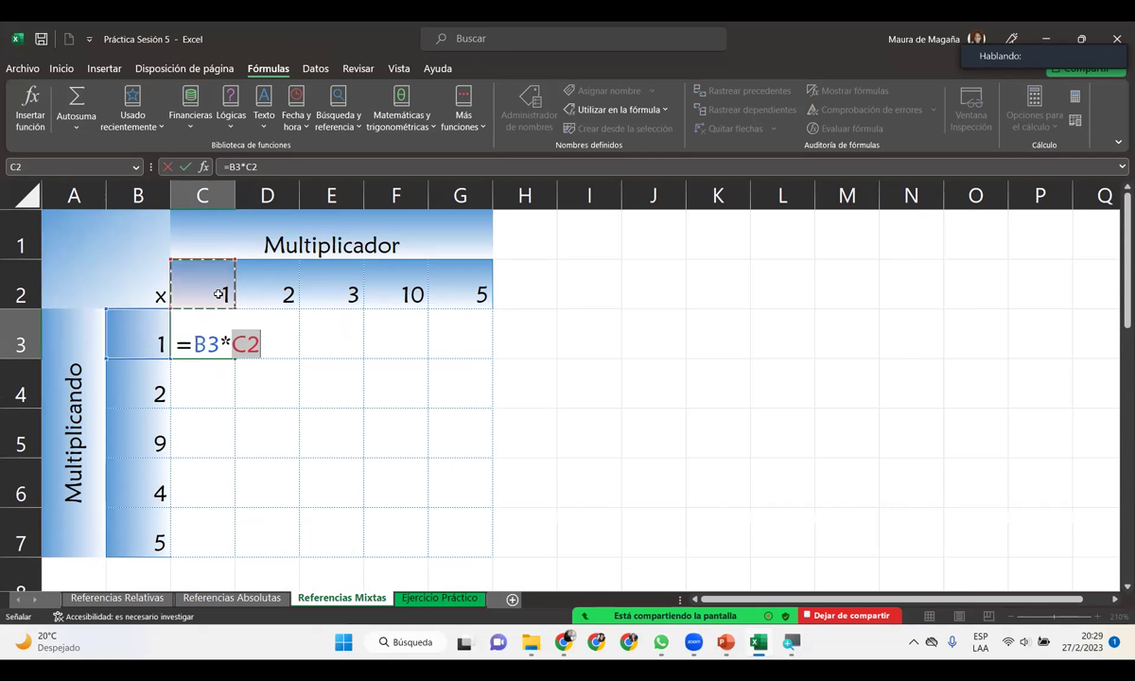
pyautogui.click(286, 337)
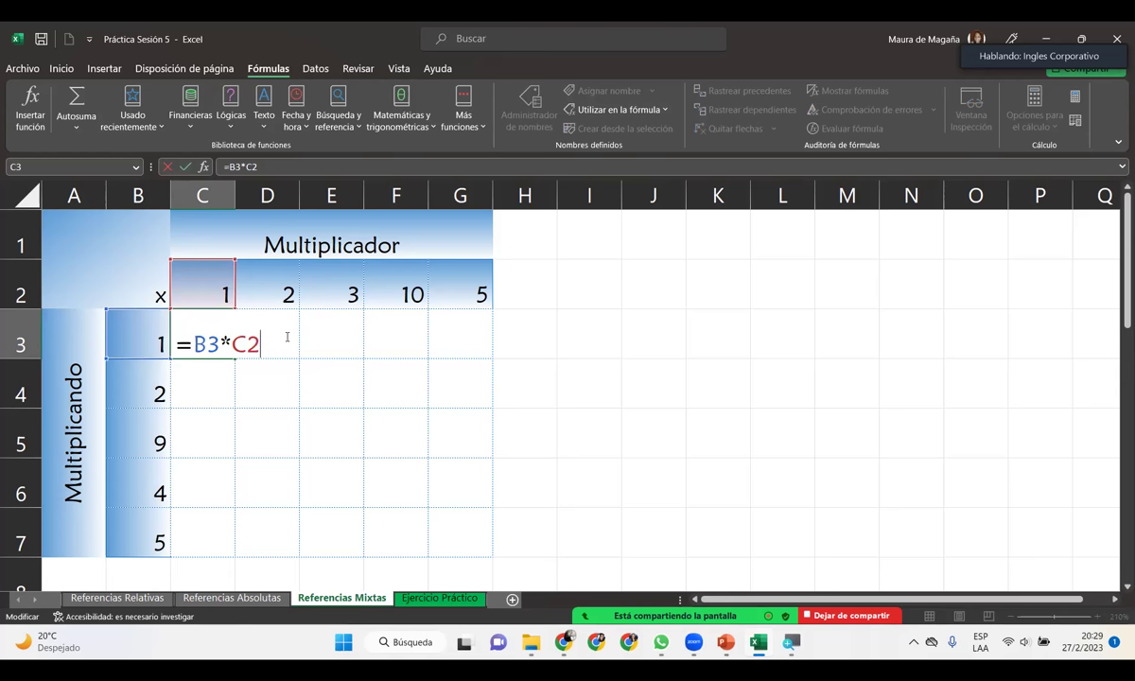
pyautogui.press('Return')
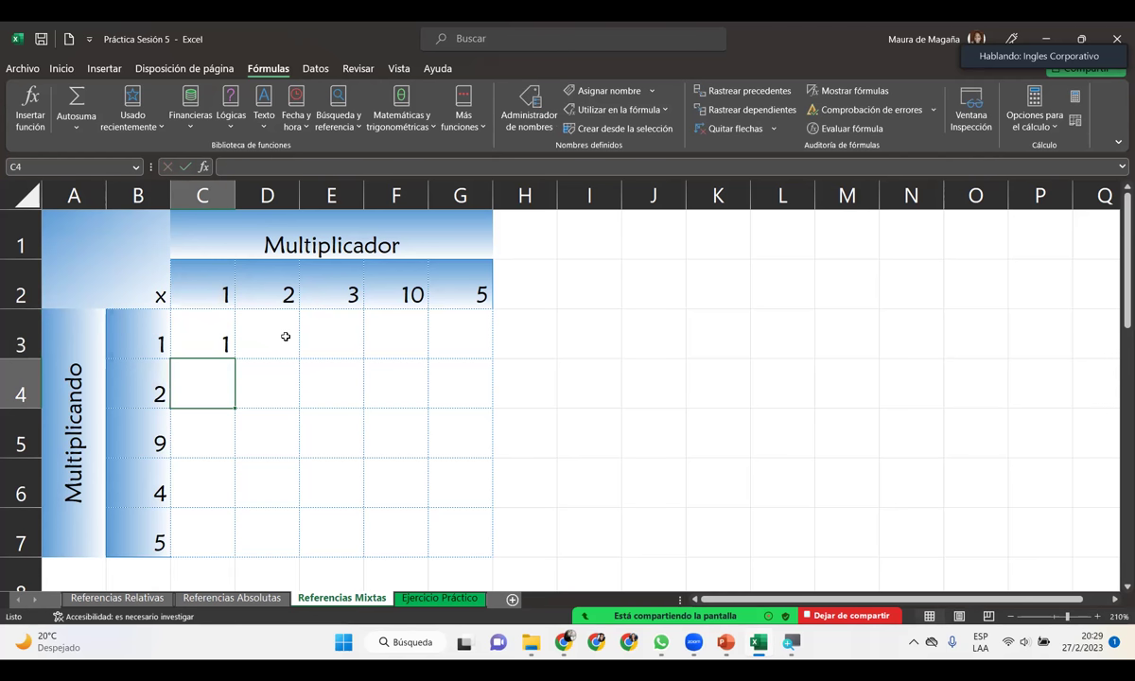
pyautogui.click(230, 343)
pyautogui.doubleClick(235, 368)
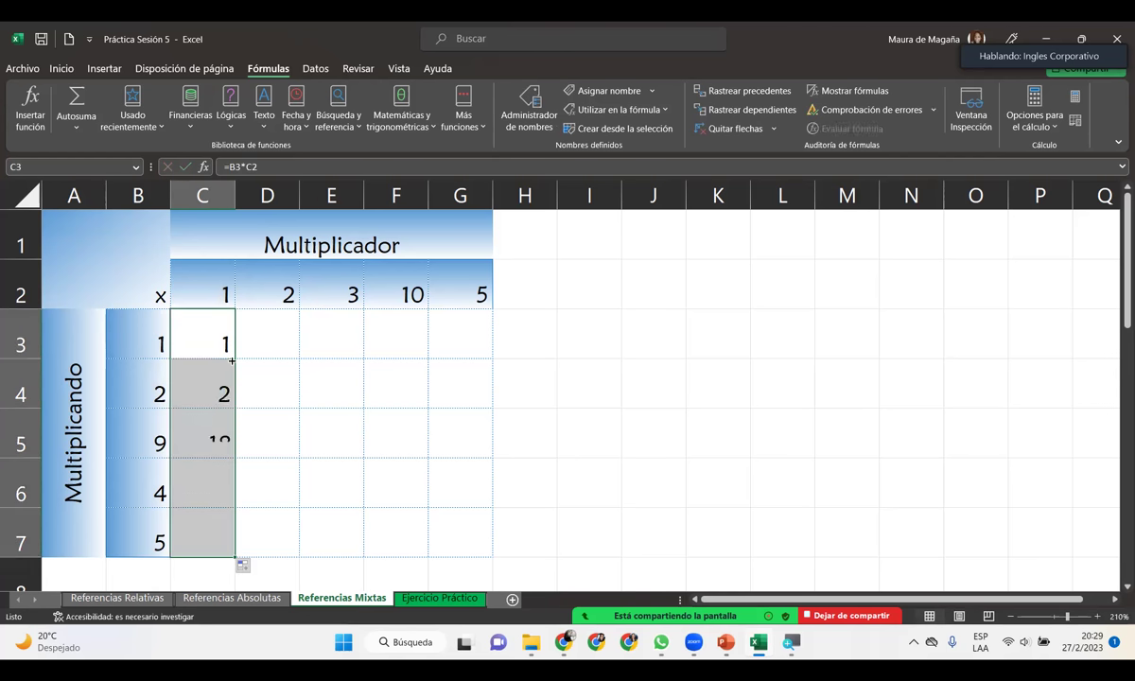
# Step: Examine the products in C3:C6 against their multiplicands in column B and the multiplier in C2
pyautogui.click(202, 350)
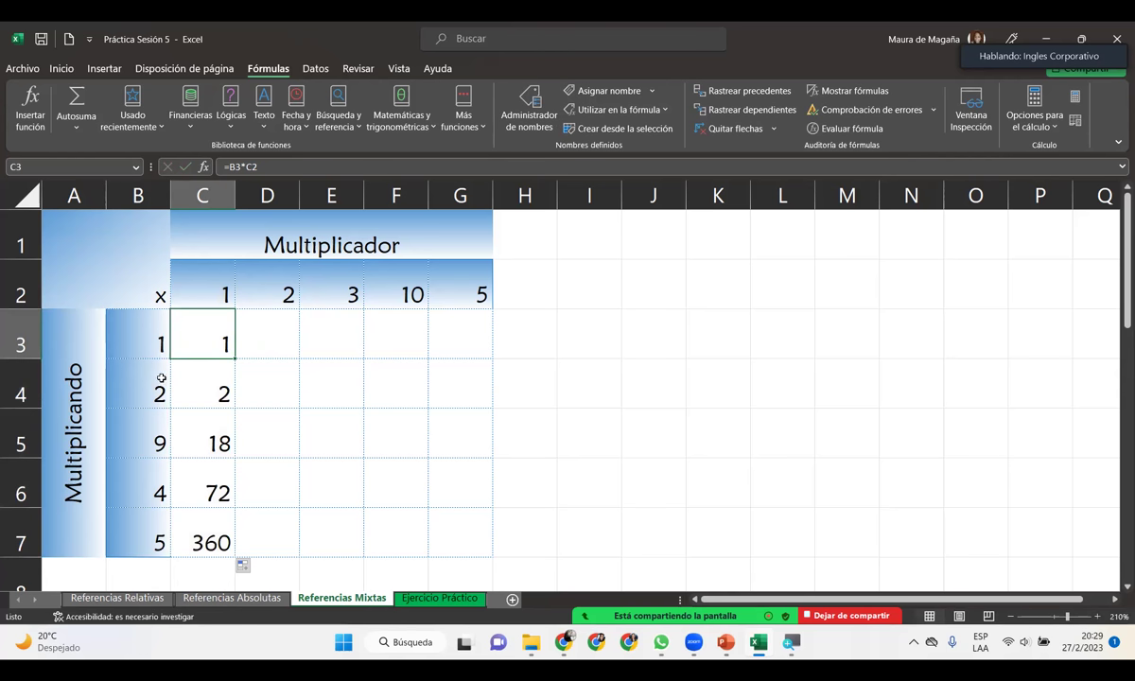
pyautogui.click(172, 369)
pyautogui.click(203, 276)
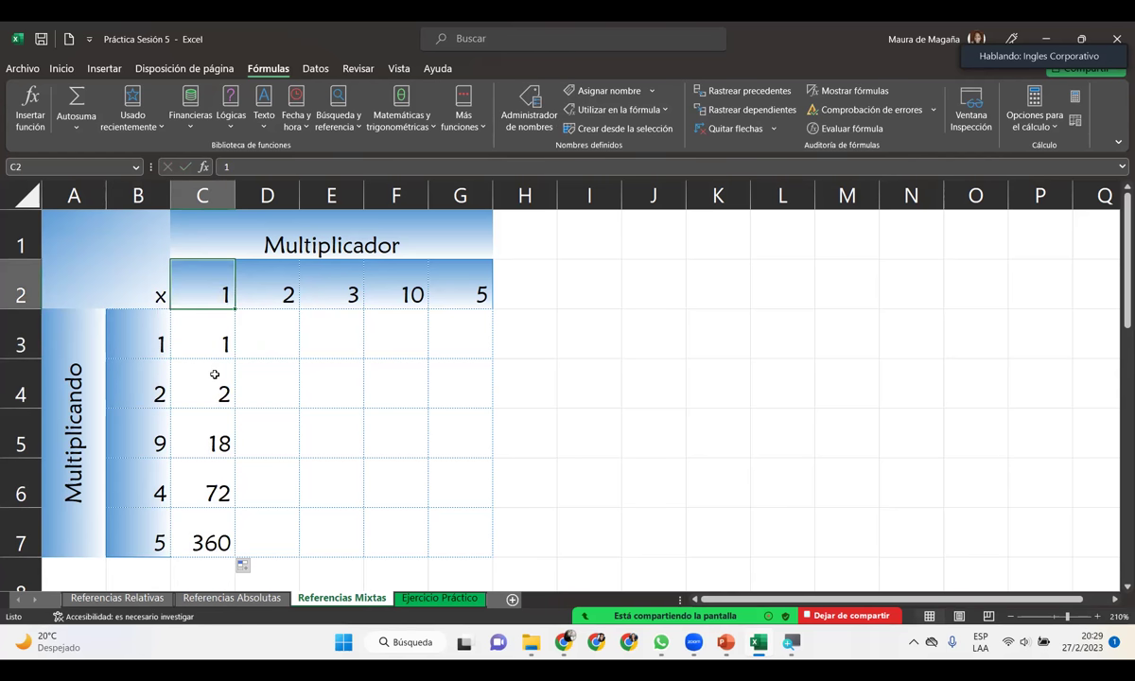
pyautogui.click(214, 375)
pyautogui.click(149, 416)
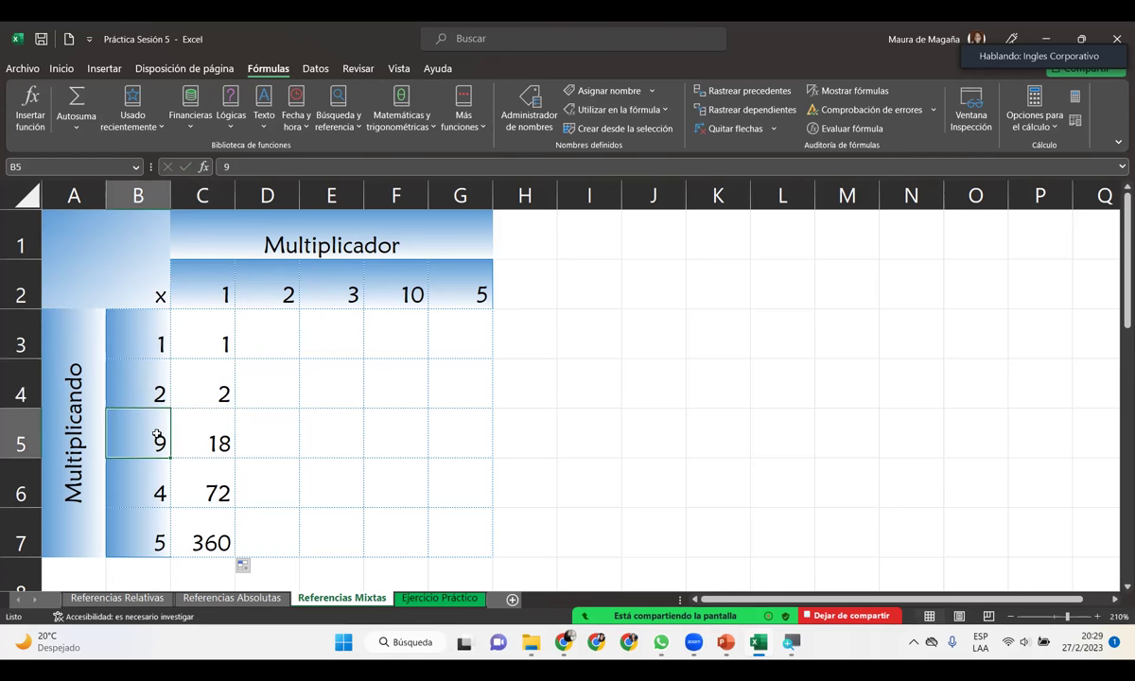
pyautogui.click(218, 281)
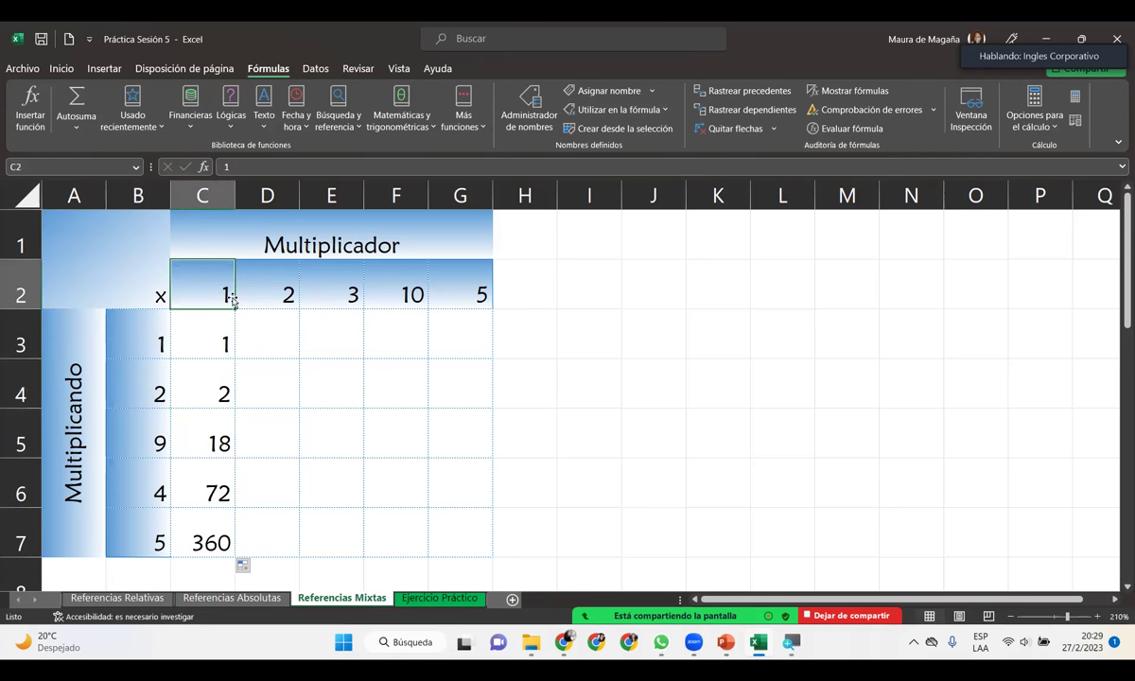
pyautogui.click(204, 430)
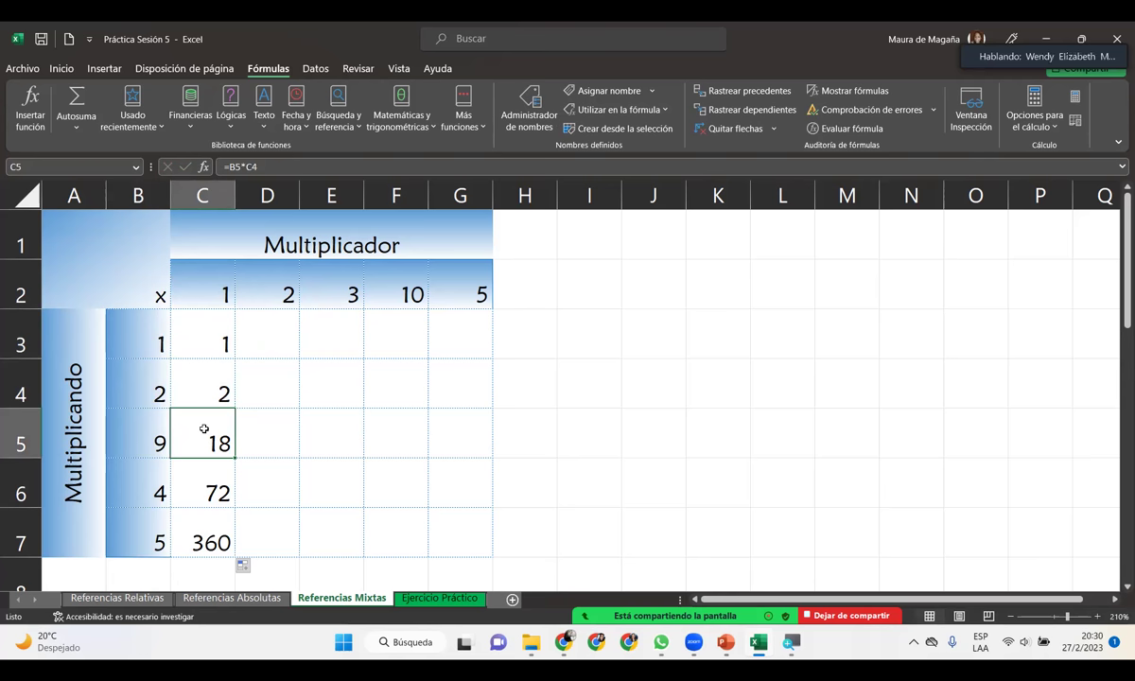
pyautogui.click(140, 453)
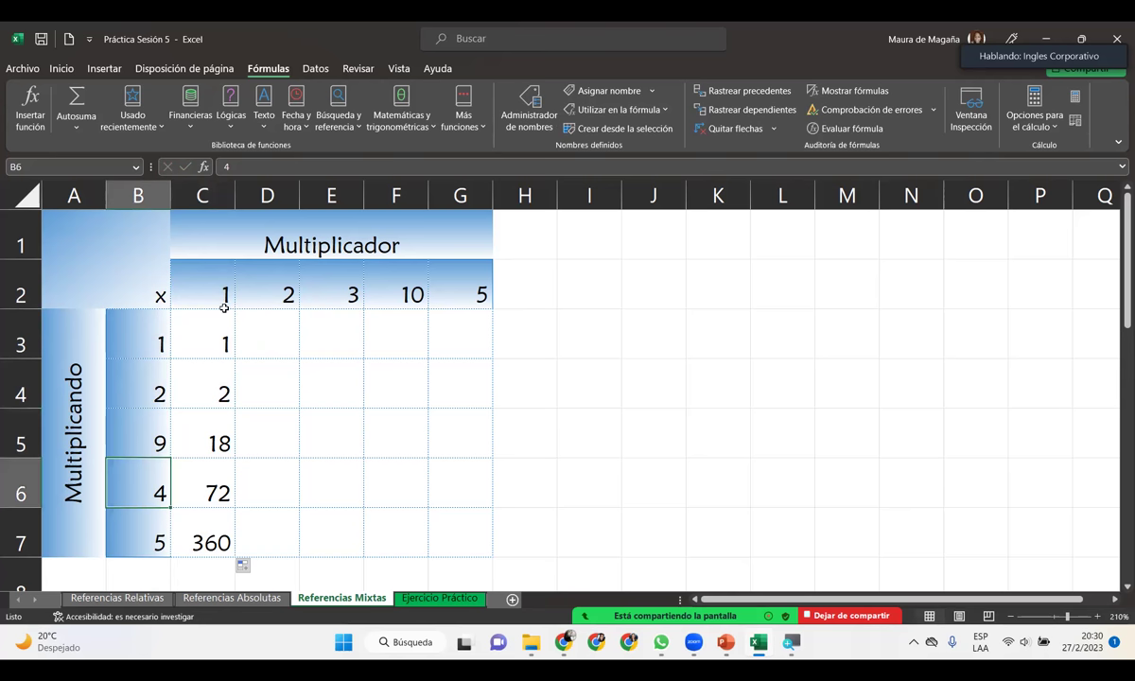
pyautogui.click(212, 476)
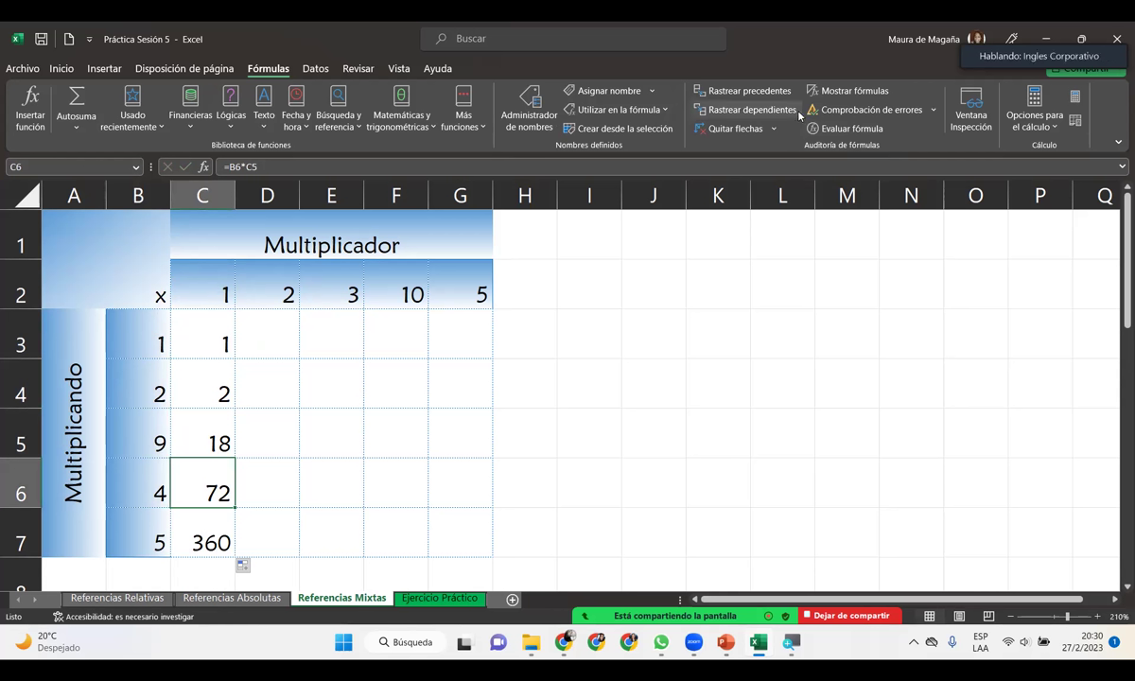
# Step: Display the table's formulas and examine which cells C3, C4 and C5 refer to
pyautogui.click(850, 91)
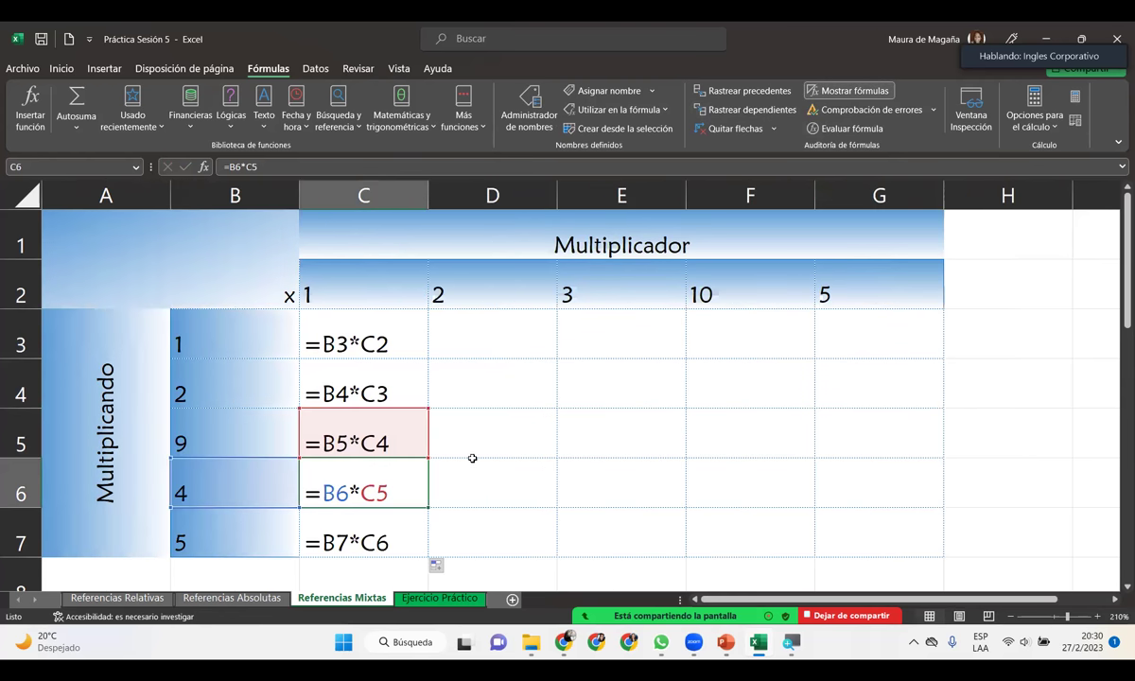
pyautogui.click(367, 335)
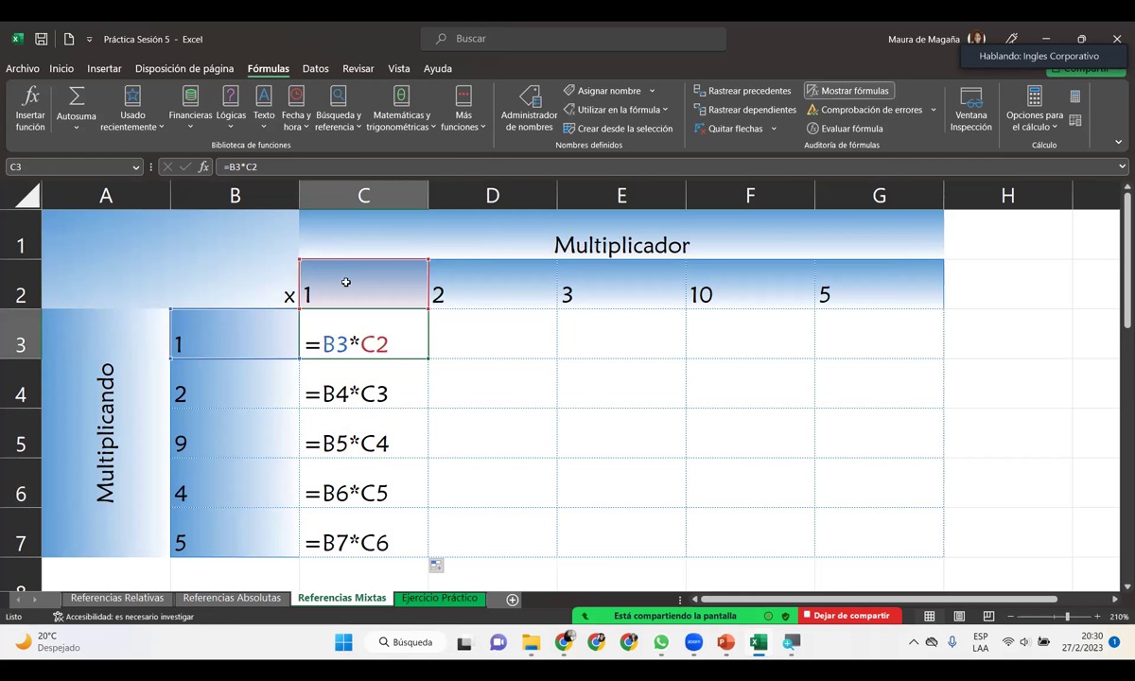
pyautogui.click(397, 383)
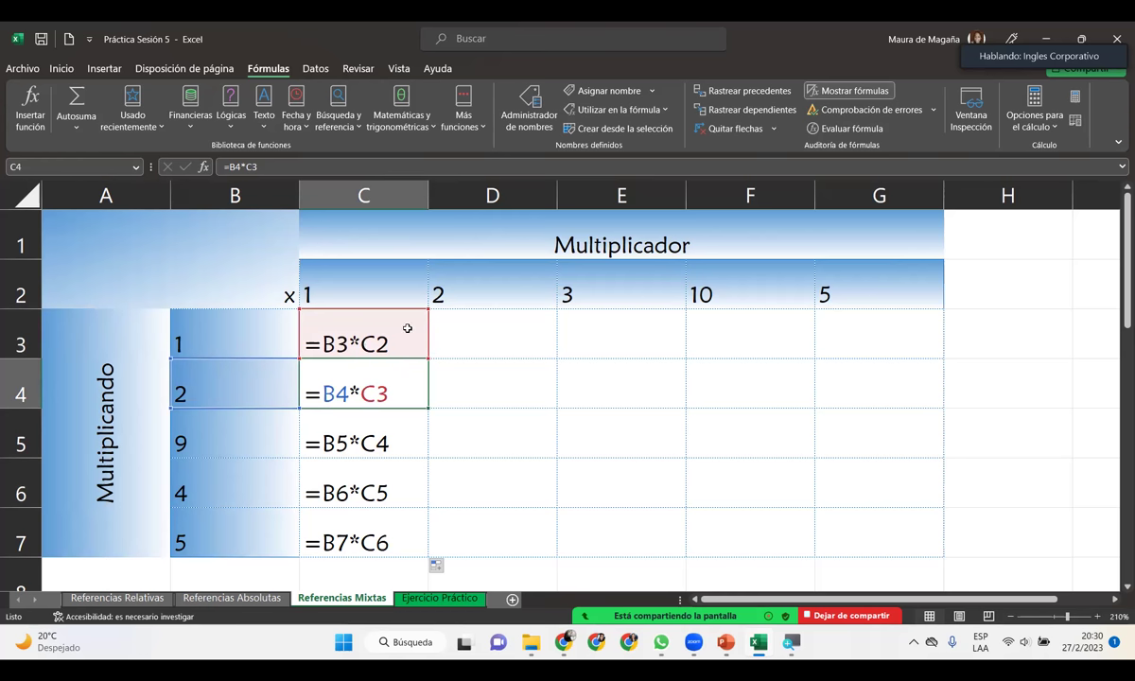
pyautogui.click(399, 430)
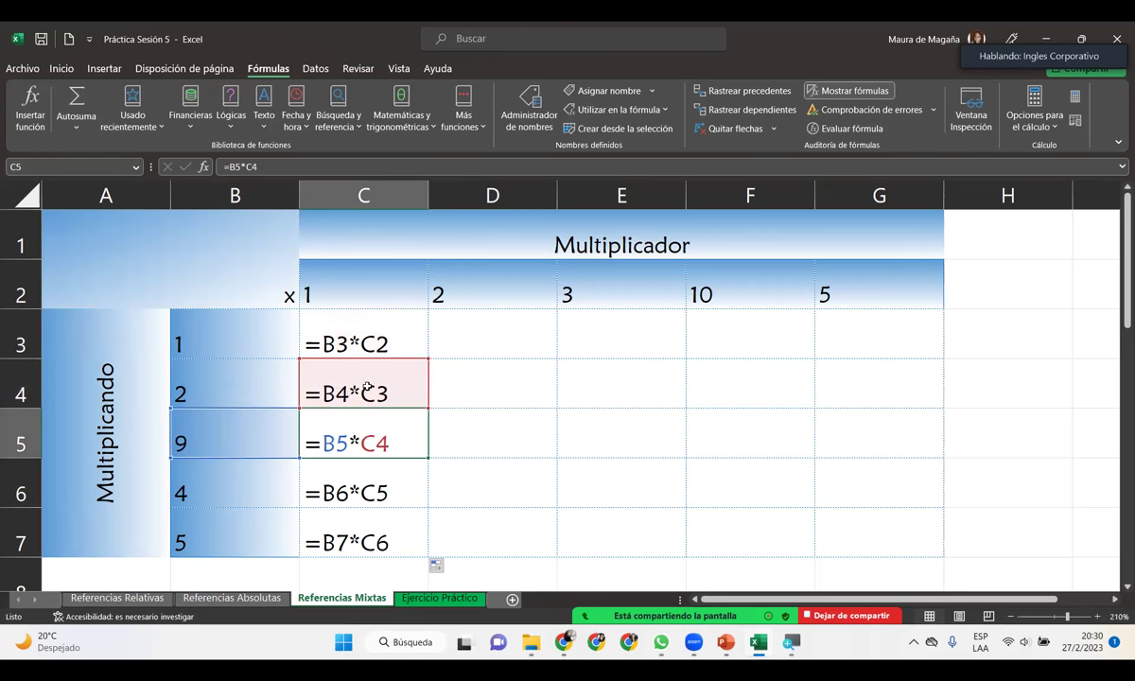
# Step: Change the C5 formula to =B5*C2 and return the sheet to displaying results
pyautogui.doubleClick(398, 440)
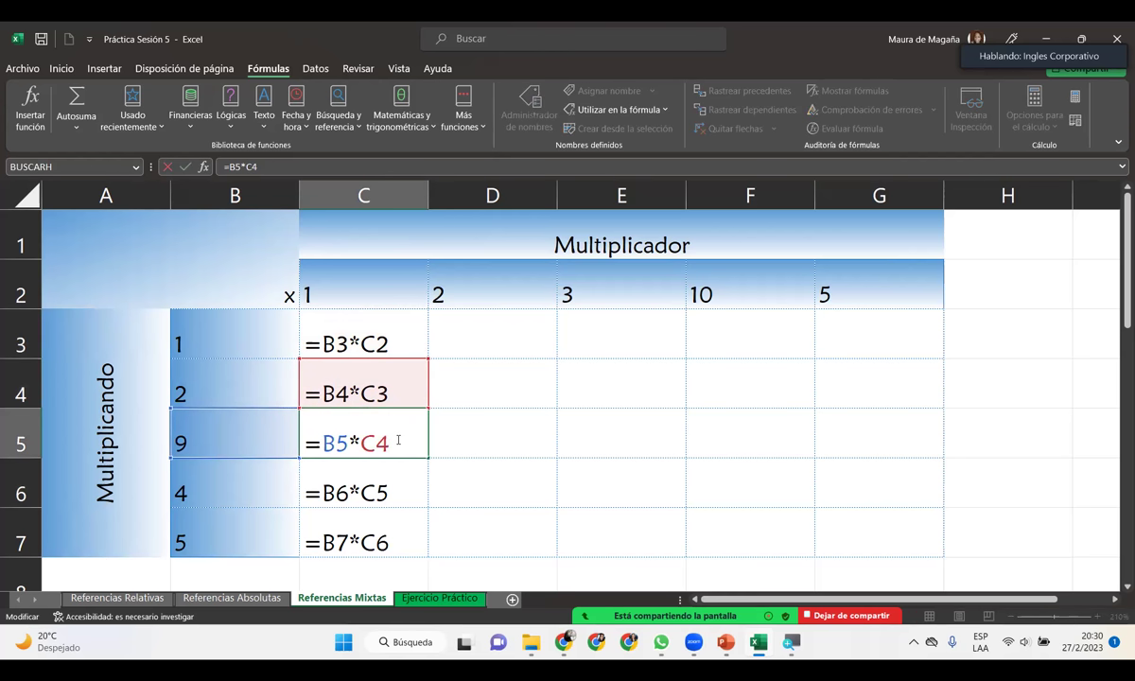
pyautogui.press('BackSpace')
pyautogui.write('2')
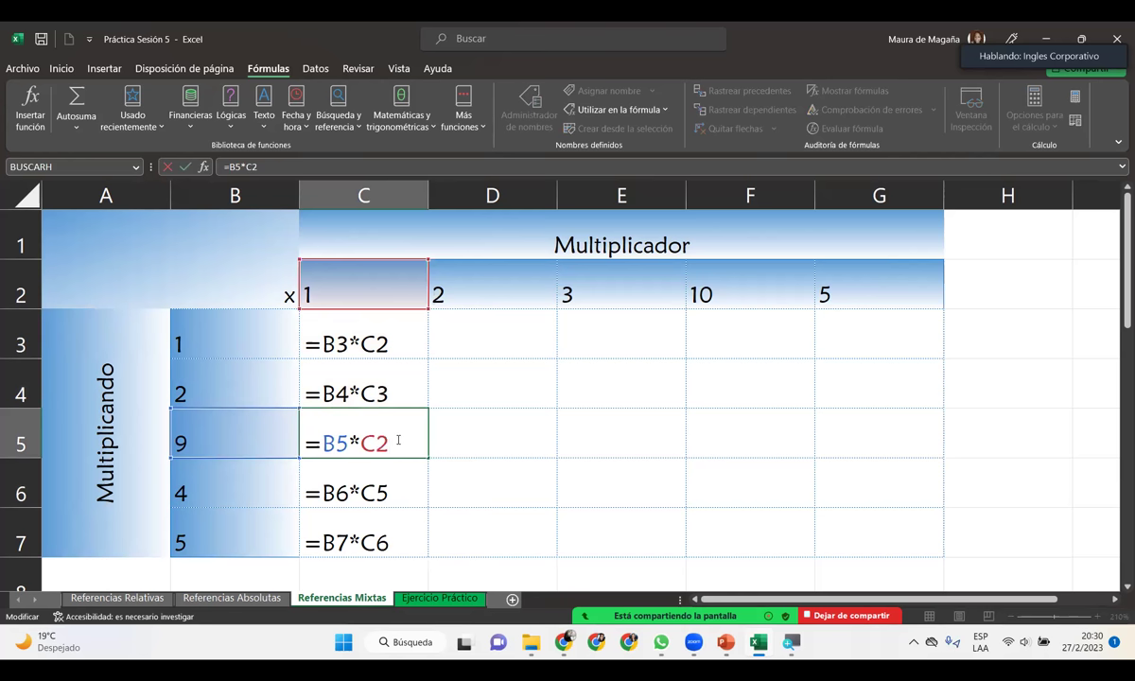
pyautogui.press('Return')
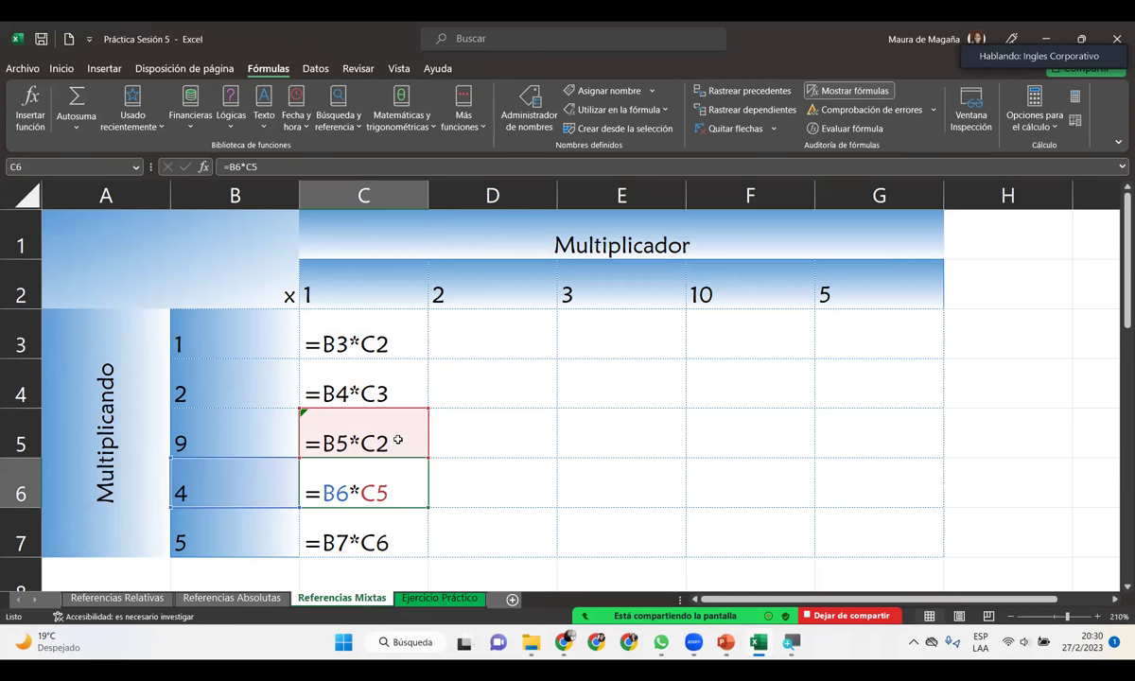
pyautogui.click(848, 92)
# Step: Clear the formulas from C3:C7 of the multiplication table
pyautogui.moveTo(202, 376); pyautogui.dragTo(216, 522)
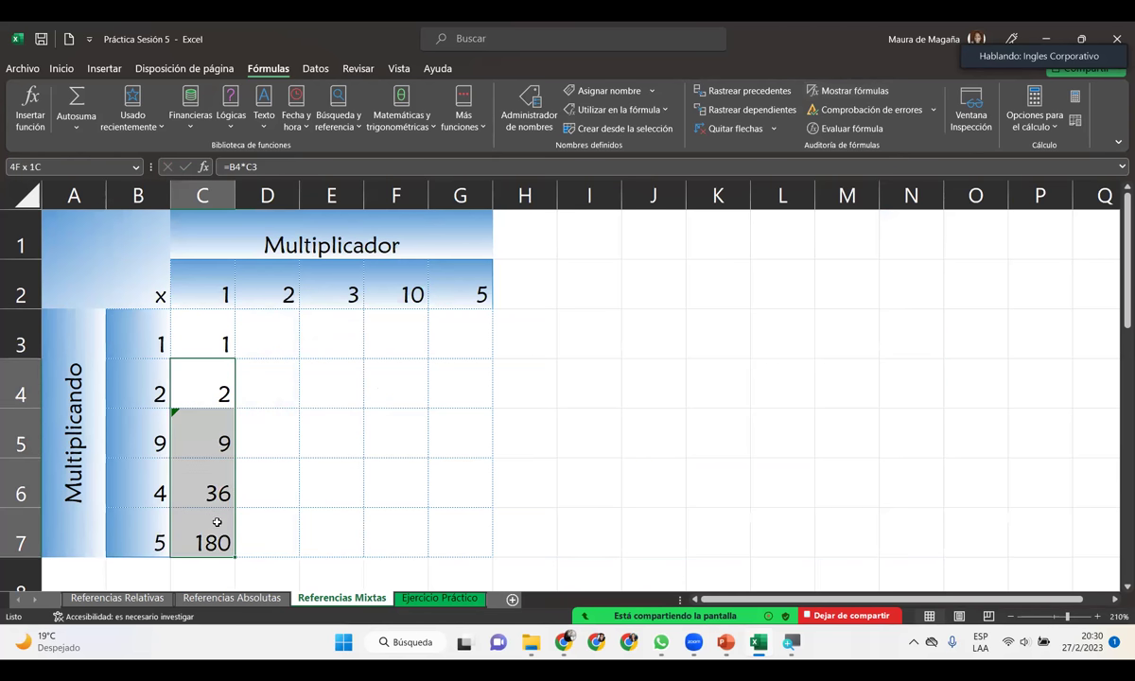
pyautogui.press('Delete')
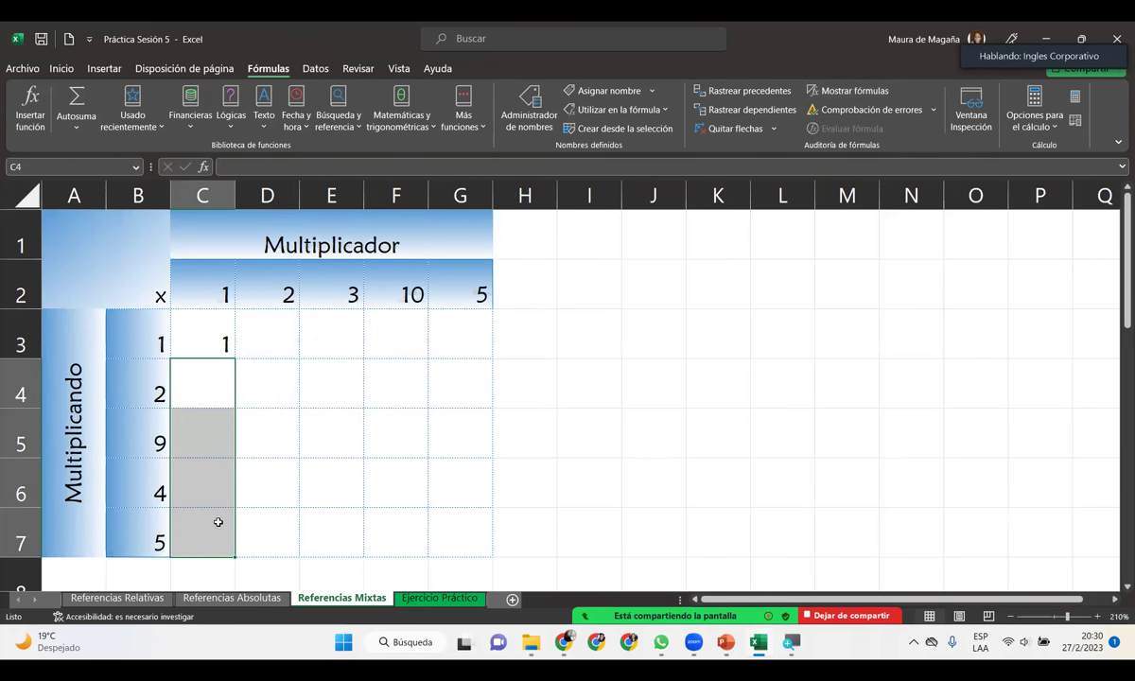
pyautogui.doubleClick(219, 353)
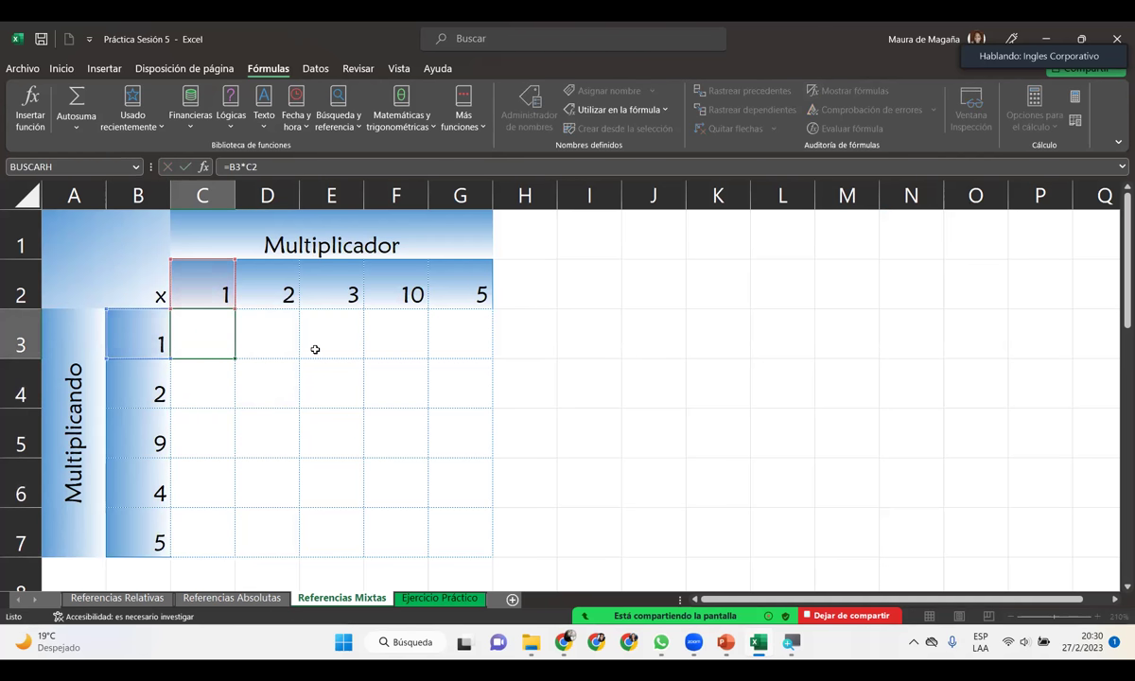
pyautogui.press('Escape')
pyautogui.press('Delete')
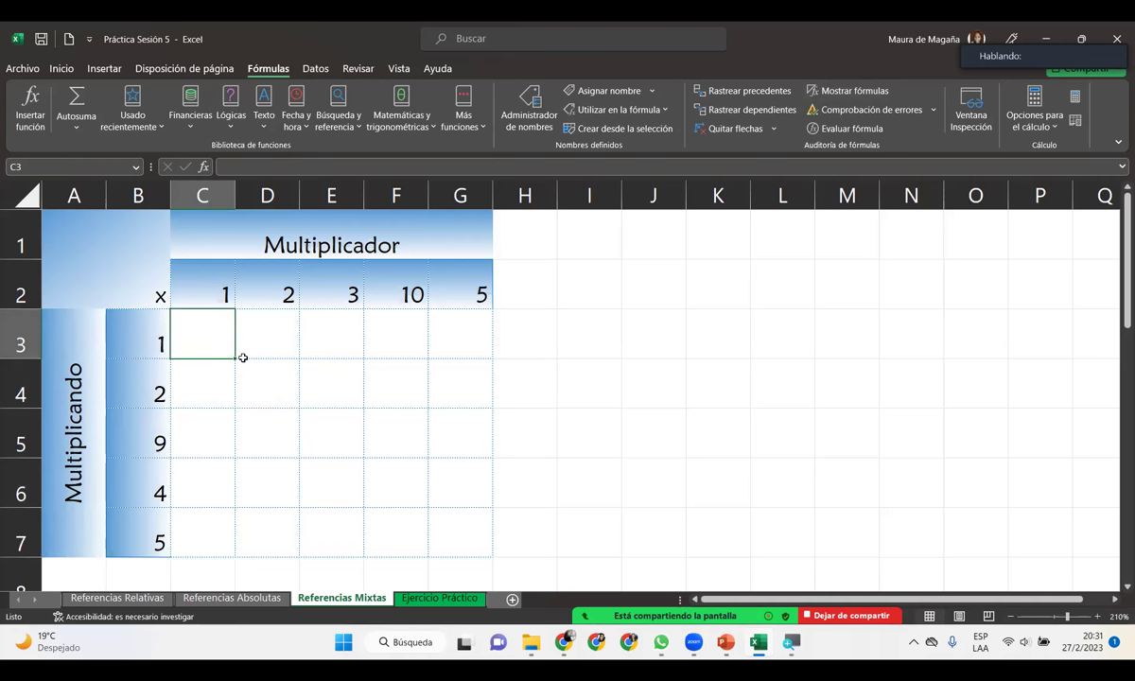
# Step: Enter =$B$3*C2 in C3 with an absolute multiplicand and fill the formula across through G3
pyautogui.write('=')
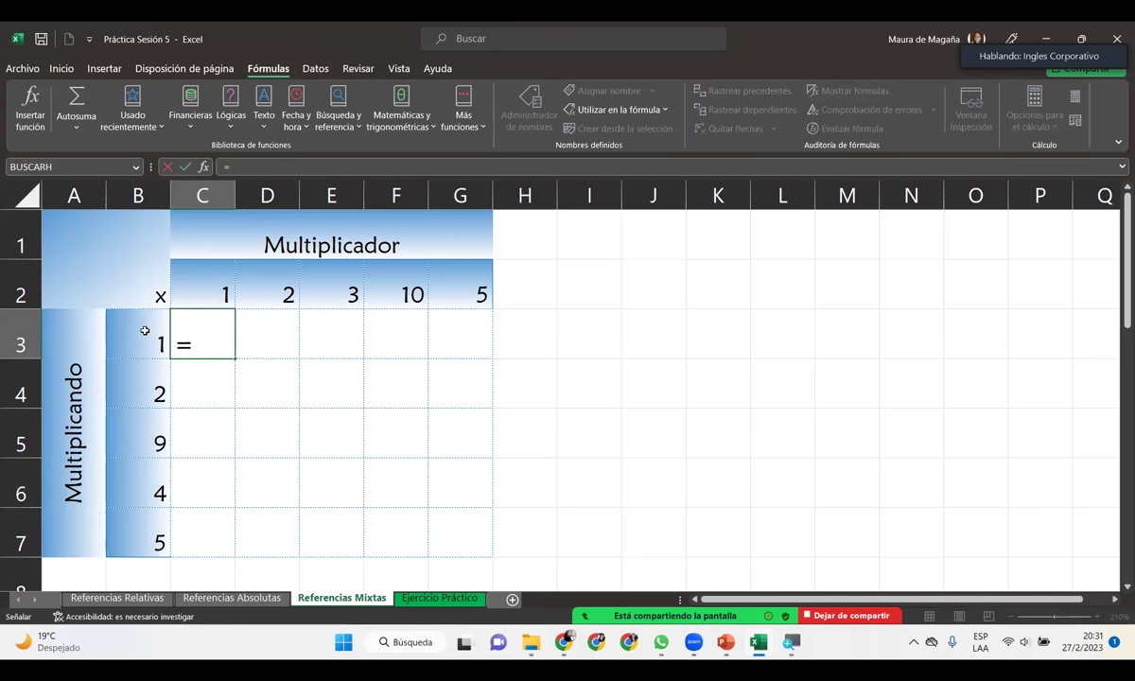
pyautogui.click(145, 328)
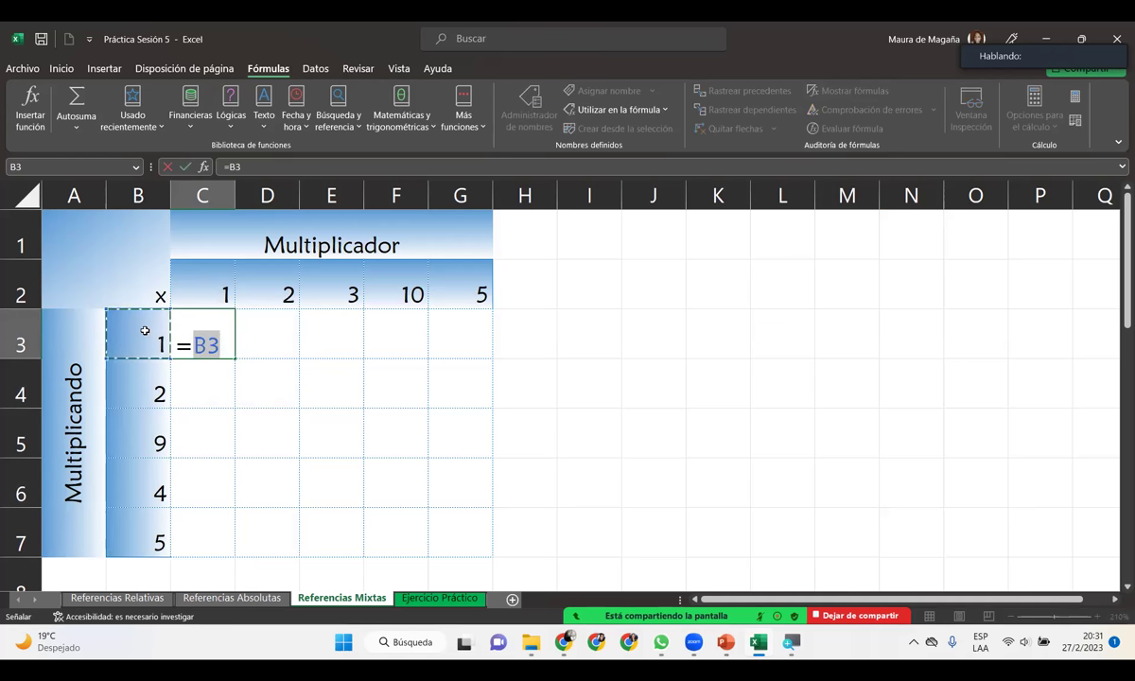
pyautogui.press('F4')
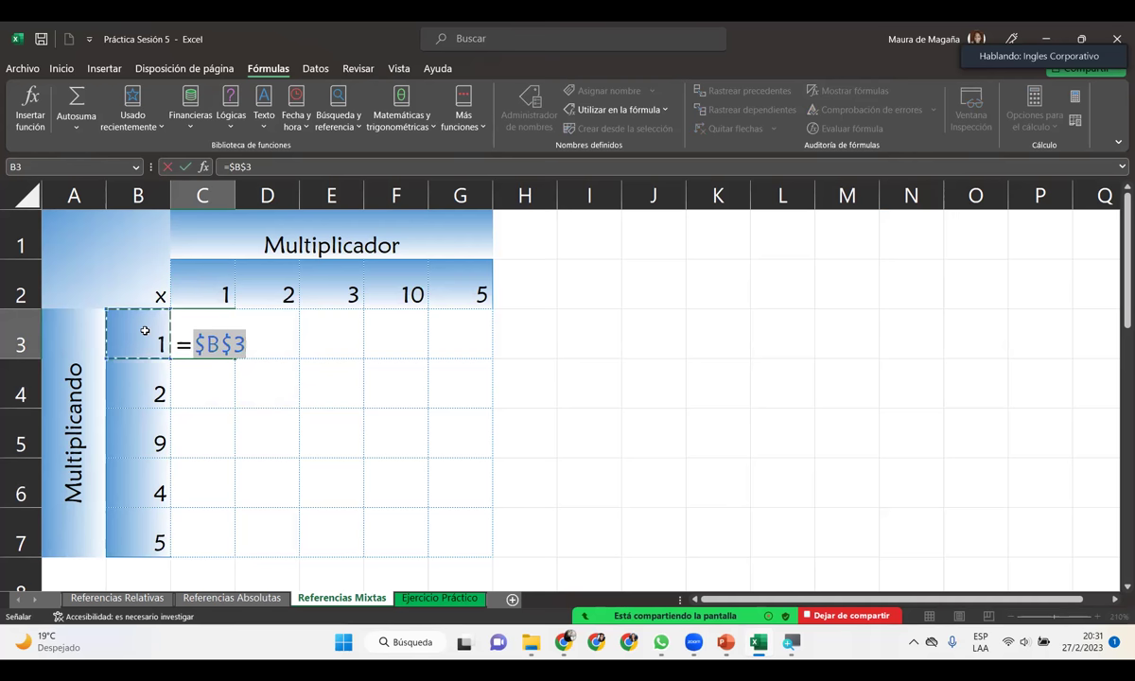
pyautogui.write('*')
pyautogui.scroll(-1, 146, 317)
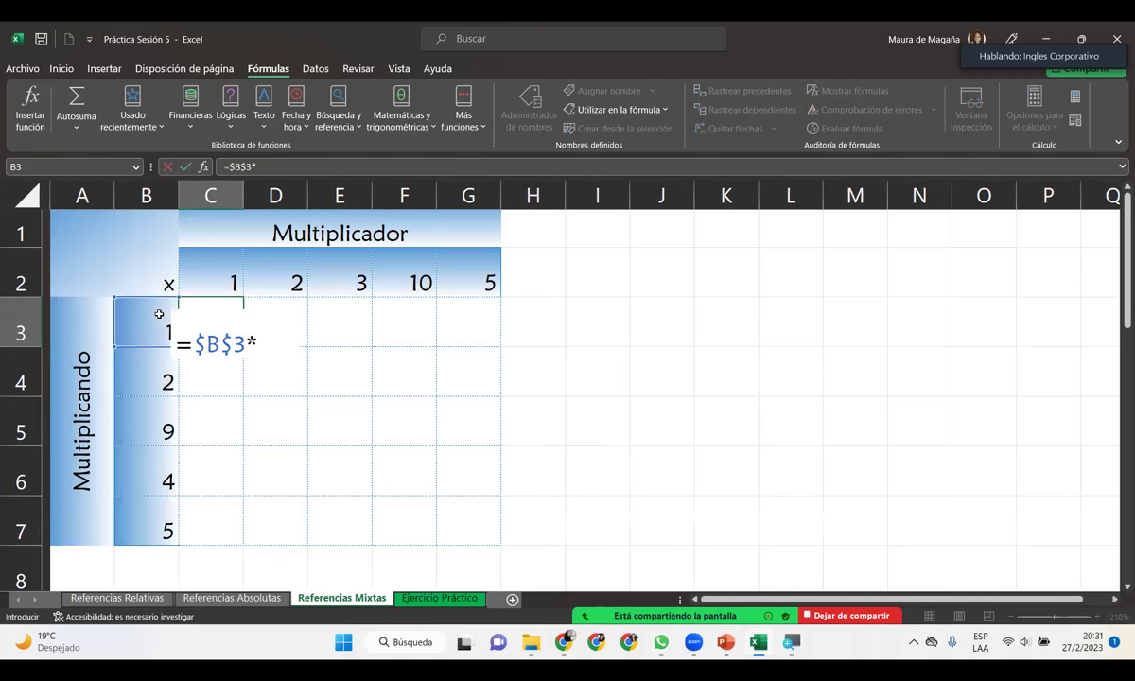
pyautogui.click(224, 244)
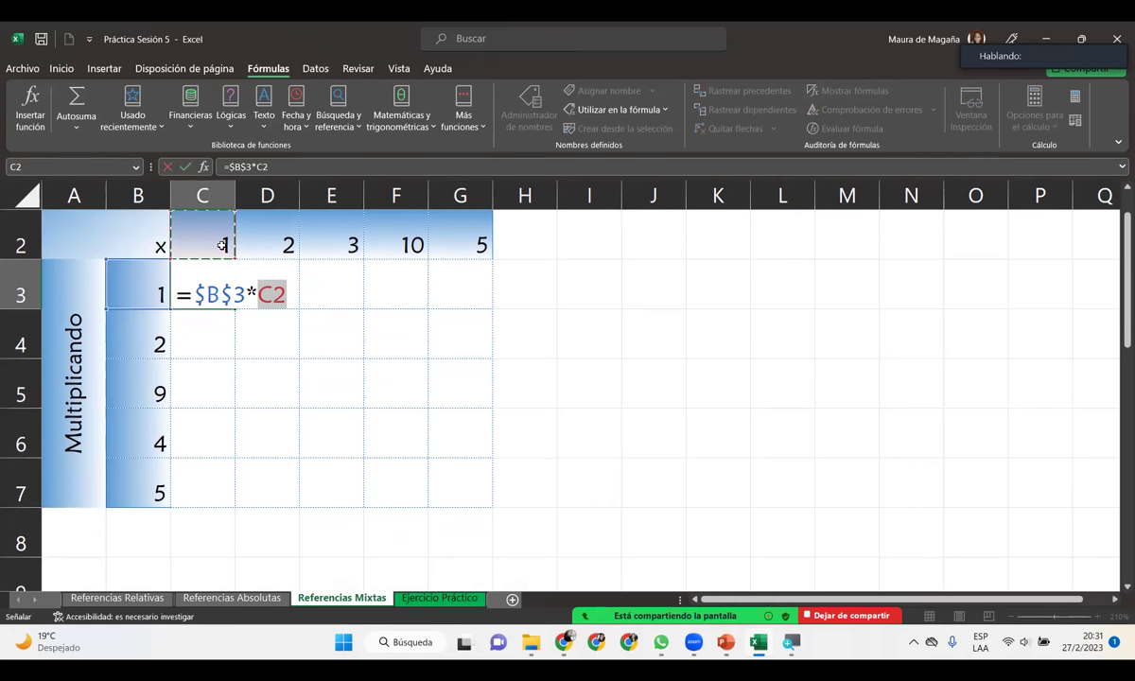
pyautogui.press('Return')
pyautogui.click(227, 273)
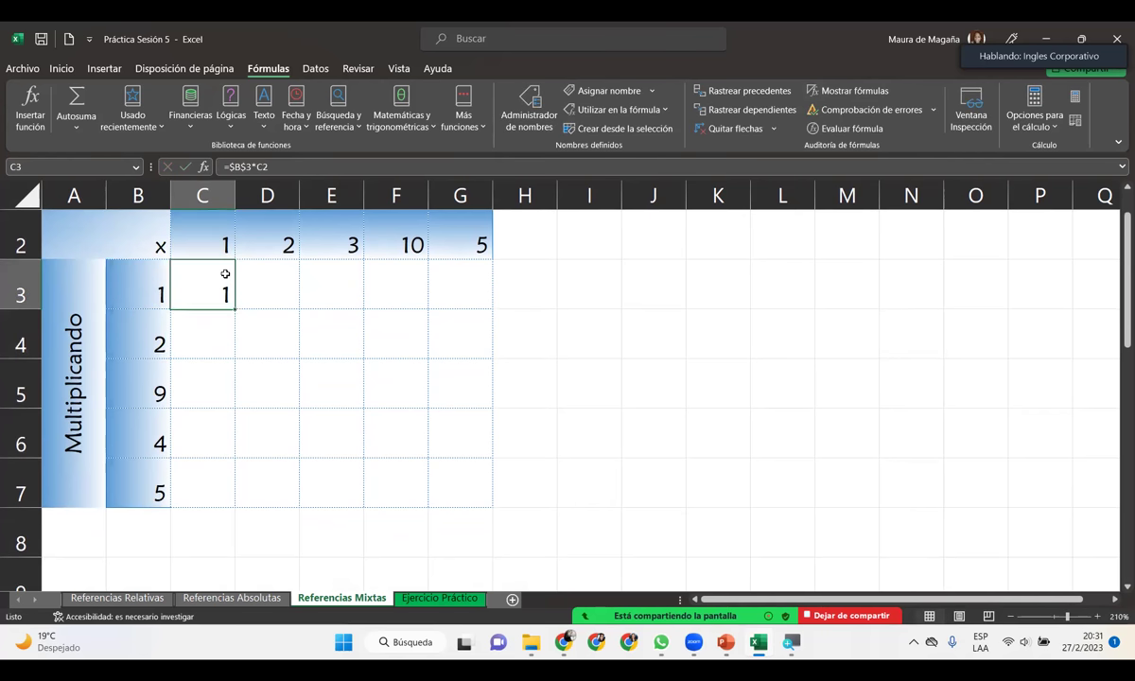
pyautogui.moveTo(239, 301); pyautogui.dragTo(475, 315)
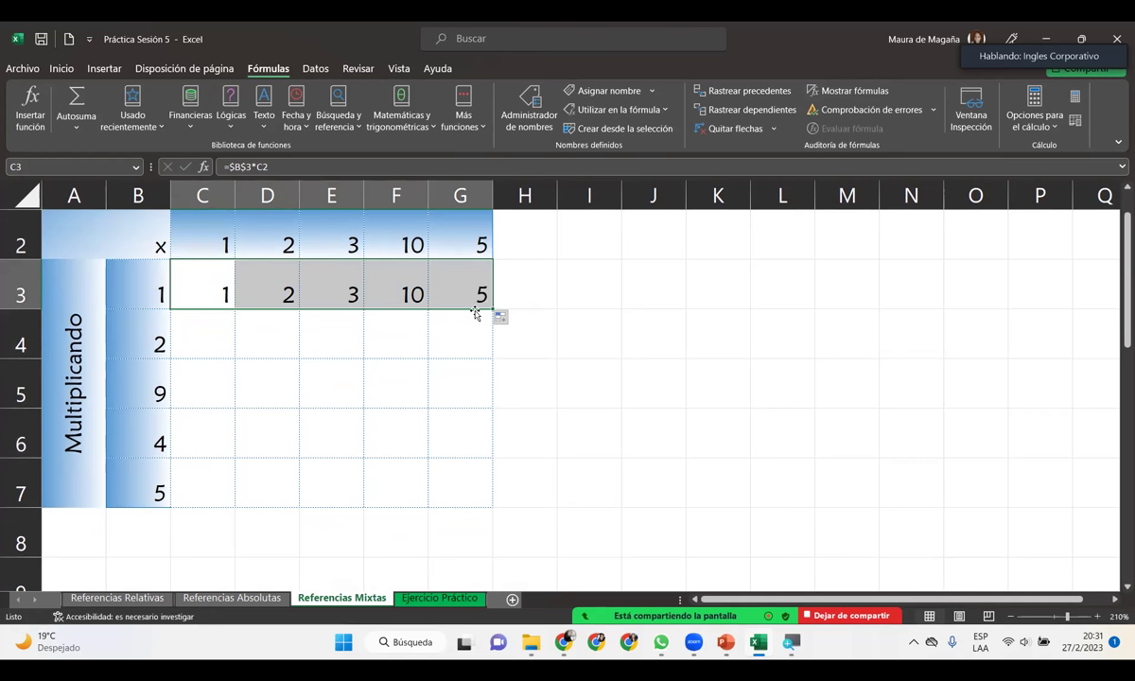
# Step: Check the cells below C3 in column C and clear the row formulas in C3:G3
pyautogui.click(208, 326)
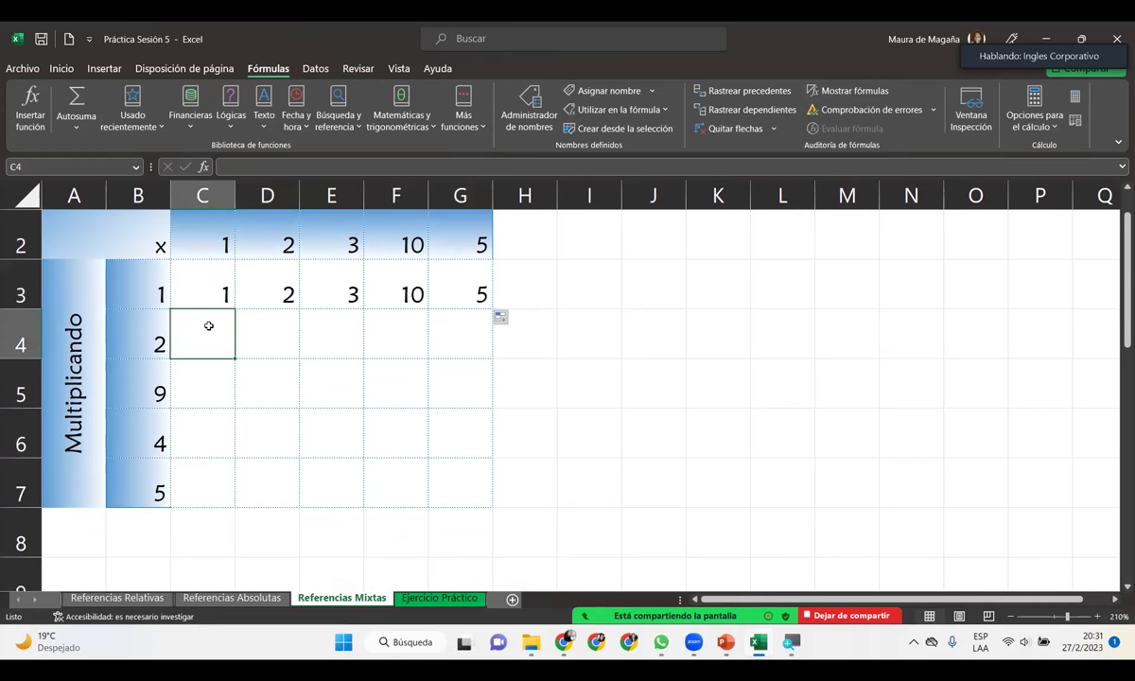
pyautogui.click(216, 380)
pyautogui.click(198, 424)
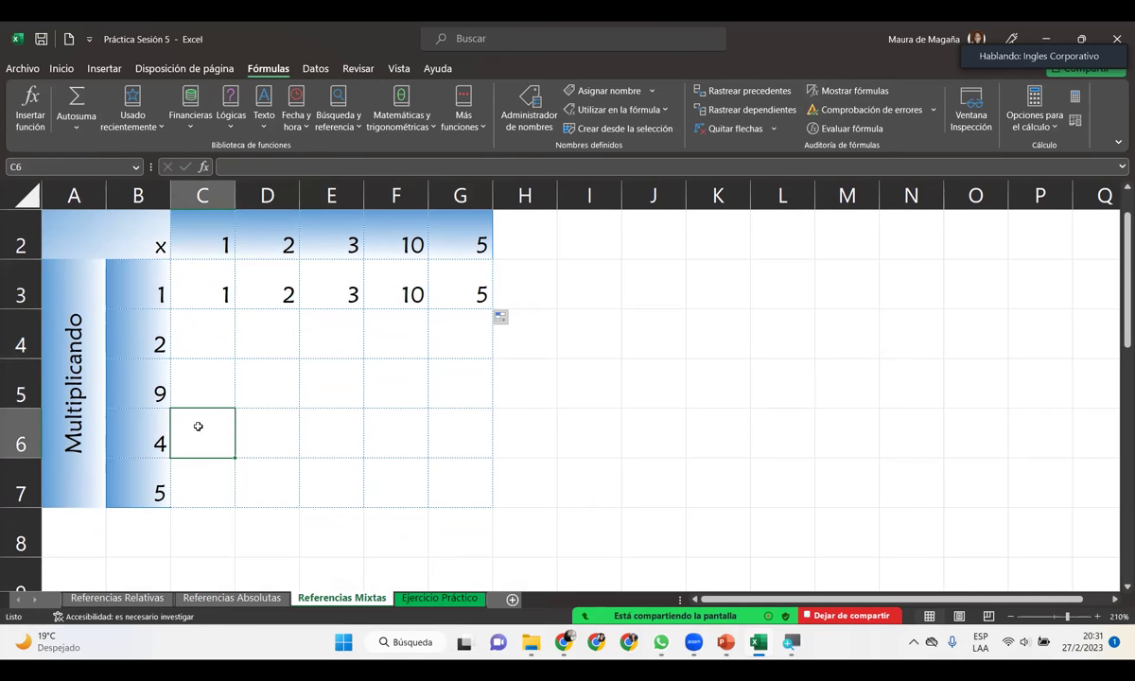
pyautogui.moveTo(213, 290); pyautogui.dragTo(449, 302)
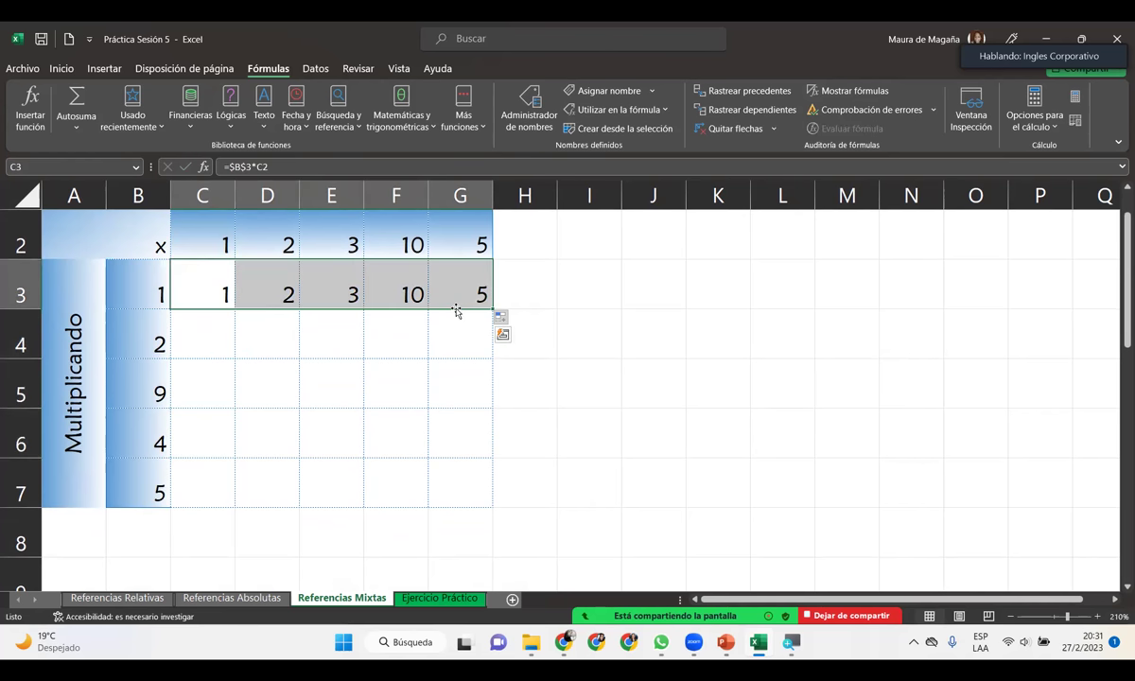
pyautogui.press('Delete')
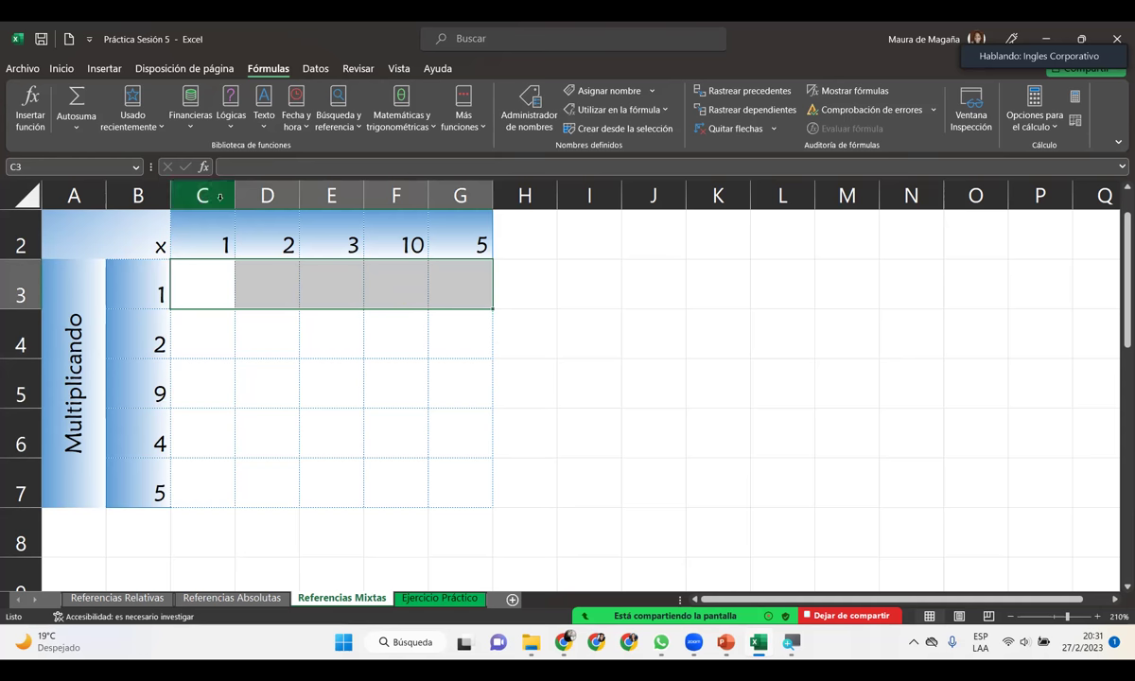
# Step: Enter =B3*$C$2 in C3 with an absolute multiplier and fill the formula down through C7
pyautogui.click(204, 275)
pyautogui.write('=')
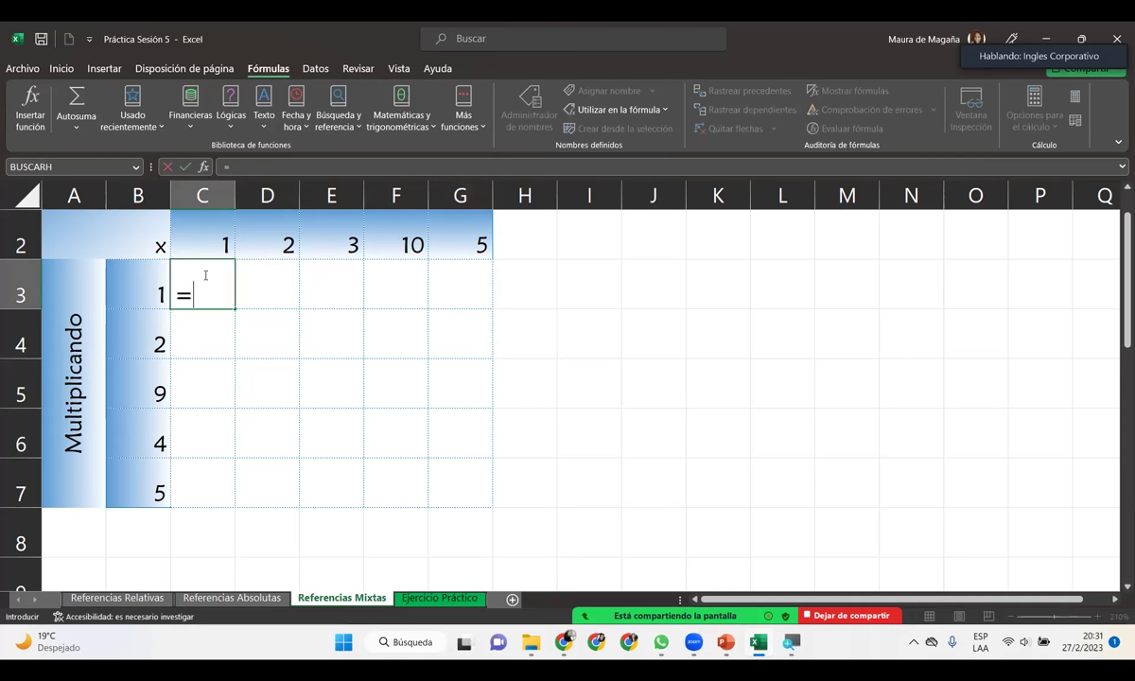
pyautogui.click(159, 278)
pyautogui.write('*')
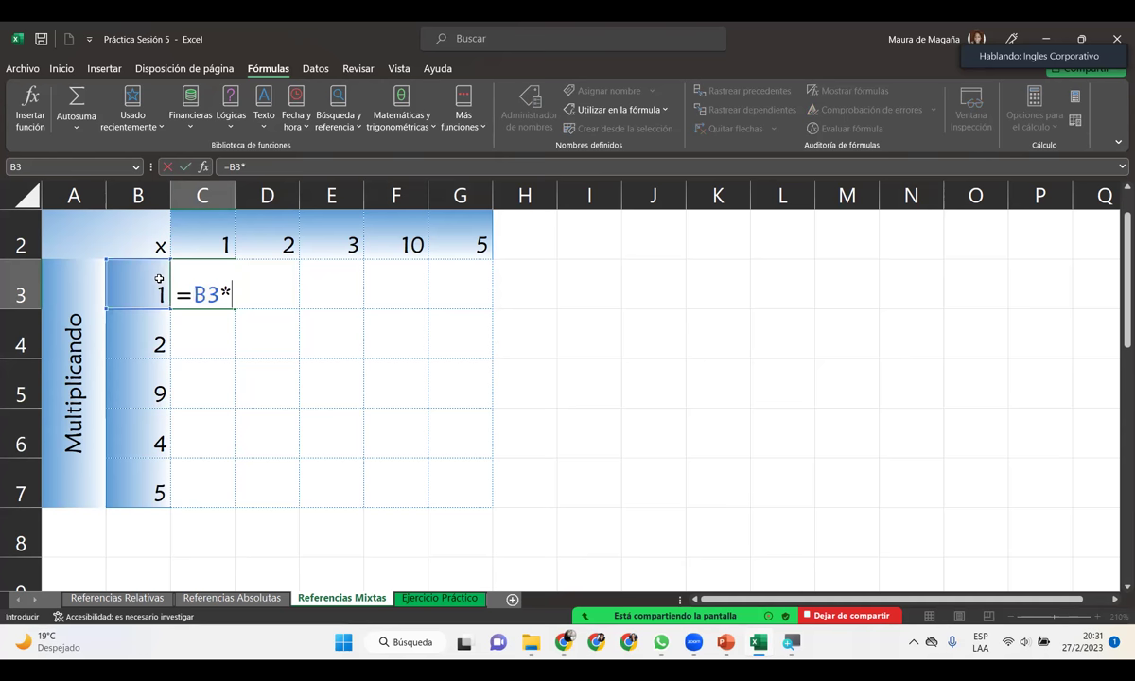
pyautogui.click(194, 230)
pyautogui.press('F4')
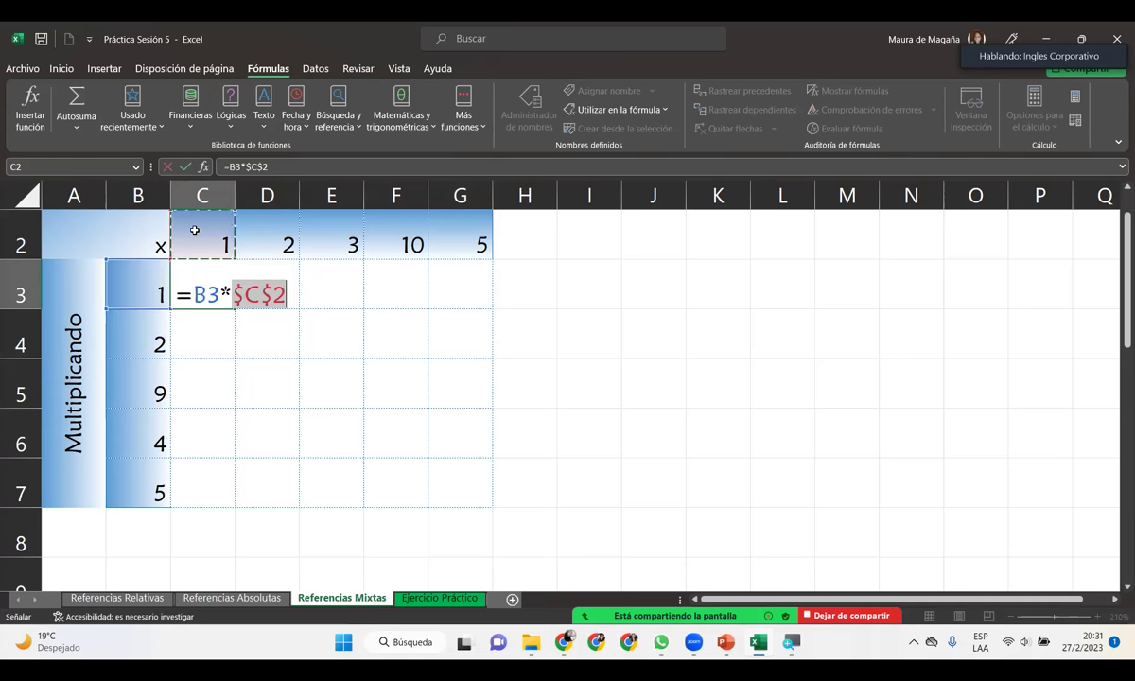
pyautogui.press('Return')
pyautogui.click(215, 293)
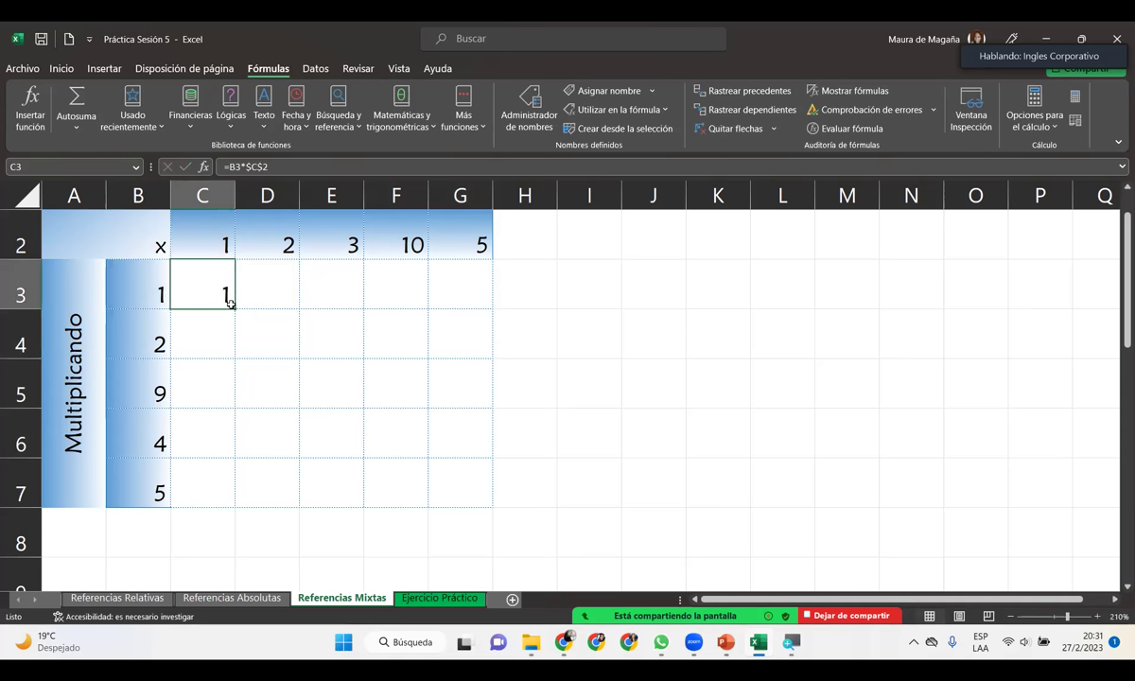
pyautogui.moveTo(232, 305); pyautogui.dragTo(221, 498)
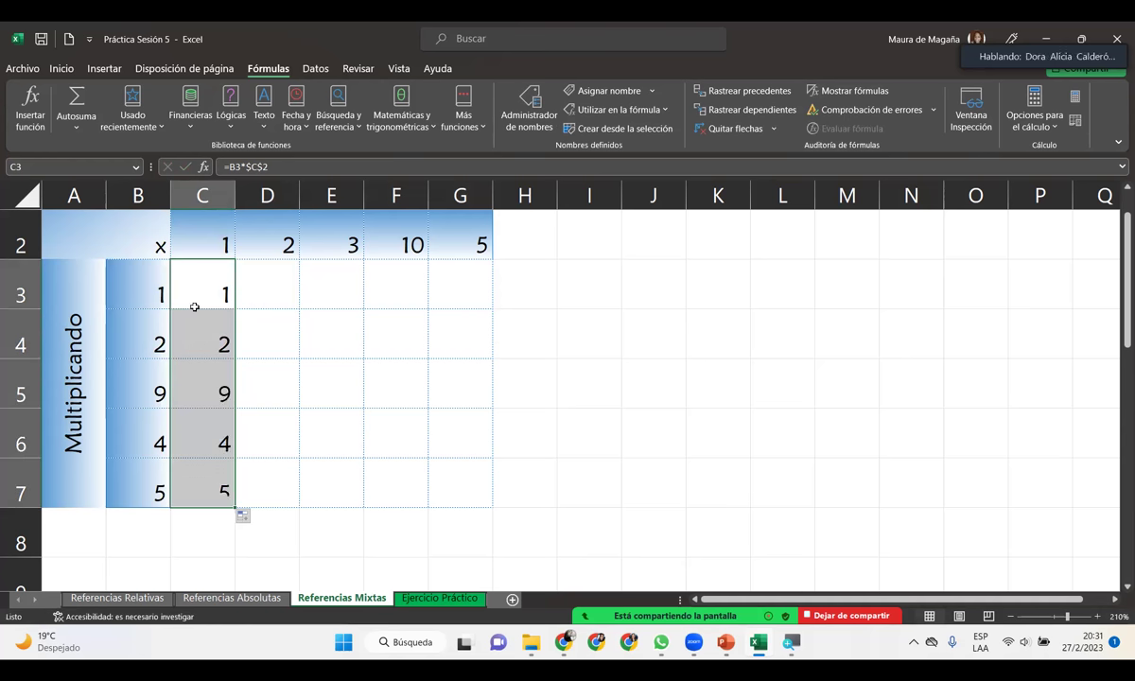
# Step: Check the cells beside C3 in row 3 and clear the column formulas in C3:C7
pyautogui.click(263, 290)
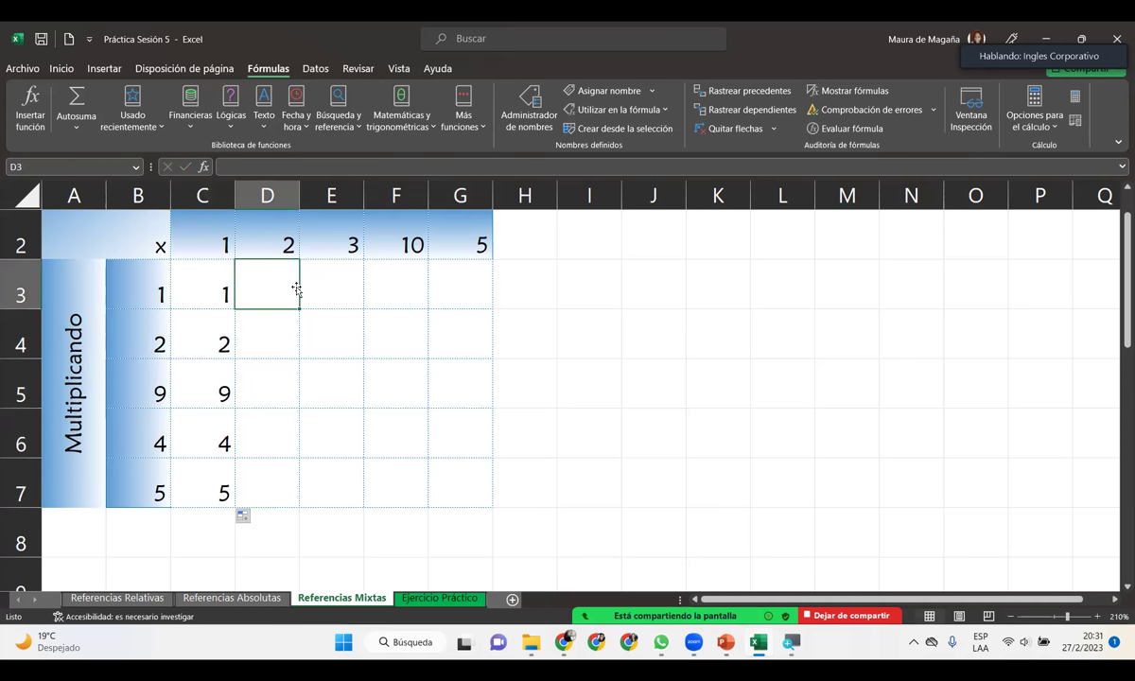
pyautogui.click(346, 280)
pyautogui.click(369, 278)
pyautogui.moveTo(184, 284); pyautogui.dragTo(210, 477)
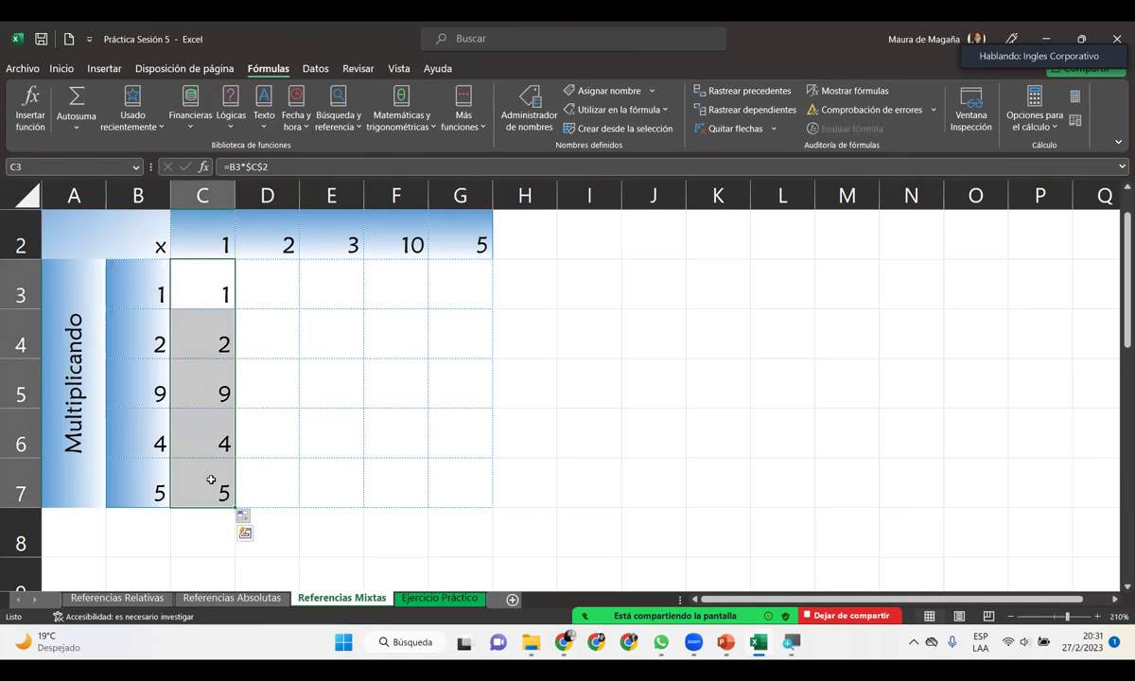
pyautogui.press('Delete')
# Step: Enter =$B3*C$2 in C3, fixing the multiplicand's column and the multiplier's row as mixed references
pyautogui.doubleClick(199, 287)
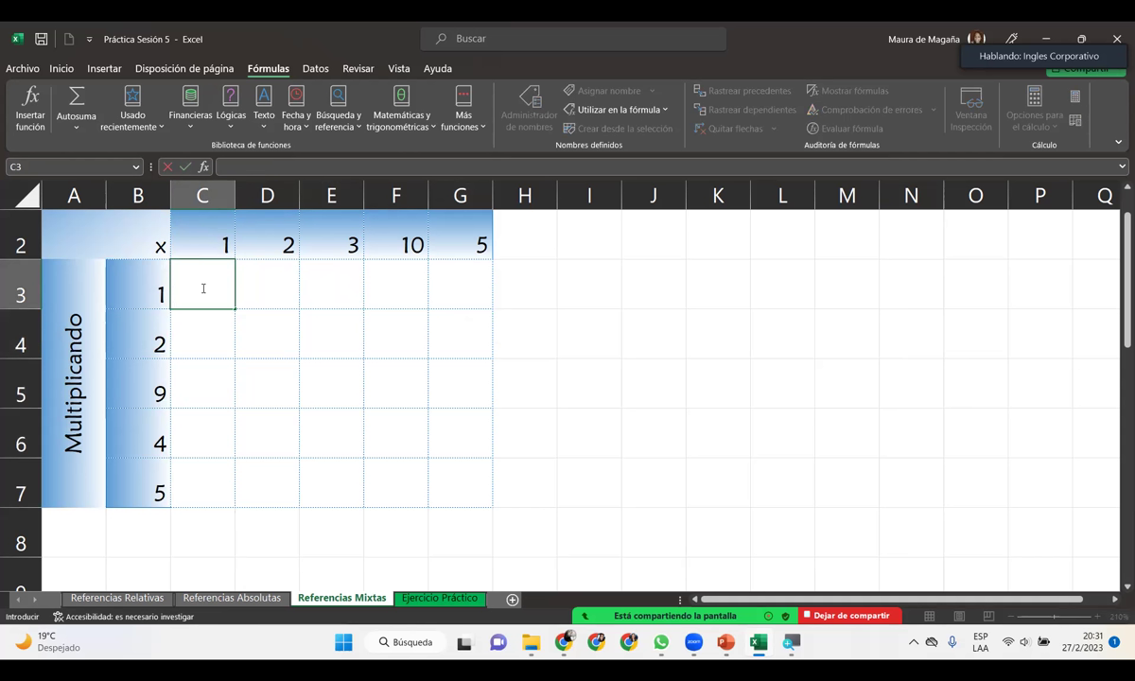
pyautogui.write('=')
pyautogui.click(151, 282)
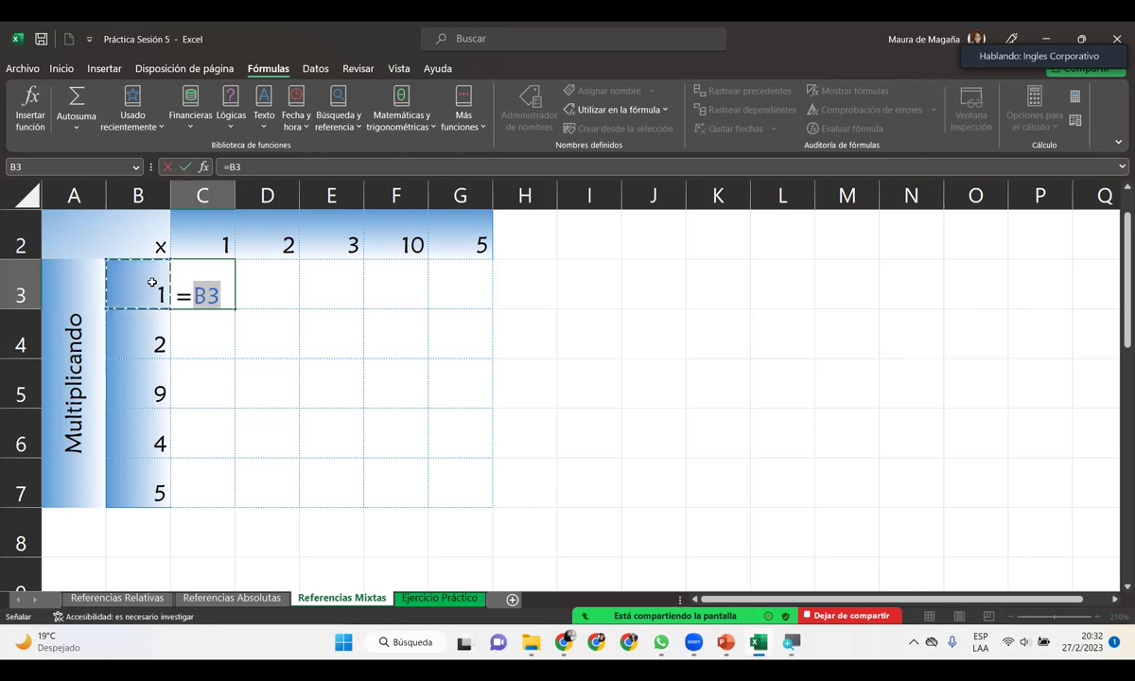
pyautogui.press('F4')
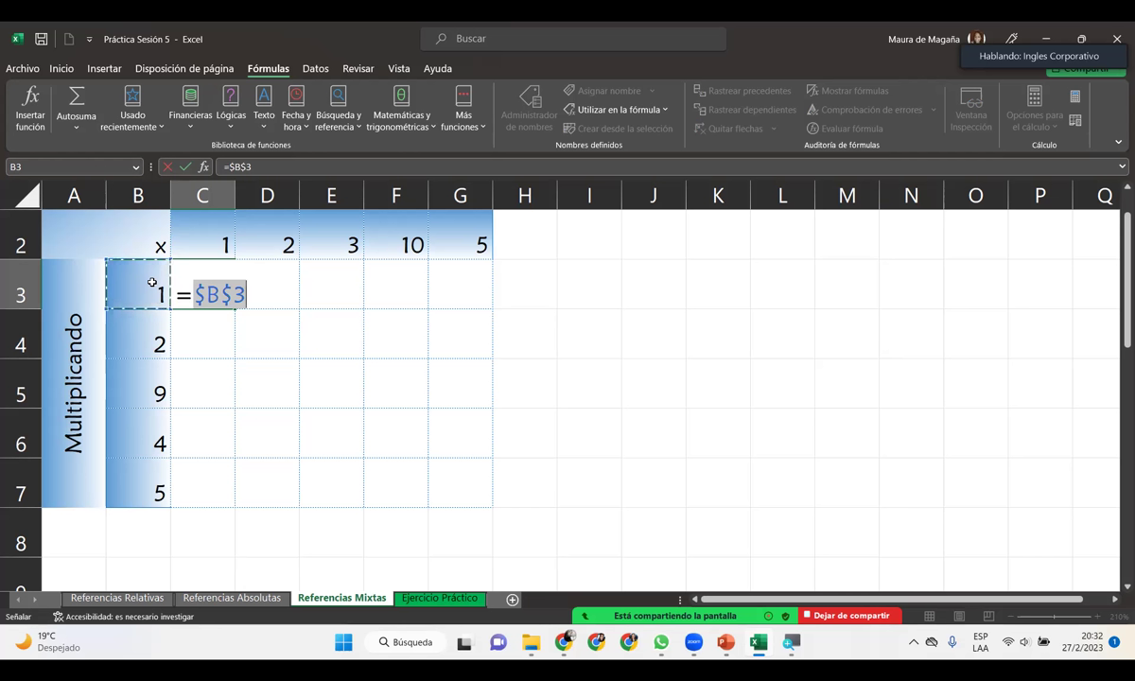
pyautogui.press('F4')
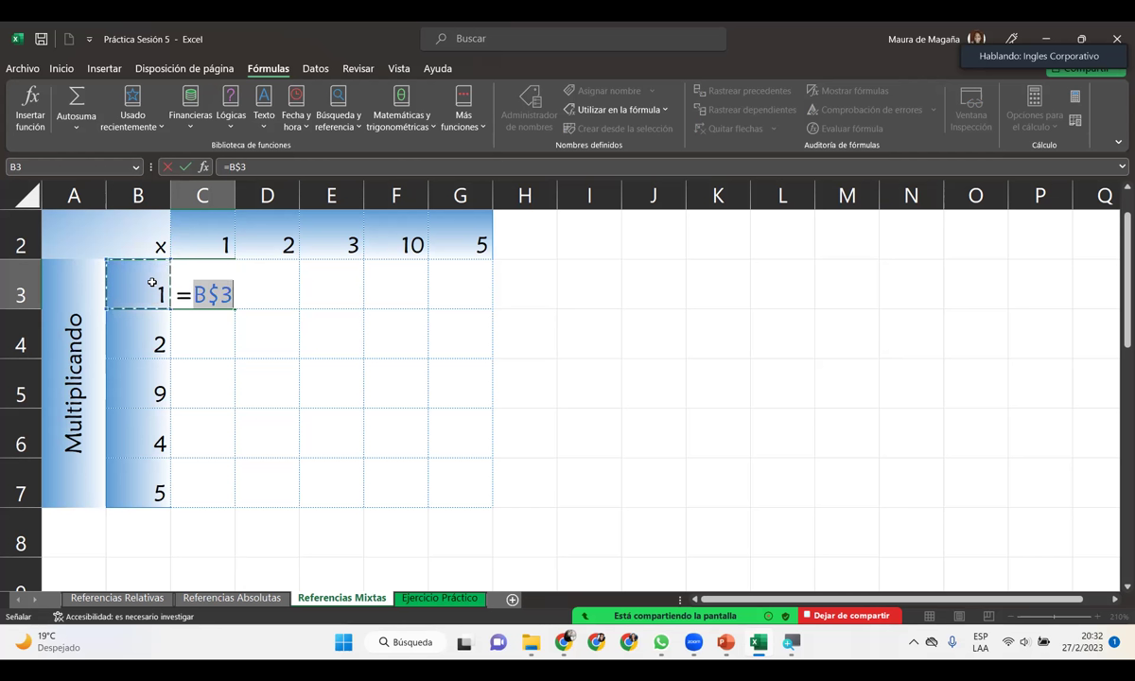
pyautogui.press('F4')
pyautogui.write('*')
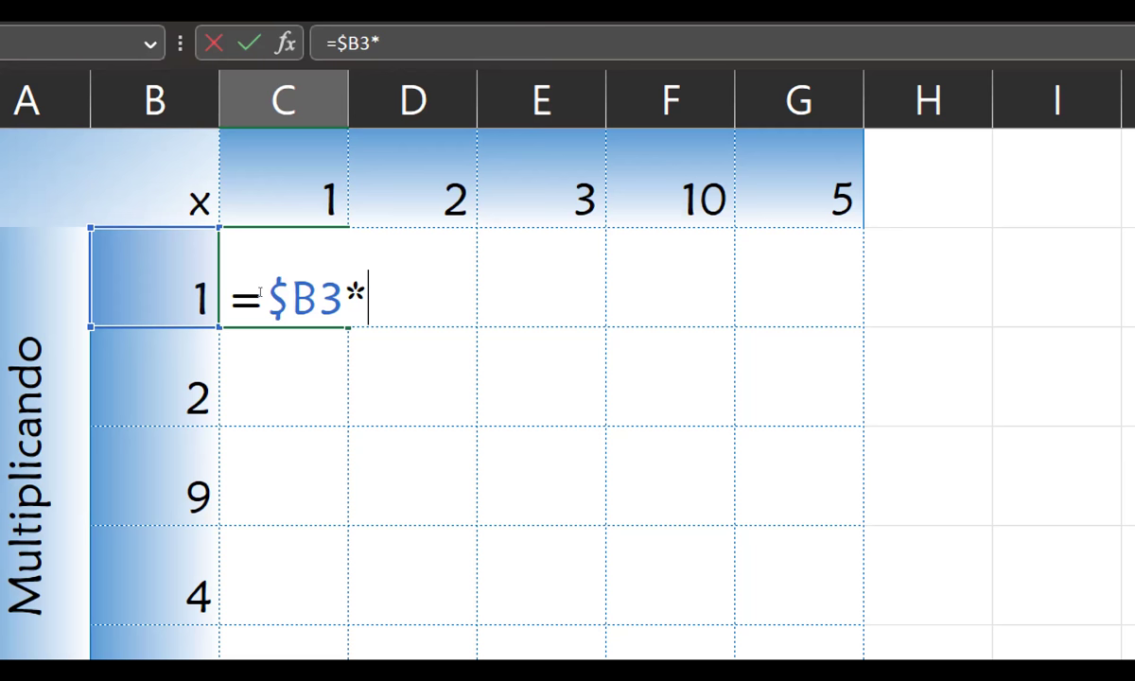
pyautogui.press('Up')
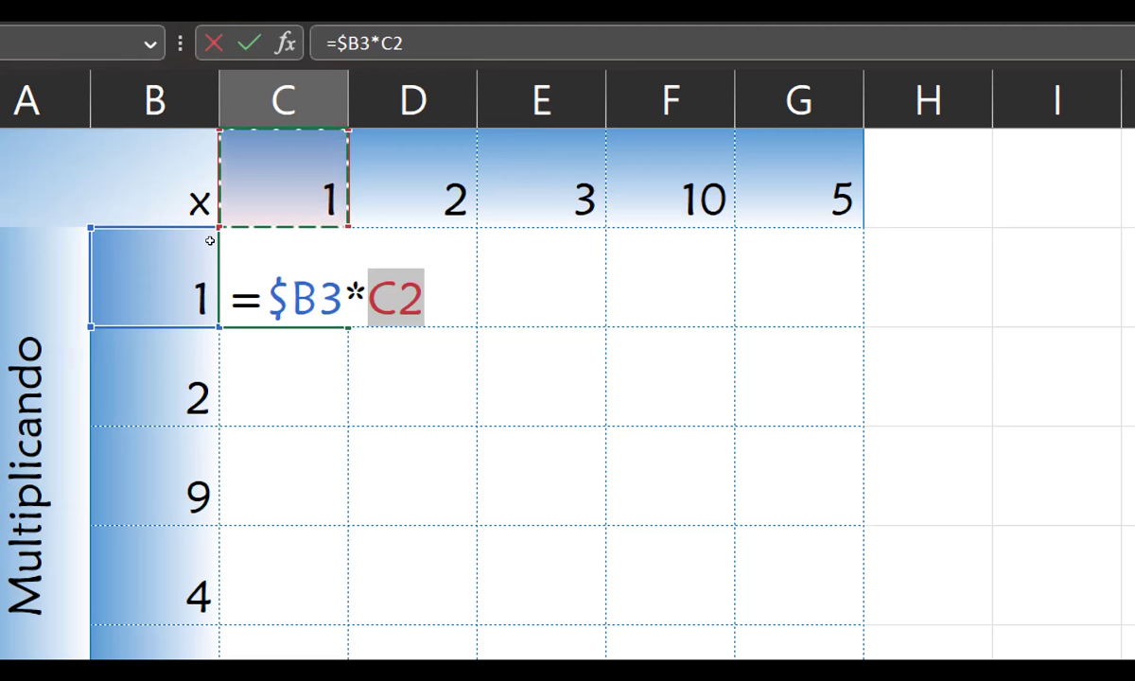
pyautogui.press('F4')
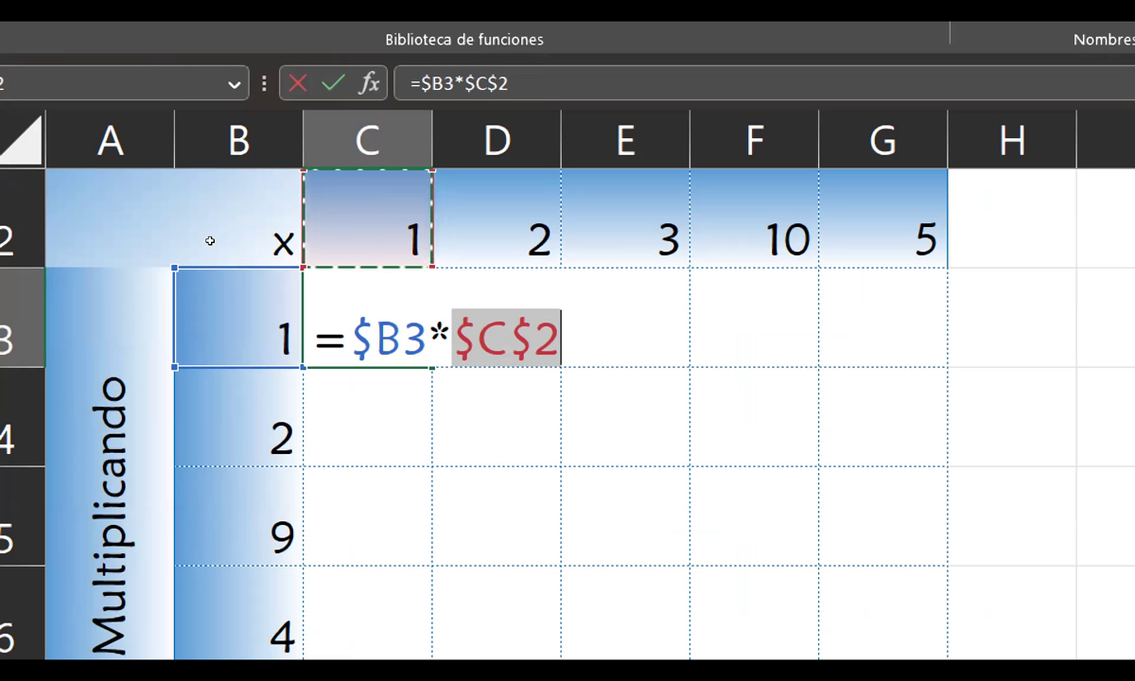
pyautogui.press('F4')
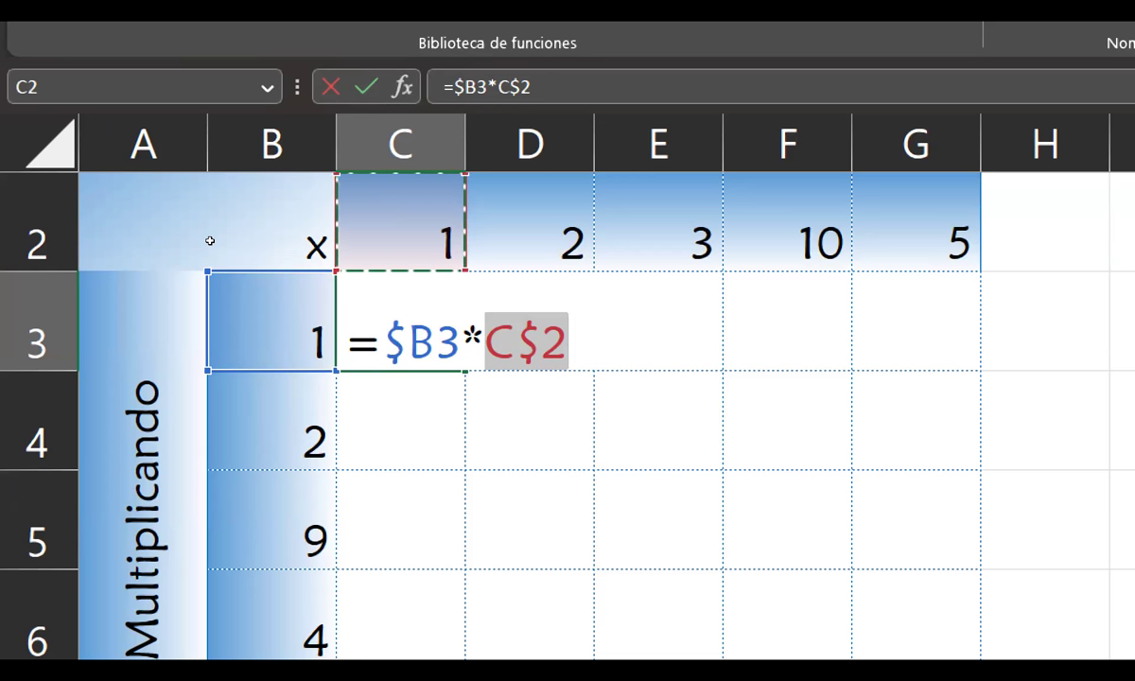
pyautogui.press('Return')
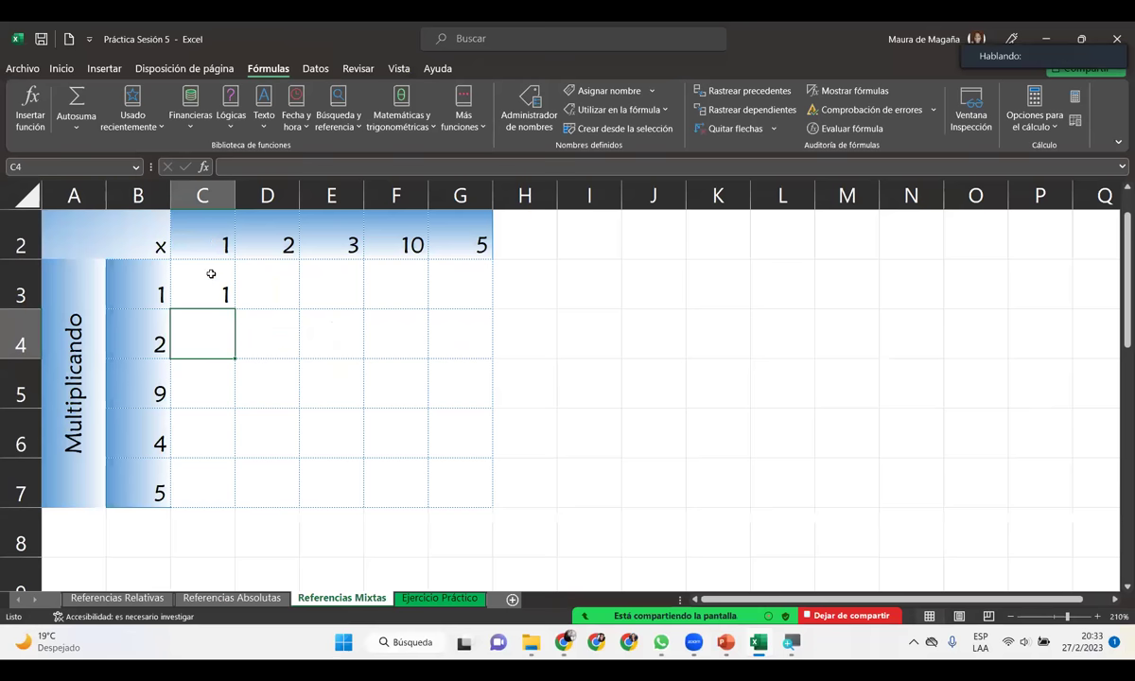
# Step: Fill the C3 formula across to G3 and down through row 7, and check the formula in G7
pyautogui.click(211, 275)
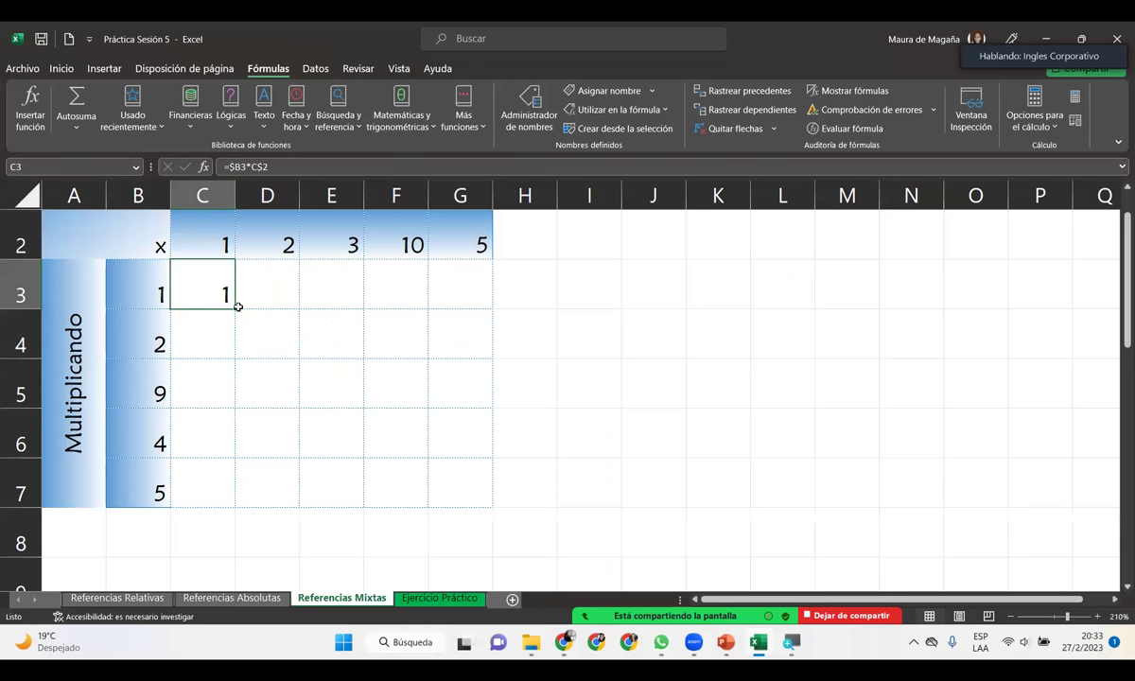
pyautogui.moveTo(235, 308); pyautogui.dragTo(476, 328)
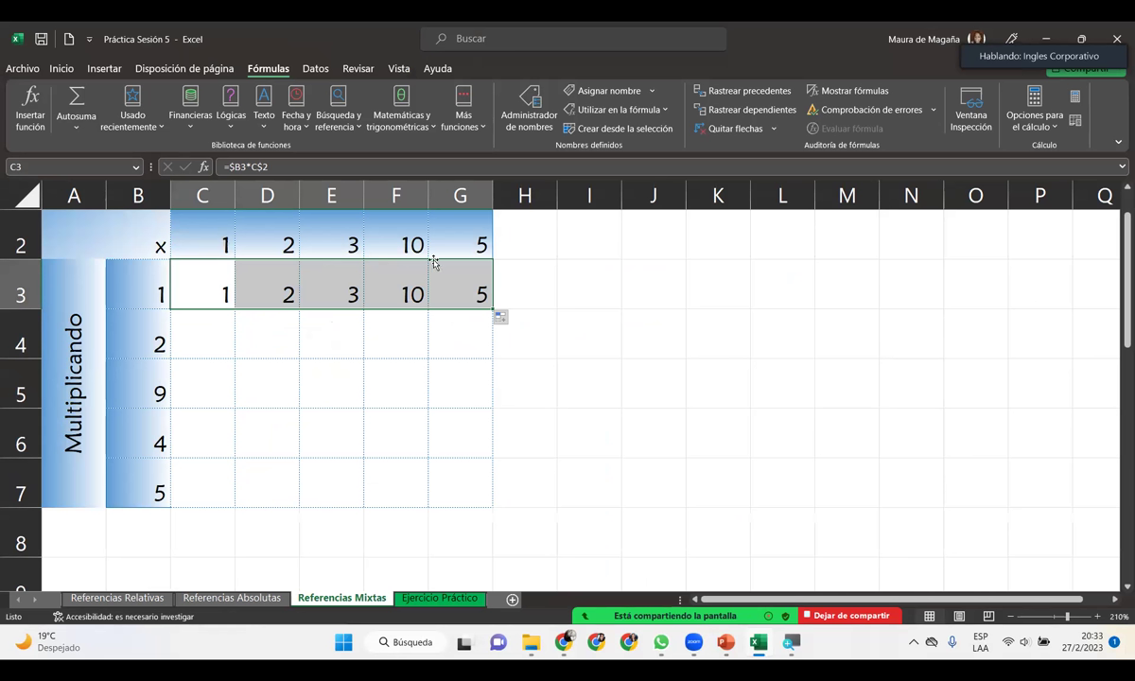
pyautogui.doubleClick(493, 308)
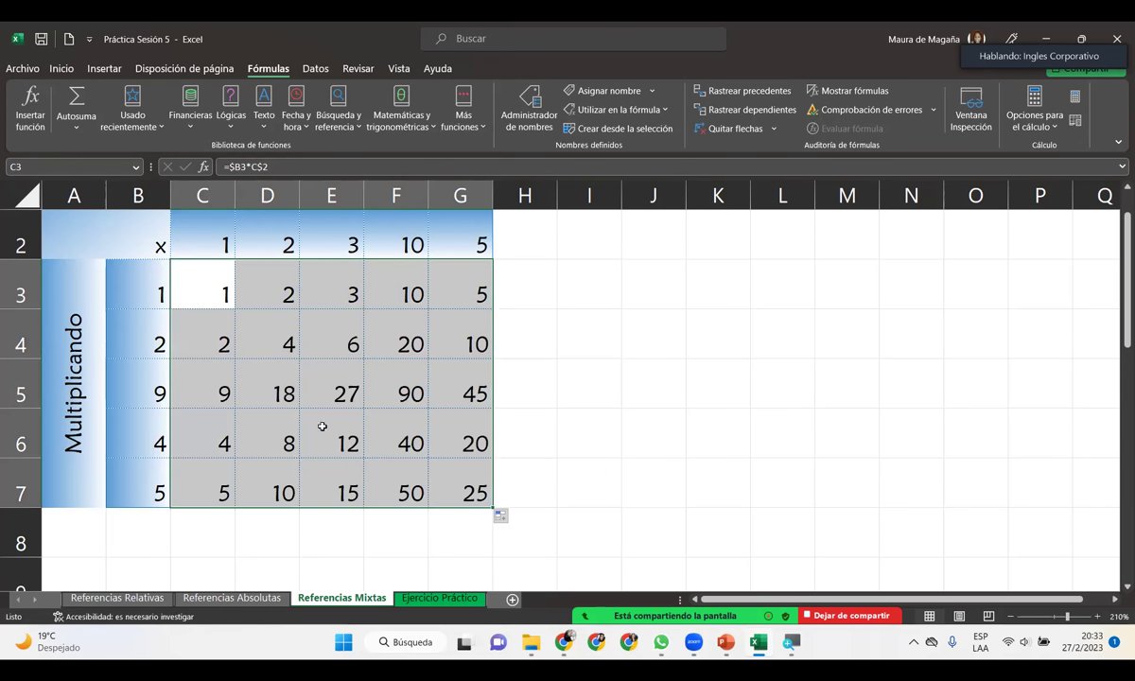
pyautogui.click(444, 478)
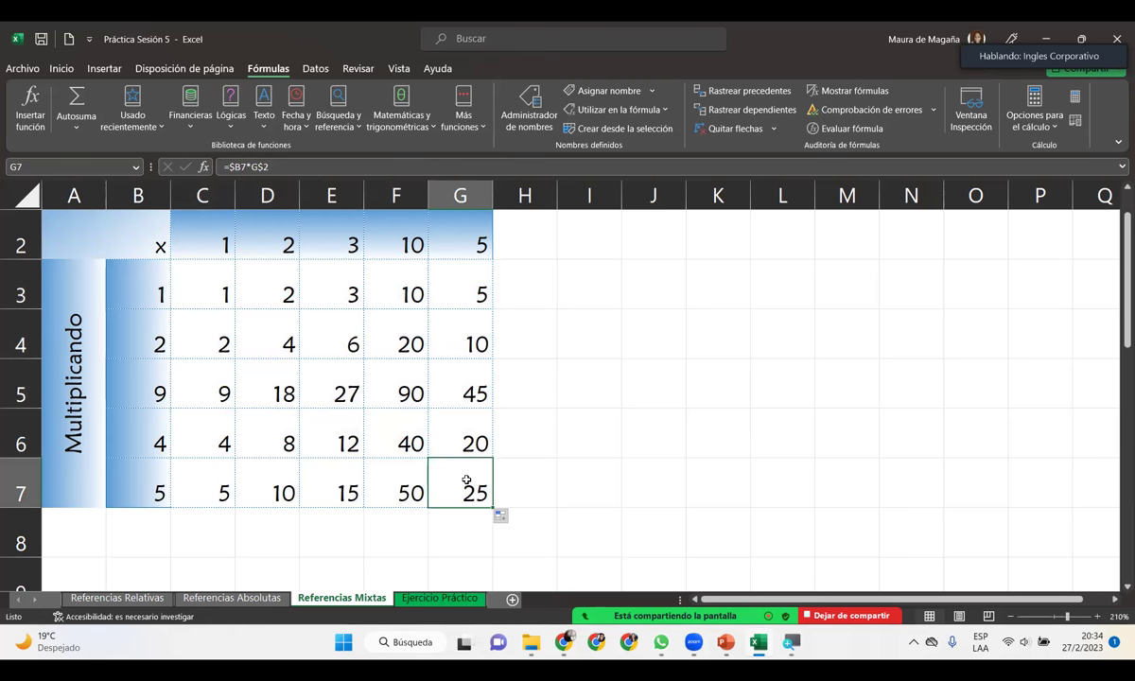
# Step: Undo the fill of the multiplication table and review the mixed-reference formula in C3
pyautogui.hotkey('ctrl', 'z')
pyautogui.hotkey('ctrl', 'z')
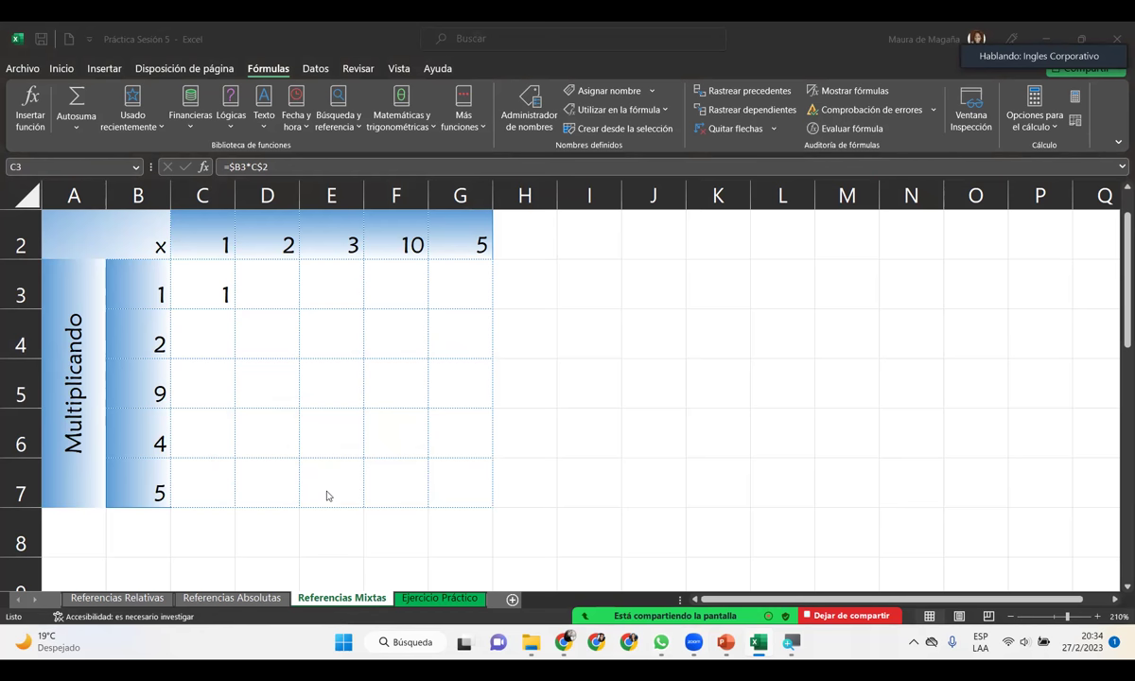
pyautogui.click(221, 285)
pyautogui.doubleClick(220, 285)
pyautogui.click(292, 295)
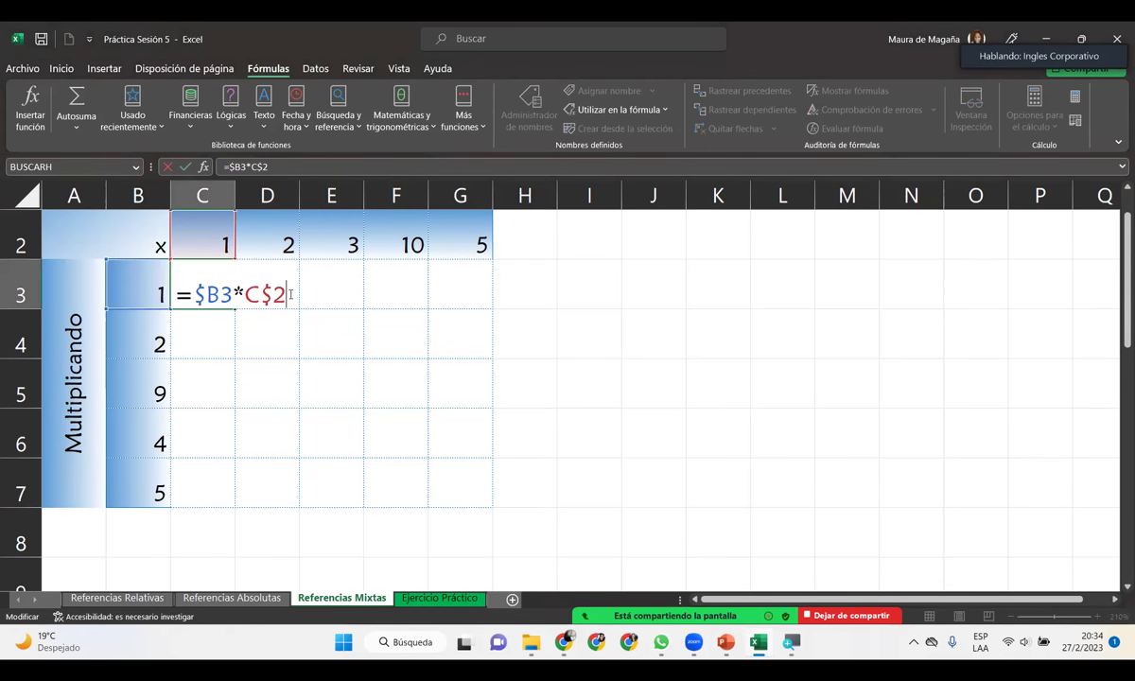
pyautogui.press('Return')
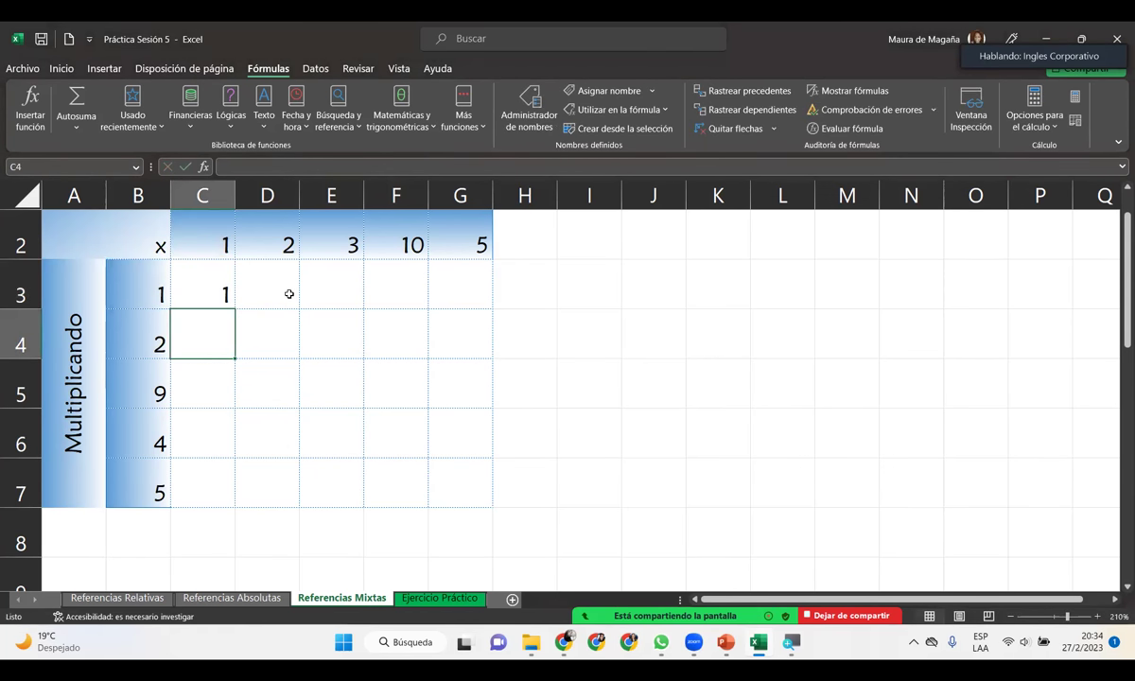
# Step: Fill the C3 formula across to G3 and down through row 7 to complete the table
pyautogui.click(226, 293)
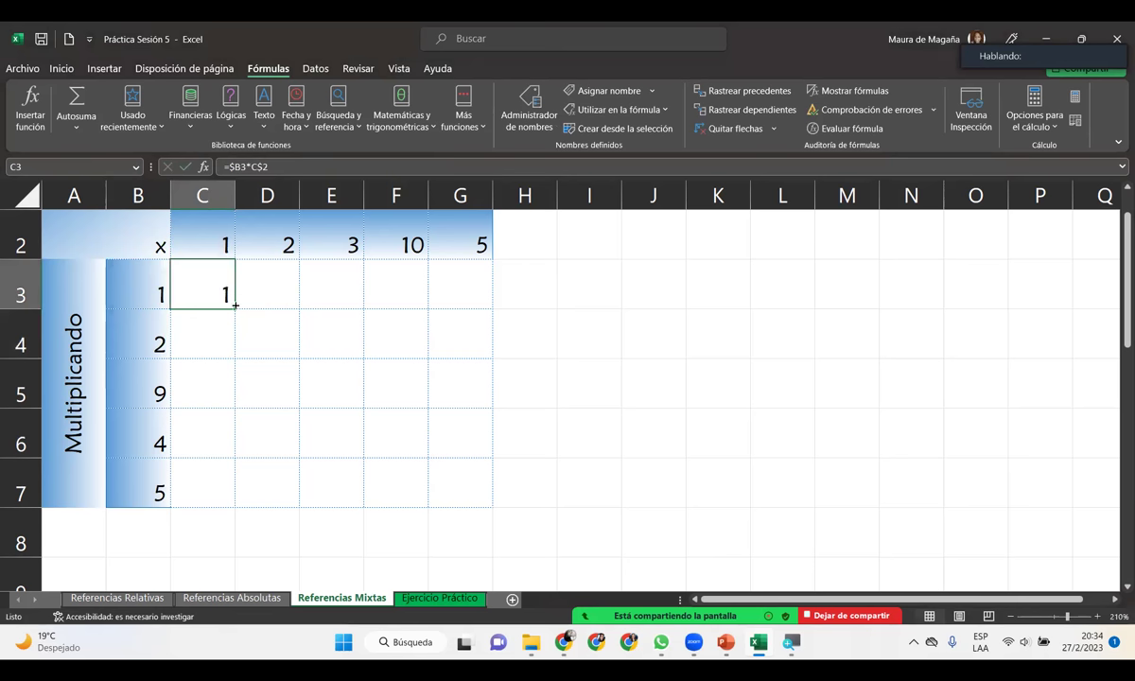
pyautogui.moveTo(234, 309); pyautogui.dragTo(479, 311)
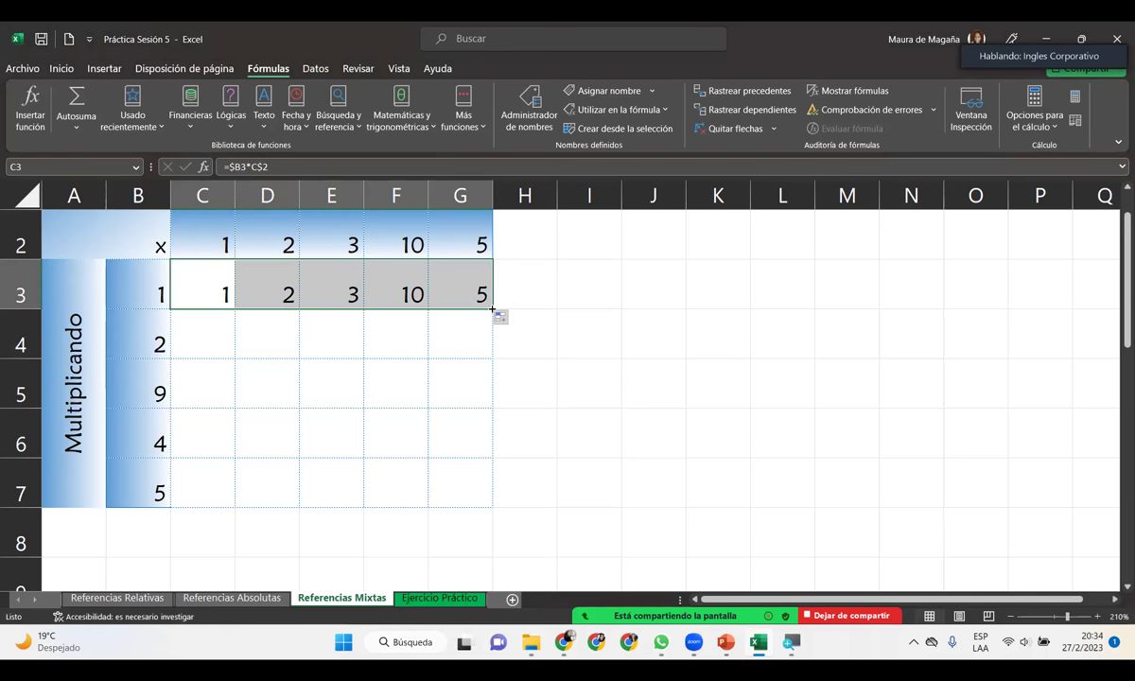
pyautogui.moveTo(492, 310); pyautogui.dragTo(492, 507)
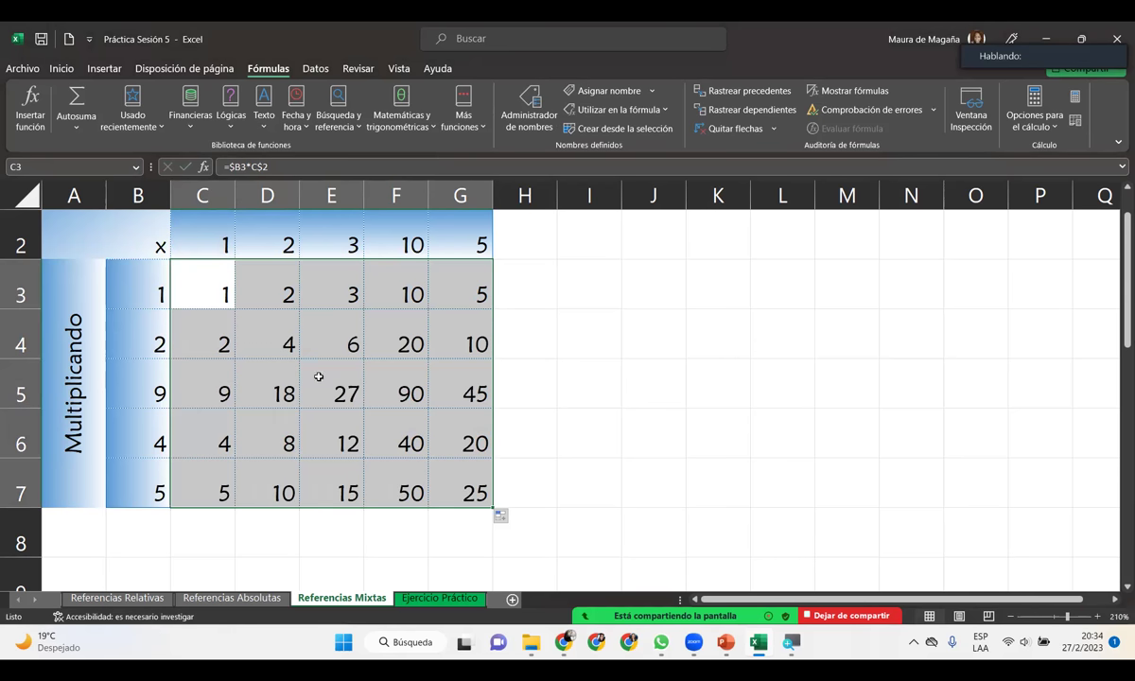
# Step: Check the filled formulas in row 7 and up column G, finishing at C3
pyautogui.click(320, 380)
pyautogui.click(350, 474)
pyautogui.click(417, 474)
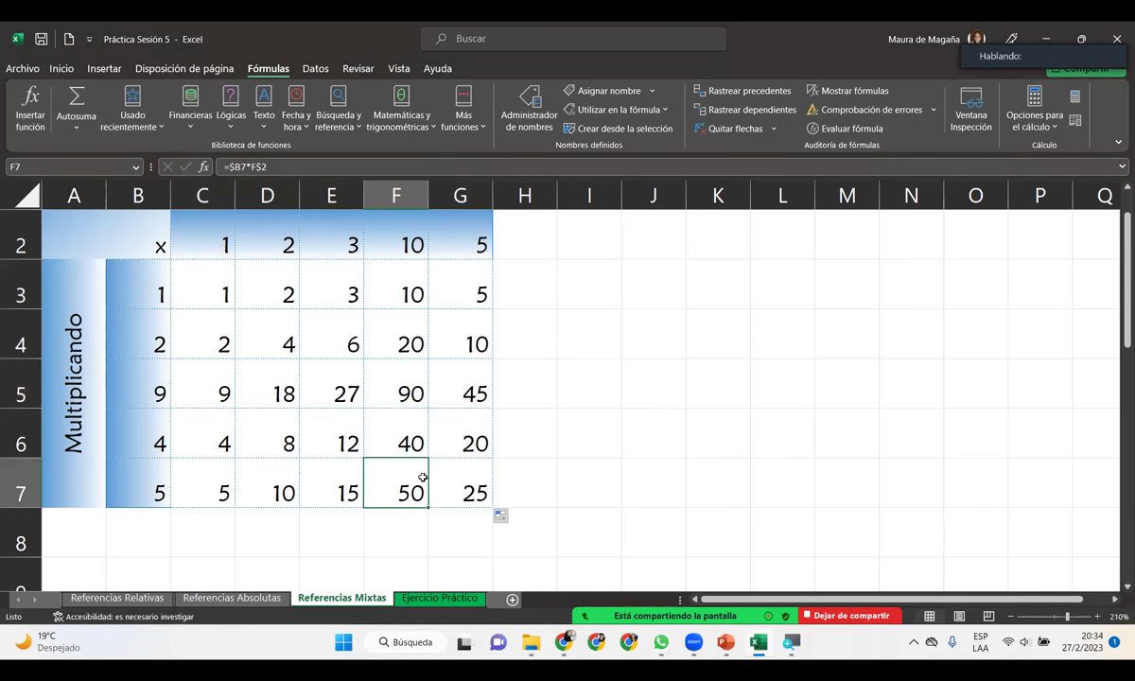
pyautogui.click(456, 465)
pyautogui.click(458, 437)
pyautogui.click(452, 388)
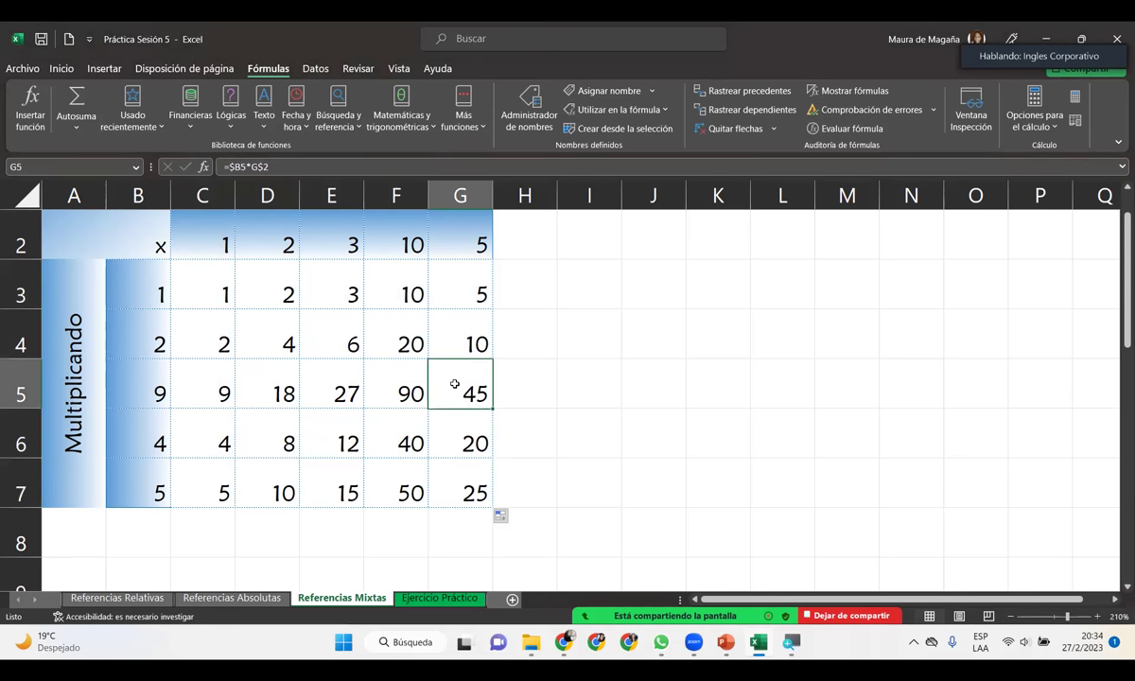
pyautogui.click(460, 324)
pyautogui.click(459, 296)
pyautogui.click(204, 271)
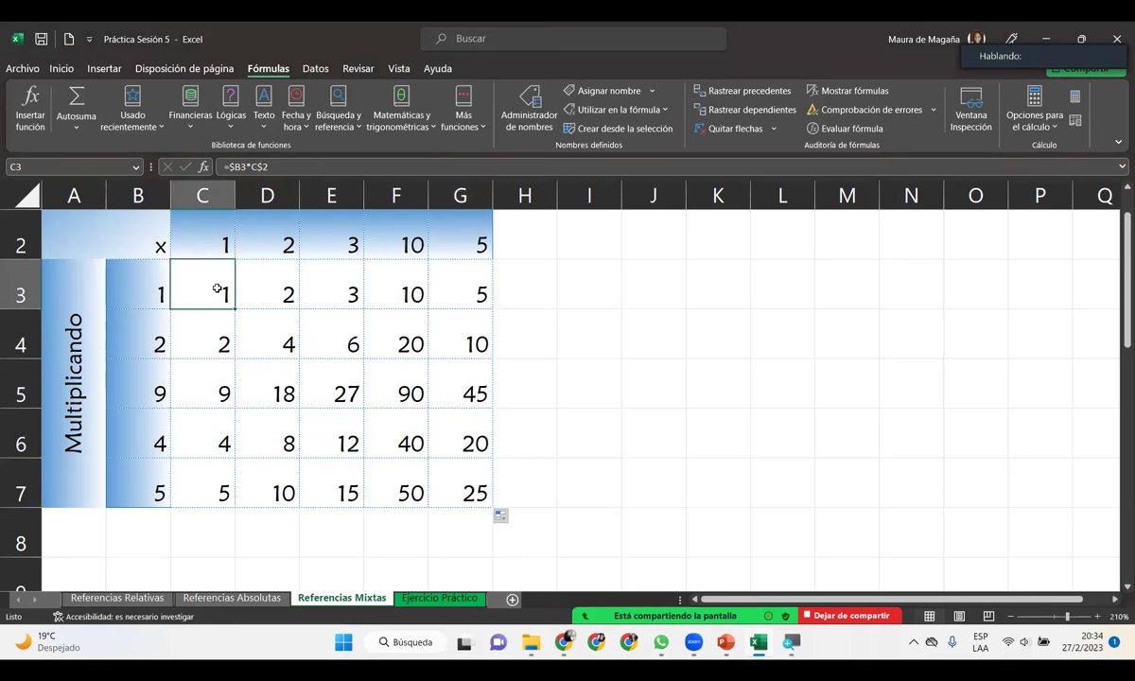
# Step: Display the sheet's formulas and examine the row and column references of the cells from row 3 to row 7
pyautogui.click(851, 91)
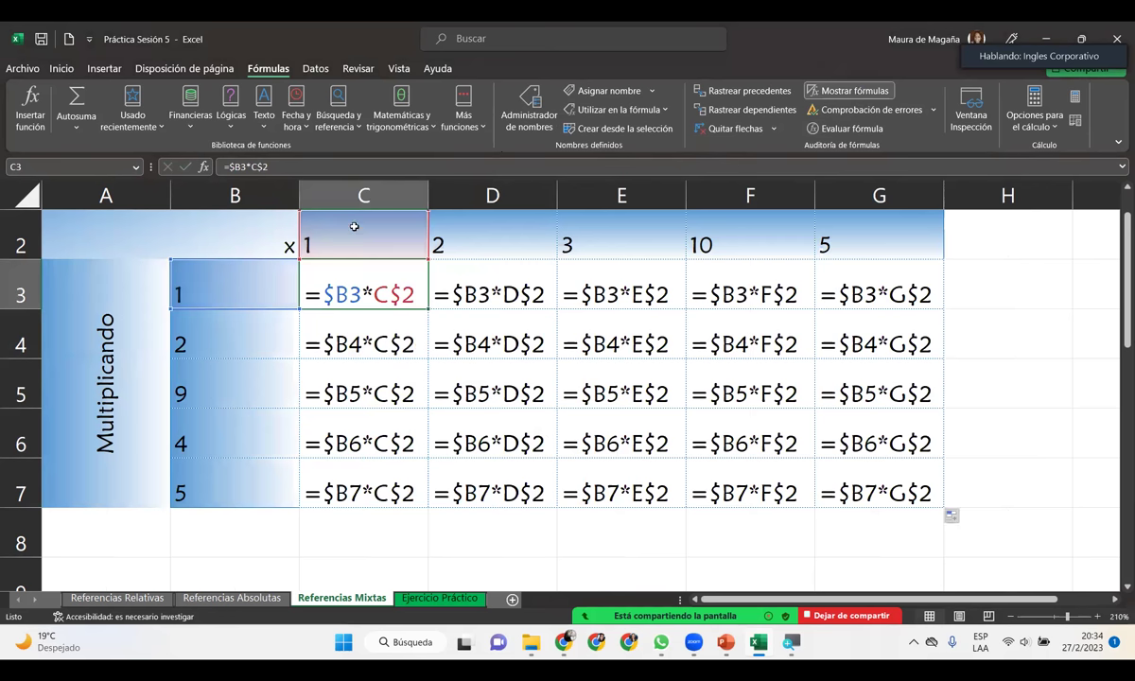
pyautogui.click(437, 293)
pyautogui.press('Right')
pyautogui.press('Down')
pyautogui.press('Right')
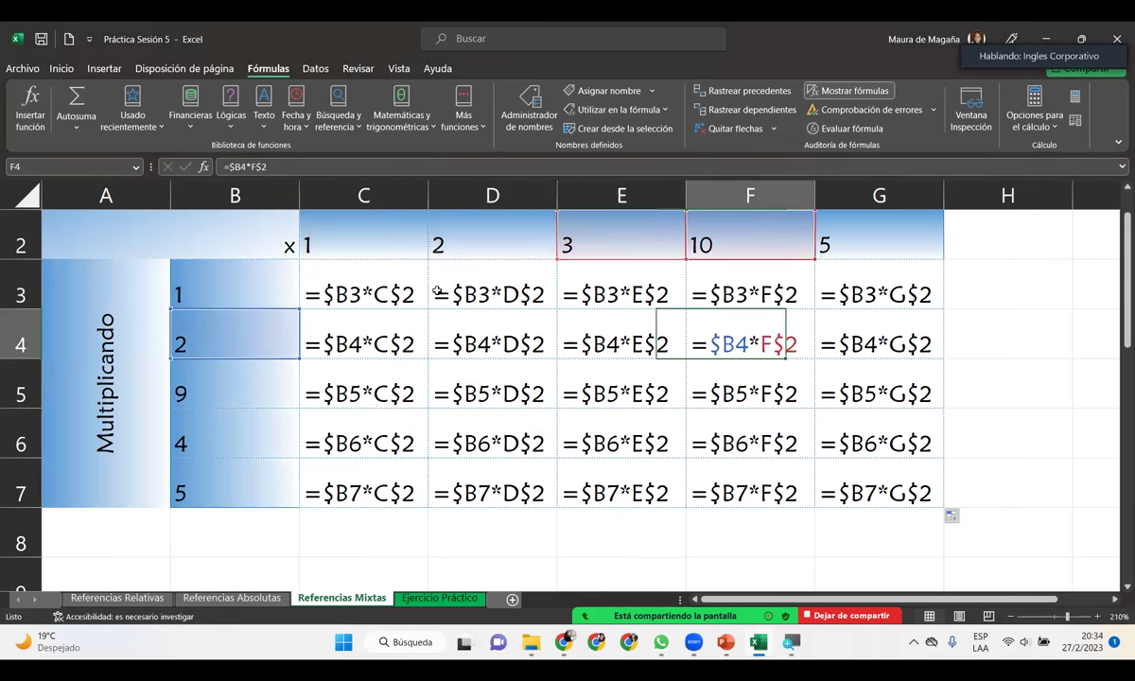
pyautogui.press('Right')
pyautogui.press('Down')
pyautogui.press('Down')
pyautogui.press('Left')
pyautogui.press('Left')
pyautogui.press('Left')
pyautogui.press('Left')
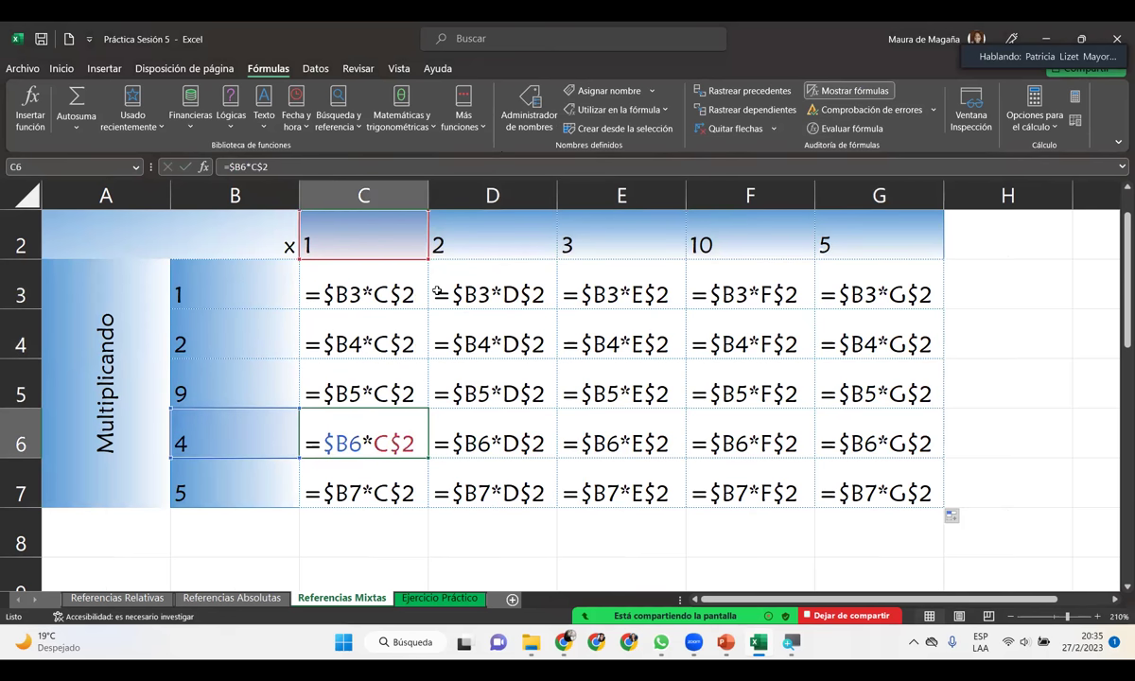
pyautogui.press('Down')
pyautogui.press('Right')
pyautogui.press('Right')
pyautogui.press('Right')
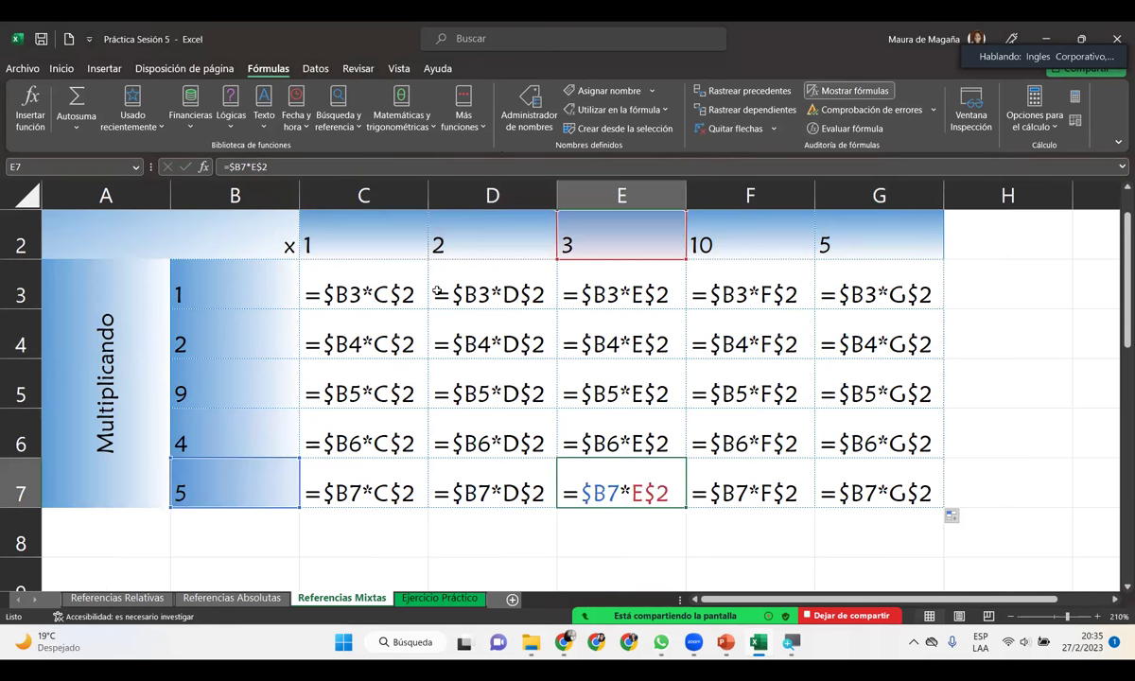
pyautogui.press('Up')
pyautogui.press('Up')
pyautogui.press('Up')
pyautogui.press('Up')
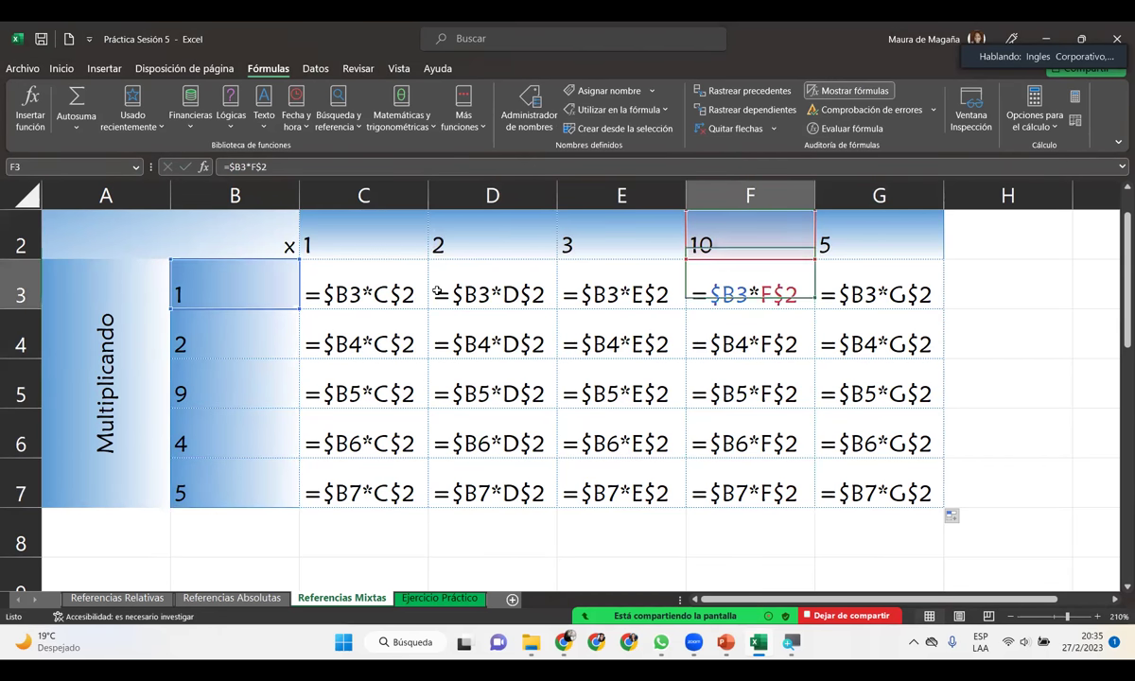
pyautogui.press('Left')
pyautogui.press('Left')
pyautogui.press('Left')
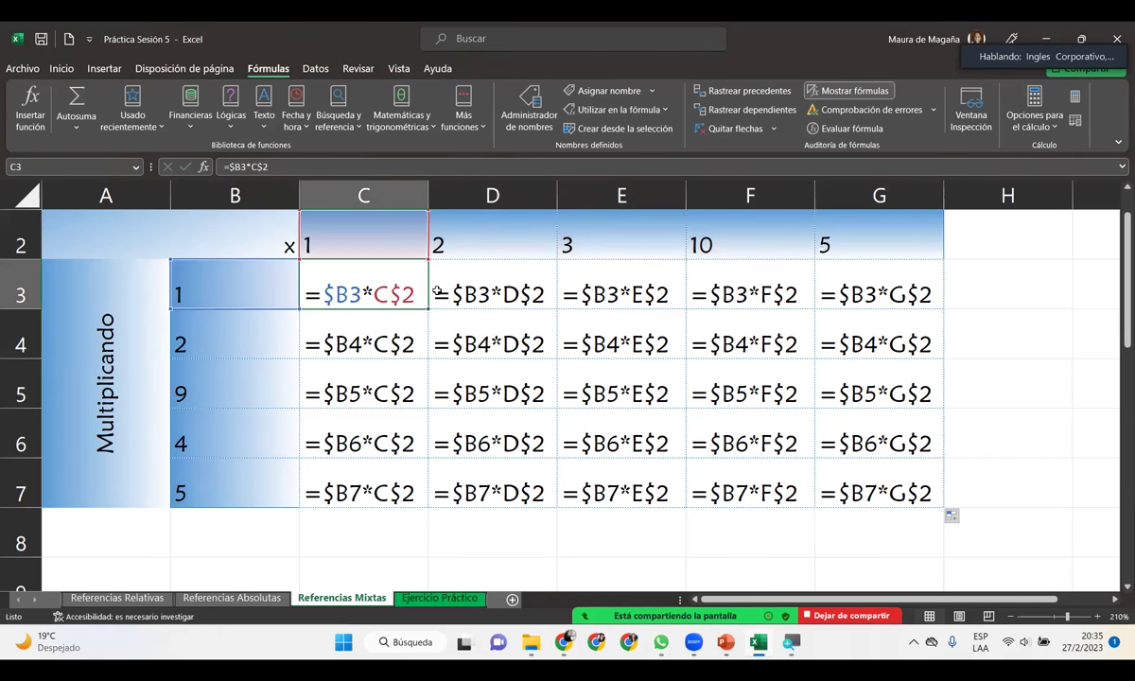
# Step: Examine how the references change across row 3, down column G and back along row 5, and return the sheet to showing results
pyautogui.press('Right')
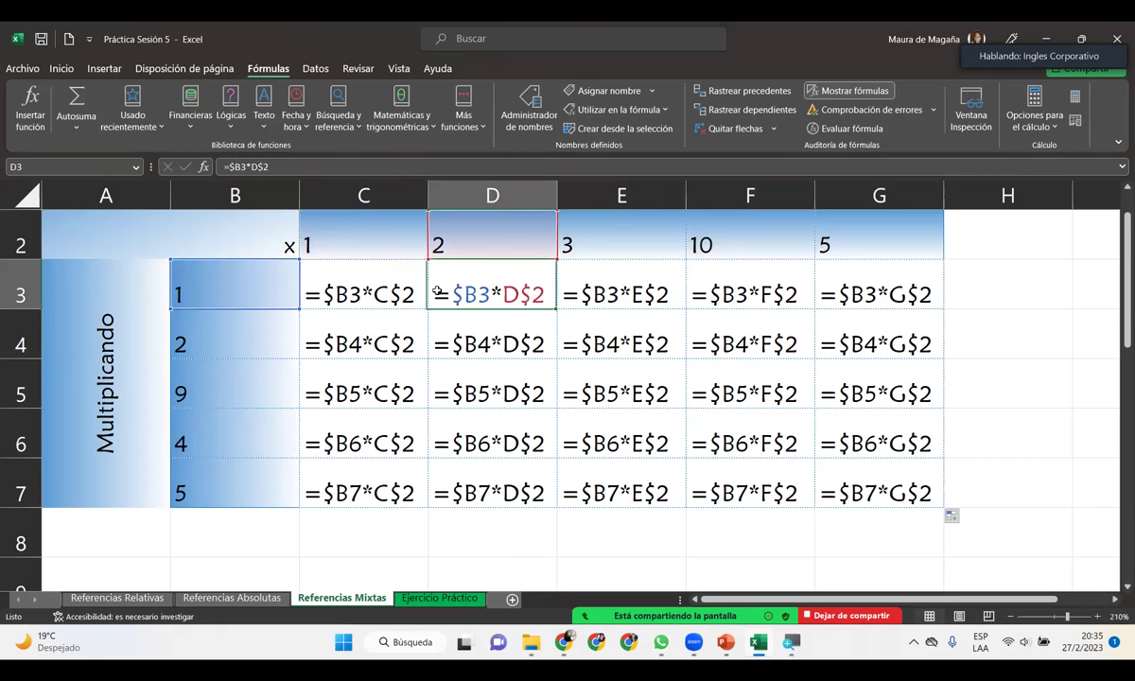
pyautogui.press('Right')
pyautogui.press('Right')
pyautogui.press('Right')
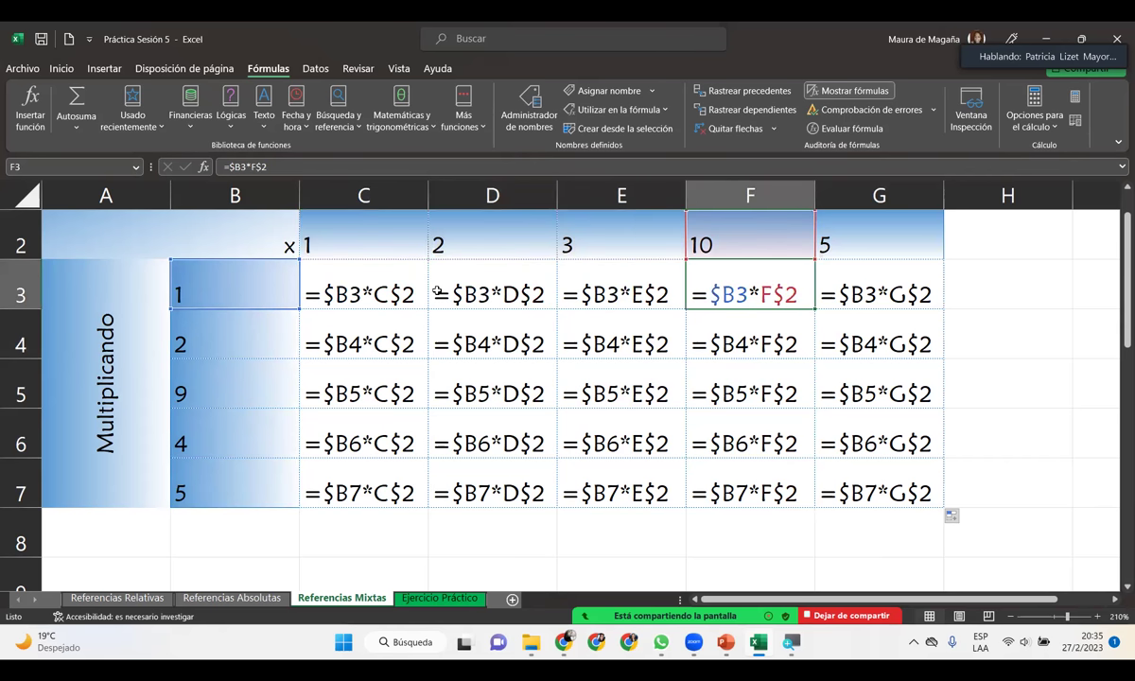
pyautogui.press('Down')
pyautogui.press('Down')
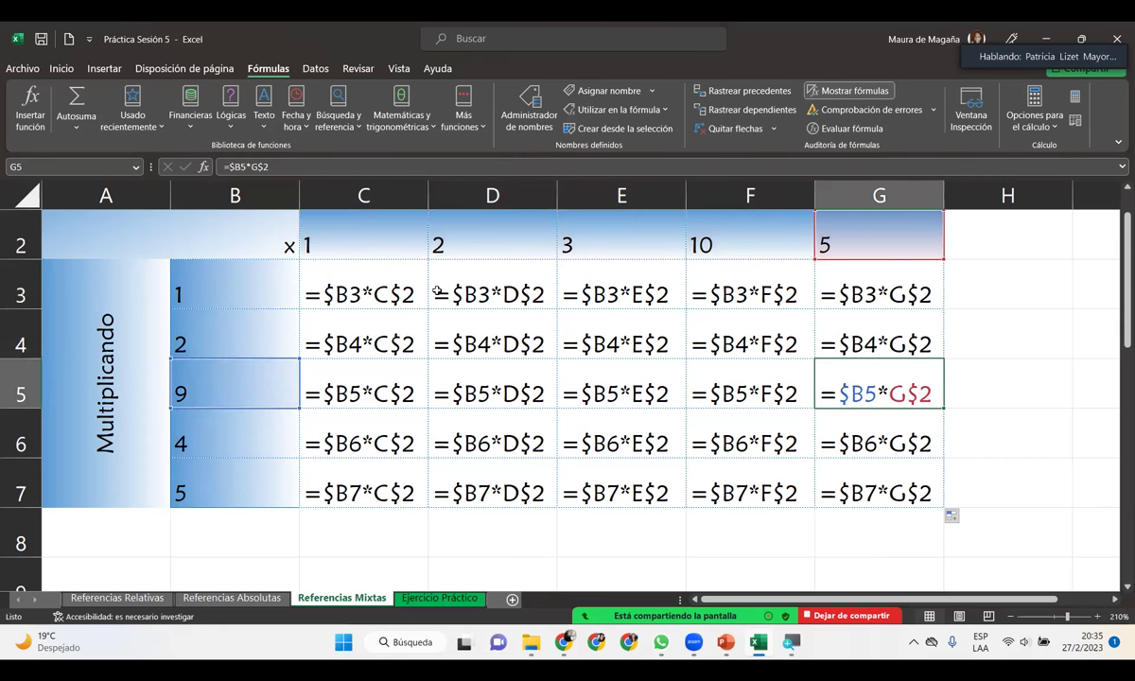
pyautogui.press('Left')
pyautogui.press('Left')
pyautogui.press('Left')
pyautogui.press('Left')
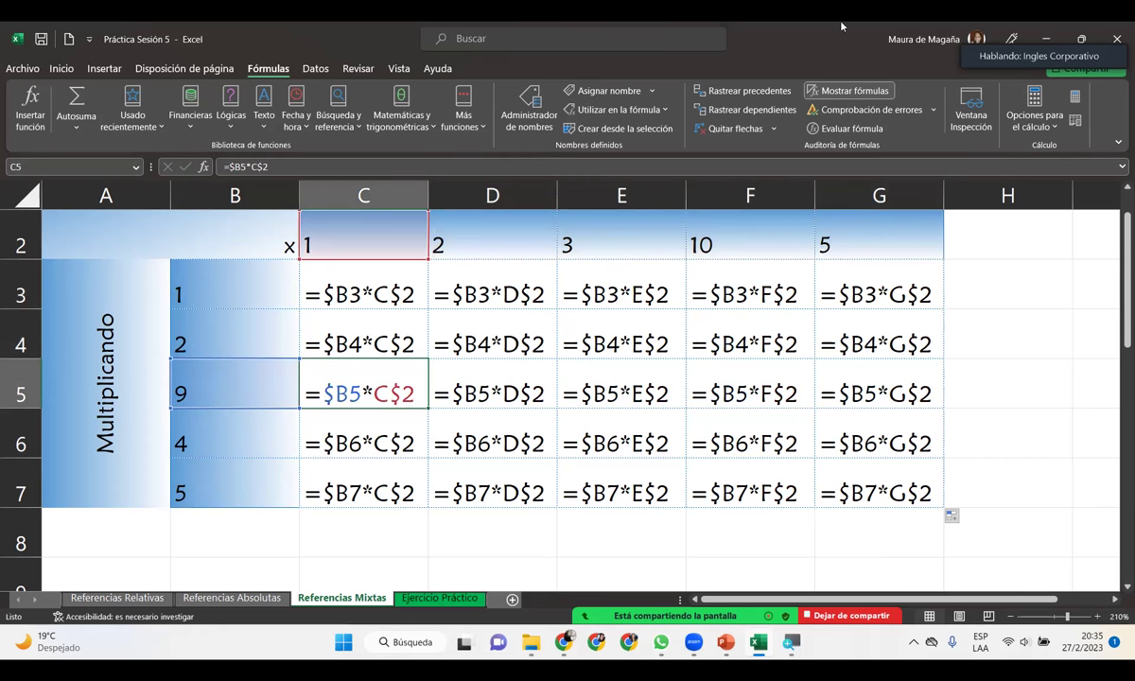
pyautogui.click(880, 90)
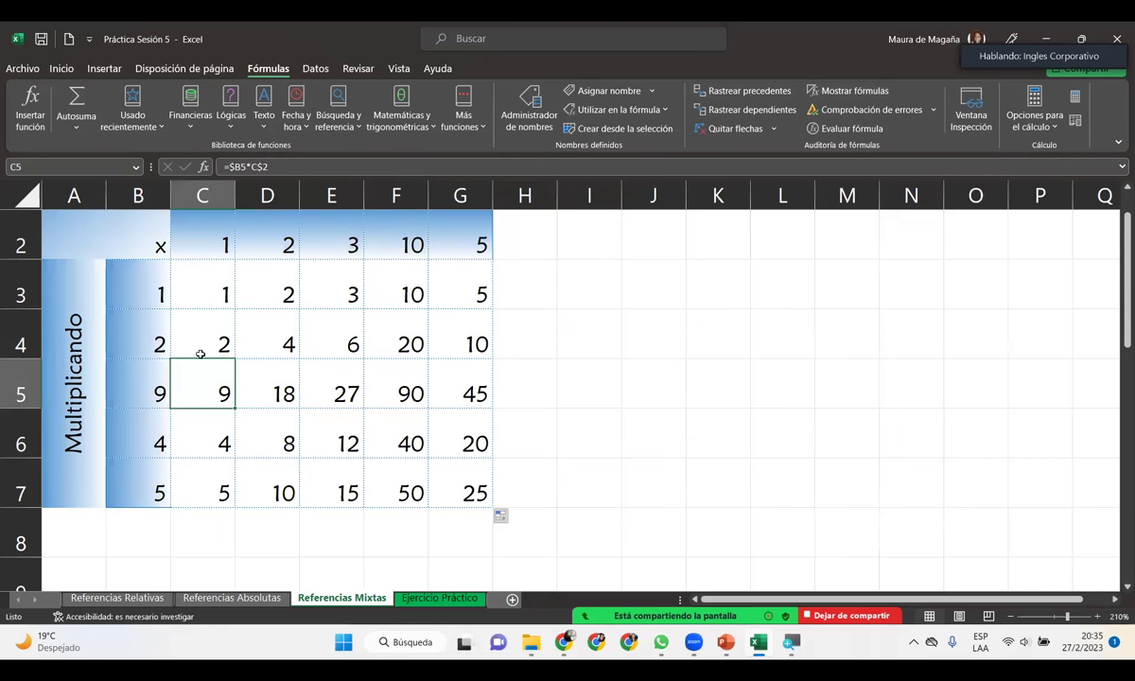
# Step: Change the multiplicand in B5 to 3 and the multiplier in F2 to 4
pyautogui.click(150, 375)
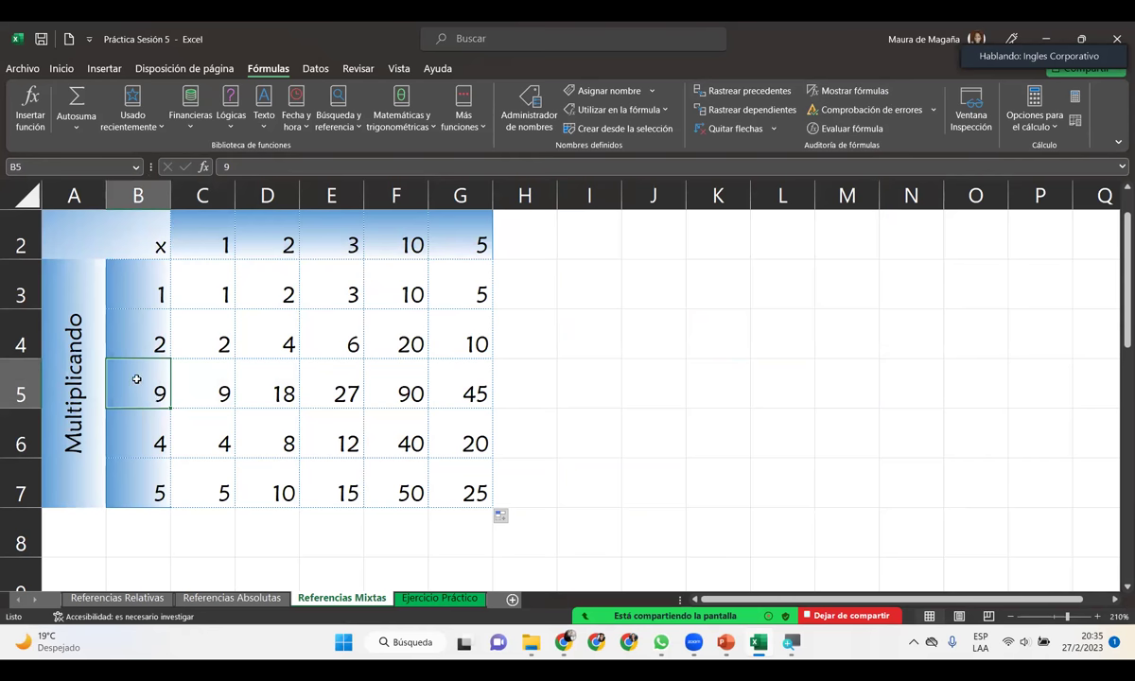
pyautogui.write('3')
pyautogui.press('Return')
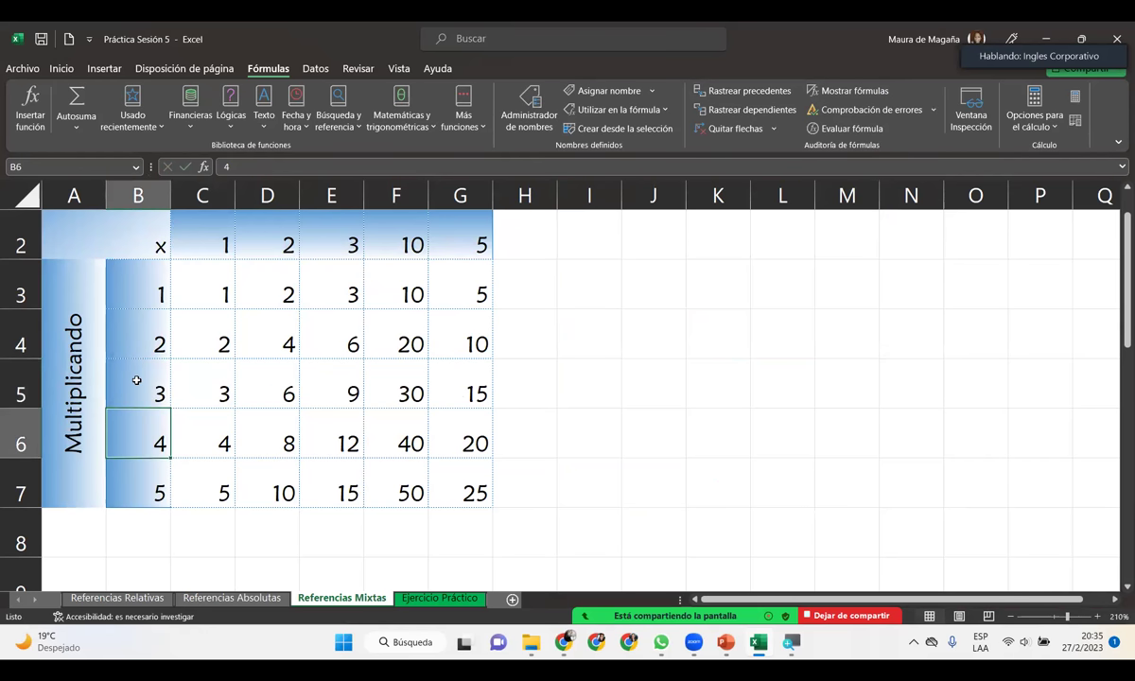
pyautogui.click(410, 236)
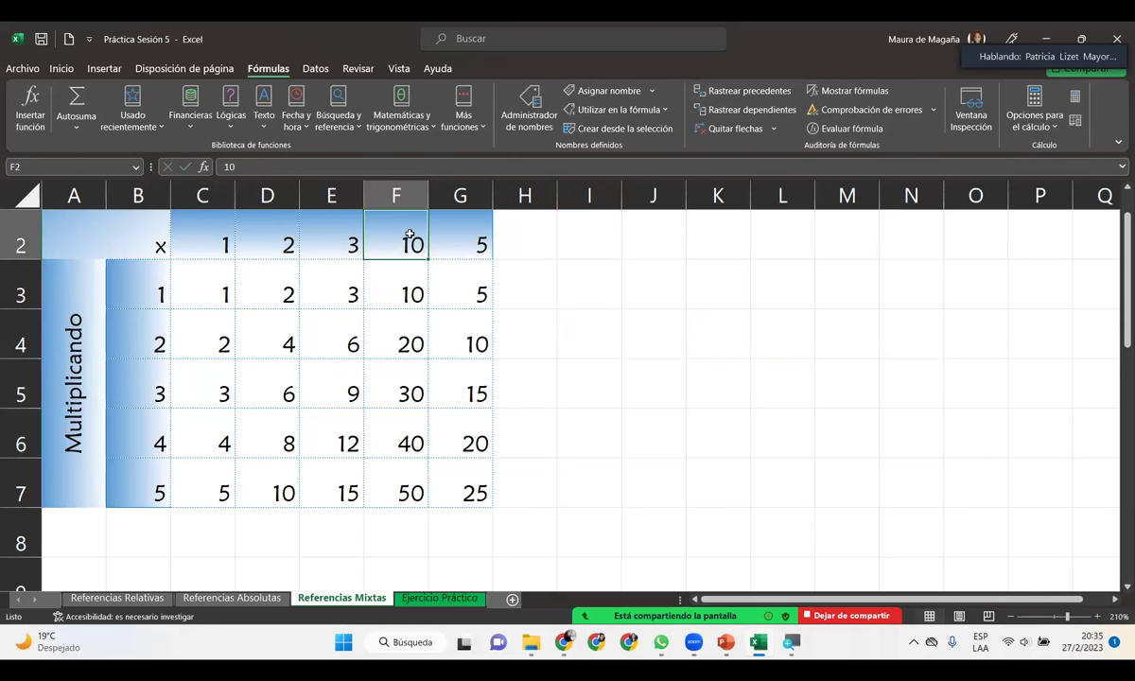
pyautogui.write('4')
pyautogui.press('Return')
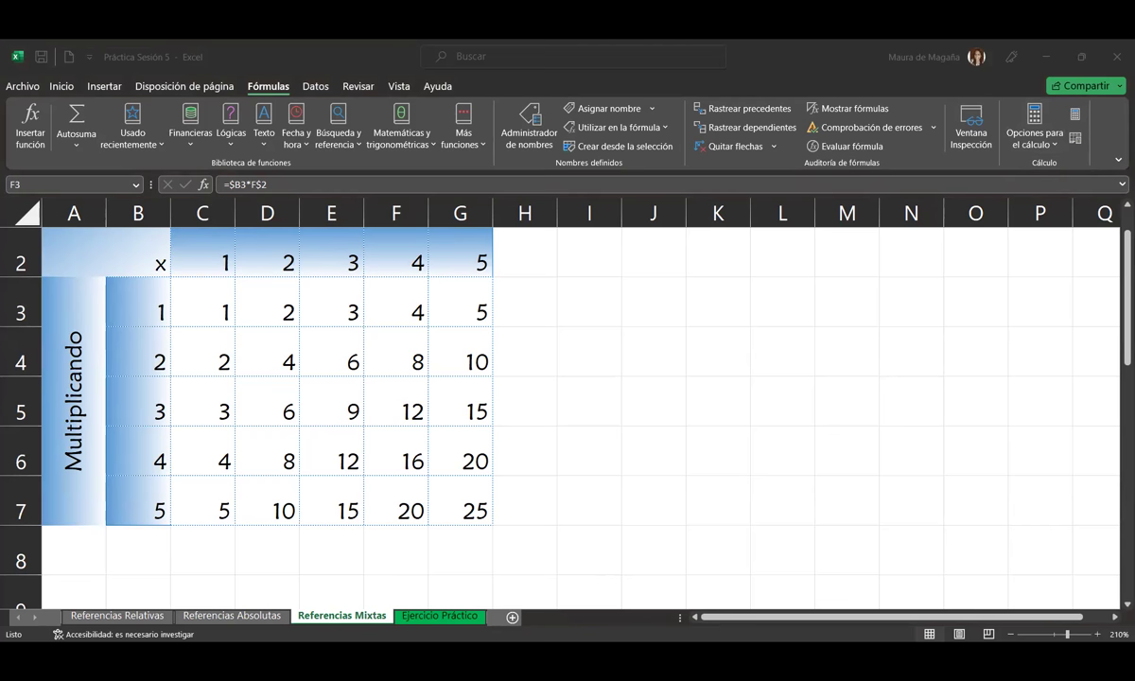
# Step: Open the formula in C3 to examine its $B3 and C$2 references, and leave it without editing
pyautogui.hotkey('alt', 'Tab')
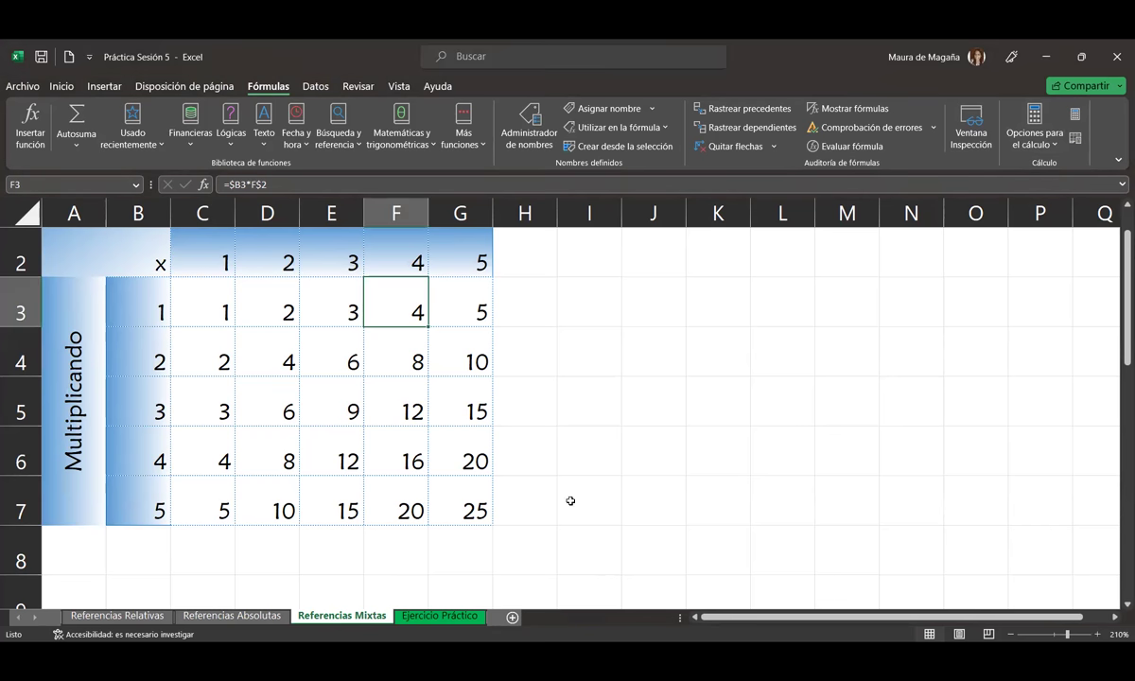
pyautogui.doubleClick(231, 299)
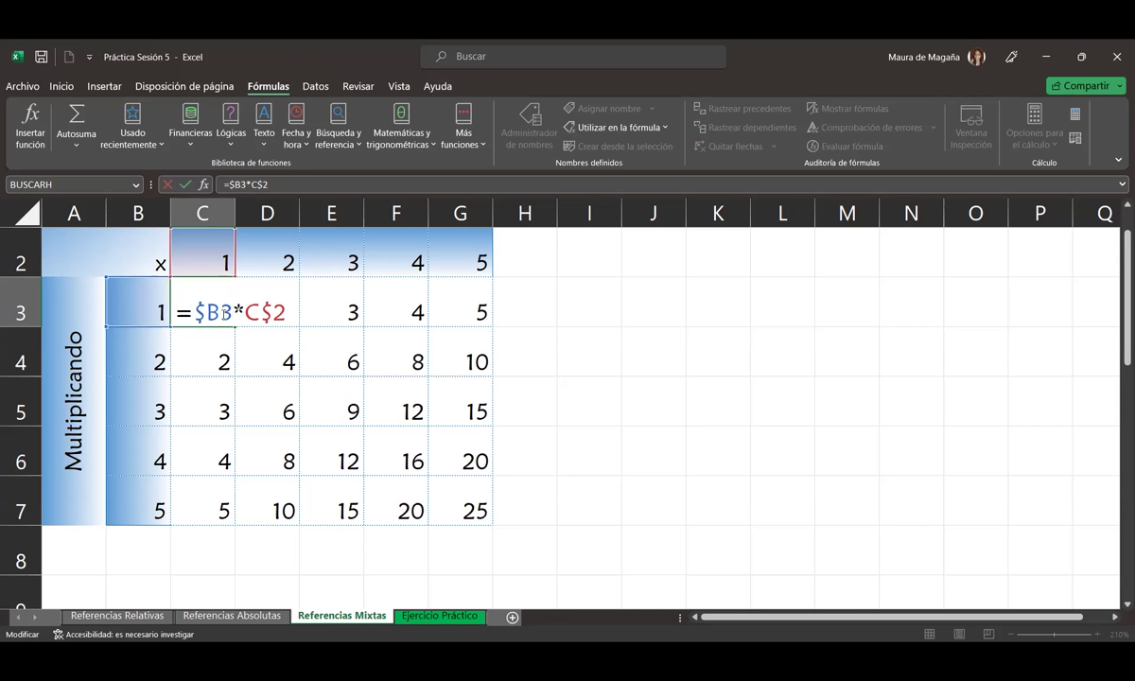
pyautogui.moveTo(235, 312); pyautogui.dragTo(195, 310)
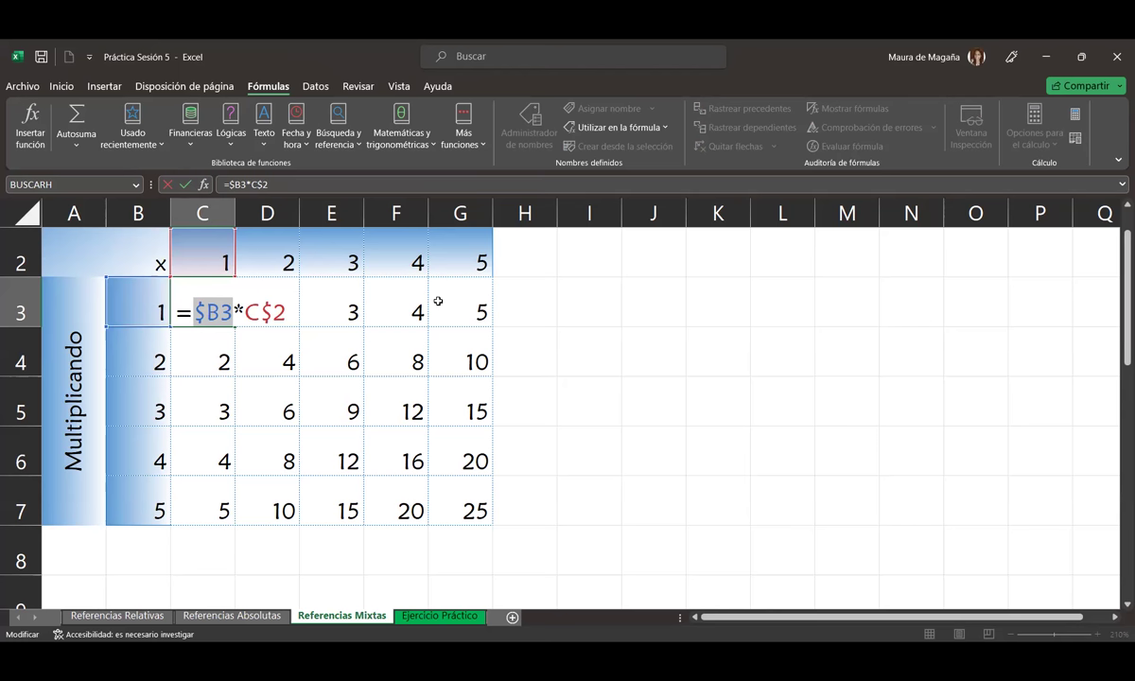
pyautogui.press('Escape')
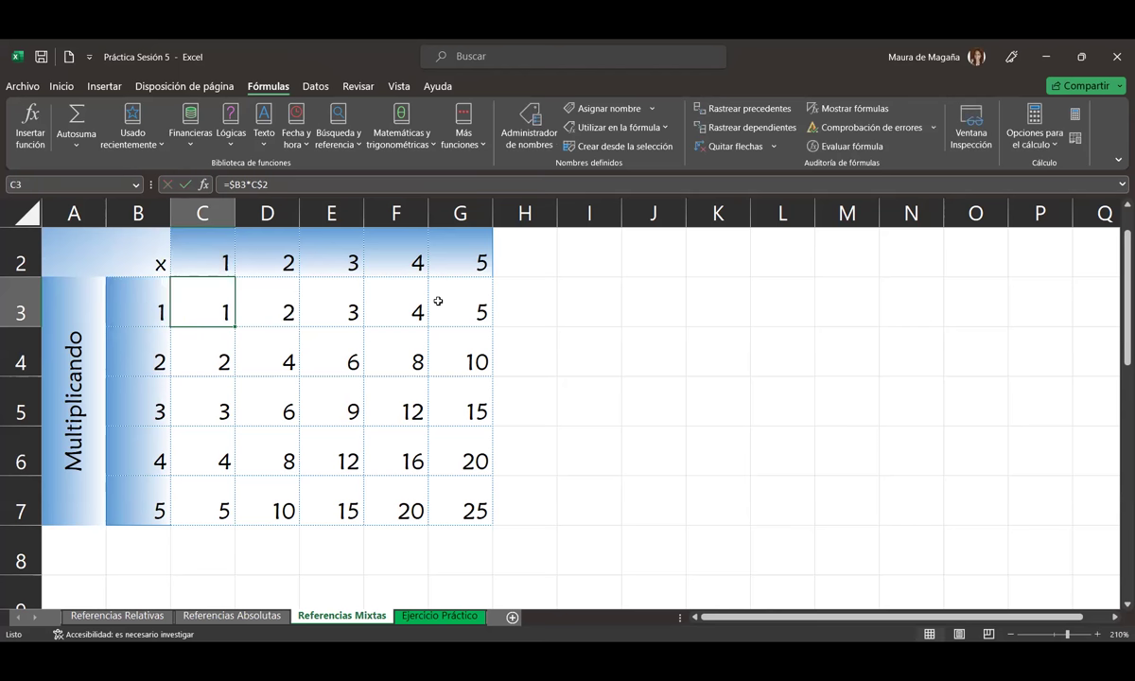
pyautogui.doubleClick(214, 304)
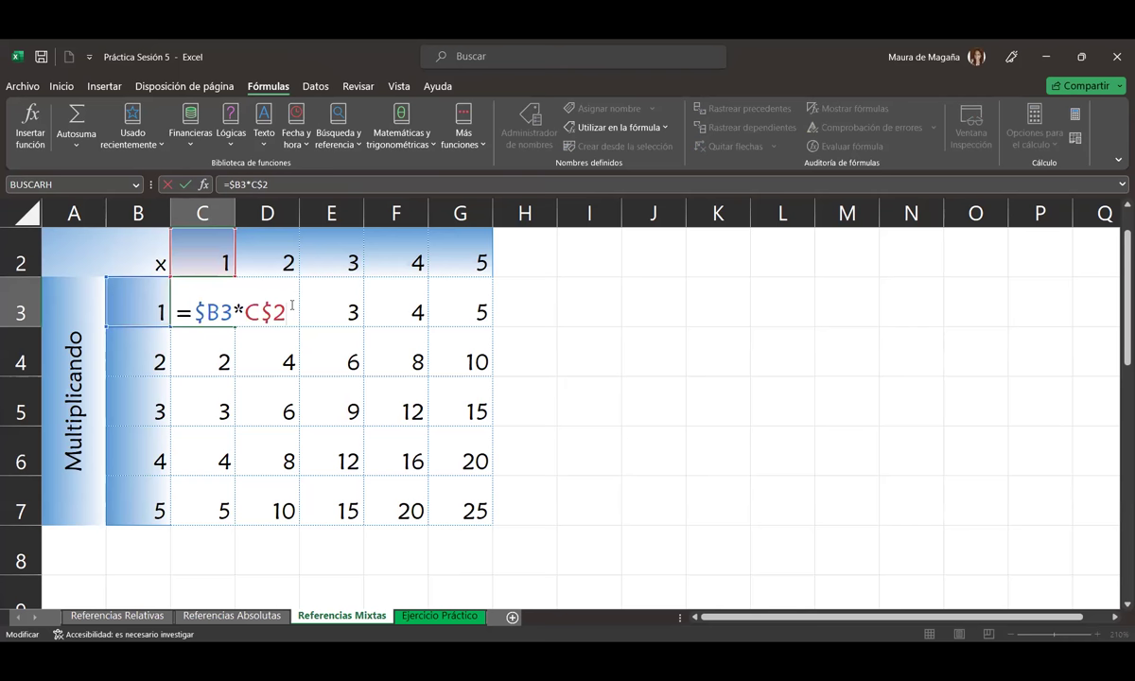
pyautogui.press('Escape')
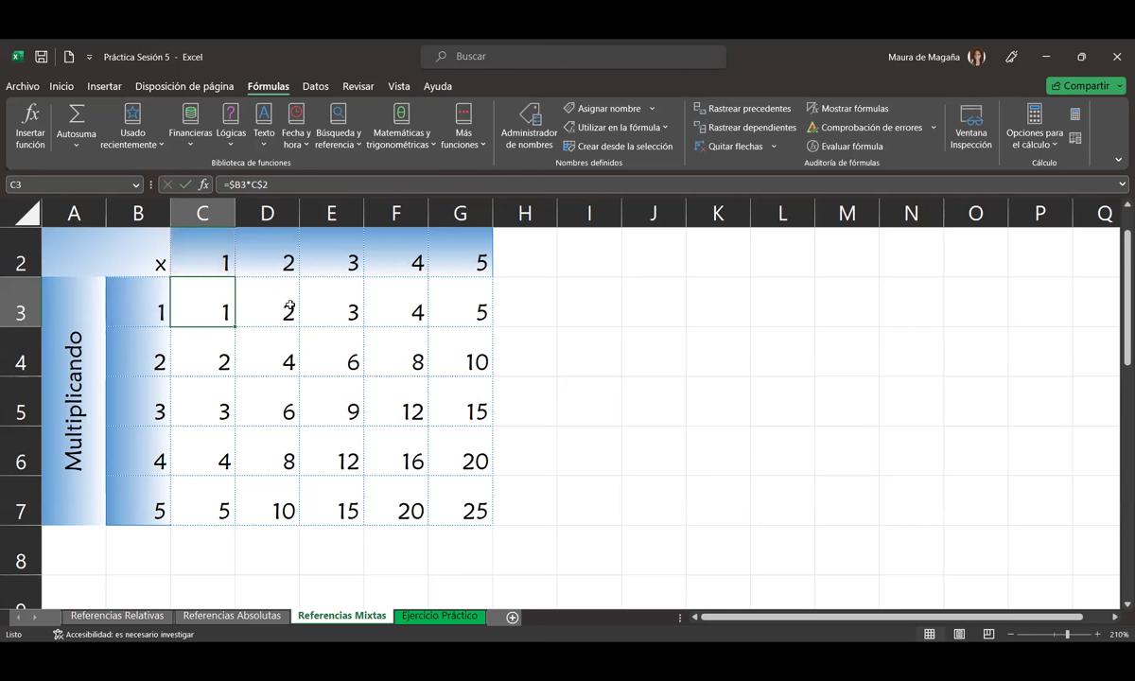
# Step: Re-enter the C3 formula in reverse order as =C$2*$B3, fixing the multiplier's row and the multiplicand's column
pyautogui.write('=')
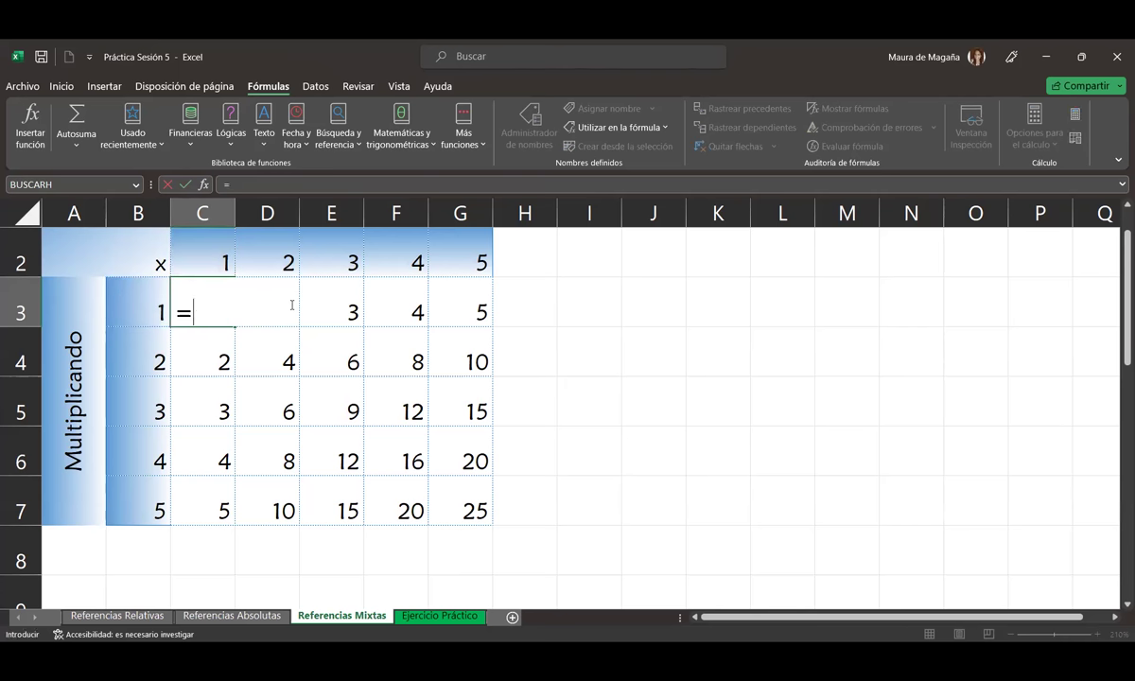
pyautogui.click(212, 239)
pyautogui.press('F4')
pyautogui.press('F4')
pyautogui.write('*')
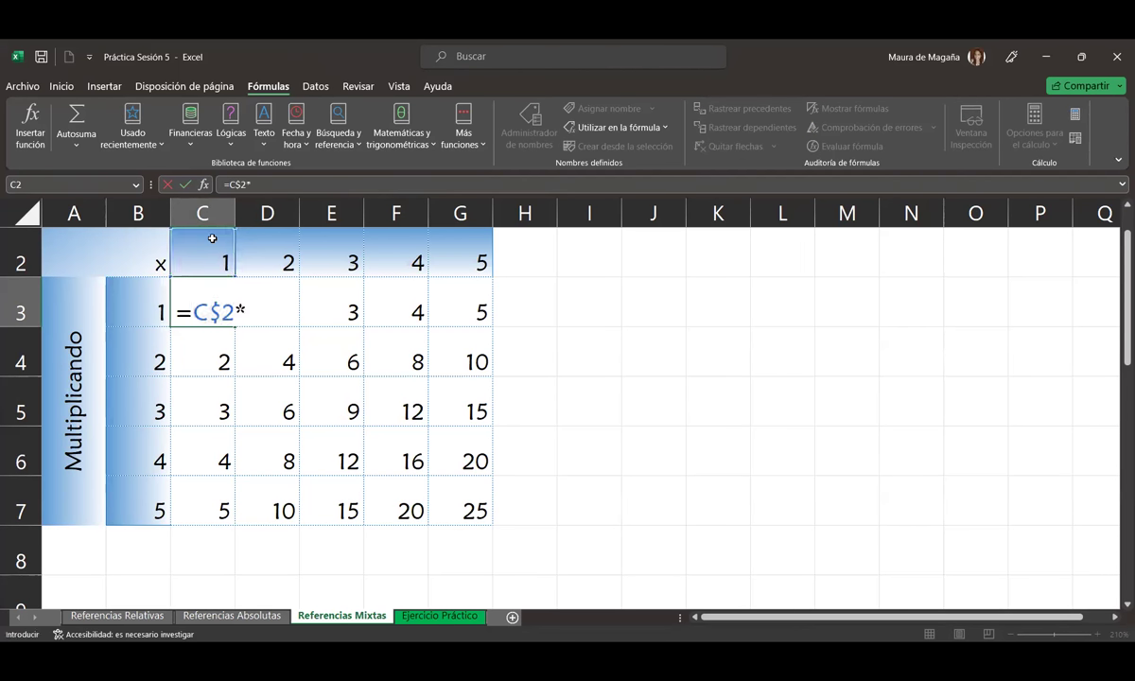
pyautogui.click(144, 308)
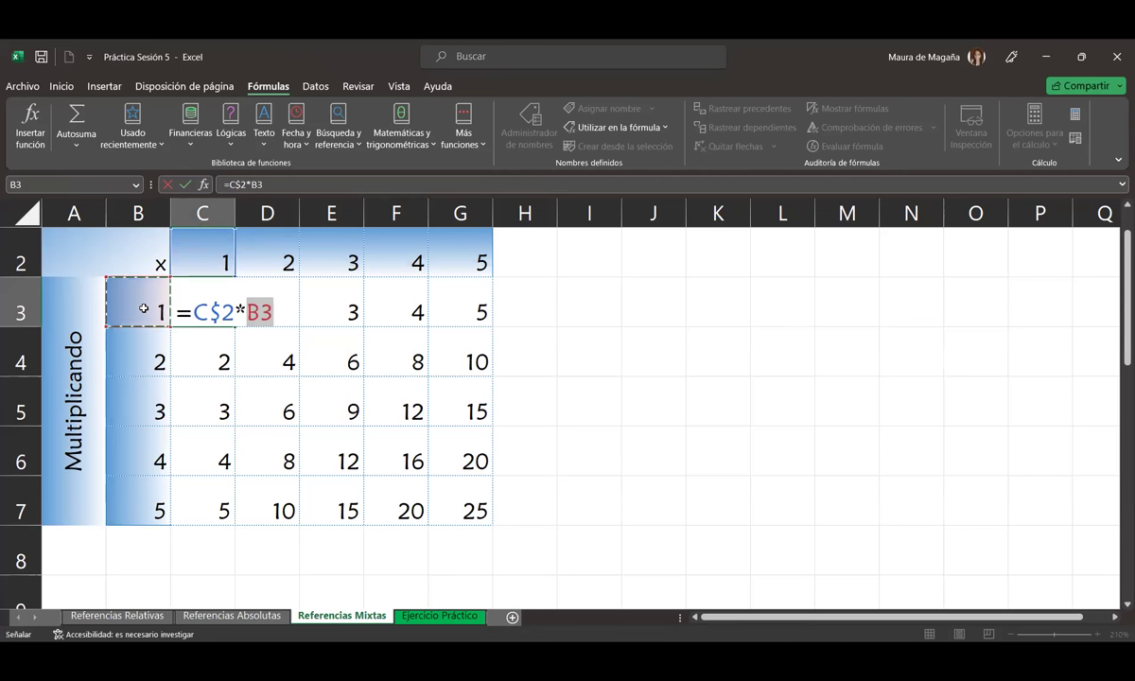
pyautogui.press('F4')
pyautogui.press('F4')
pyautogui.press('F4')
pyautogui.press('F4')
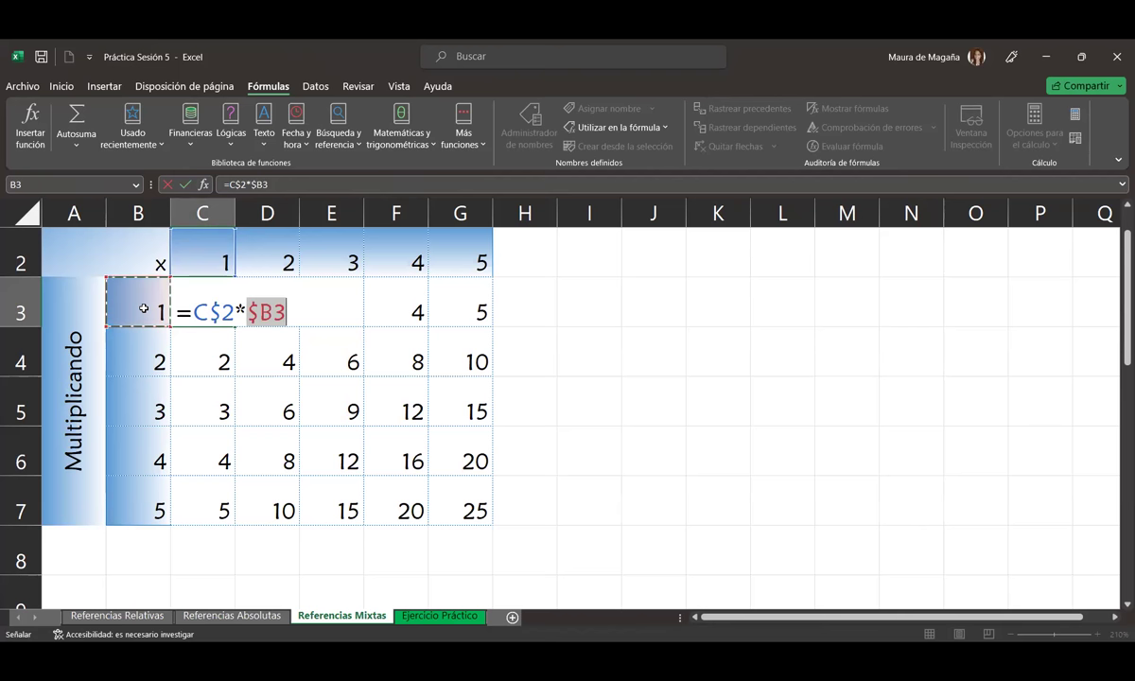
pyautogui.press('F4')
pyautogui.press('F4')
pyautogui.press('F4')
pyautogui.press('Return')
pyautogui.click(214, 283)
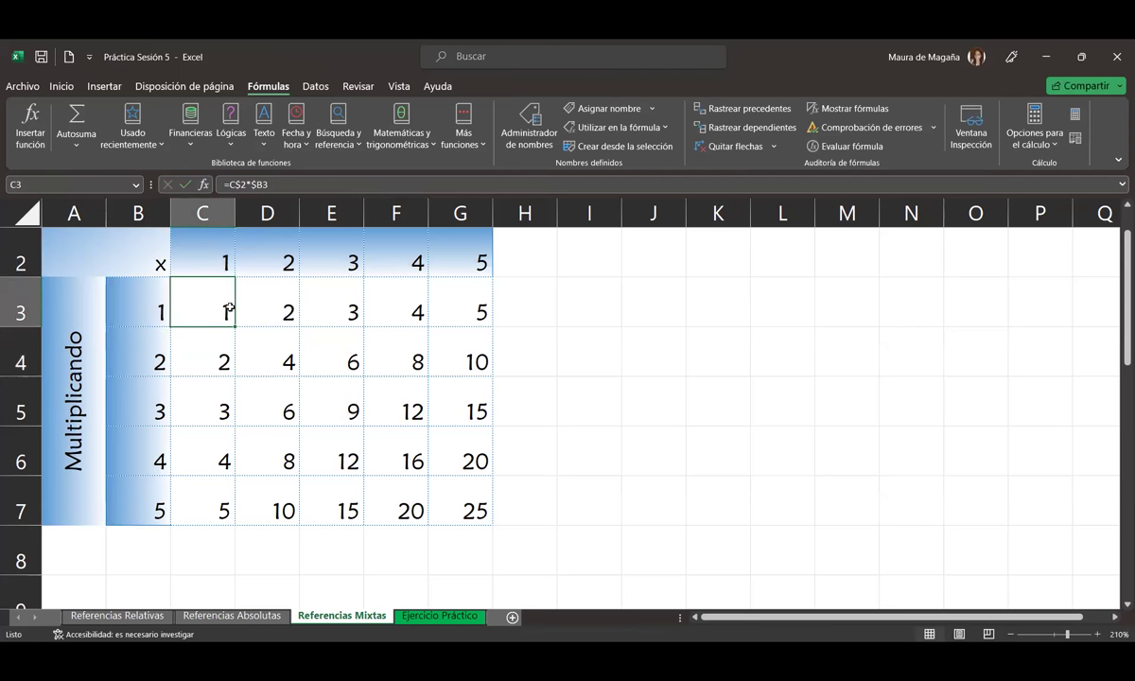
# Step: Fill the C3 formula across the multiplication table to G7 and display the formulas instead of their results
pyautogui.moveTo(234, 325); pyautogui.dragTo(492, 523)
pyautogui.click(320, 403)
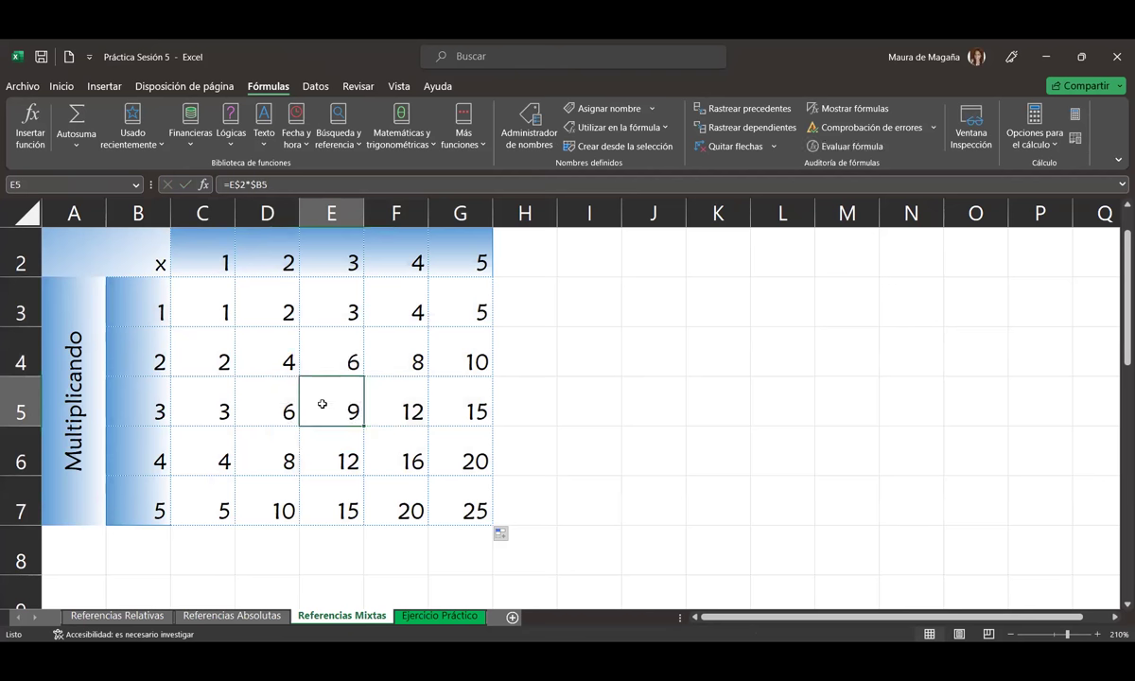
pyautogui.click(846, 107)
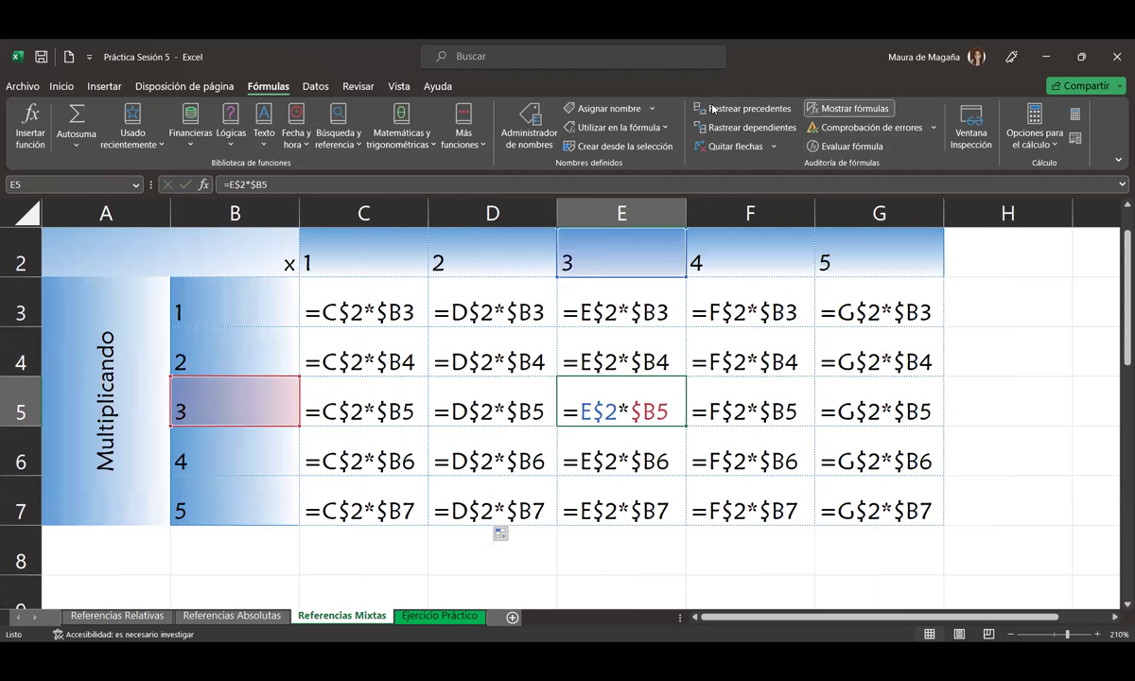
# Step: Examine how the mixed references change down column C and across columns D to G, and return the sheet to showing results
pyautogui.click(312, 295)
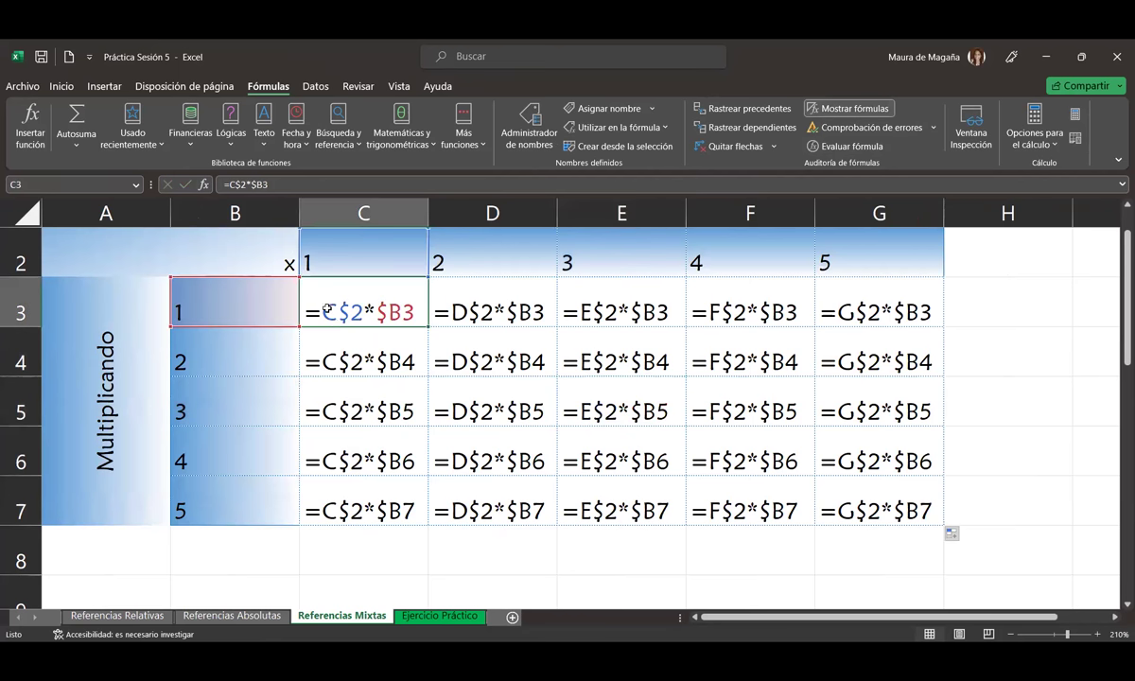
pyautogui.press('Down')
pyautogui.press('Down')
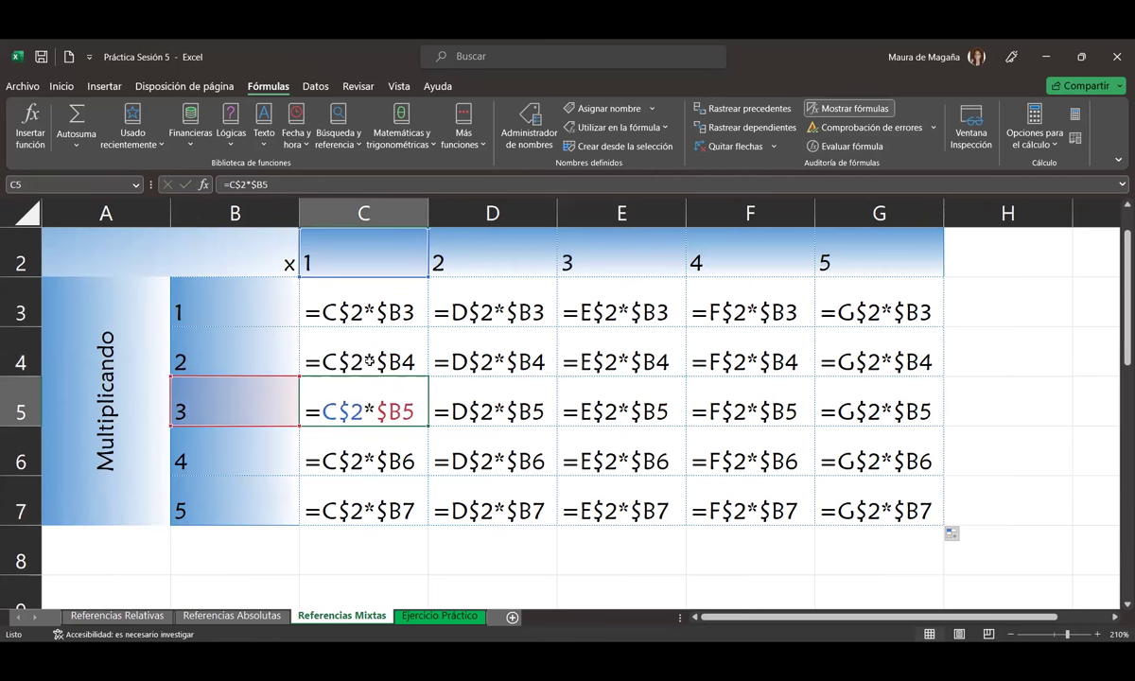
pyautogui.click(515, 355)
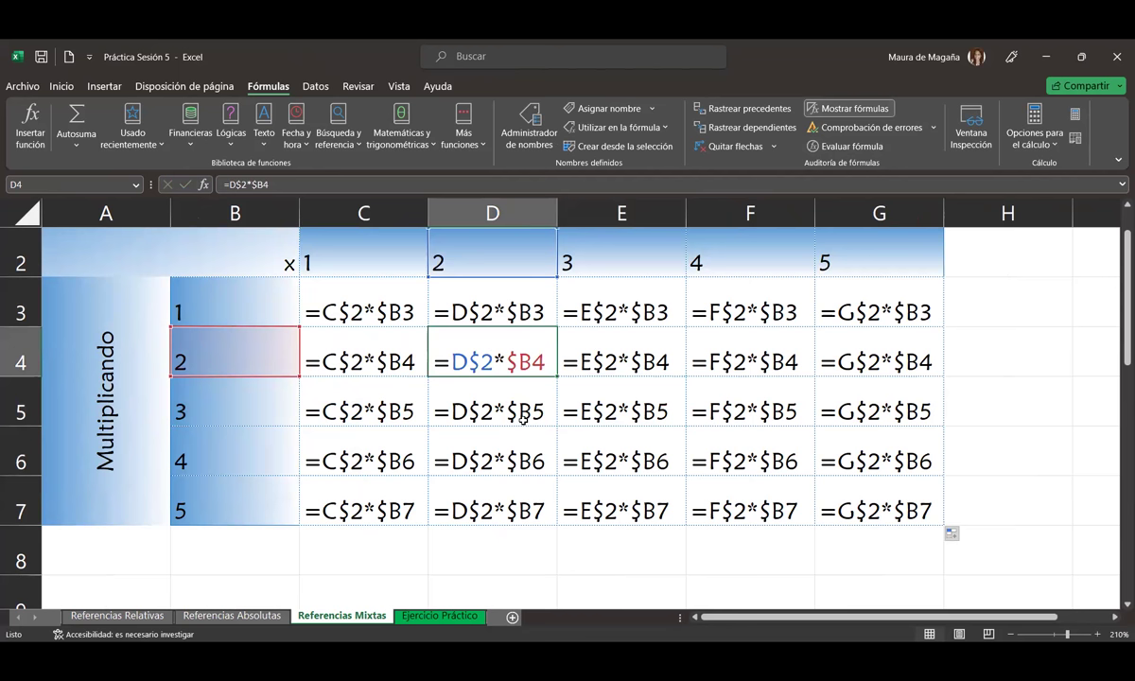
pyautogui.click(491, 394)
pyautogui.click(511, 460)
pyautogui.click(564, 431)
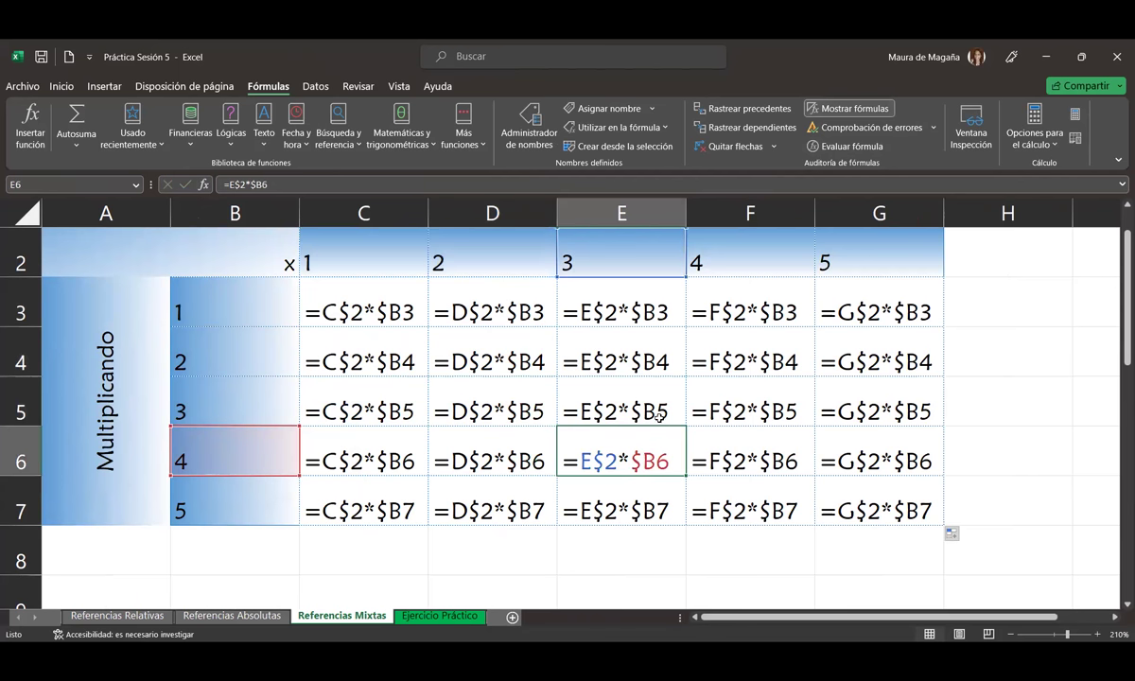
pyautogui.click(716, 405)
pyautogui.click(738, 496)
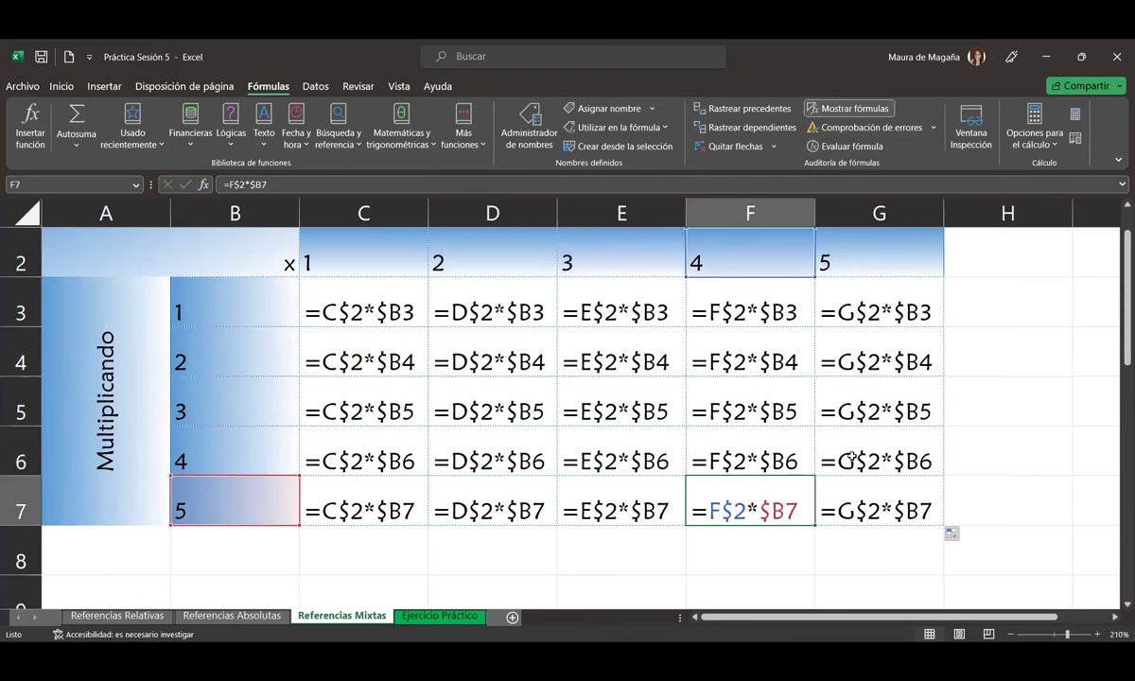
pyautogui.click(890, 501)
pyautogui.click(844, 289)
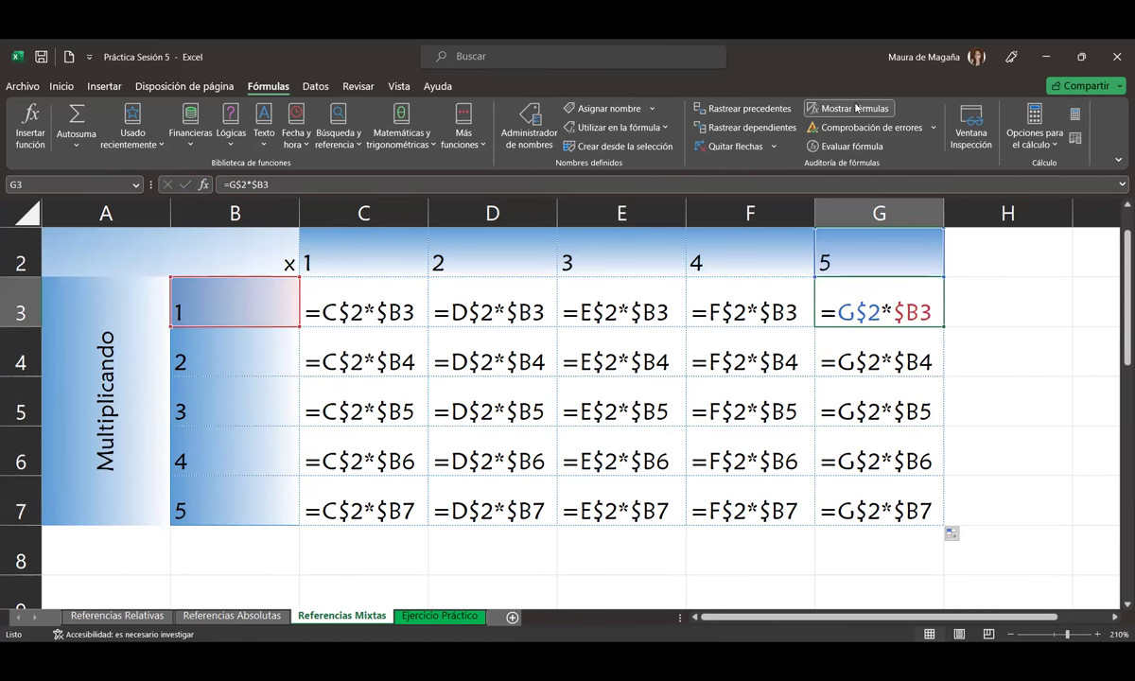
pyautogui.click(812, 107)
pyautogui.moveTo(214, 288); pyautogui.dragTo(470, 508)
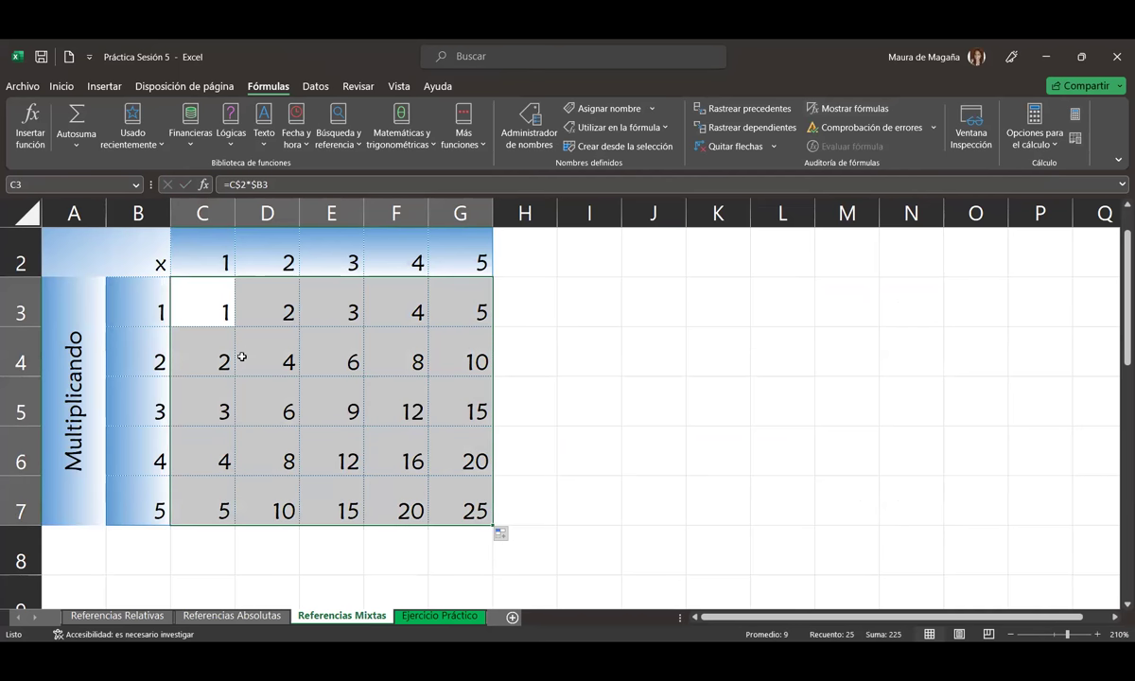
pyautogui.click(217, 324)
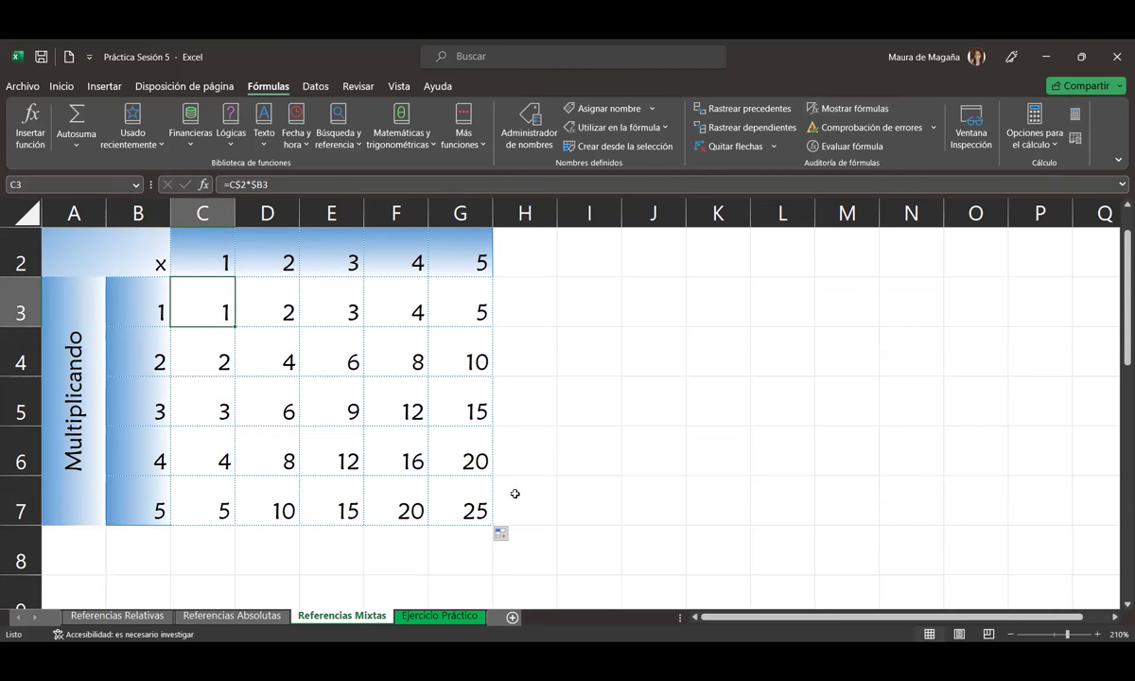
# Step: Set the multiplier in E2 to 25 and examine the recalculated products in column E
pyautogui.click(320, 258)
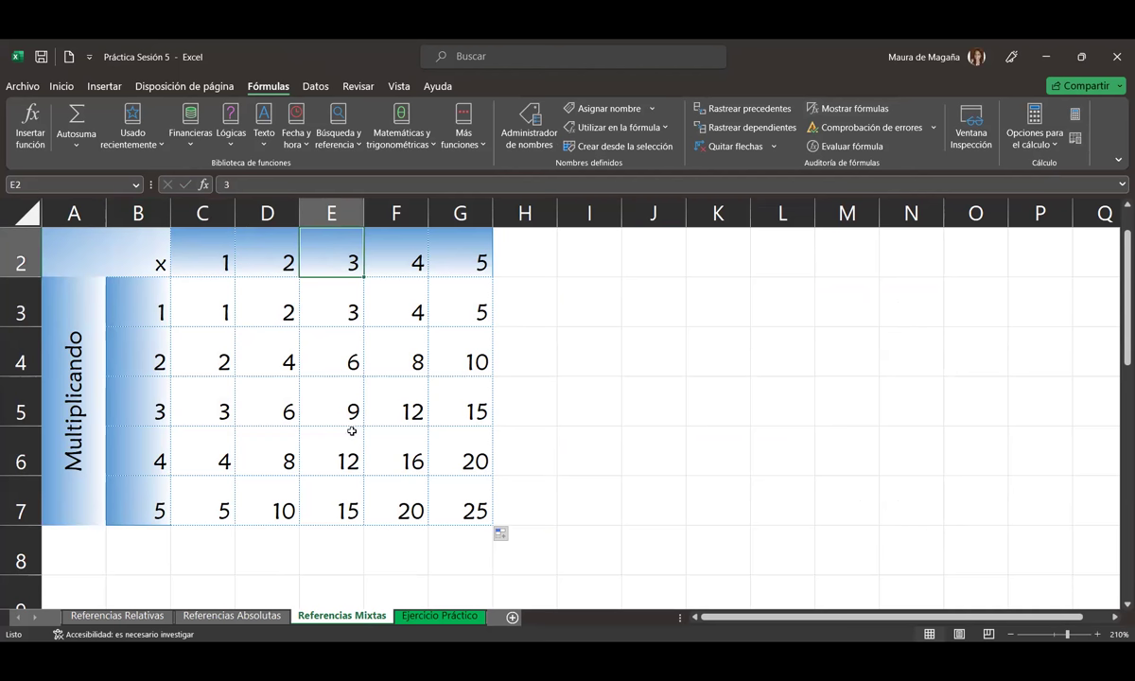
pyautogui.write('25')
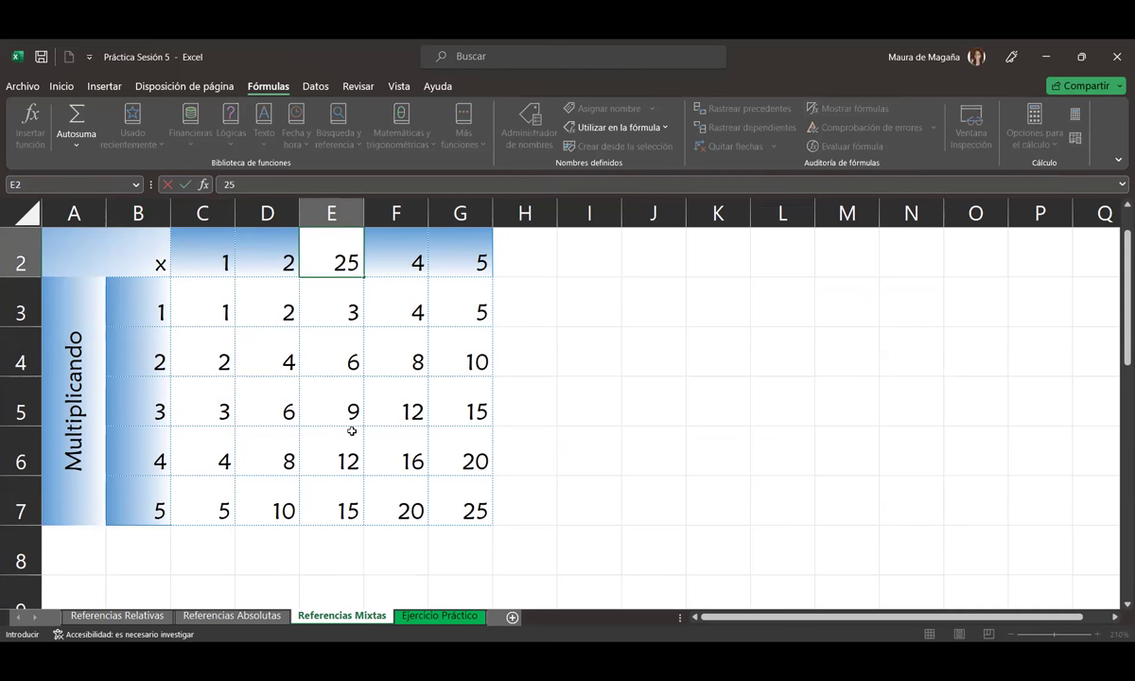
pyautogui.press('Return')
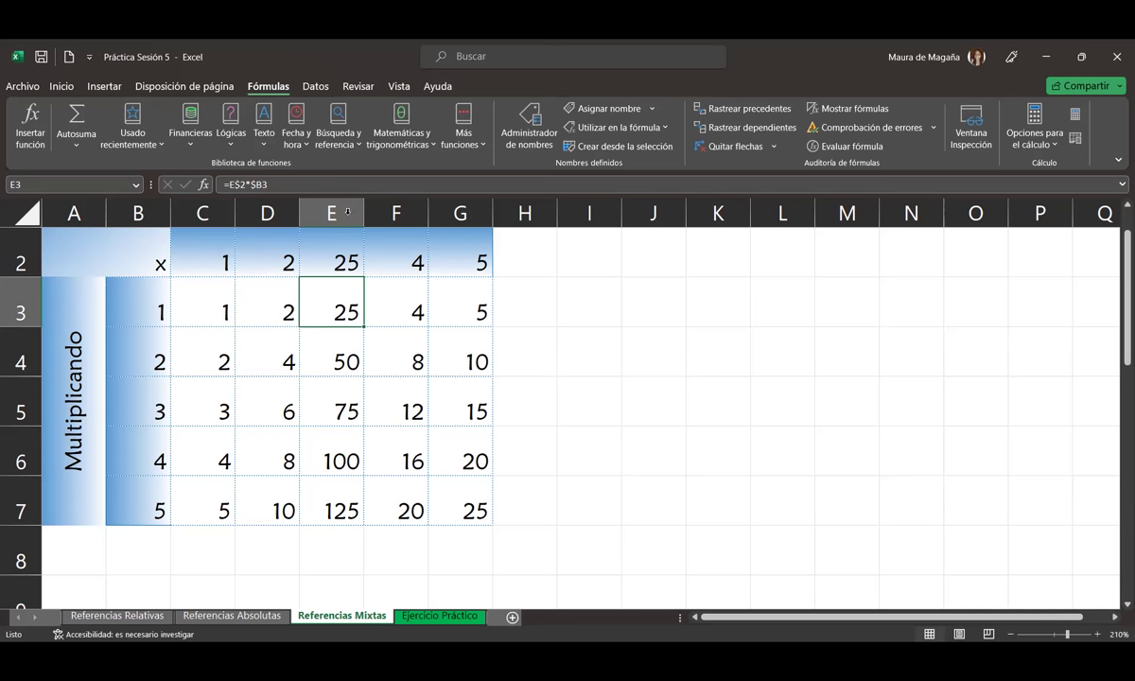
pyautogui.click(346, 213)
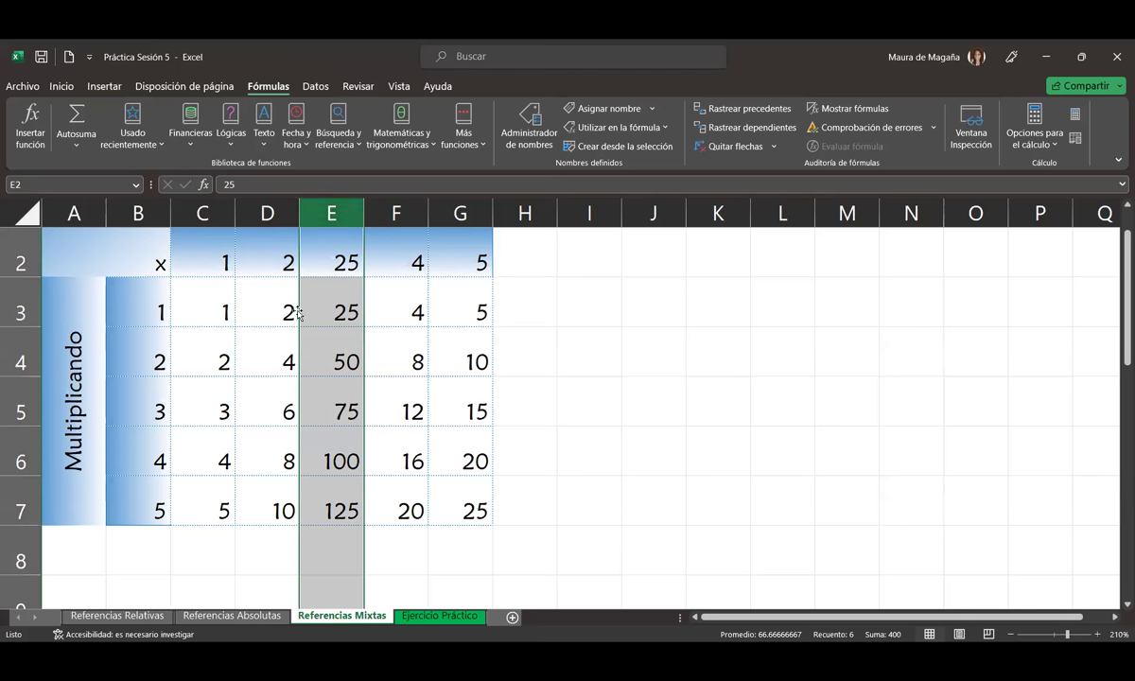
pyautogui.click(322, 285)
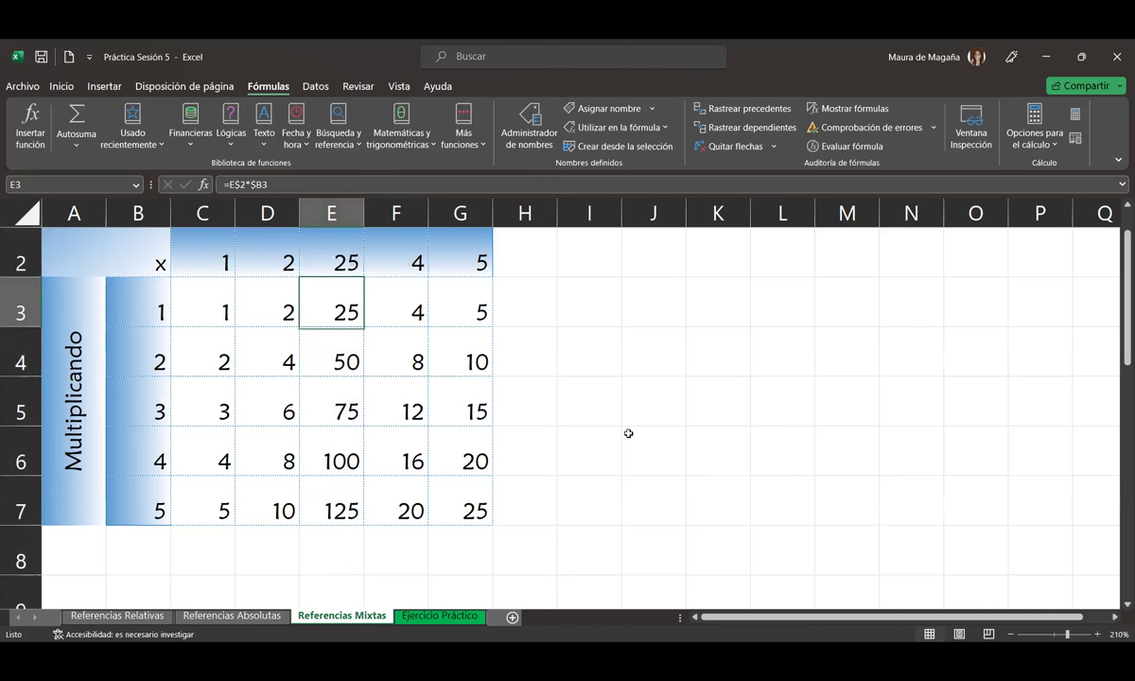
pyautogui.click(416, 291)
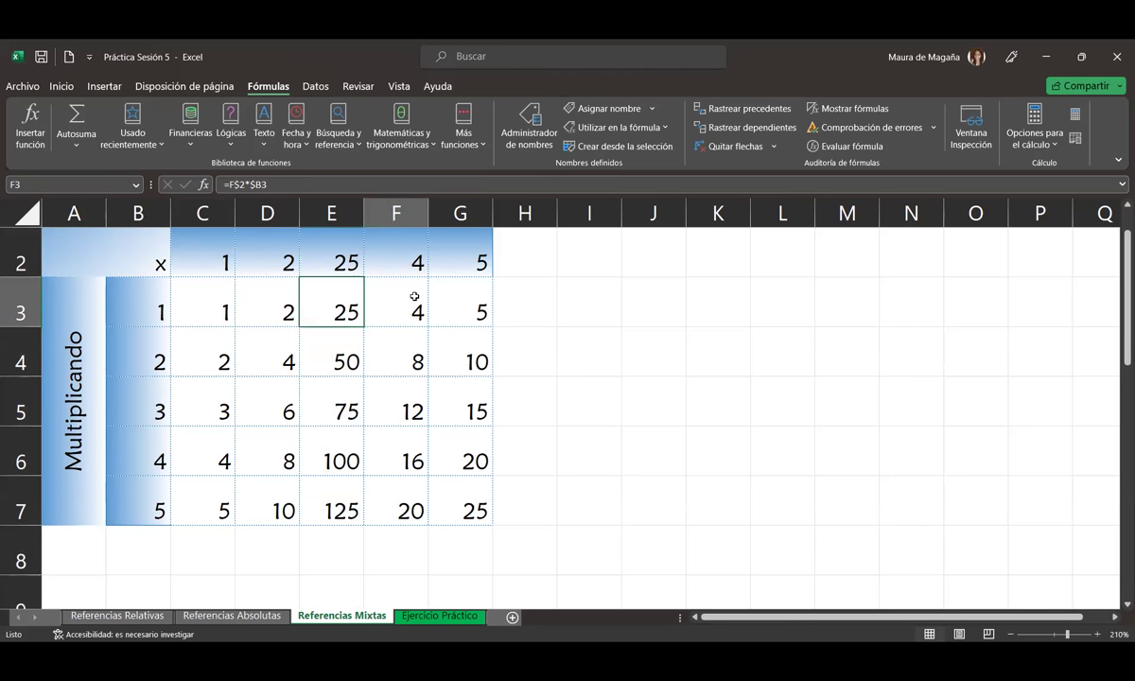
pyautogui.click(351, 286)
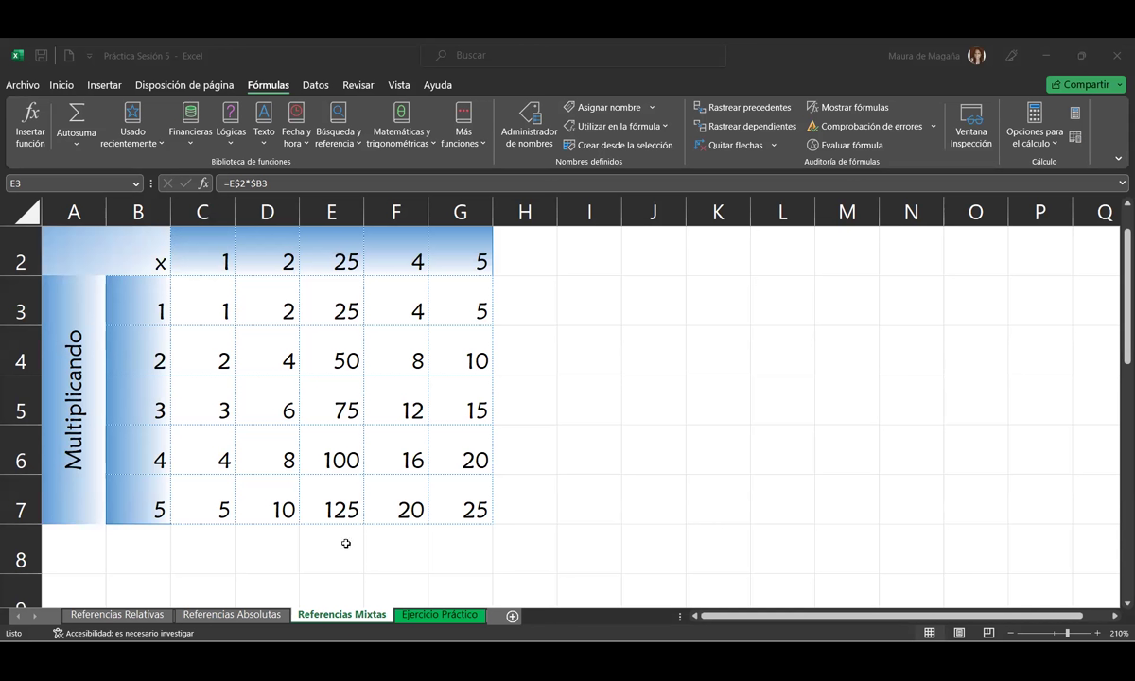
# Step: Open the Ejercicio Práctico sheet
pyautogui.click(440, 615)
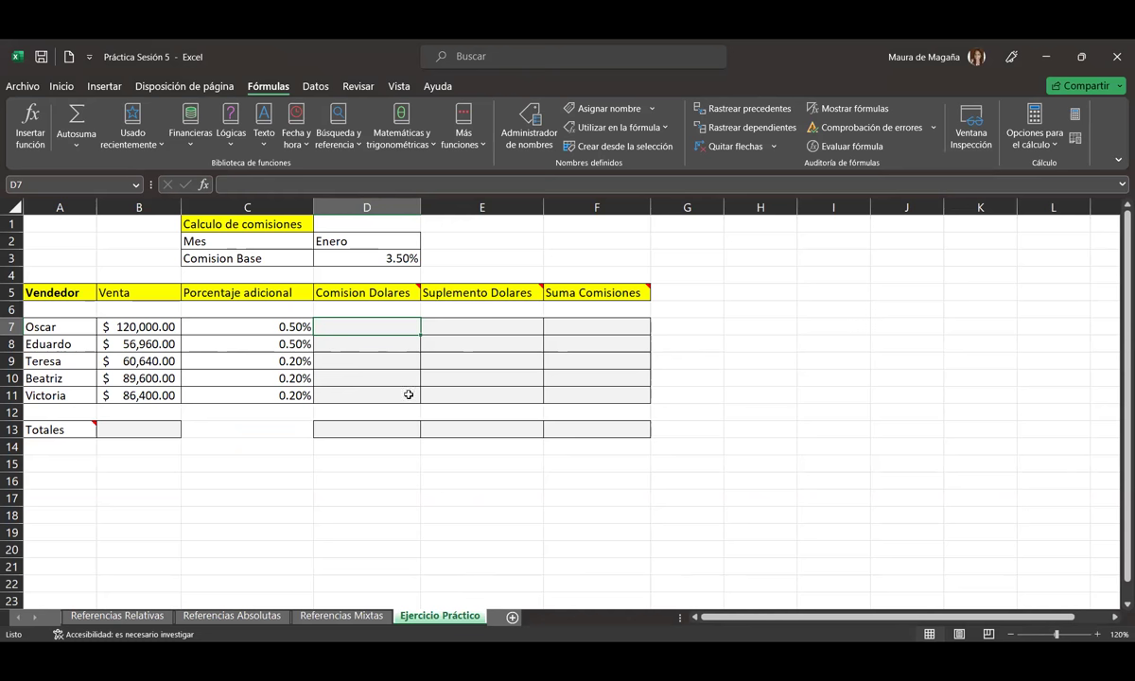
pyautogui.moveTo(393, 293)
# Step: Calculate the first seller's Comision Dolares in D7 with =B7*$D$3, keeping the base commission as an absolute reference
pyautogui.write('=')
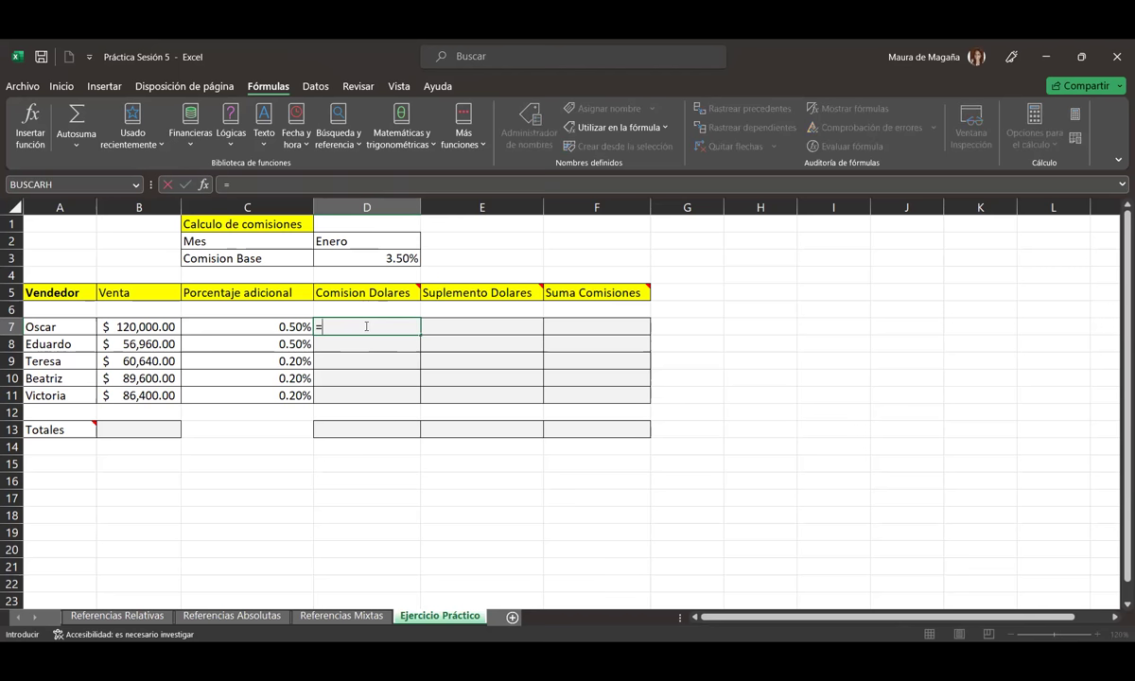
pyautogui.click(167, 327)
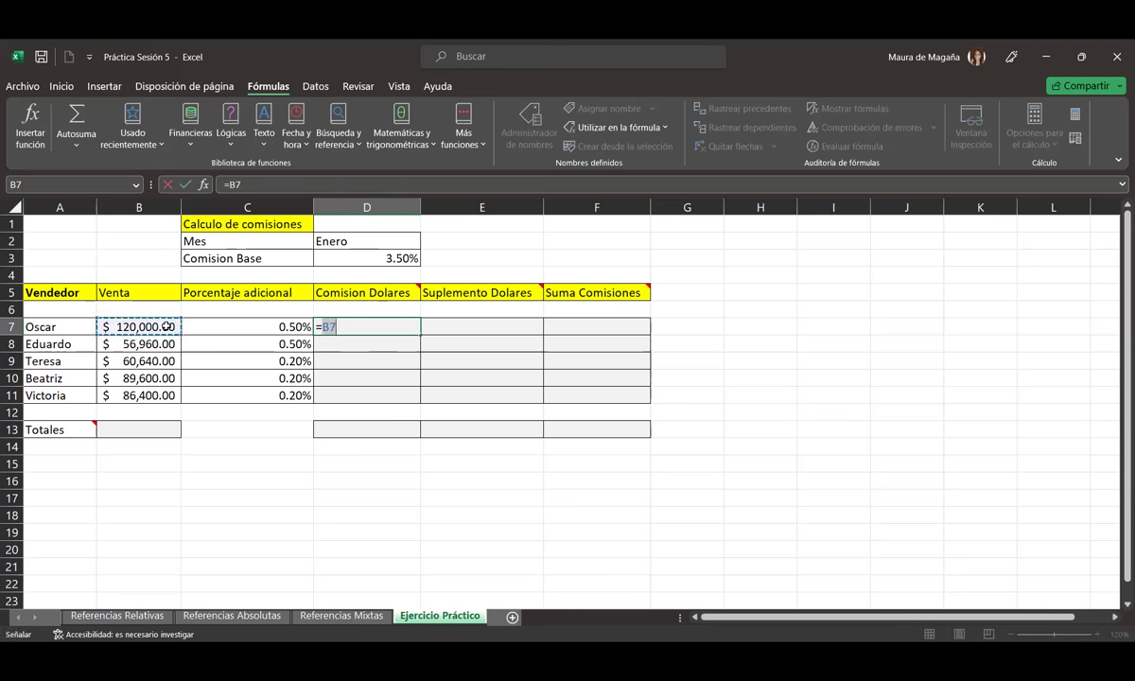
pyautogui.write('*')
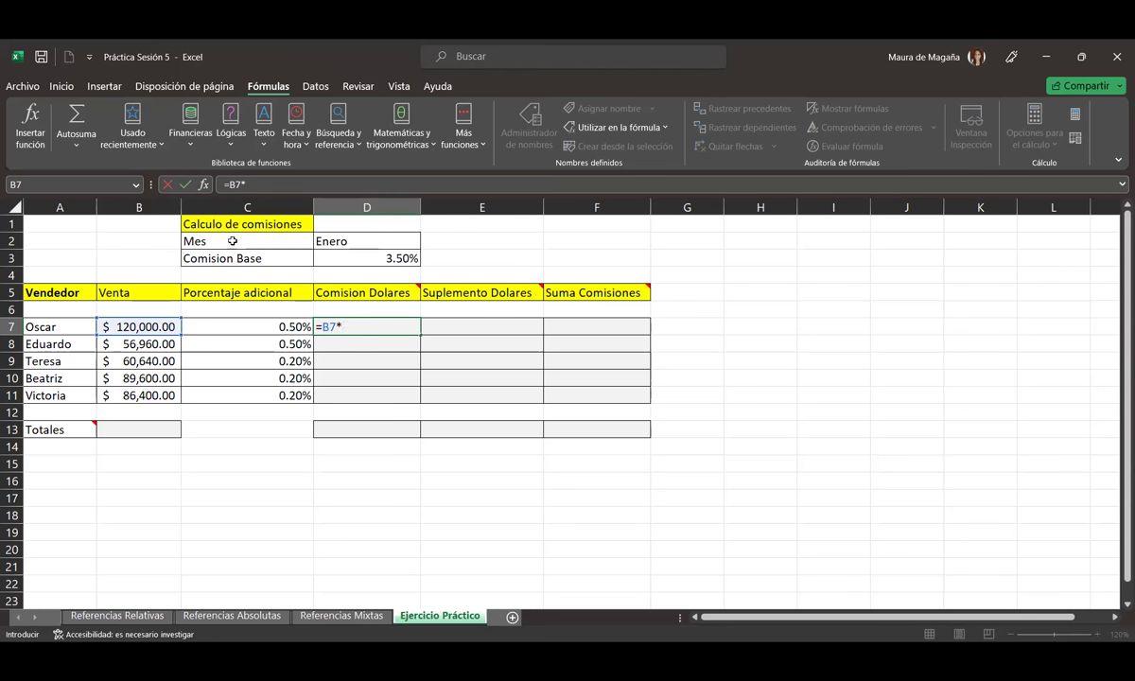
pyautogui.click(325, 257)
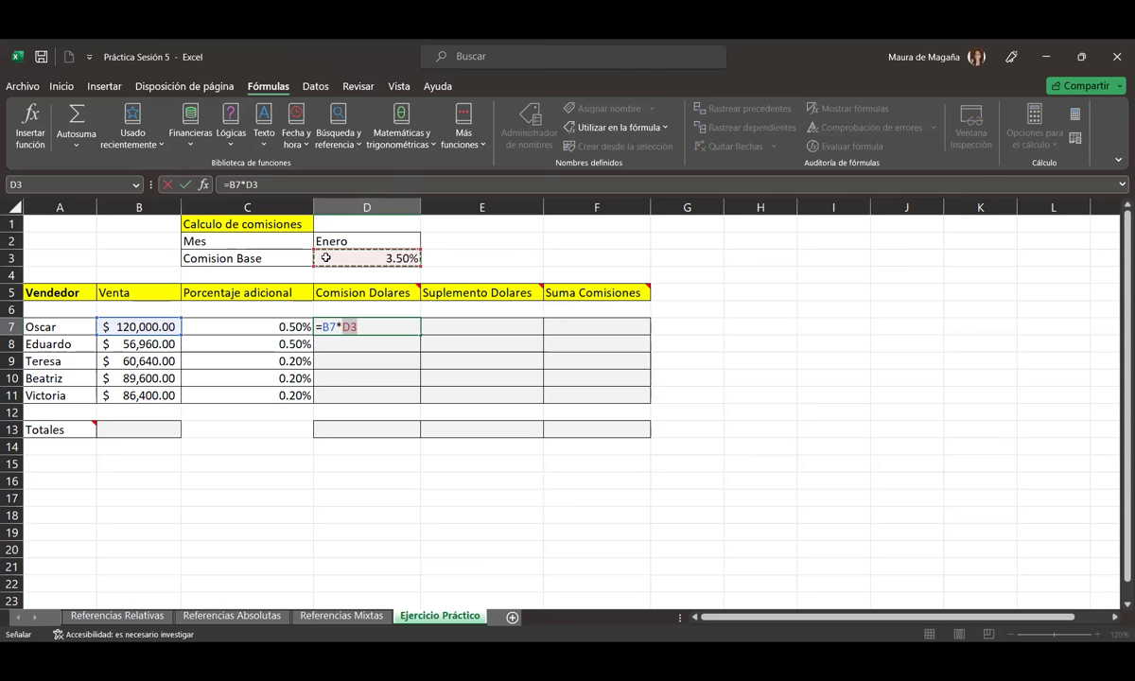
pyautogui.press('F4')
pyautogui.press('Return')
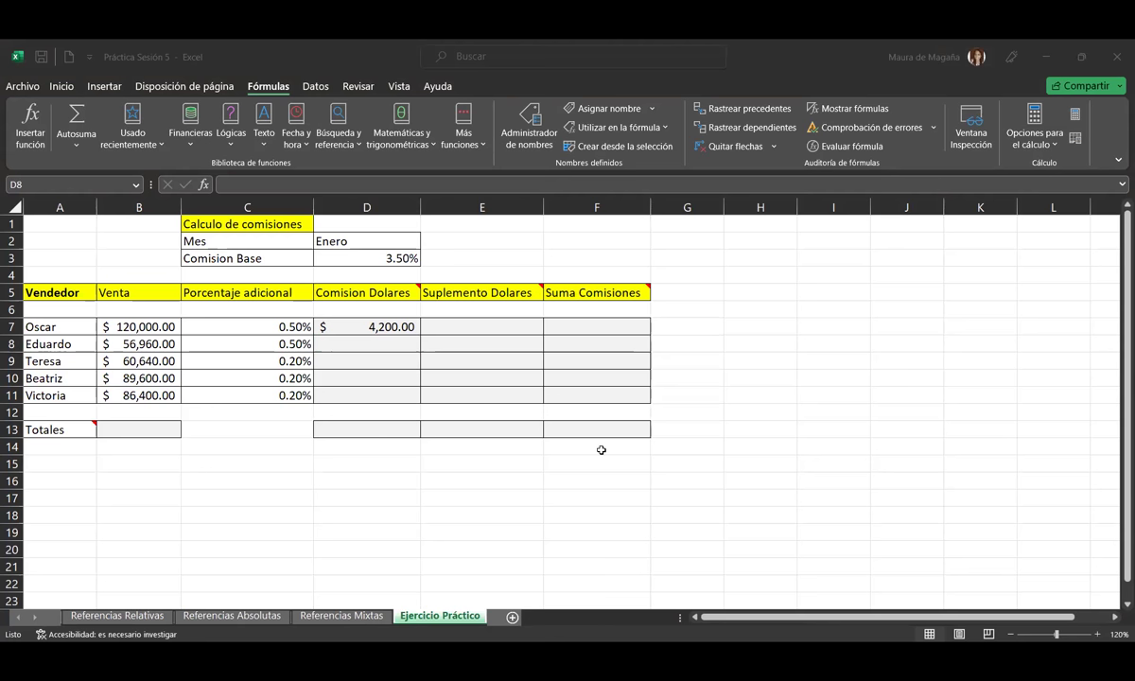
pyautogui.moveTo(1123, 344); pyautogui.dragTo(1123, 344)
pyautogui.moveTo(1123, 344); pyautogui.dragTo(1123, 344)
pyautogui.click(1123, 345)
pyautogui.click(1123, 345)
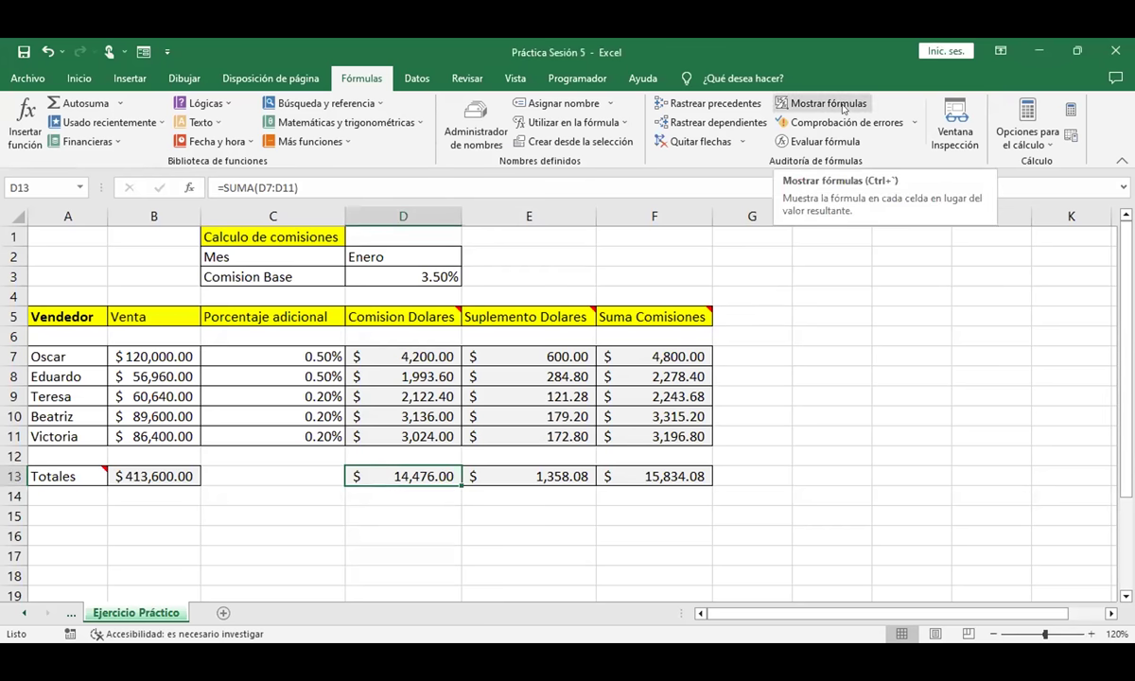
# Step: Display the formulas of the completed commission table to examine its commission, supplement, sum and total columns, and turn the formula display off
pyautogui.click(844, 106)
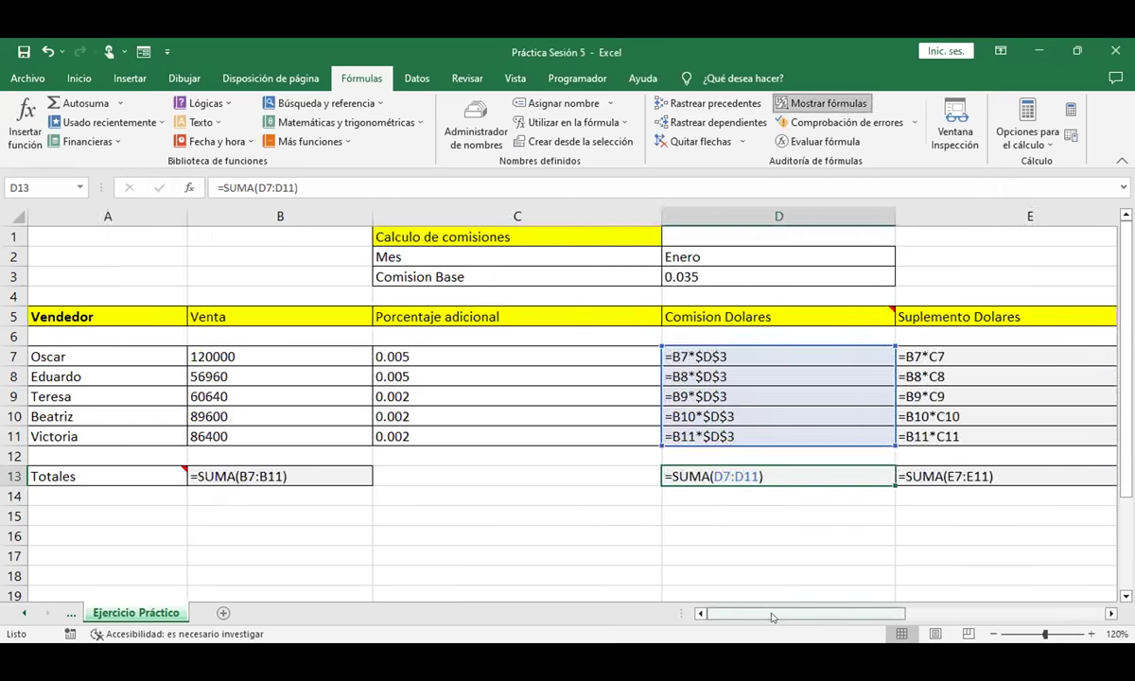
pyautogui.moveTo(775, 613); pyautogui.dragTo(852, 629)
pyautogui.click(993, 634)
pyautogui.click(992, 634)
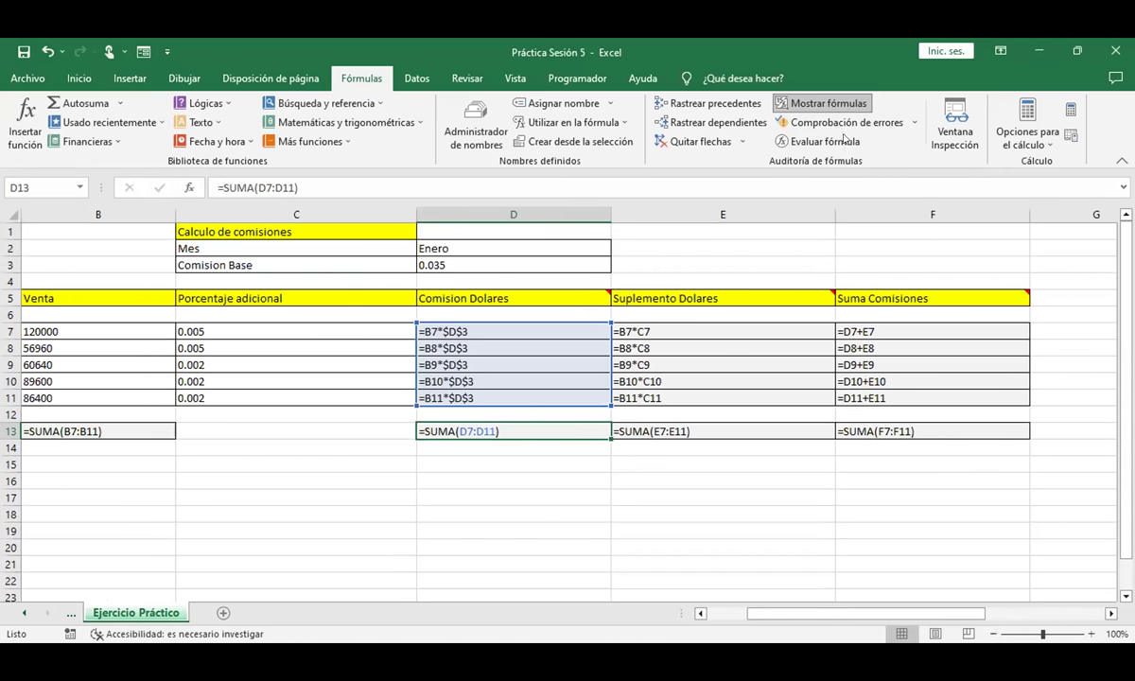
pyautogui.click(819, 106)
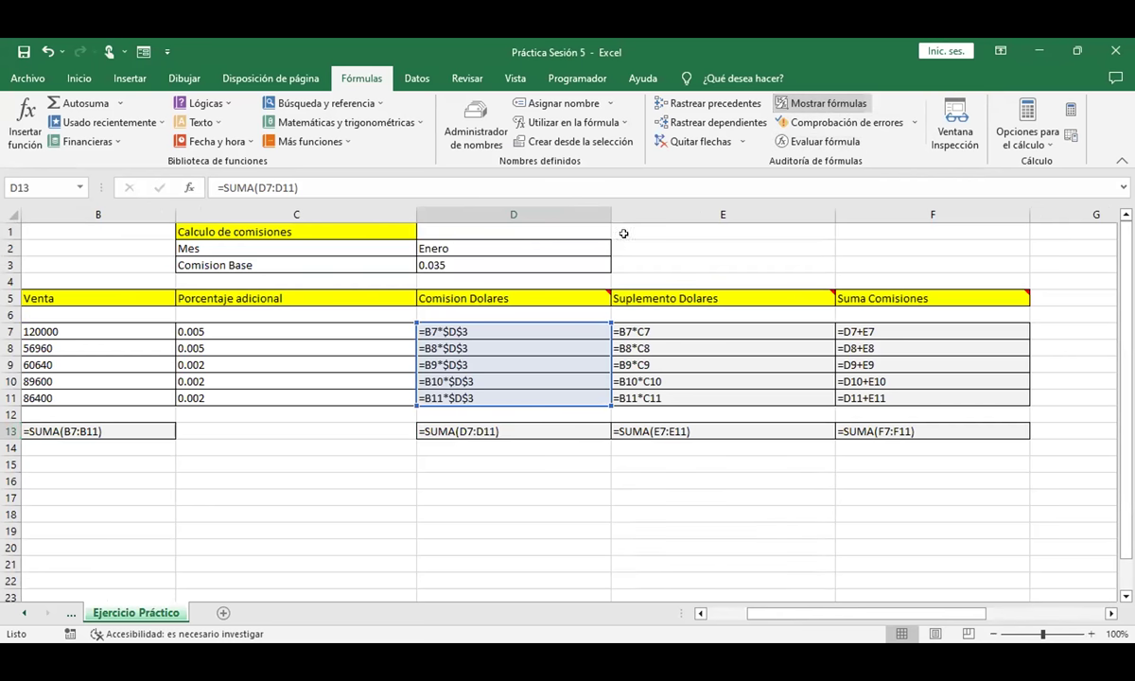
pyautogui.click(643, 367)
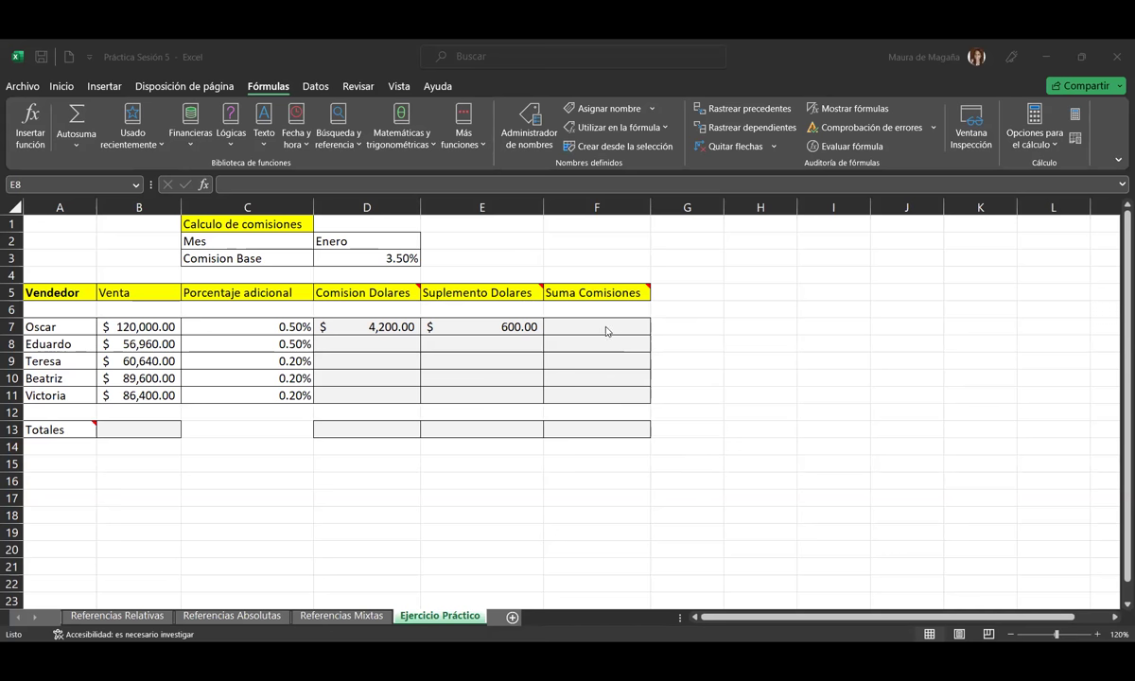
# Step: Clear the first seller's commission and supplement formulas from D7:E7
pyautogui.moveTo(383, 326); pyautogui.dragTo(461, 328)
pyautogui.press('Delete')
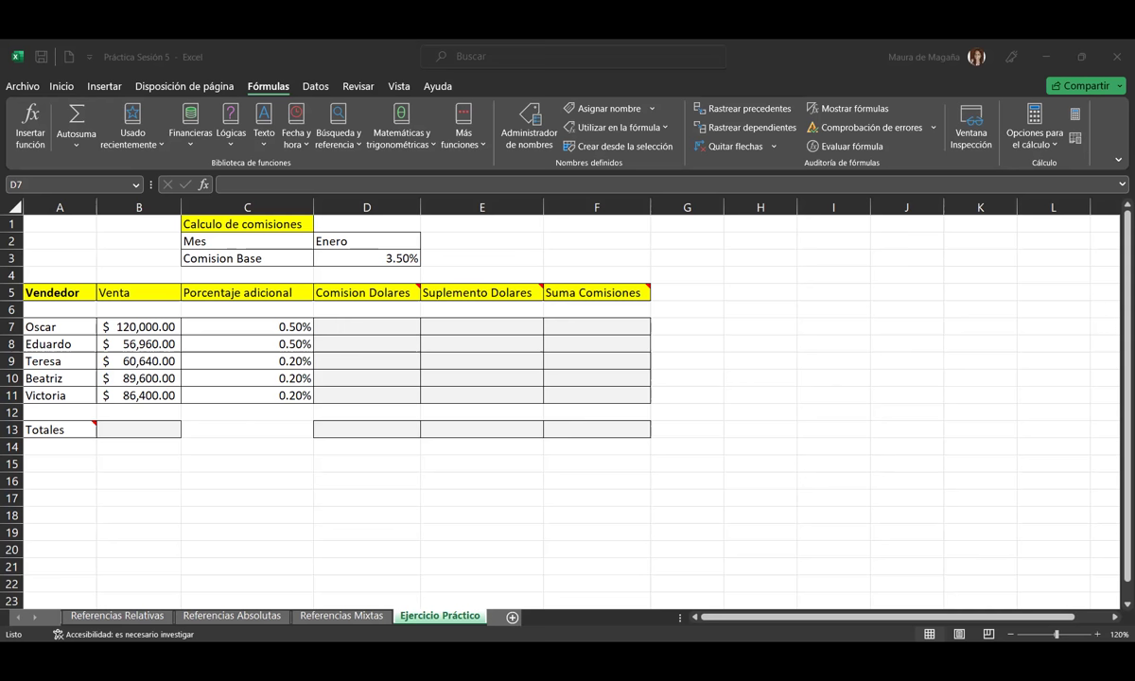
pyautogui.hotkey('alt', 'Tab')
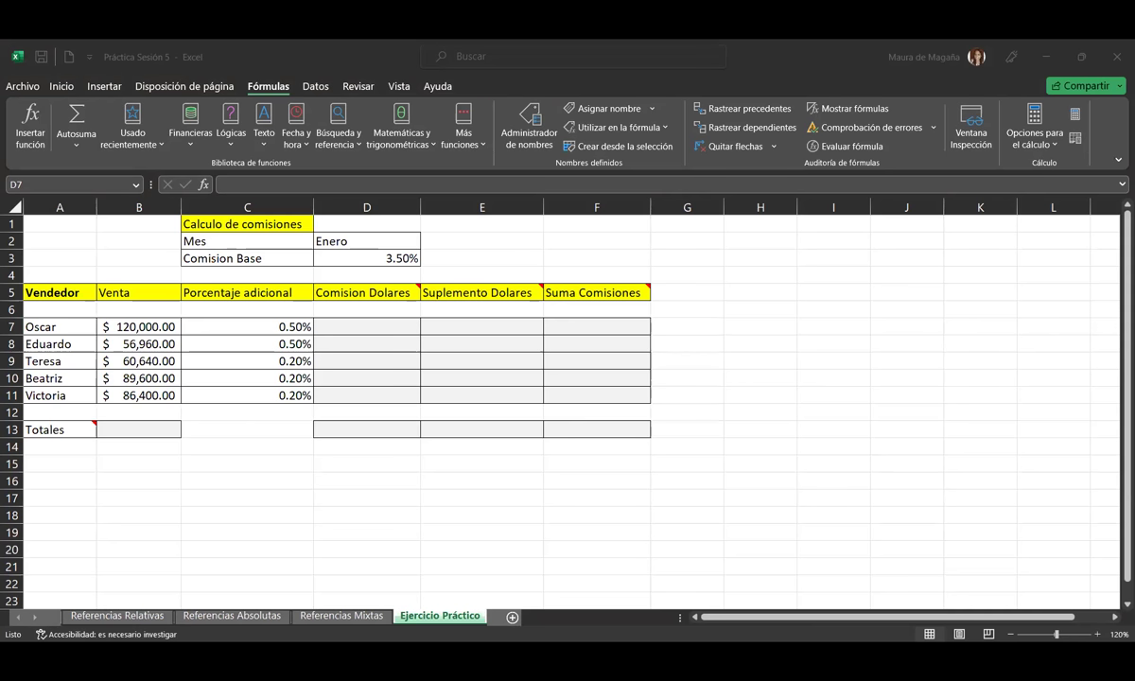
# Step: Calculate the first seller's Comision Dolares in D7 with =B7*D3, using relative references for the sale and the base commission
pyautogui.click(368, 326)
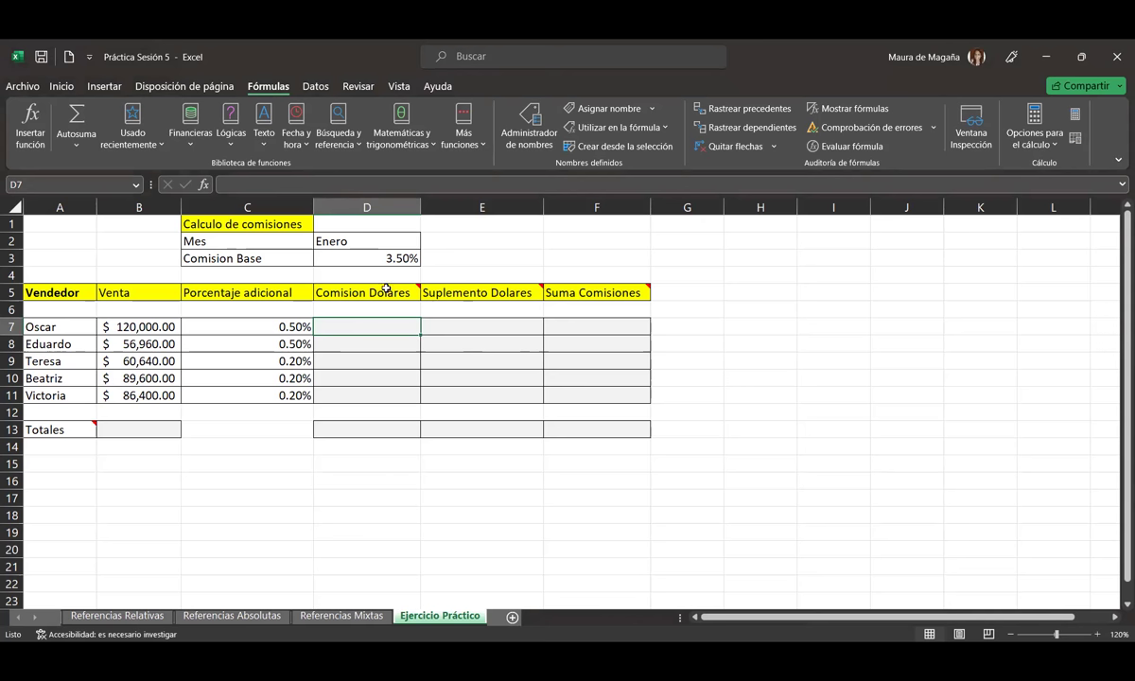
pyautogui.moveTo(386, 288)
pyautogui.click(374, 257)
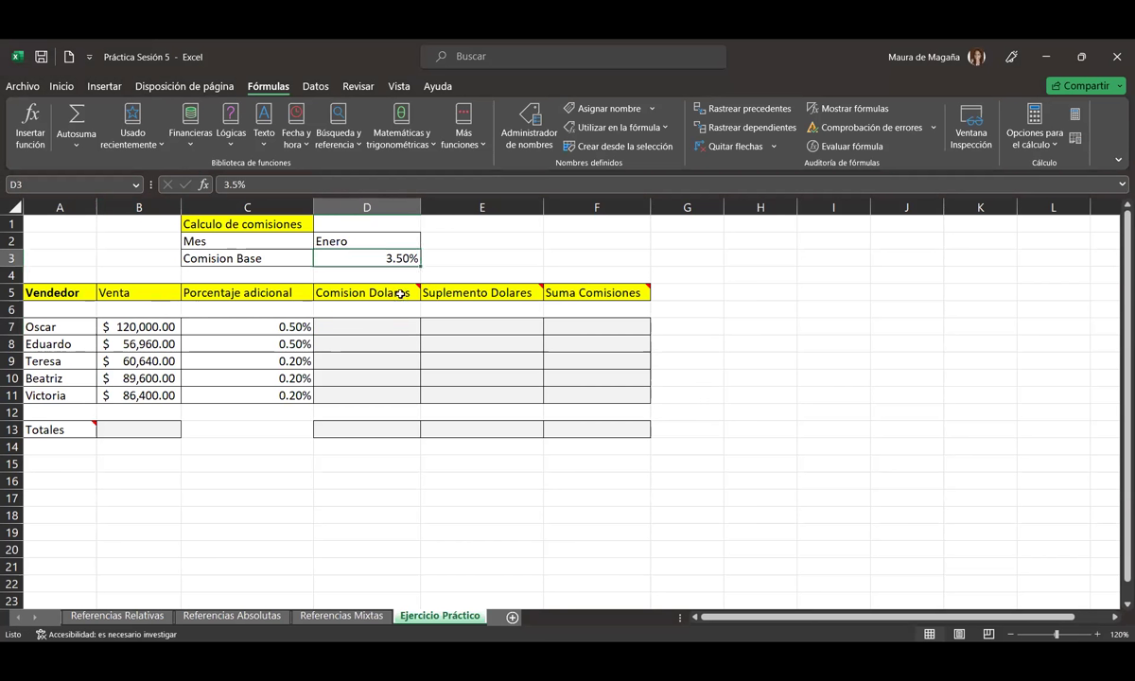
pyautogui.click(414, 338)
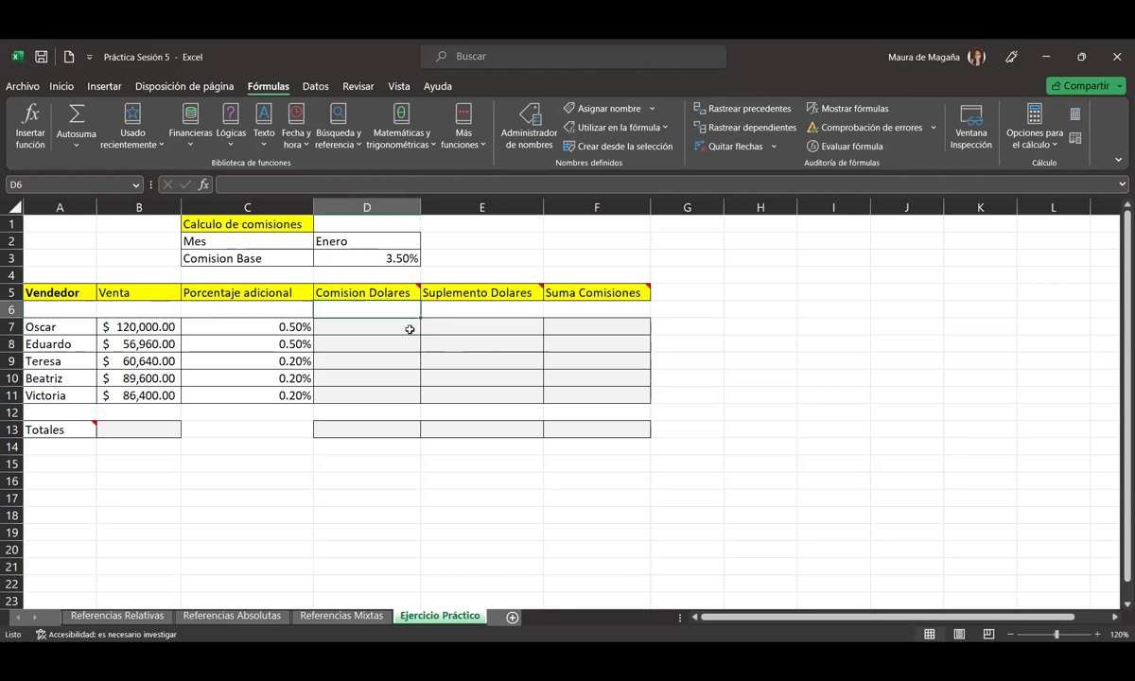
pyautogui.click(410, 329)
pyautogui.write('=')
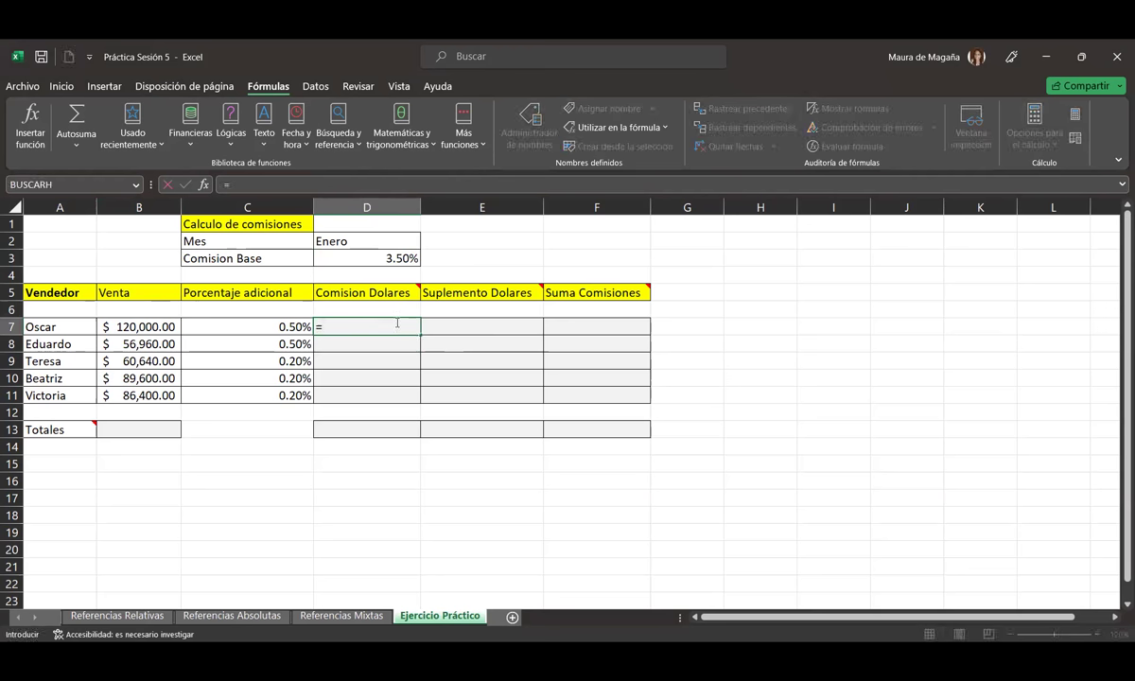
pyautogui.click(138, 323)
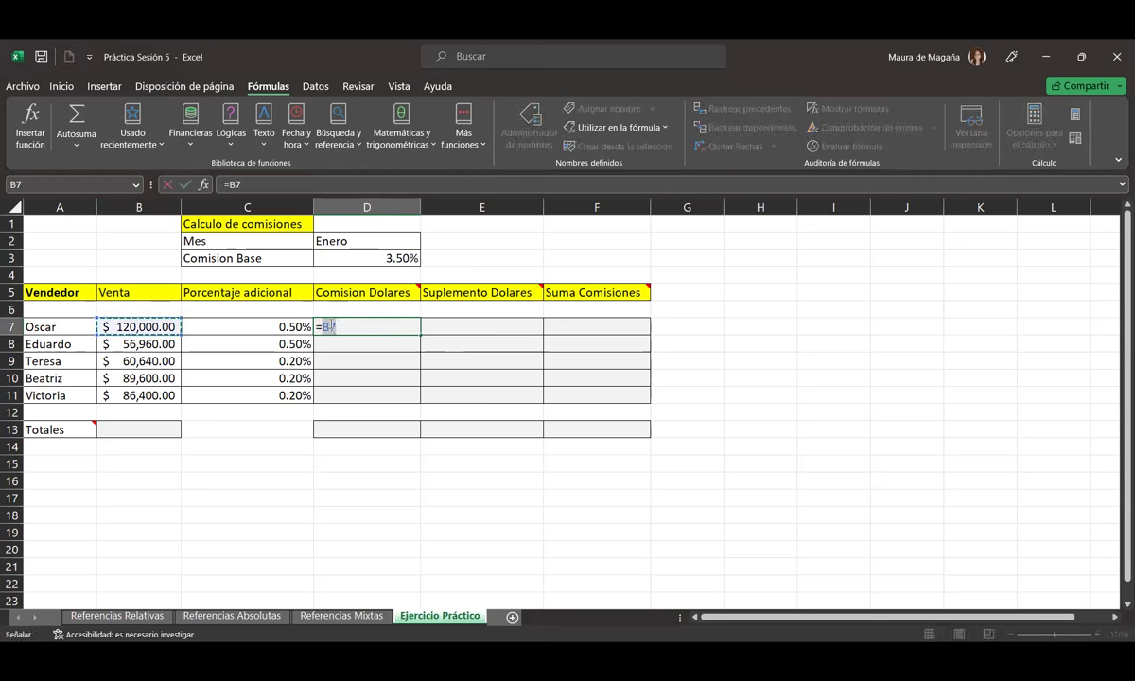
pyautogui.write('*')
pyautogui.click(383, 258)
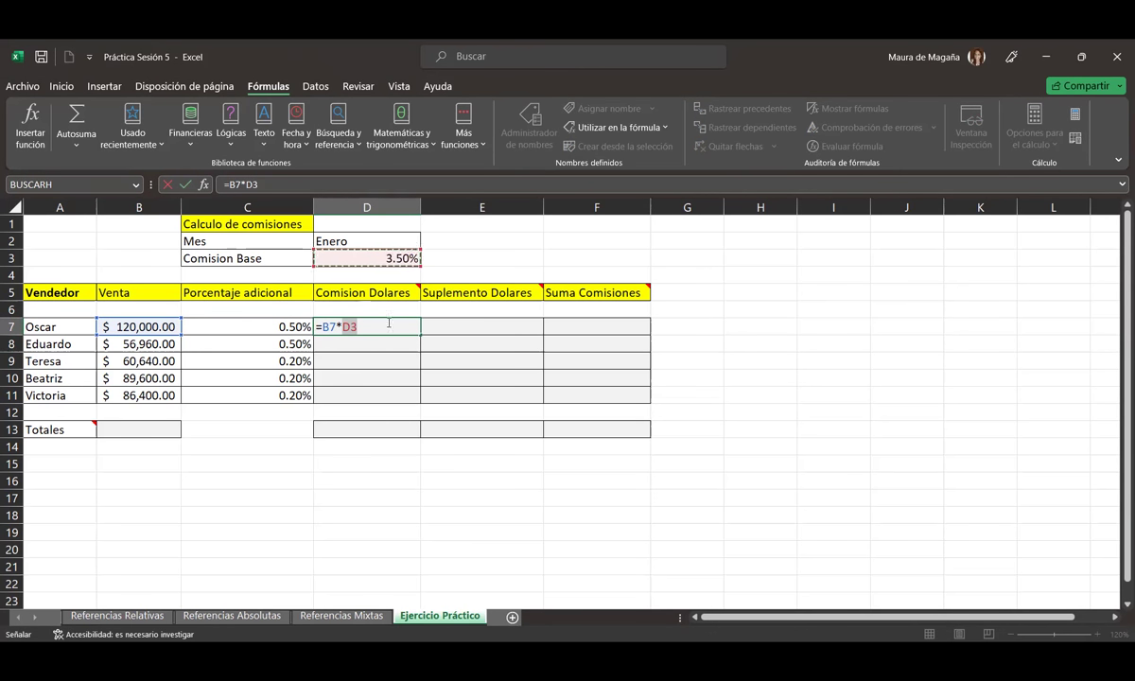
pyautogui.hotkey('ctrl', 'Return')
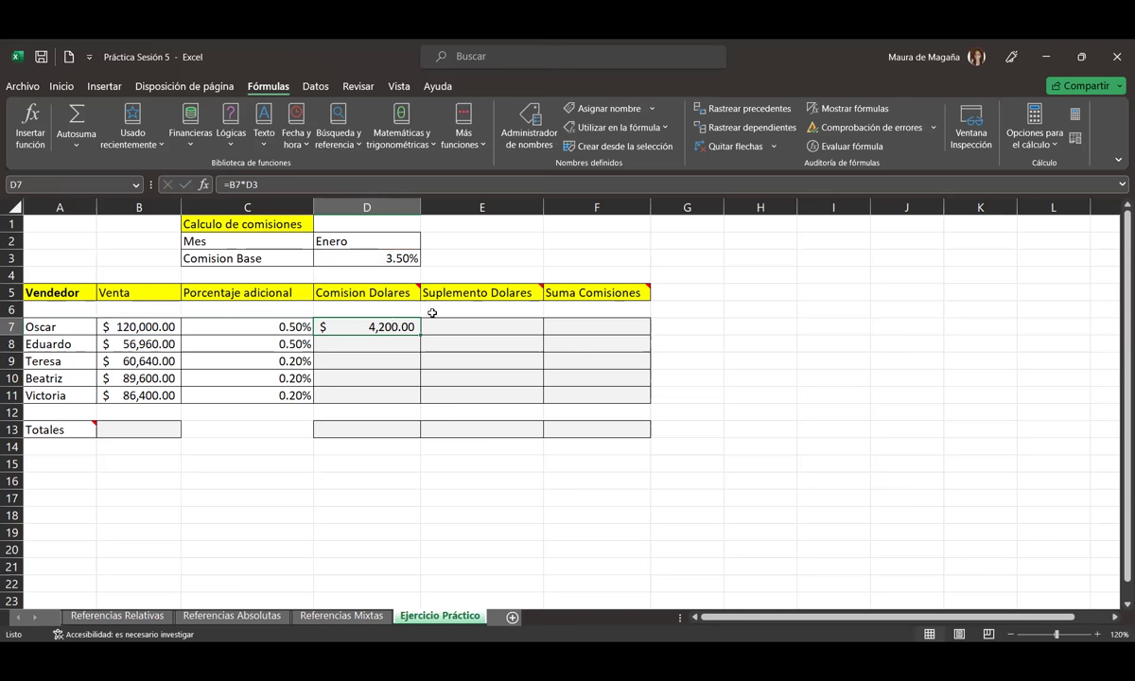
# Step: Try to copy the relative formula from D7 down to D11, inspect the copied formulas, and undo the fill
pyautogui.moveTo(421, 334); pyautogui.dragTo(421, 401)
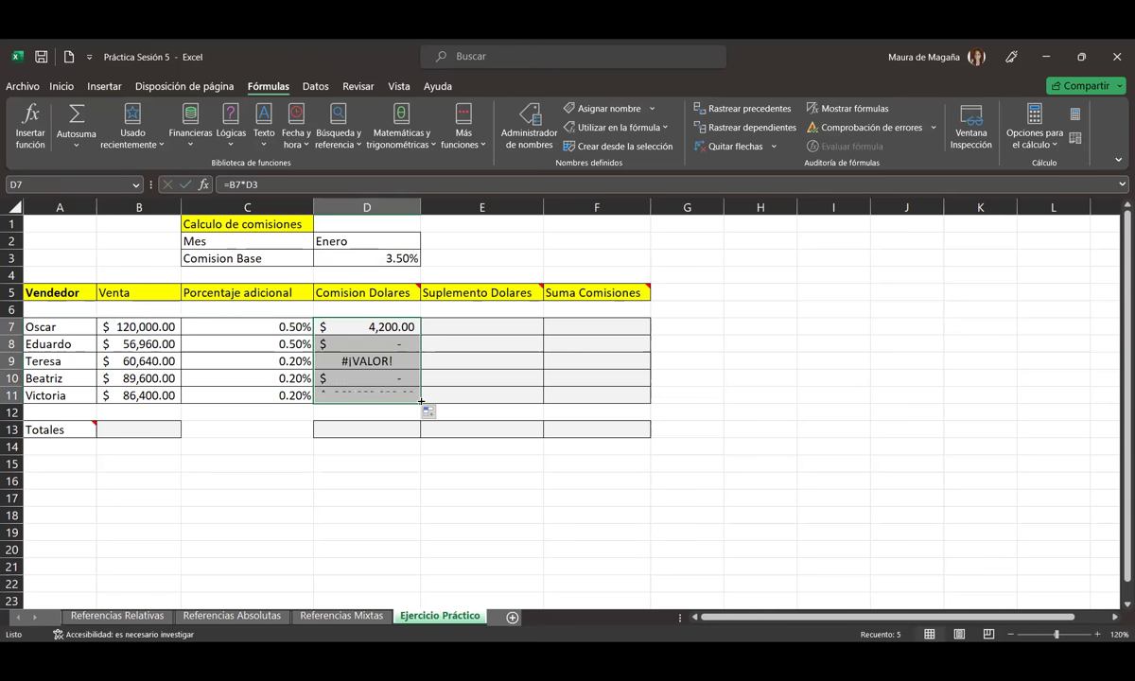
pyautogui.click(381, 344)
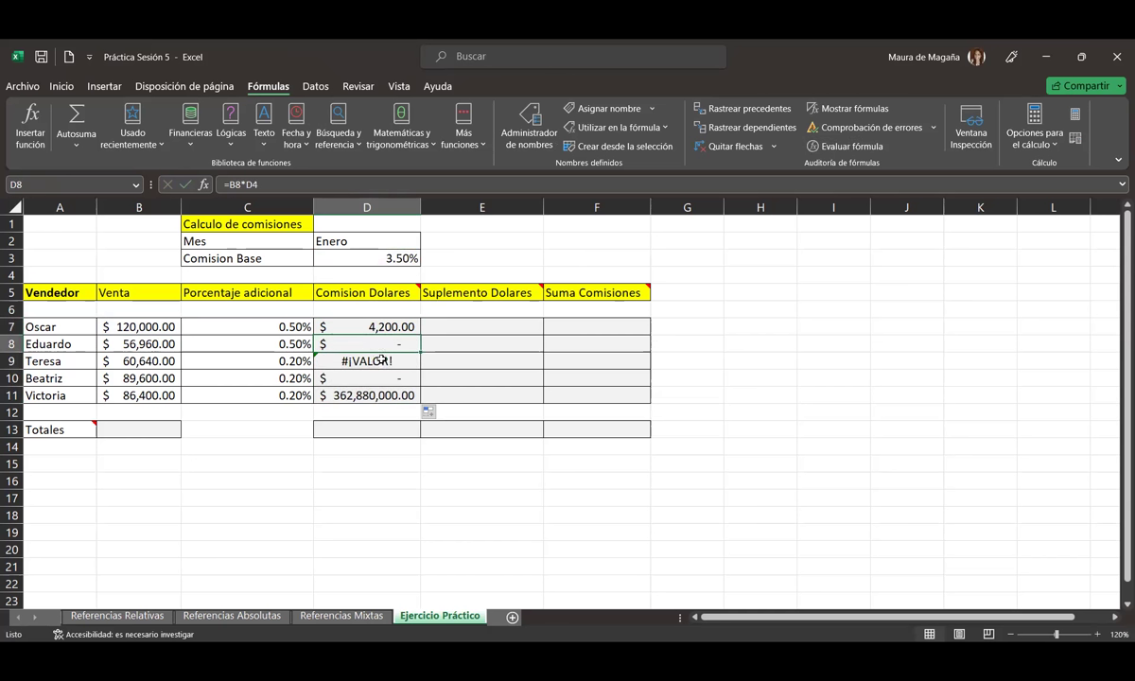
pyautogui.click(381, 361)
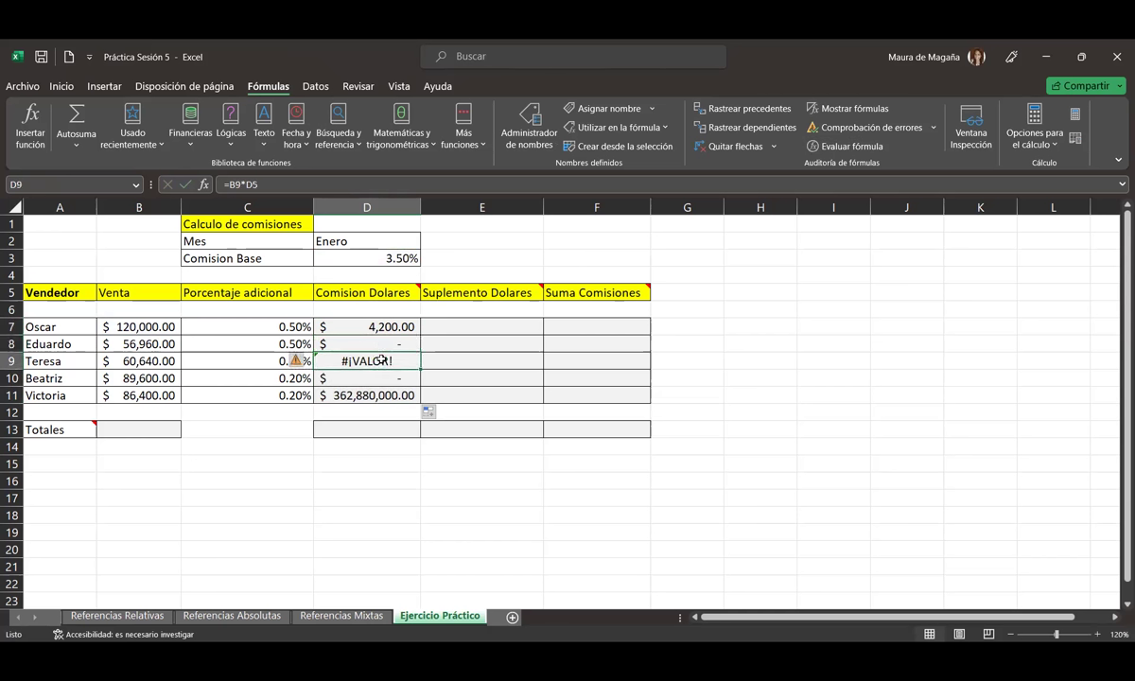
pyautogui.click(382, 379)
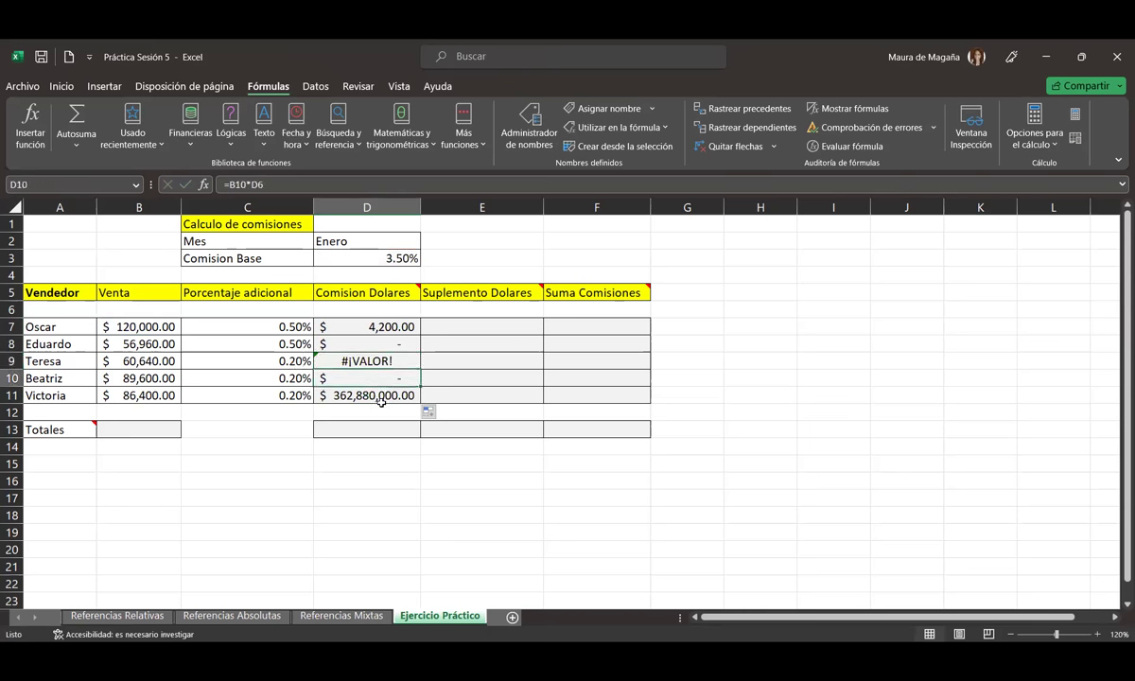
pyautogui.click(380, 398)
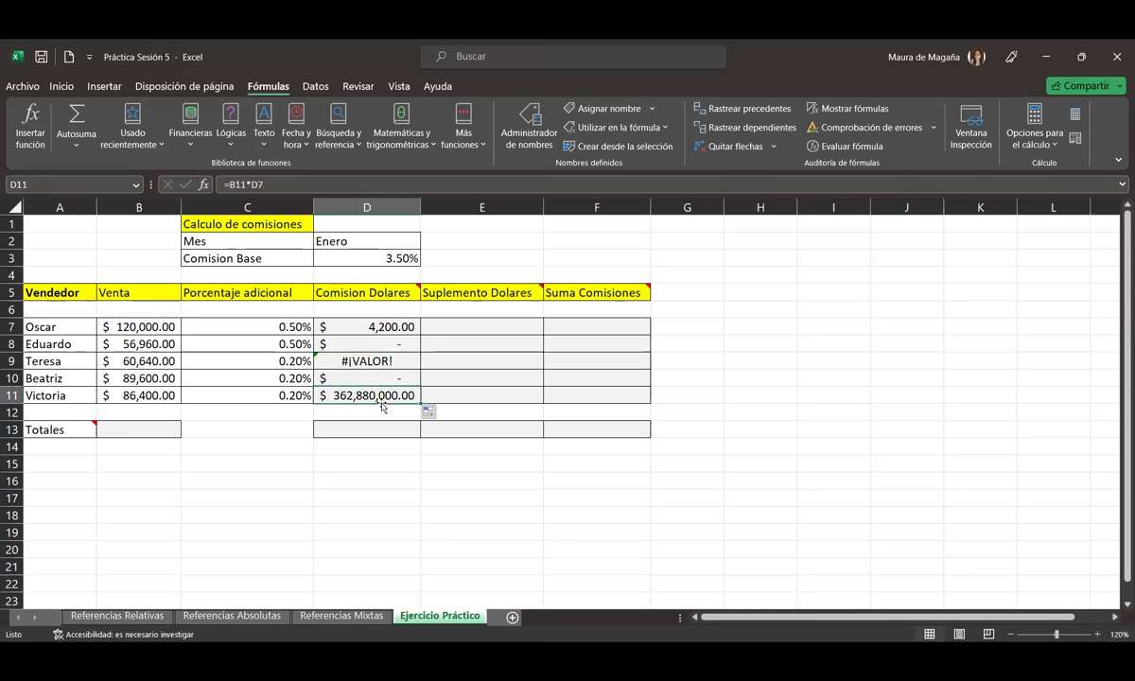
pyautogui.moveTo(394, 340); pyautogui.dragTo(394, 341)
pyautogui.press('Escape')
pyautogui.hotkey('ctrl', 'z')
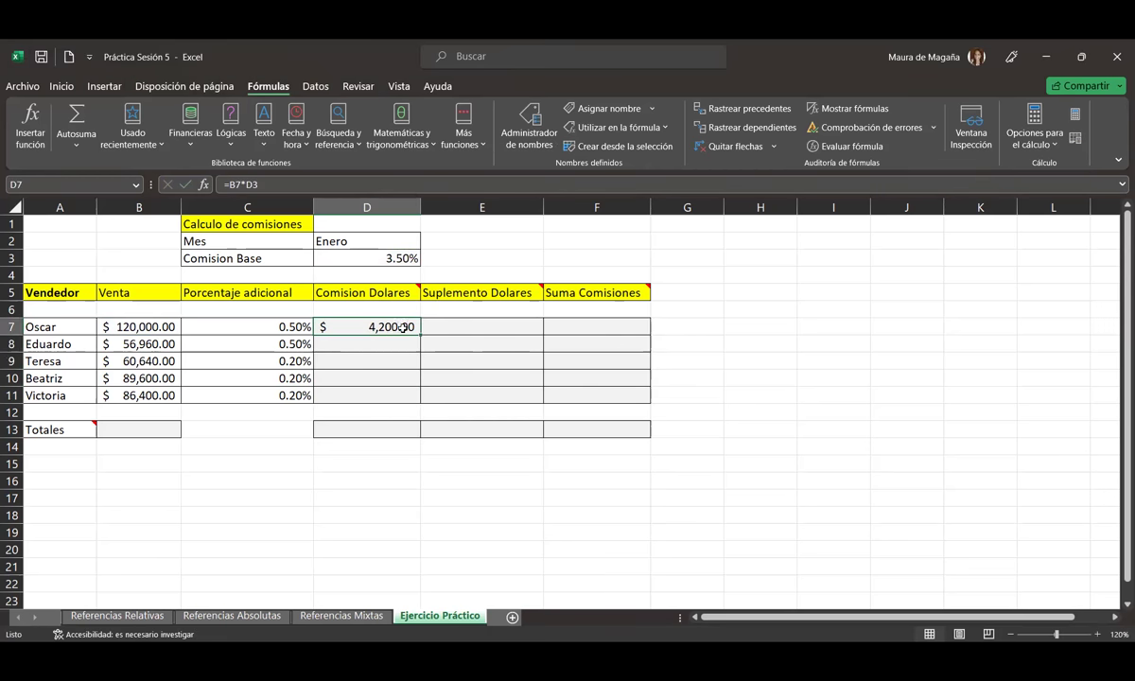
# Step: Make the base commission reference in D7 absolute as =B7*$D$3 and fill the formula down to D11
pyautogui.doubleClick(403, 328)
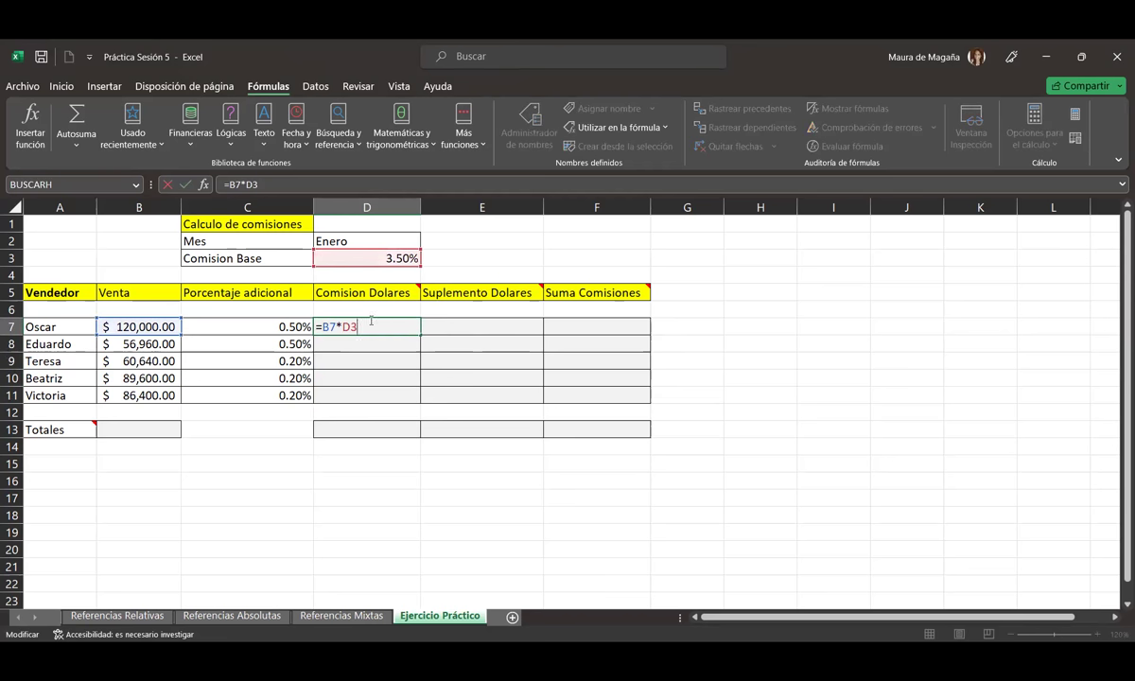
pyautogui.press('F4')
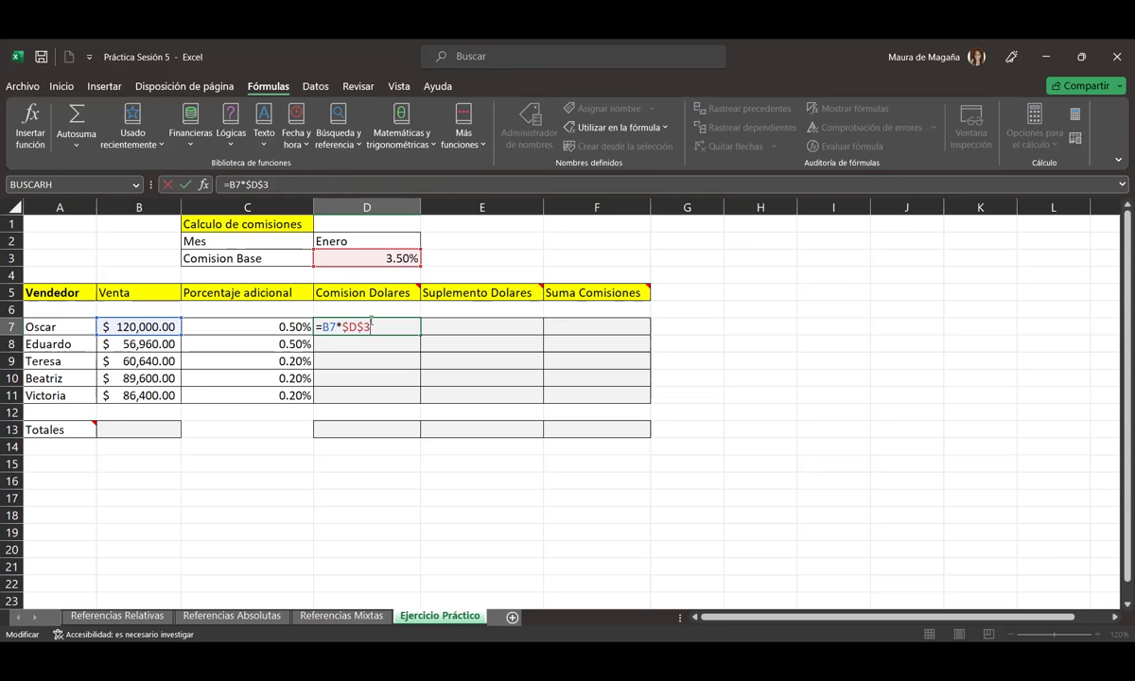
pyautogui.press('Return')
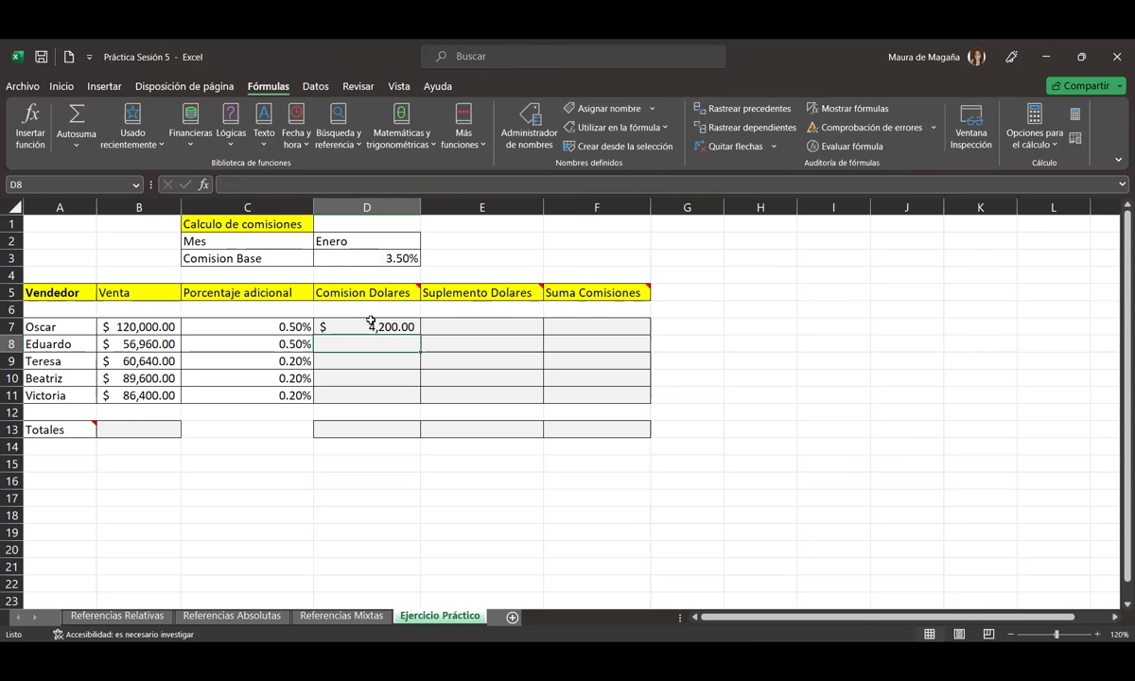
pyautogui.click(371, 323)
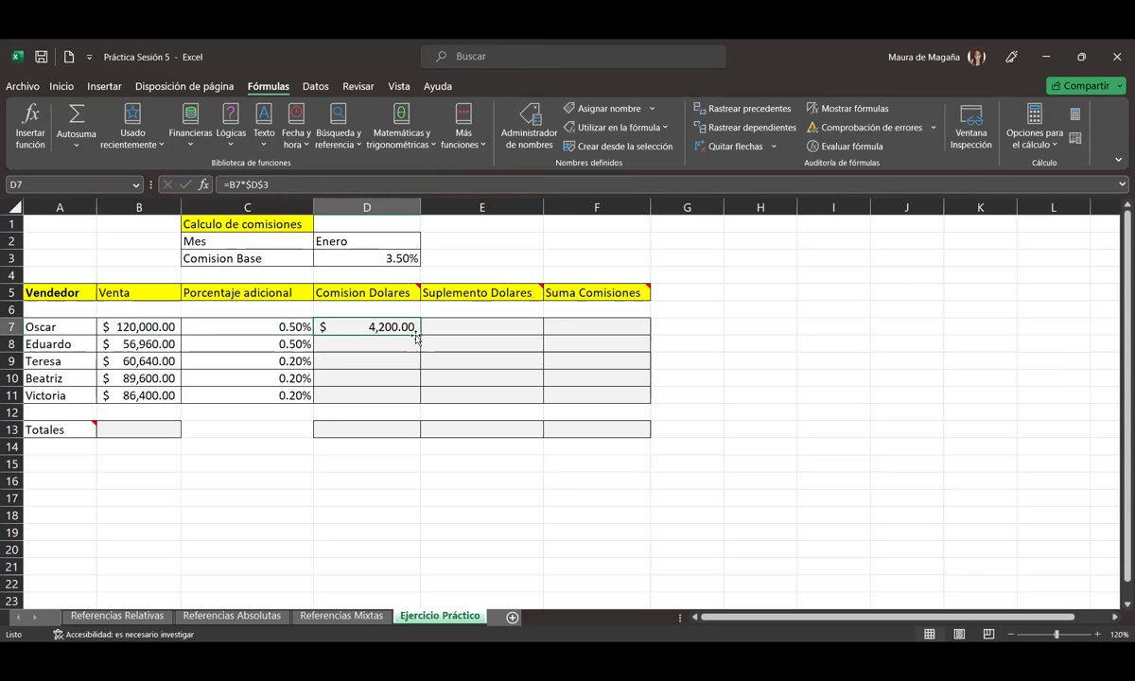
pyautogui.moveTo(419, 335); pyautogui.dragTo(423, 403)
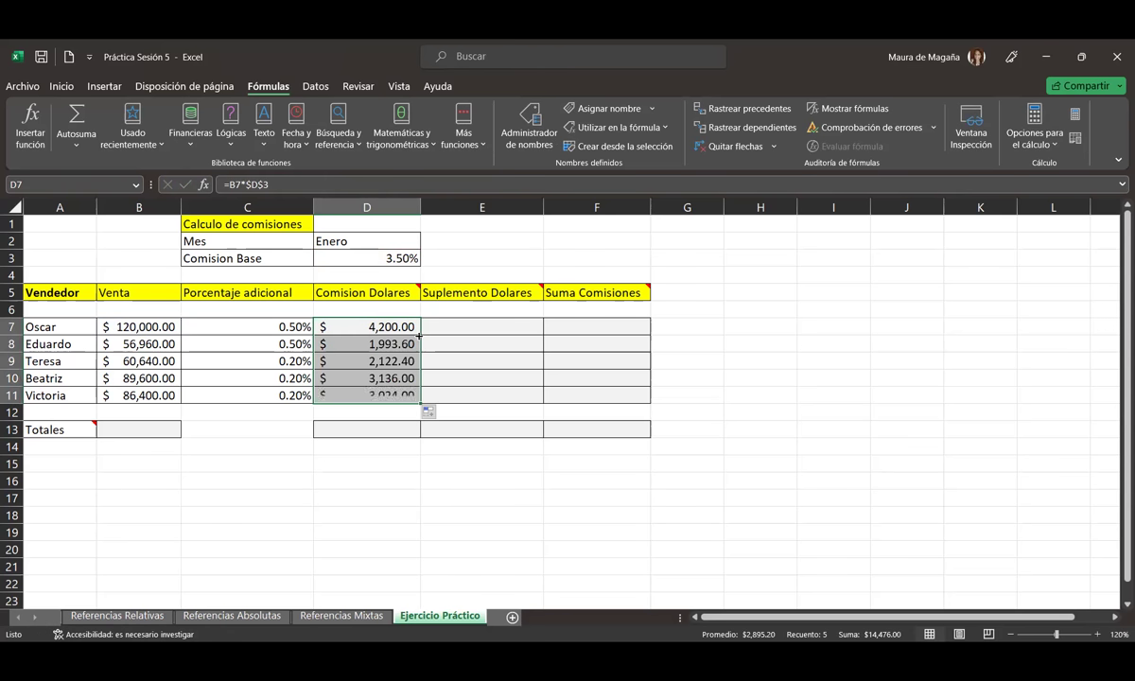
# Step: Display the sheet's formulas to check the Comision Dolares references in D7:D11, and turn the formula display off
pyautogui.click(854, 108)
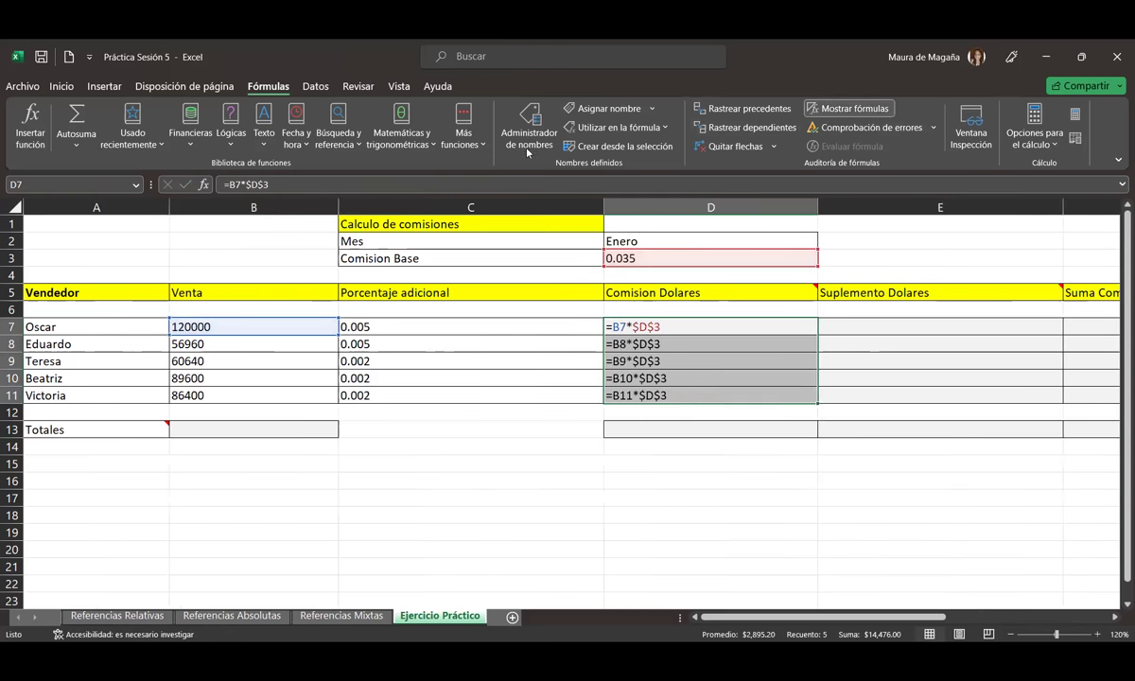
pyautogui.click(695, 322)
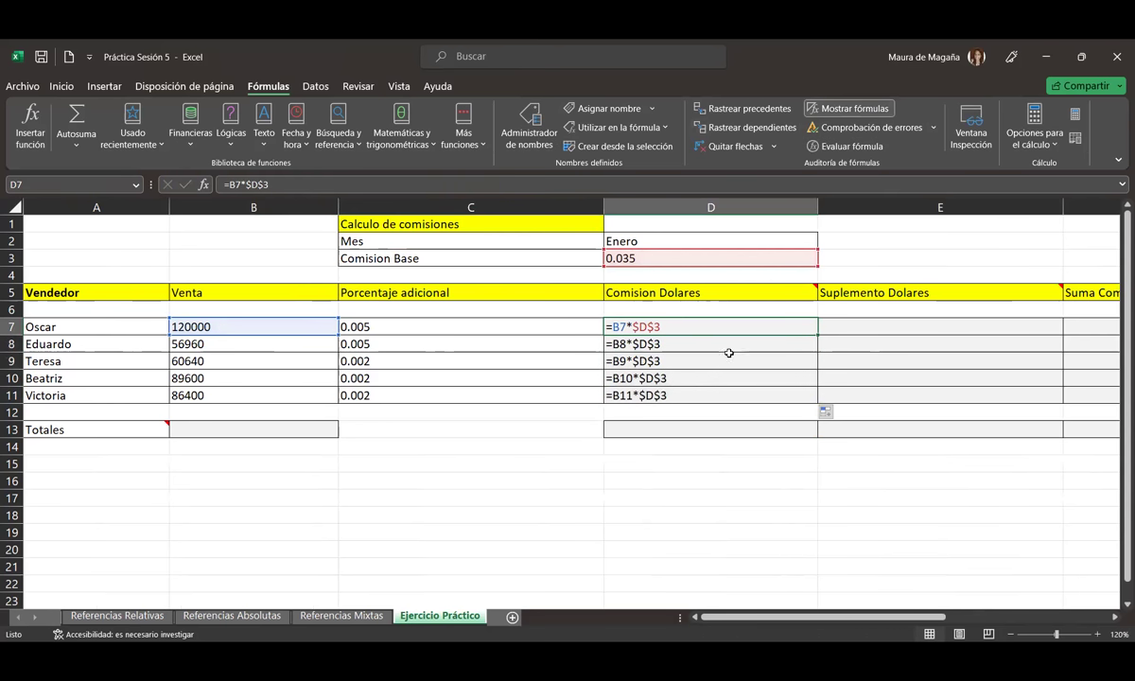
pyautogui.click(732, 347)
pyautogui.click(730, 362)
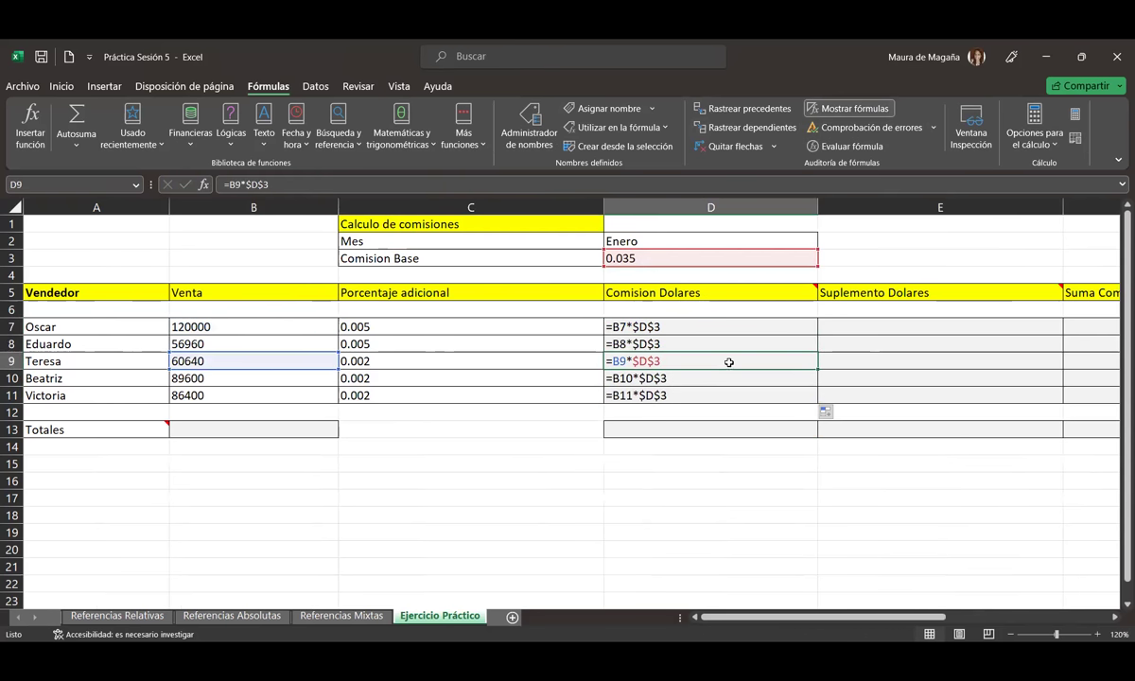
pyautogui.click(726, 395)
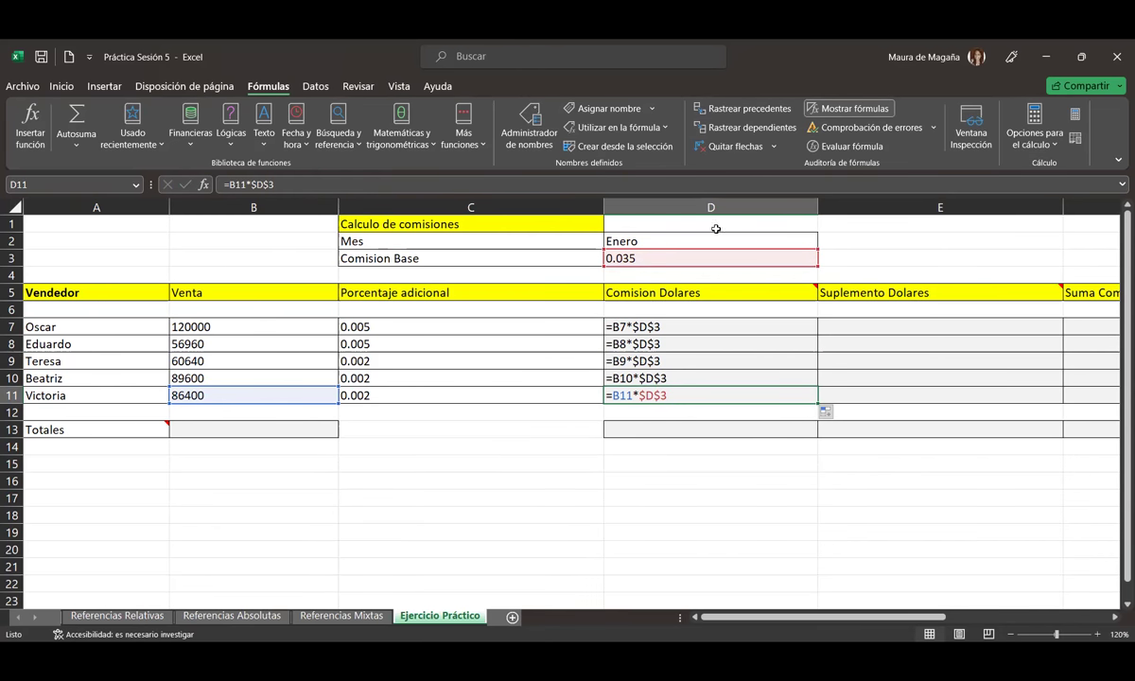
pyautogui.click(830, 109)
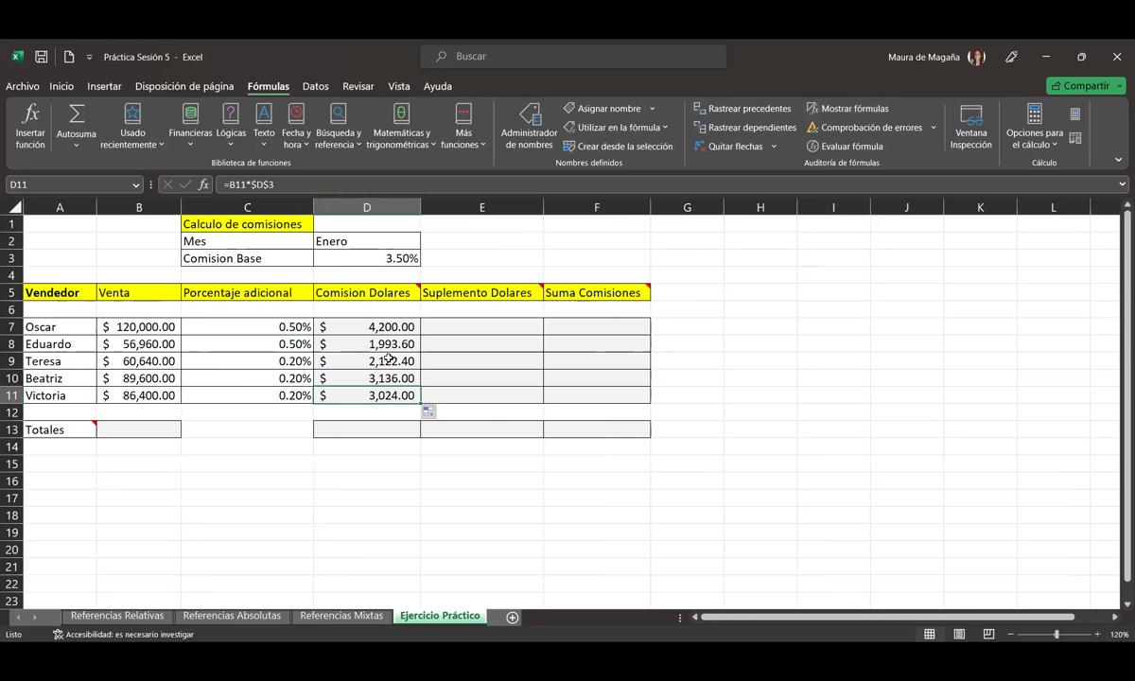
# Step: Calculate the Suplemento Dolares in E7 with =B7*C7 and fill the formula down to E11
pyautogui.click(497, 325)
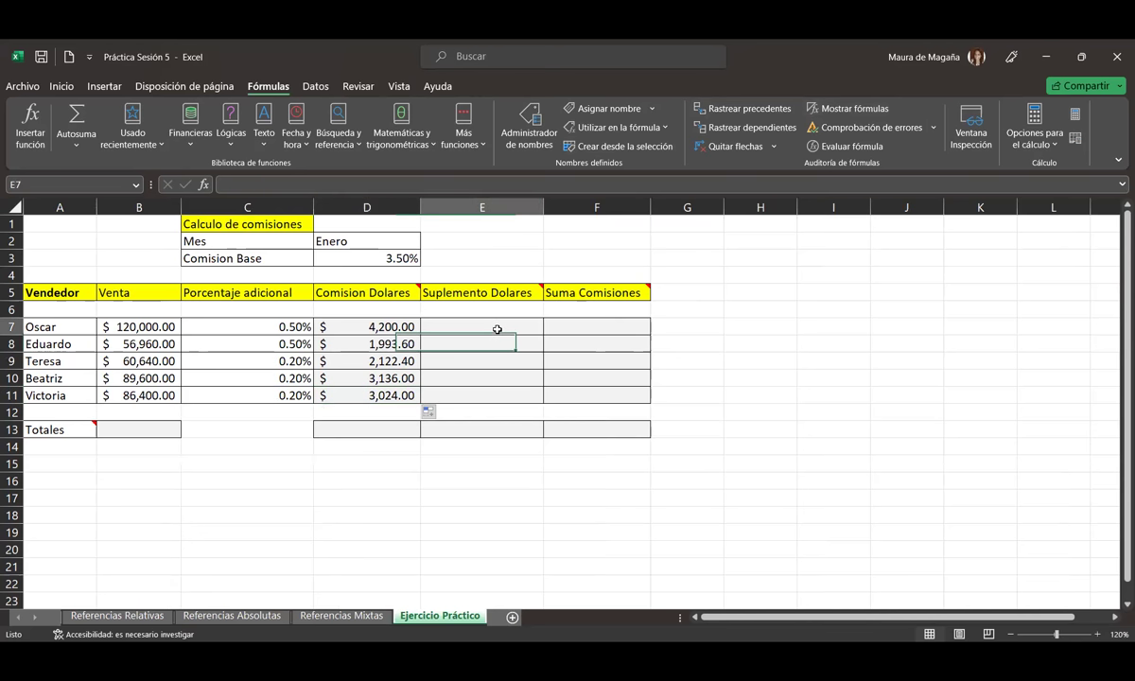
pyautogui.moveTo(526, 291)
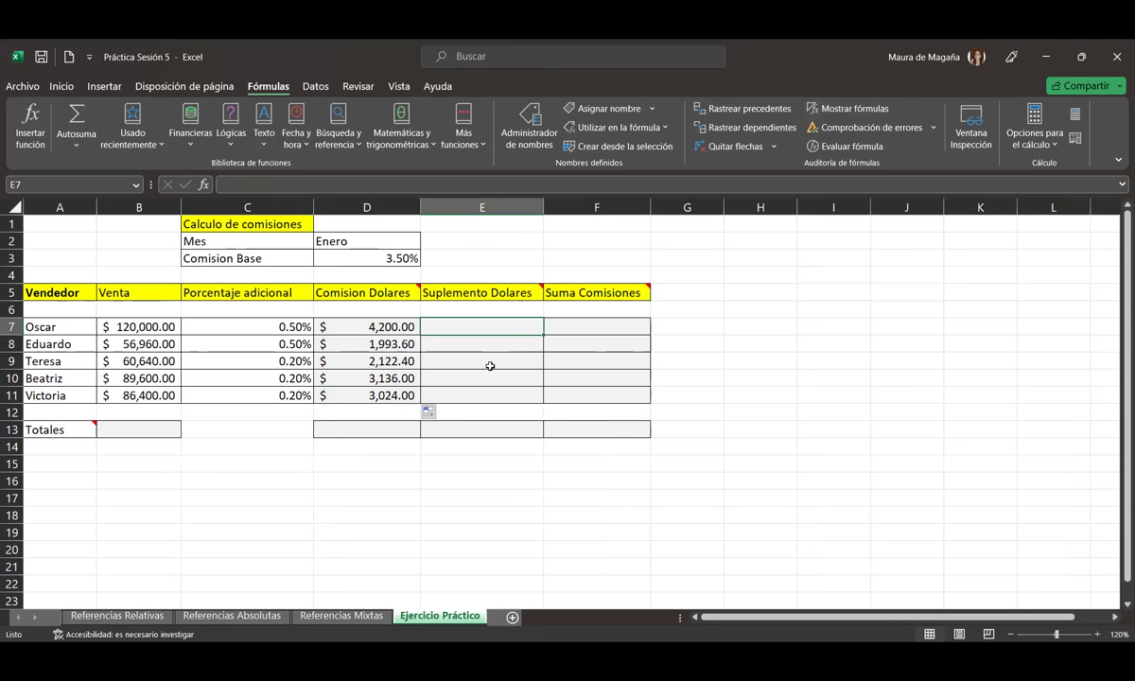
pyautogui.write('=')
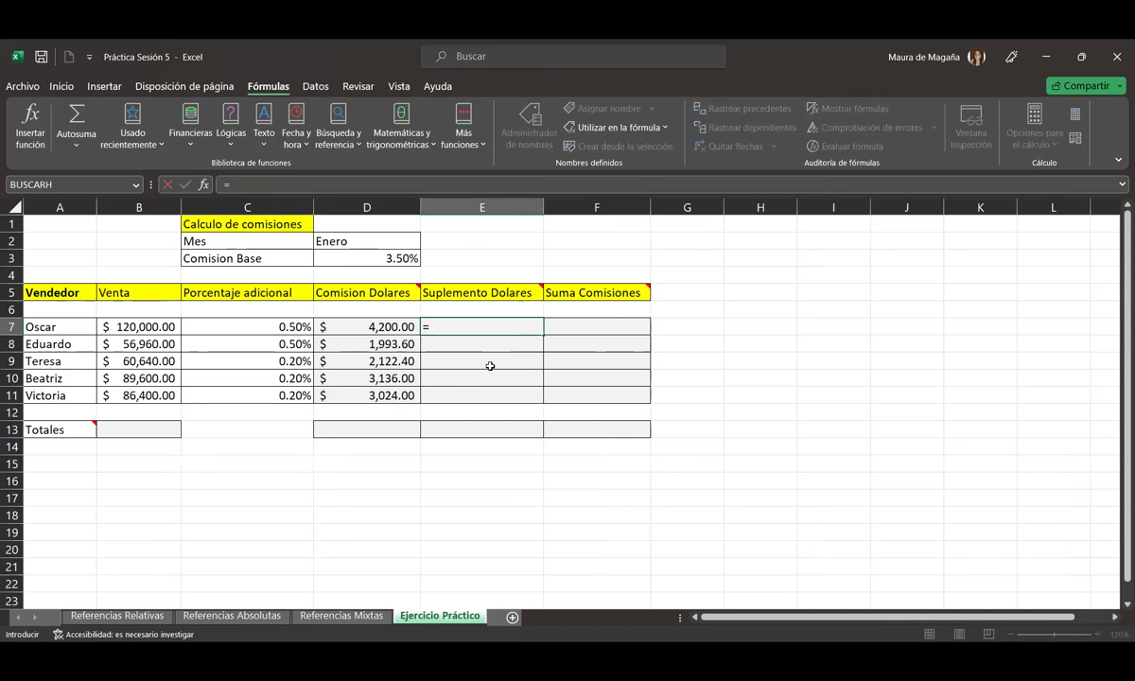
pyautogui.click(145, 320)
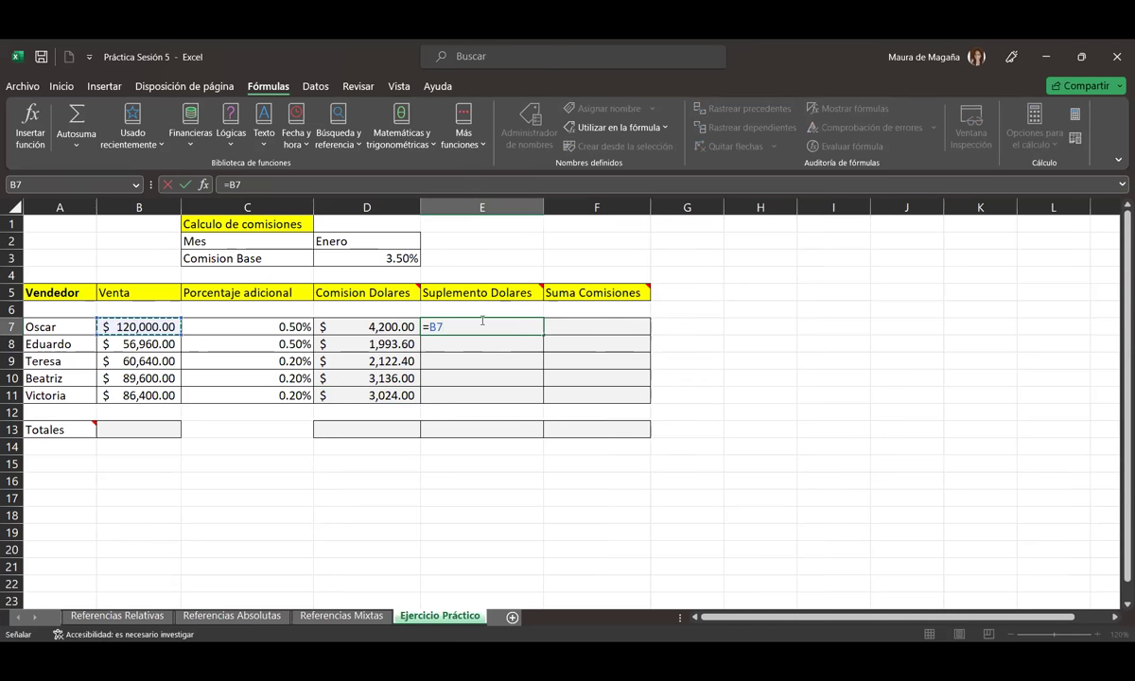
pyautogui.write('*')
pyautogui.click(238, 323)
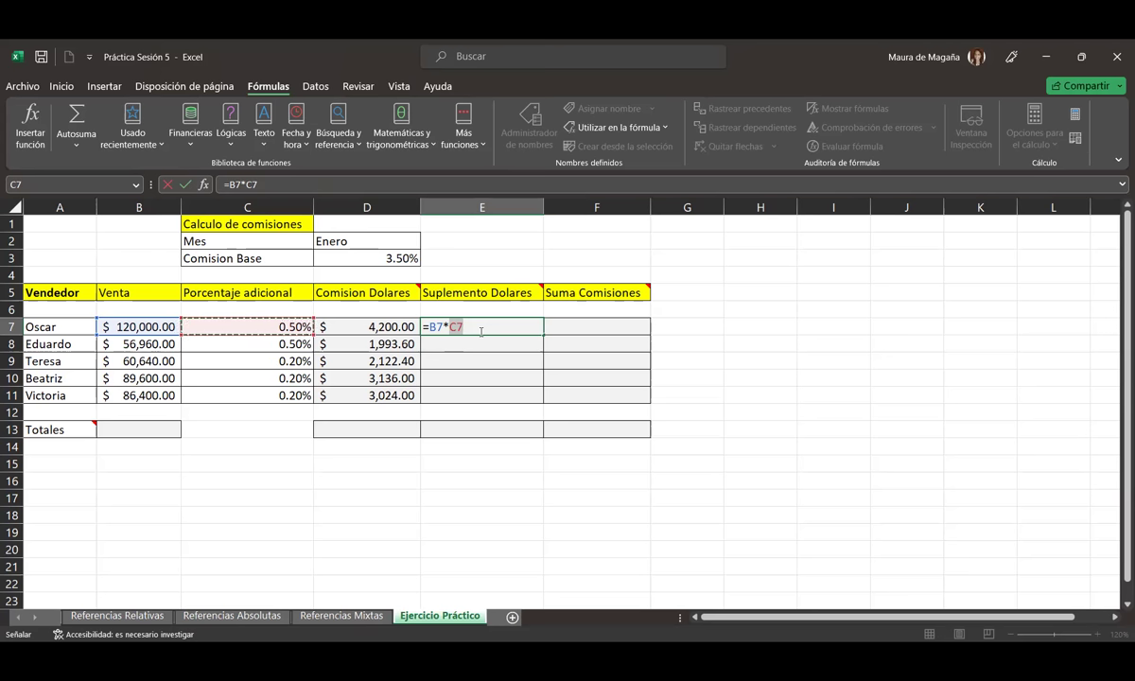
pyautogui.press('Return')
pyautogui.click(485, 326)
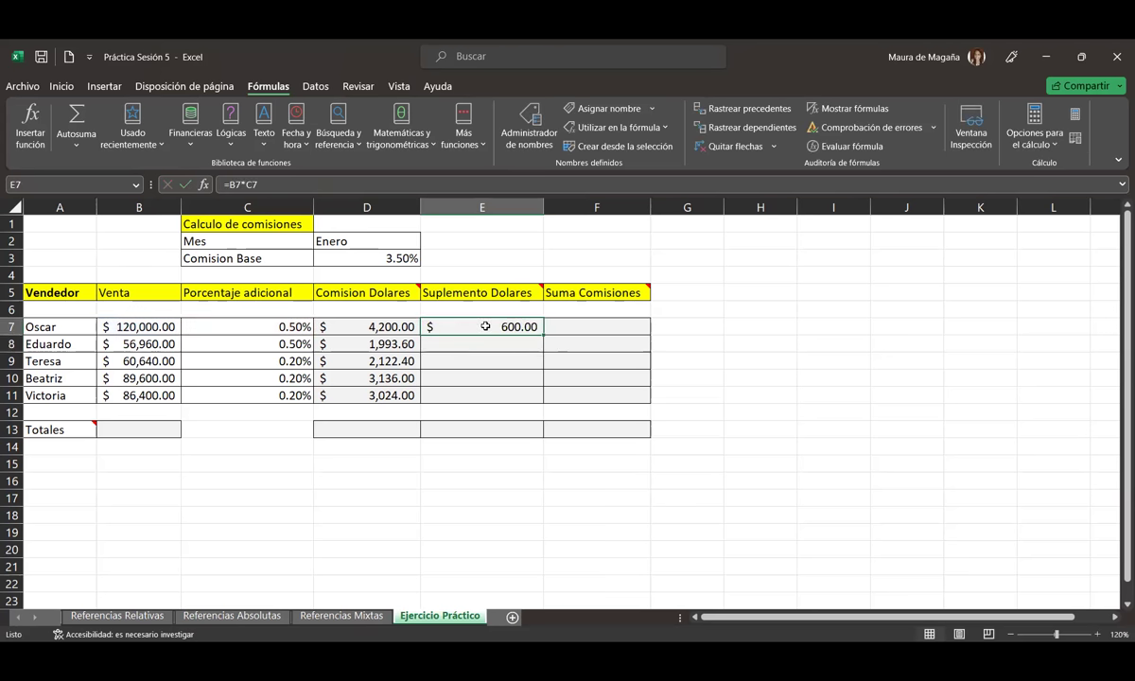
pyautogui.doubleClick(544, 337)
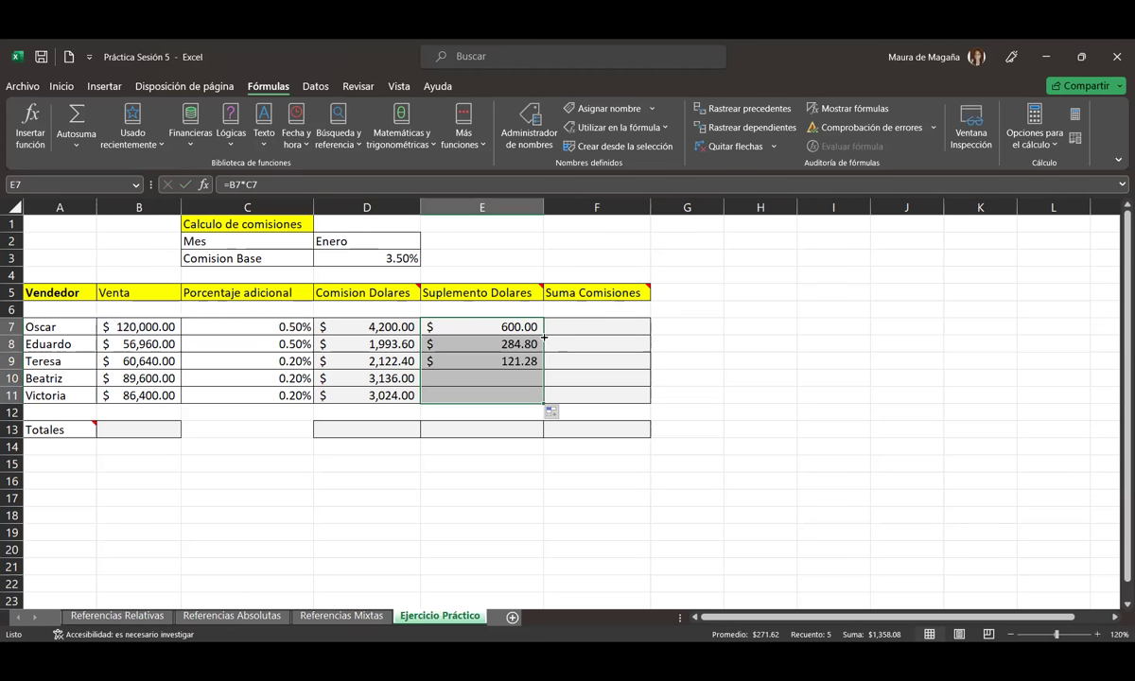
# Step: Display the sheet's formulas to check the Suplemento Dolares references in E7:E9, and turn the formula display off
pyautogui.click(483, 343)
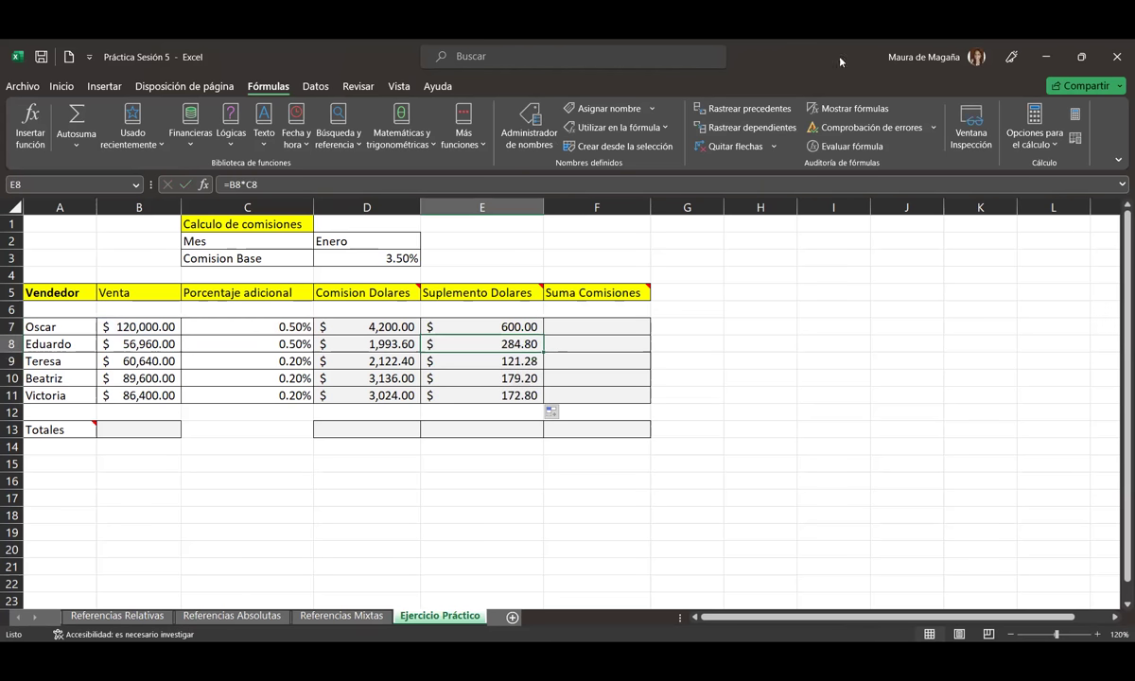
pyautogui.click(854, 109)
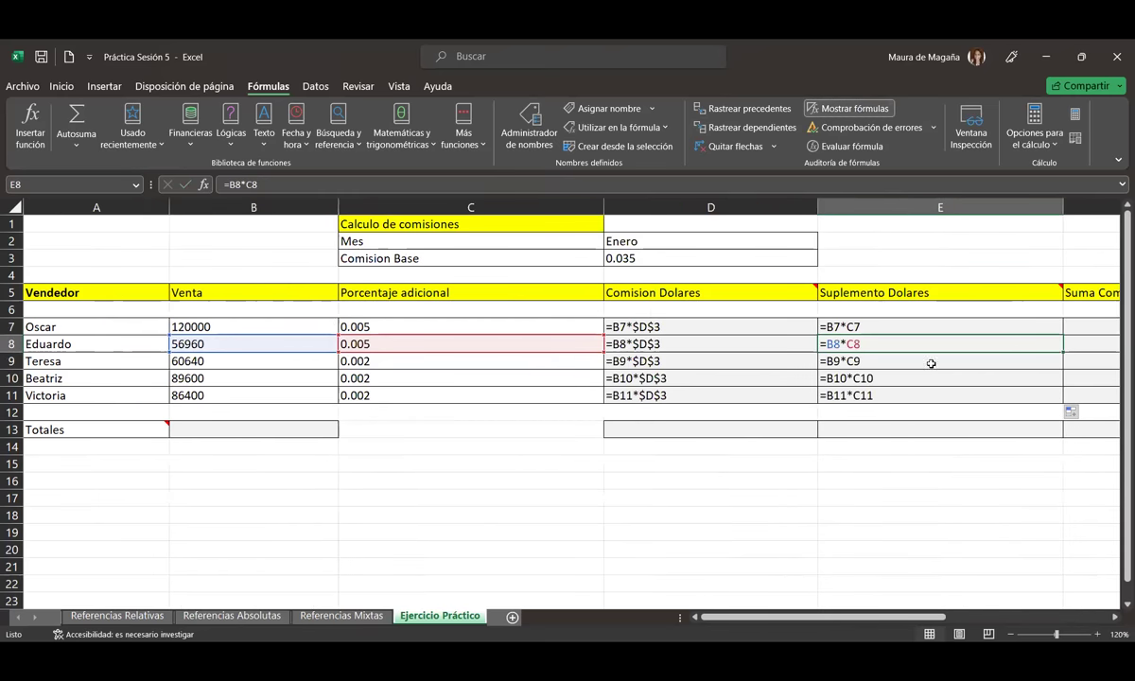
pyautogui.click(911, 325)
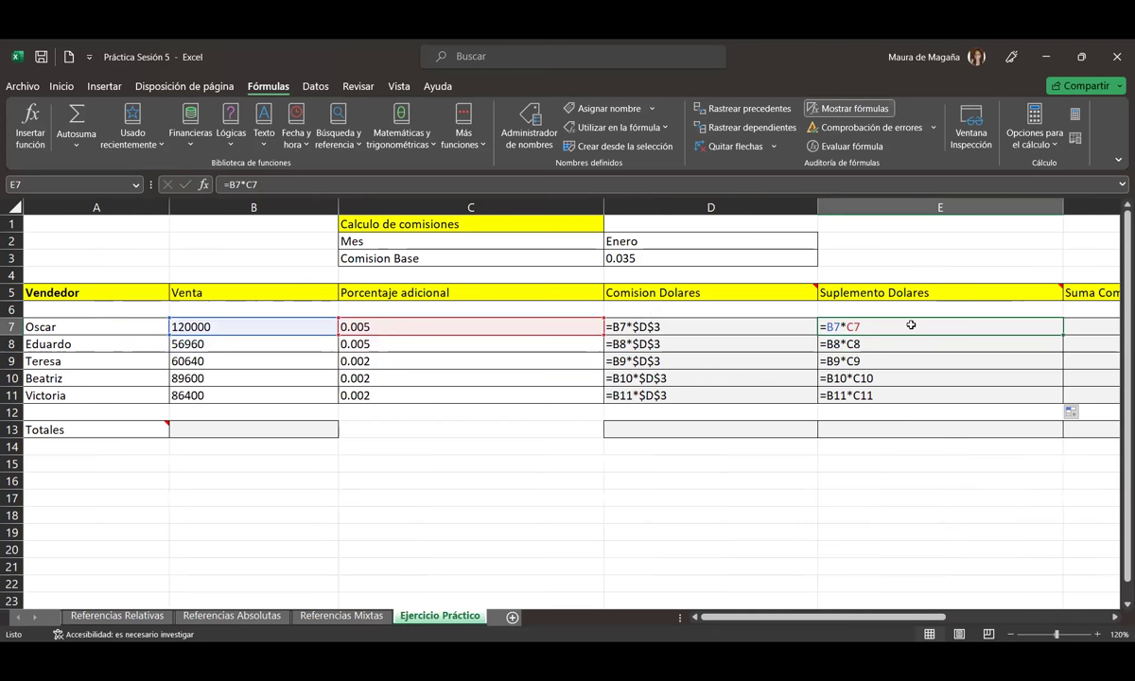
pyautogui.press('Down')
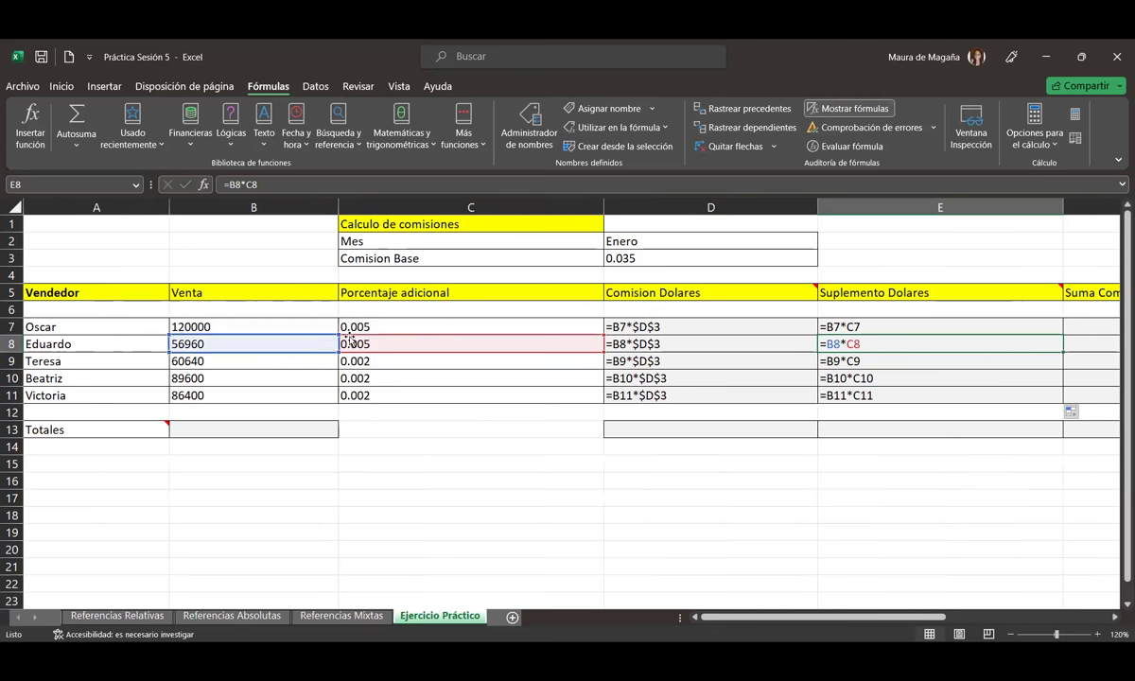
pyautogui.press('Down')
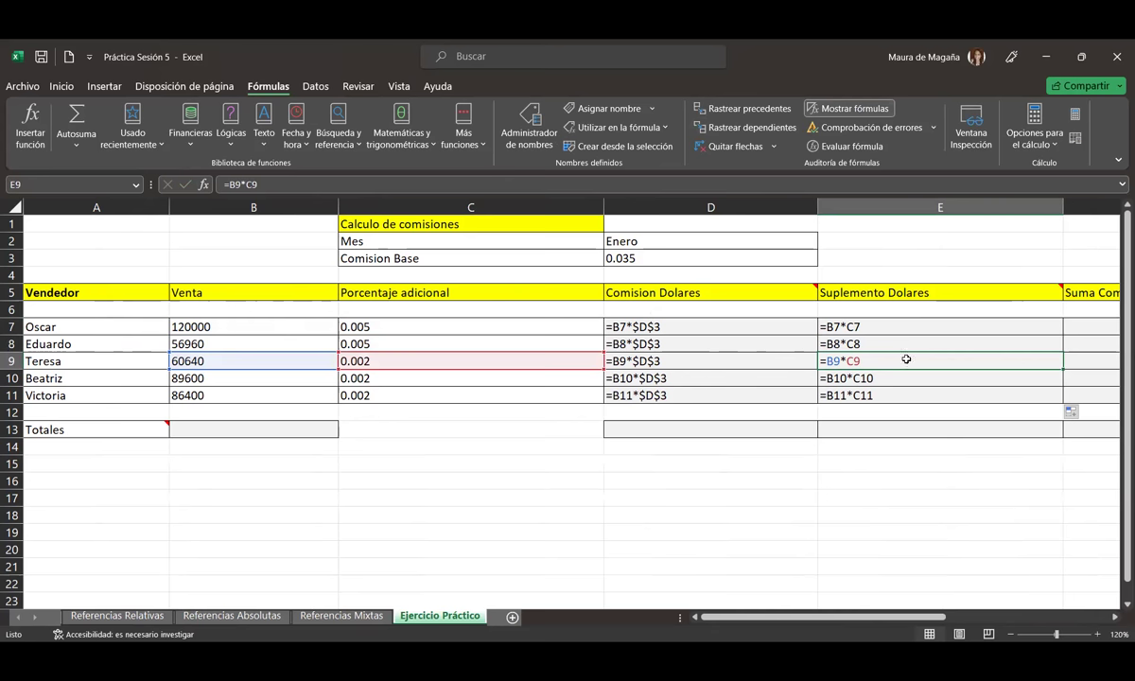
pyautogui.click(875, 109)
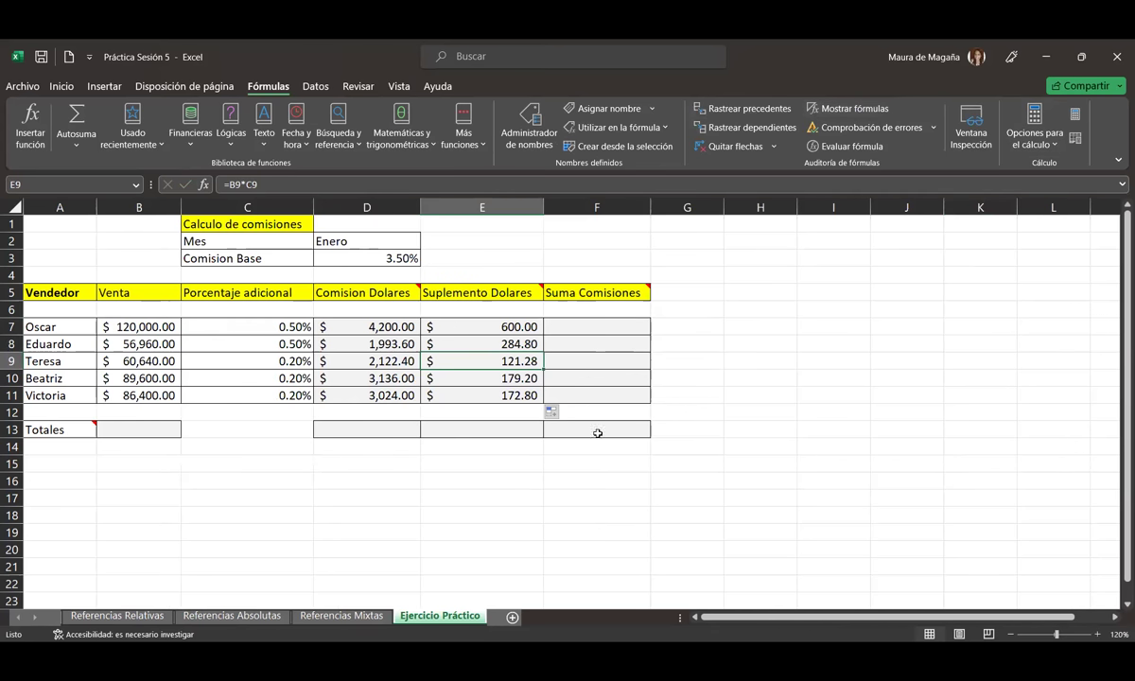
# Step: Calculate the Suma Comisiones in F7 with =D7+E7 and fill the formula down to F11
pyautogui.click(579, 326)
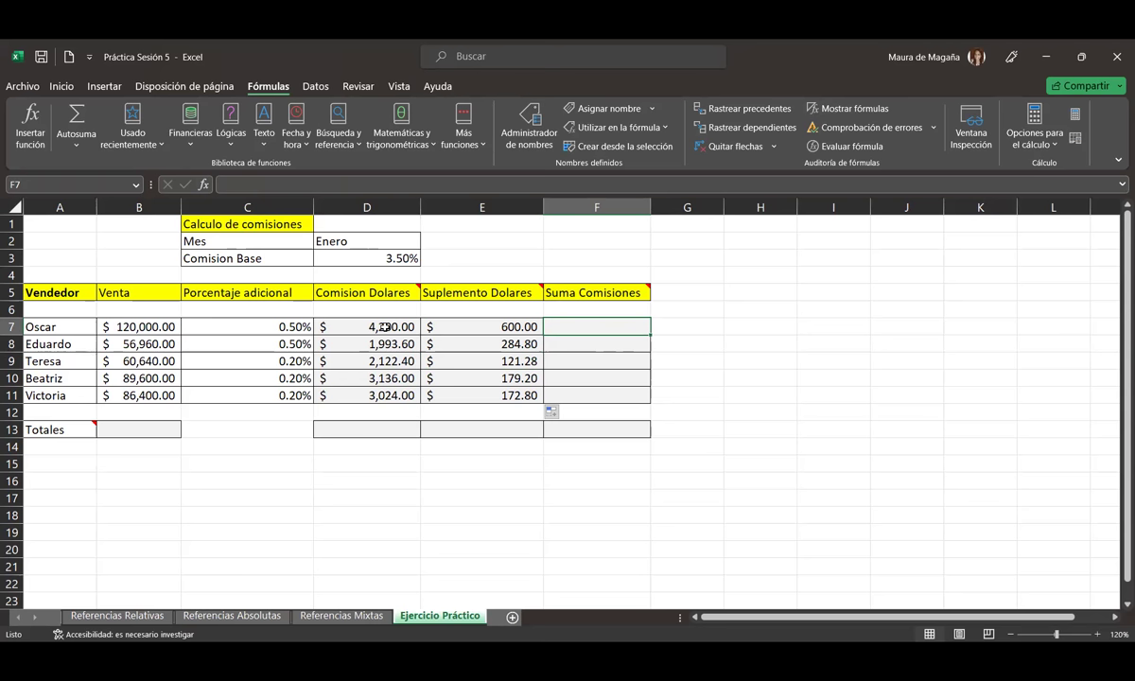
pyautogui.moveTo(592, 293)
pyautogui.write('=')
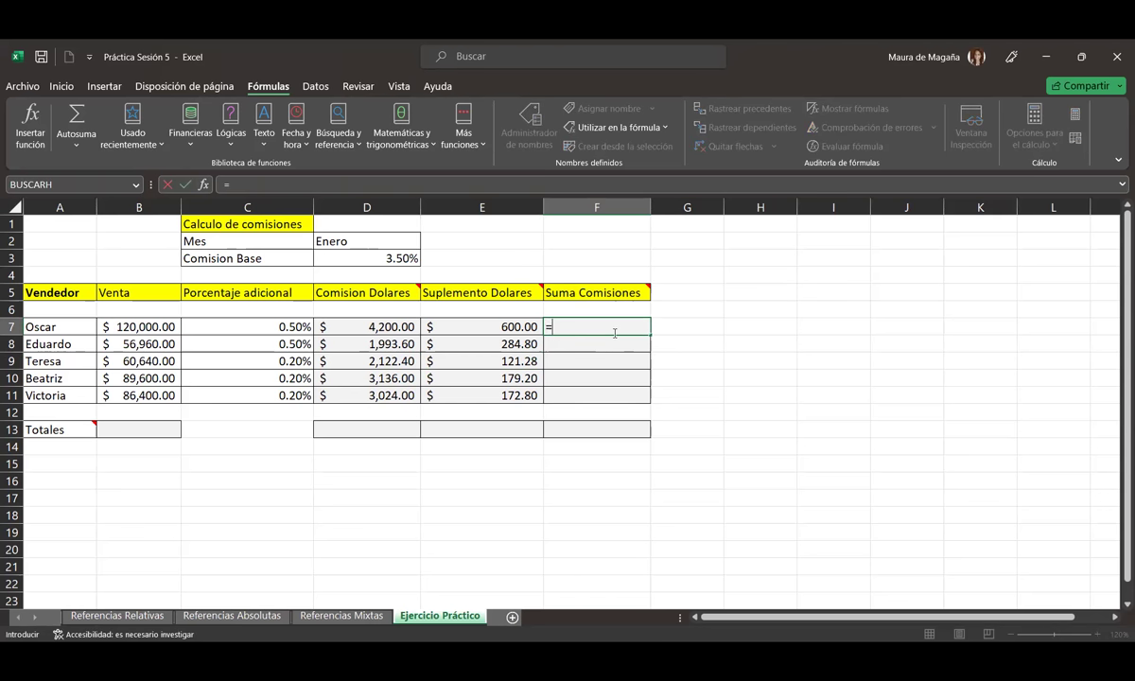
pyautogui.click(394, 323)
pyautogui.write('*')
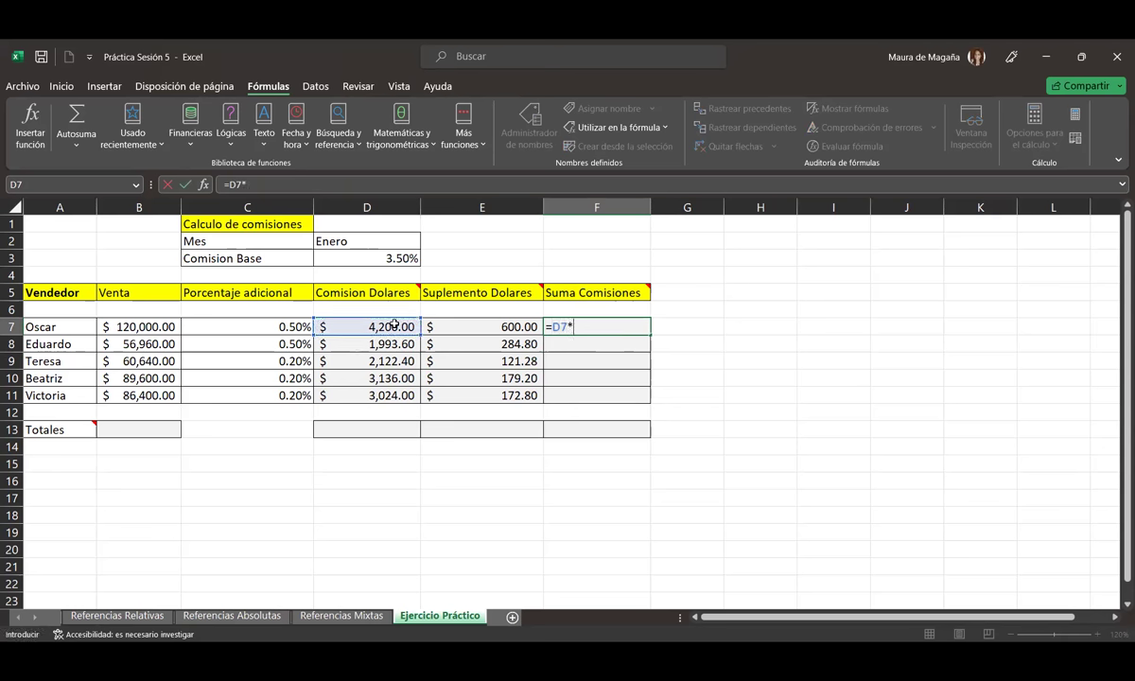
pyautogui.write('+')
pyautogui.click(473, 325)
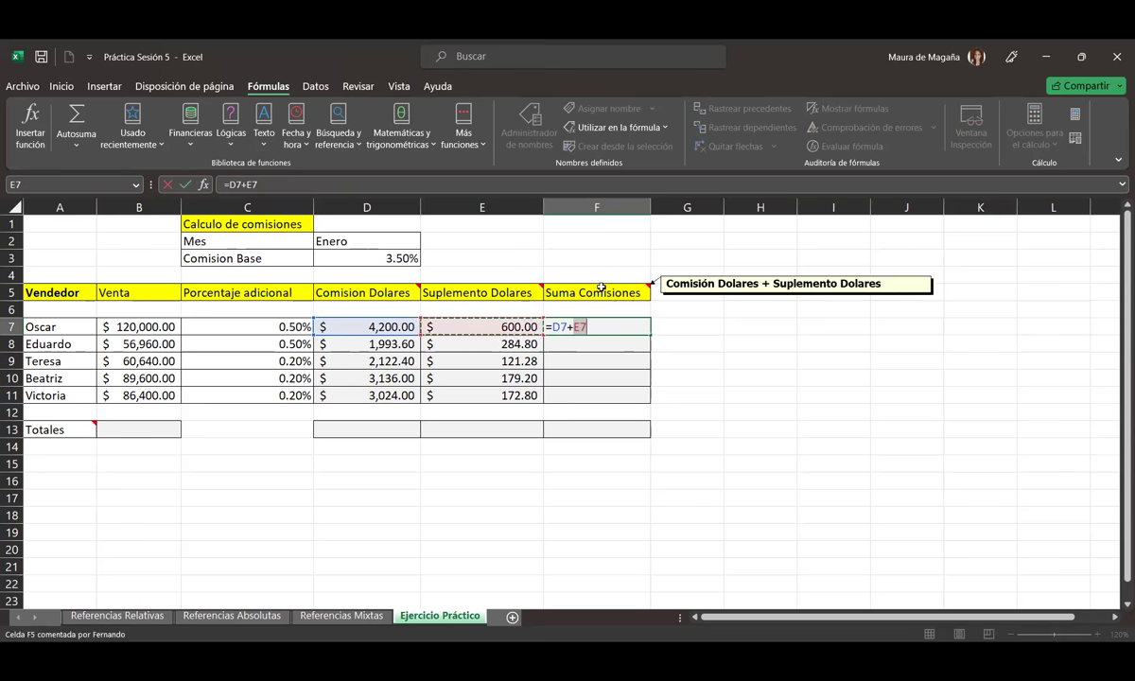
pyautogui.click(619, 328)
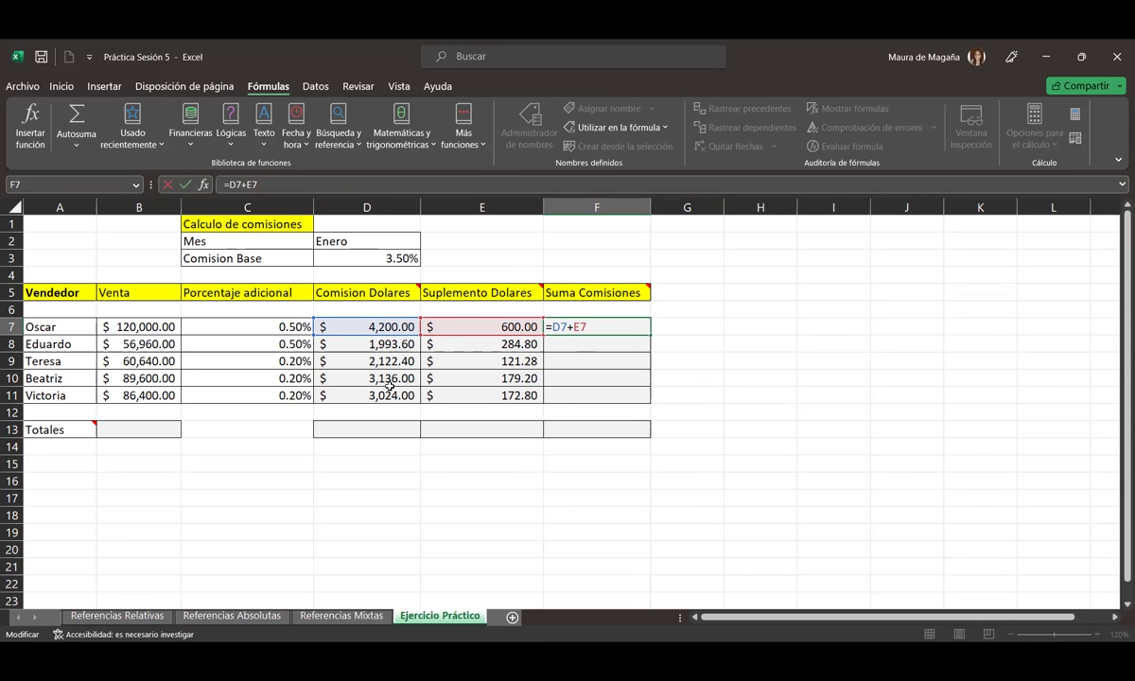
pyautogui.press('Return')
pyautogui.click(625, 326)
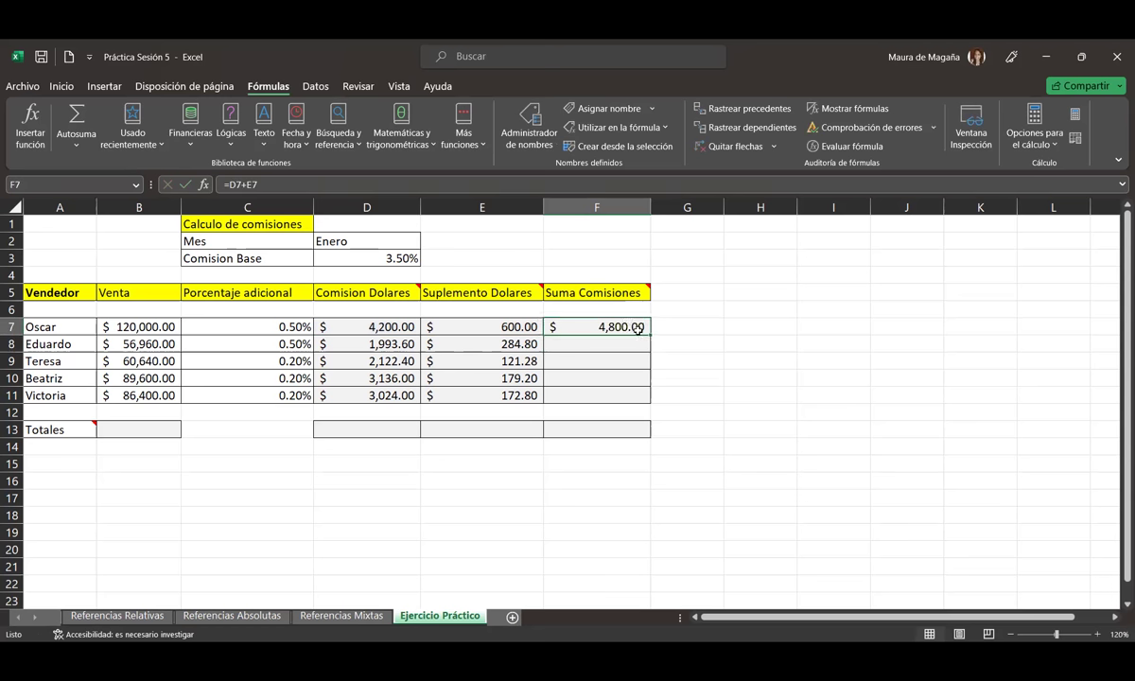
pyautogui.doubleClick(651, 334)
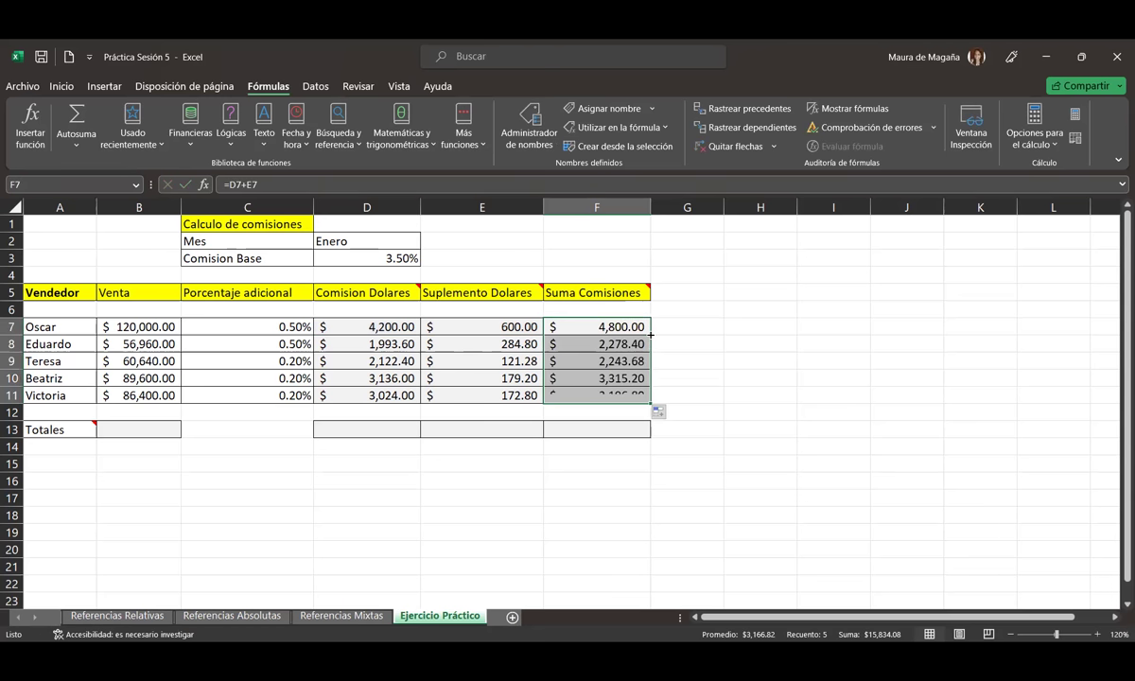
# Step: Review the sellers' rows and the copied formulas in the Comision Dolares, Suplemento Dolares and Suma Comisiones columns
pyautogui.click(390, 356)
pyautogui.click(366, 323)
pyautogui.click(78, 345)
pyautogui.press('Down')
pyautogui.press('Down')
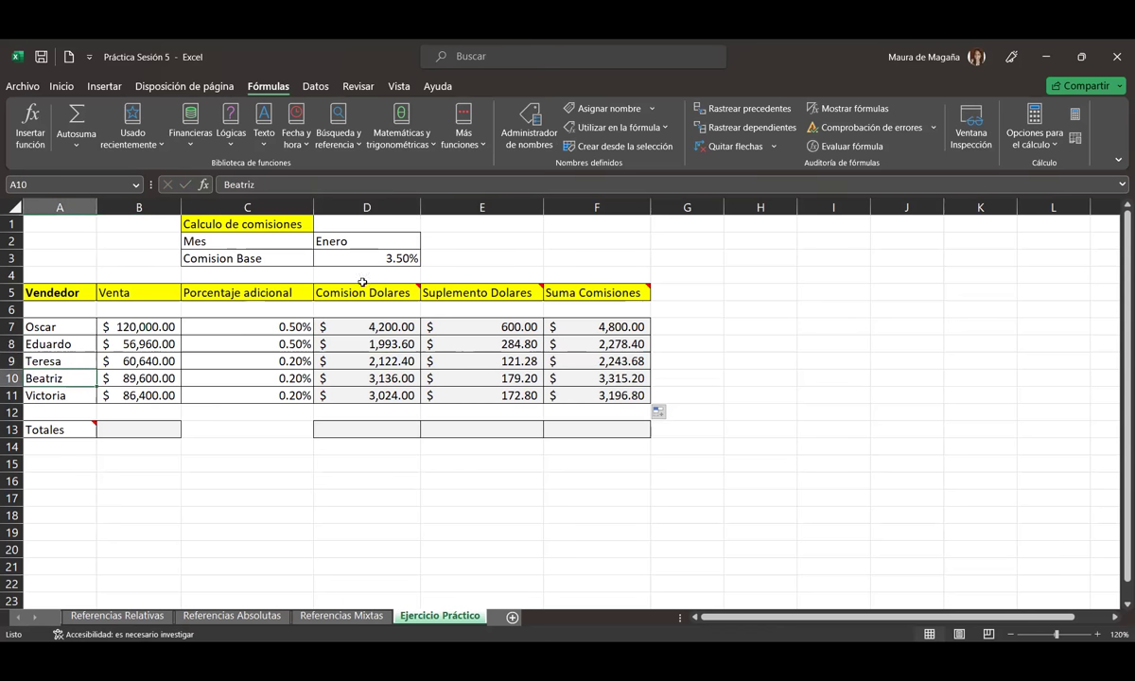
pyautogui.click(463, 361)
pyautogui.press('Down')
pyautogui.press('Down')
pyautogui.click(499, 378)
pyautogui.click(499, 361)
pyautogui.click(499, 344)
pyautogui.click(498, 327)
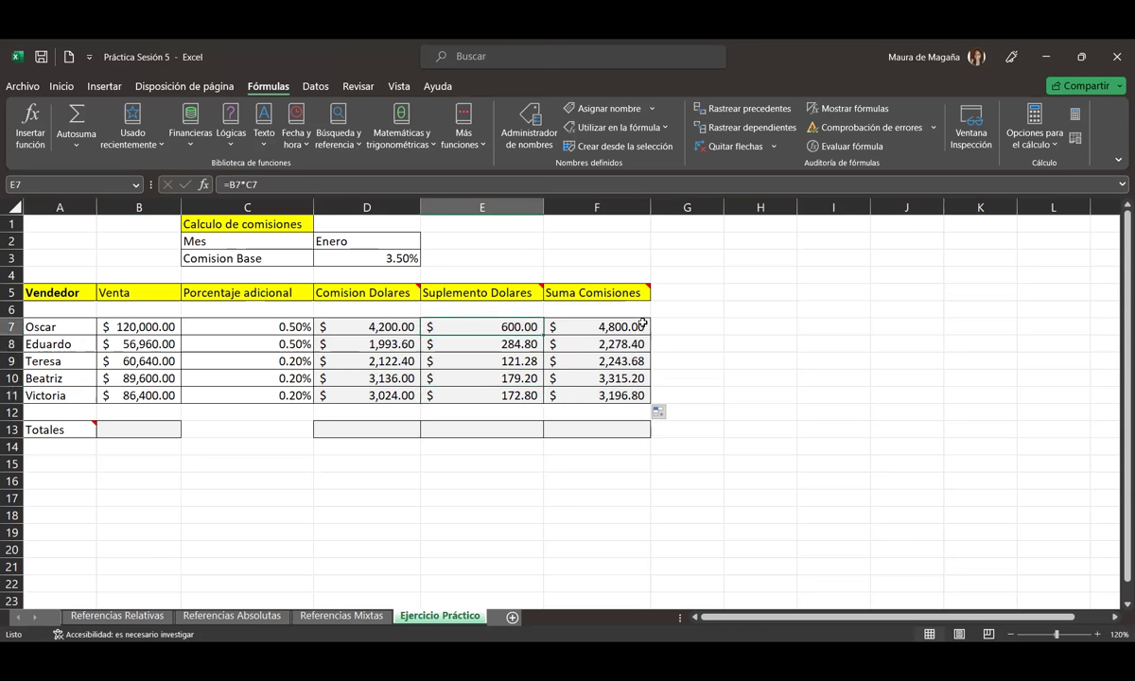
pyautogui.click(591, 322)
pyautogui.click(623, 346)
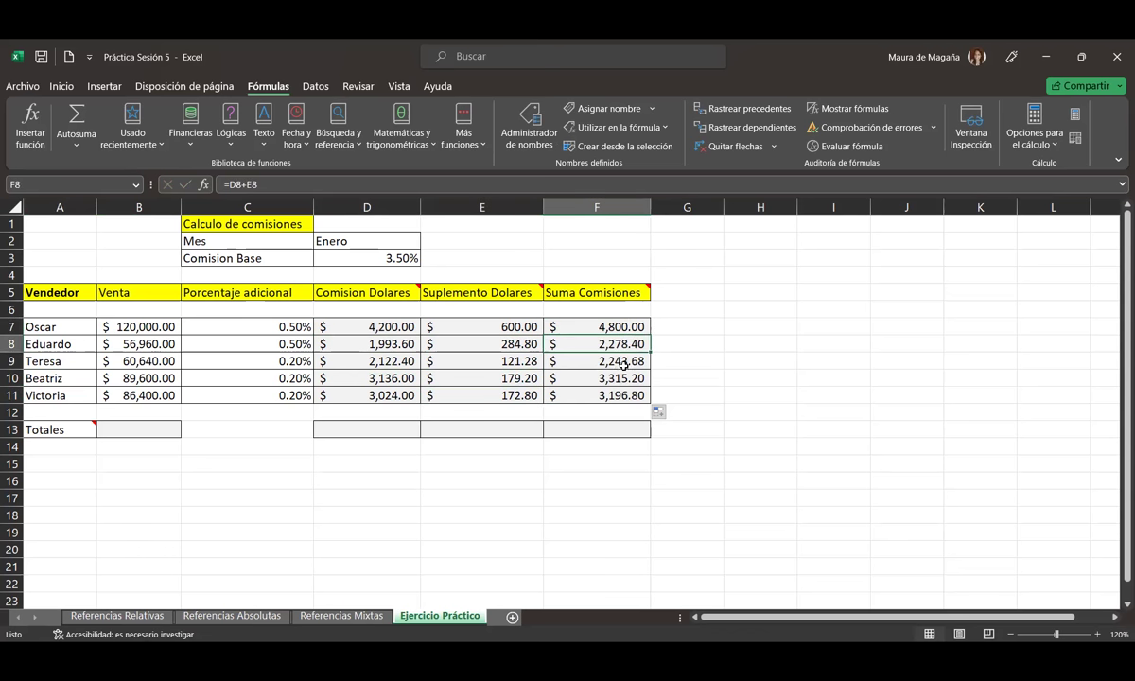
pyautogui.click(625, 362)
pyautogui.click(624, 379)
pyautogui.click(625, 392)
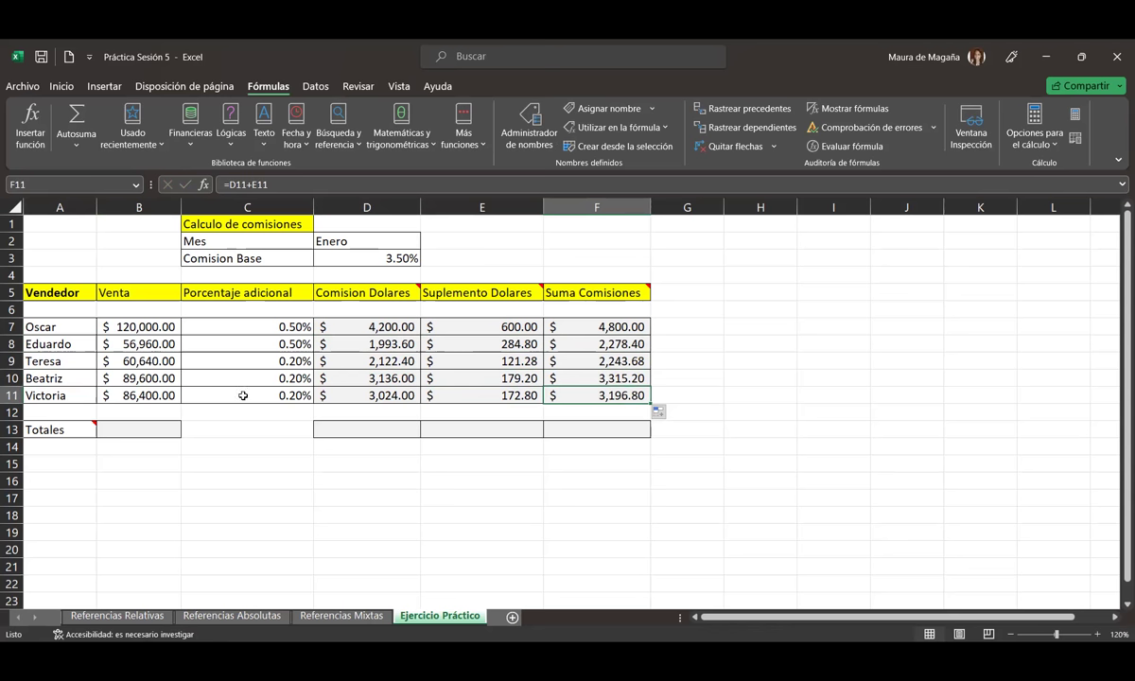
# Step: Total the Venta column in B13 of the Totales row with =SUMA(B7:B11)
pyautogui.moveTo(72, 428)
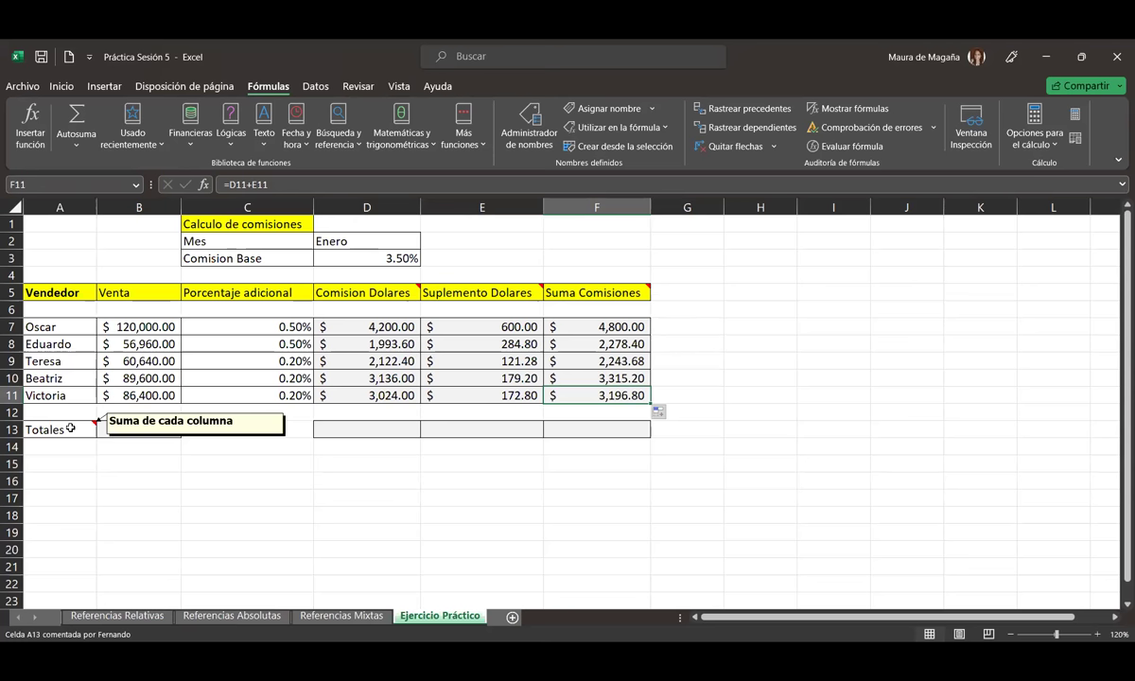
pyautogui.click(121, 430)
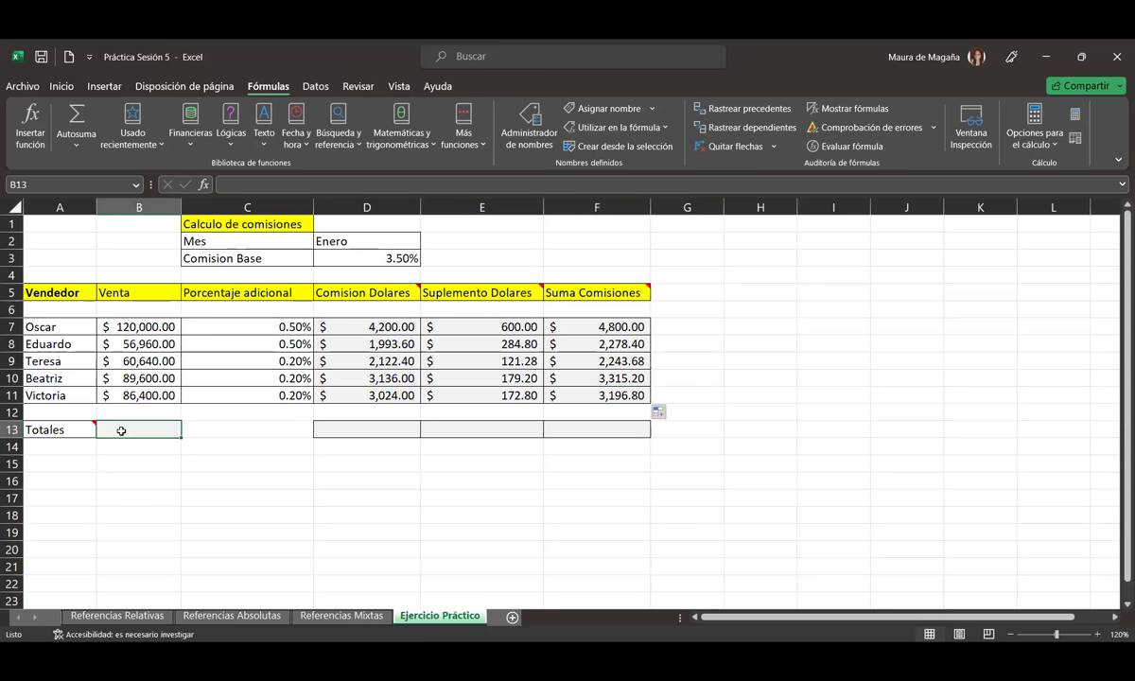
pyautogui.write('=')
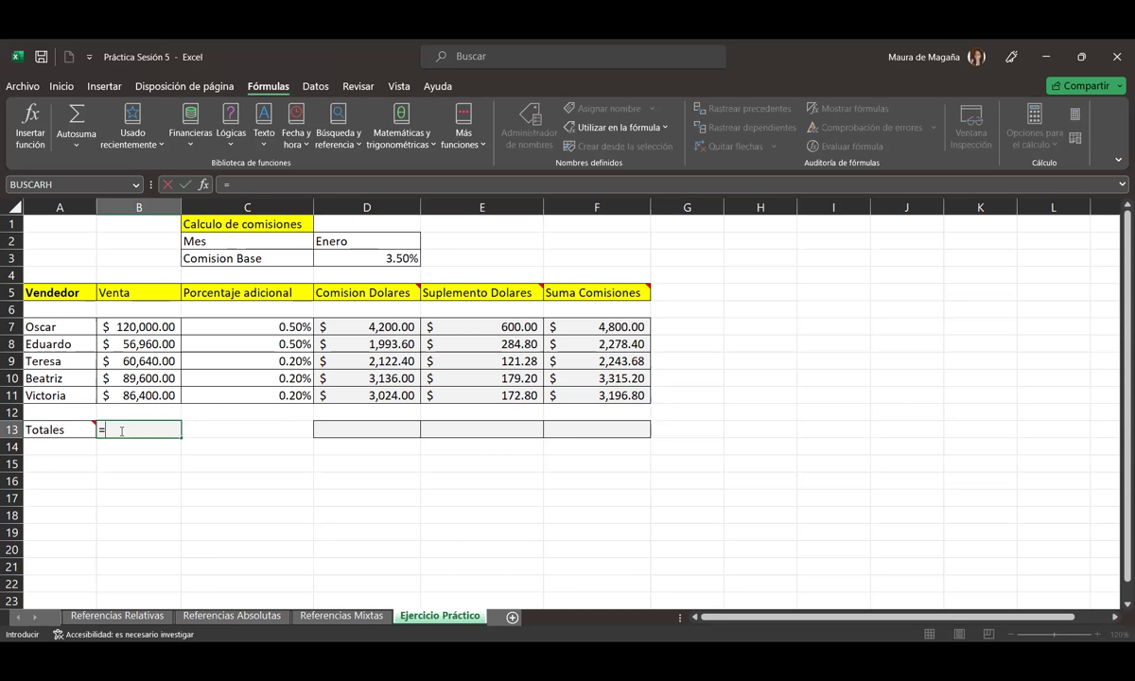
pyautogui.write('SUMA(')
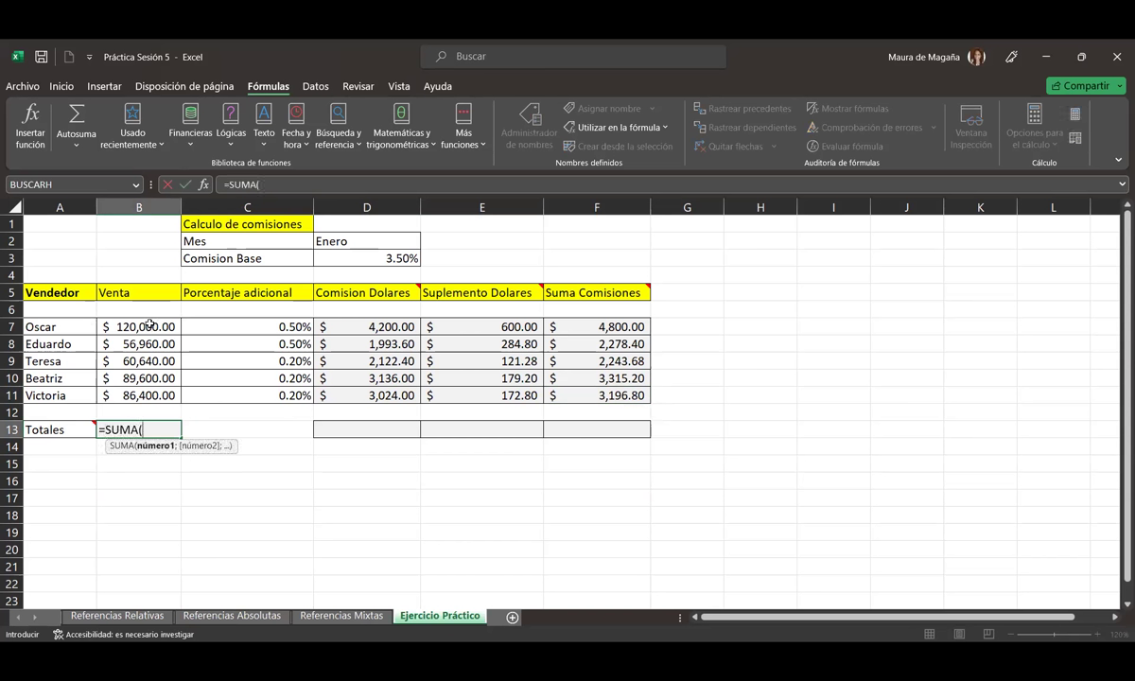
pyautogui.moveTo(149, 324); pyautogui.dragTo(151, 393)
pyautogui.write(')')
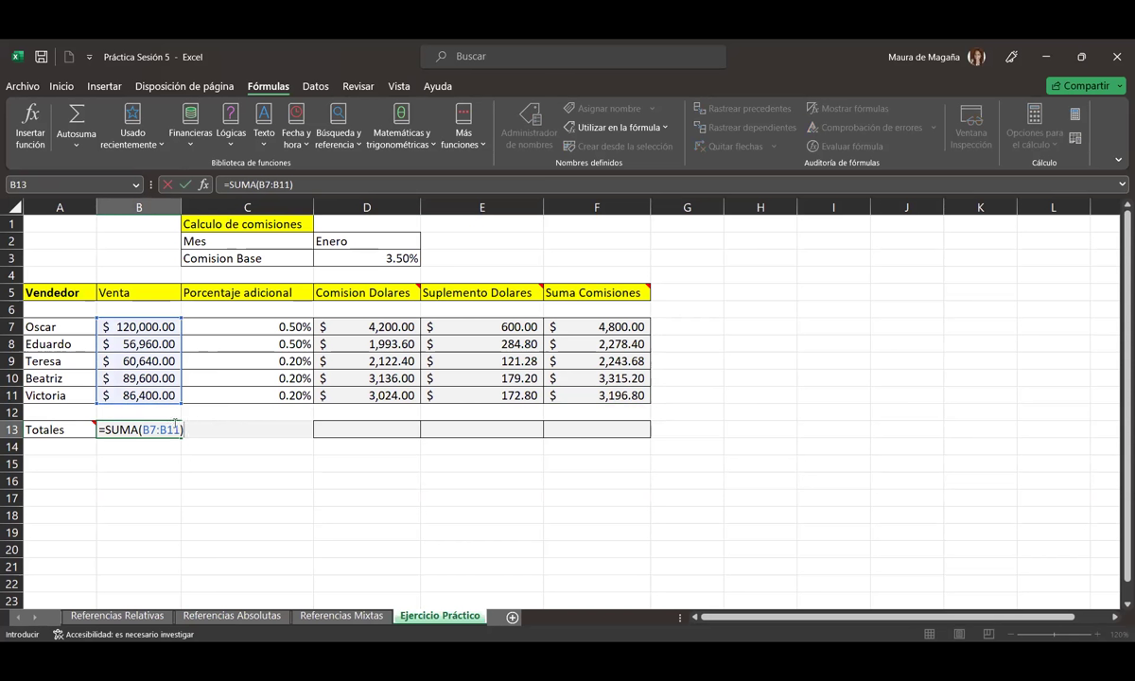
pyautogui.press('Return')
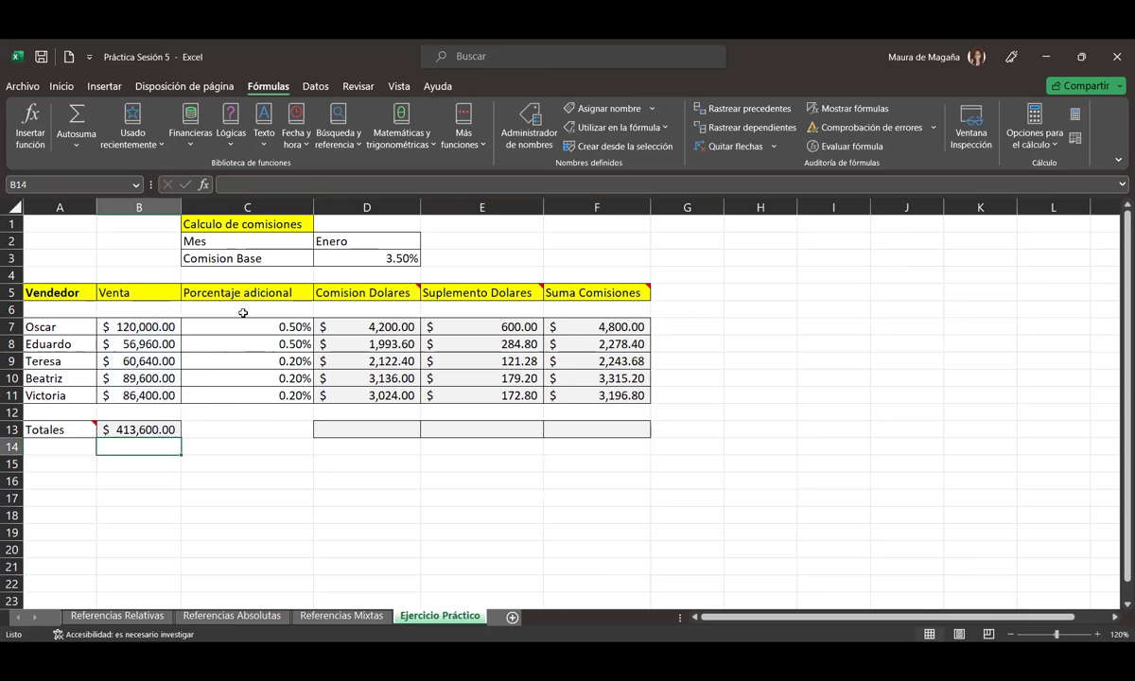
# Step: Total the Comision Dolares column in D13 with =SUMA(D7:D11) and fill the formula across to F13
pyautogui.click(271, 427)
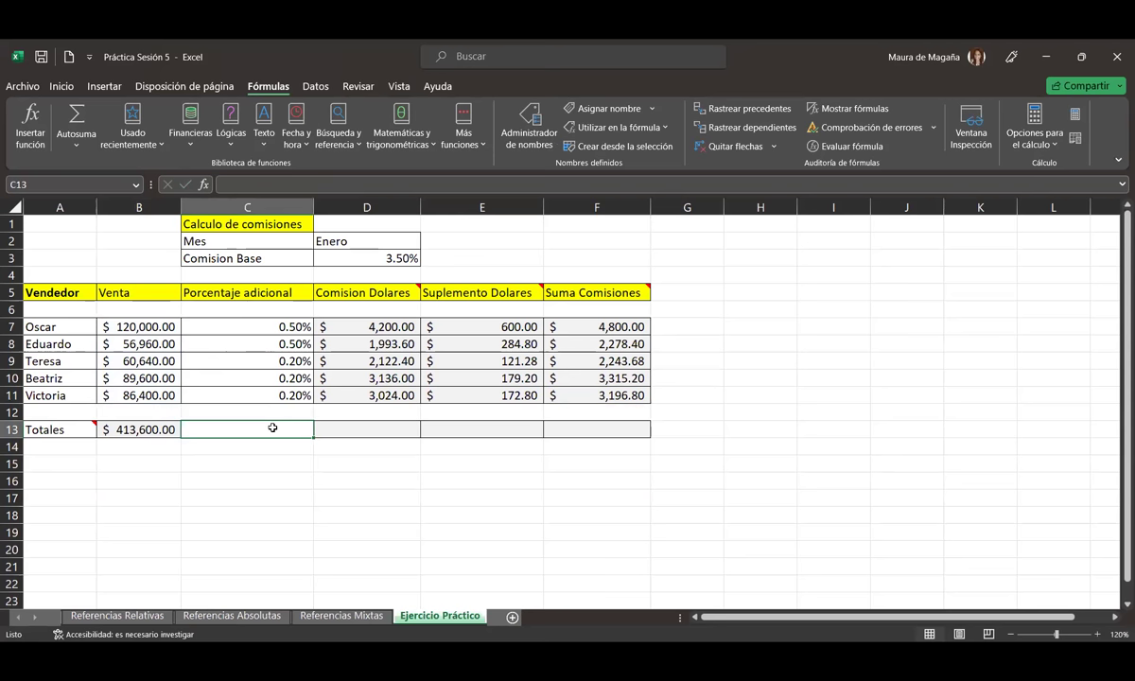
pyautogui.click(358, 425)
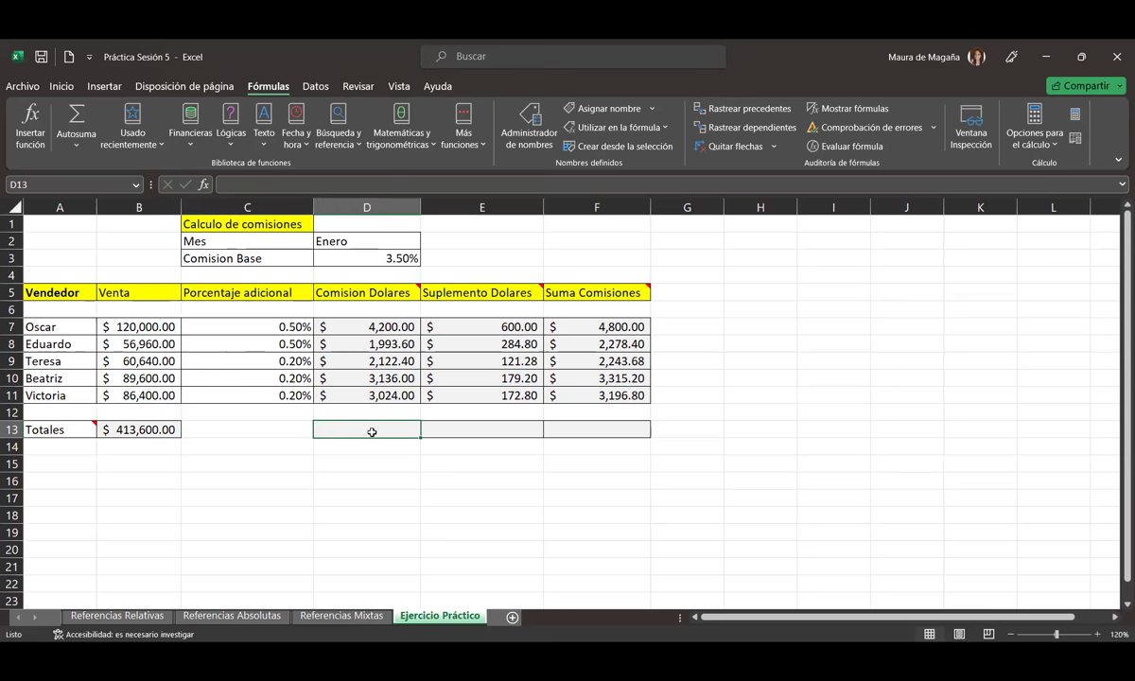
pyautogui.write('=')
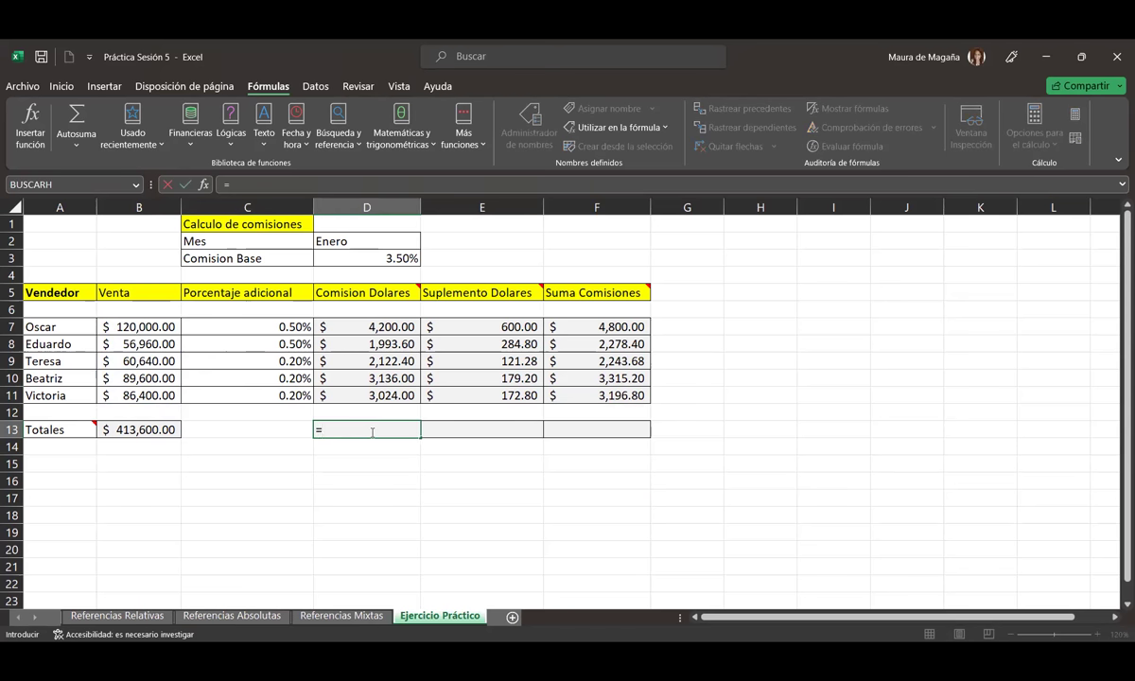
pyautogui.write('SUMA(')
pyautogui.moveTo(408, 328); pyautogui.dragTo(404, 397)
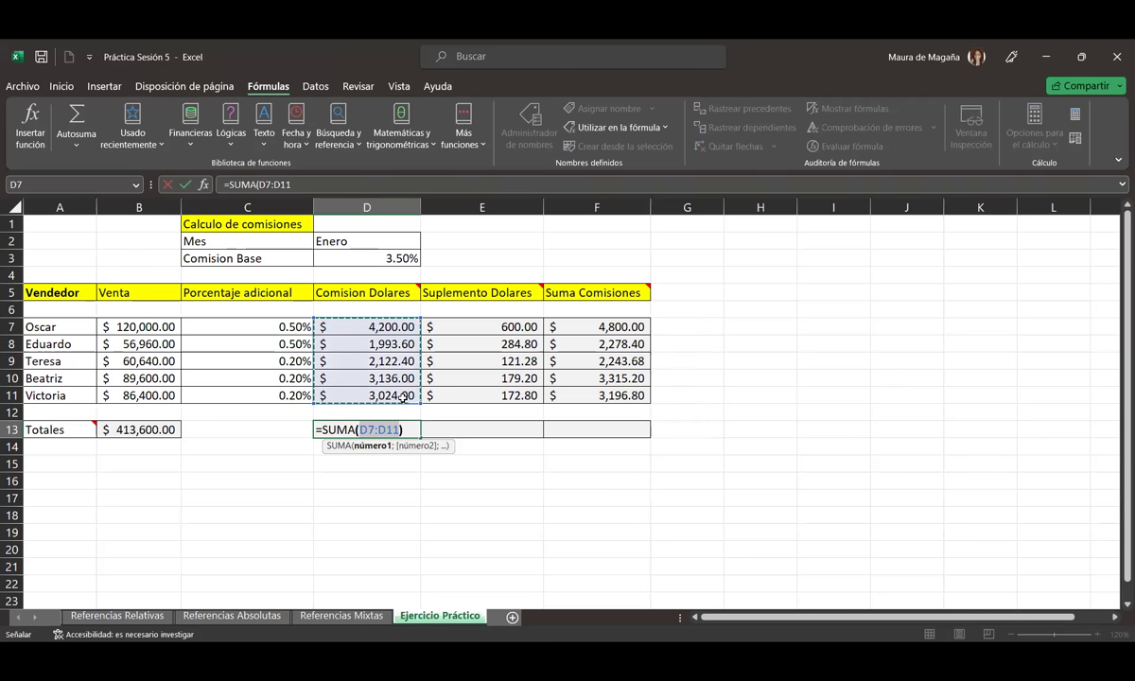
pyautogui.write(')')
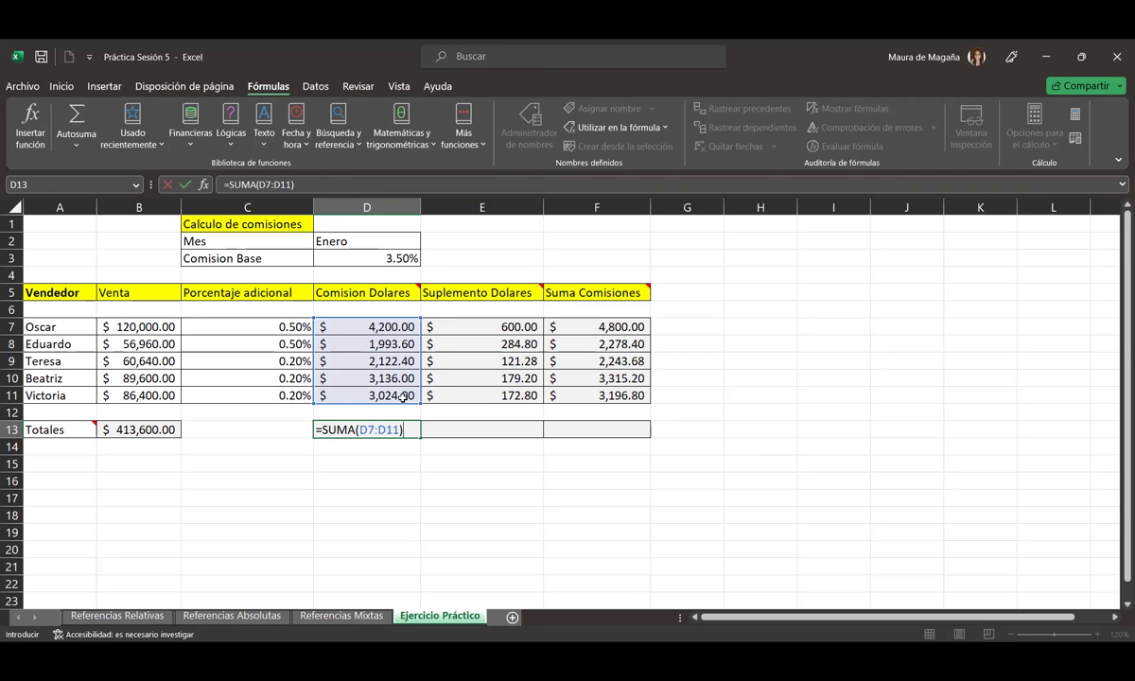
pyautogui.hotkey('ctrl', 'Return')
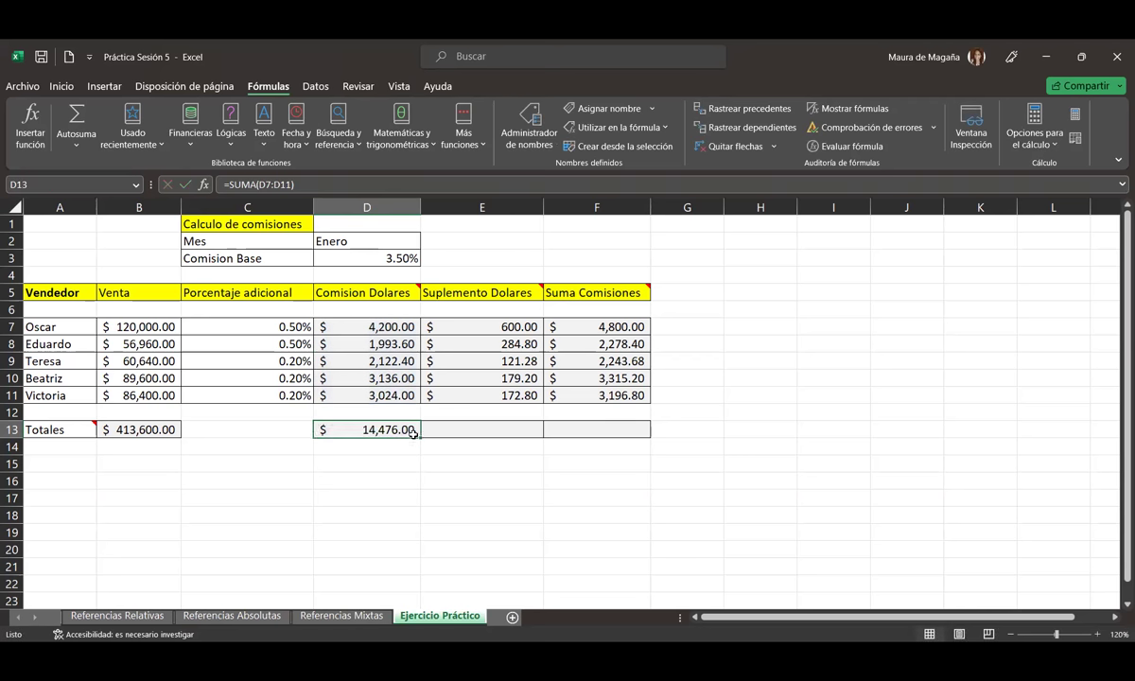
pyautogui.moveTo(419, 437); pyautogui.dragTo(640, 450)
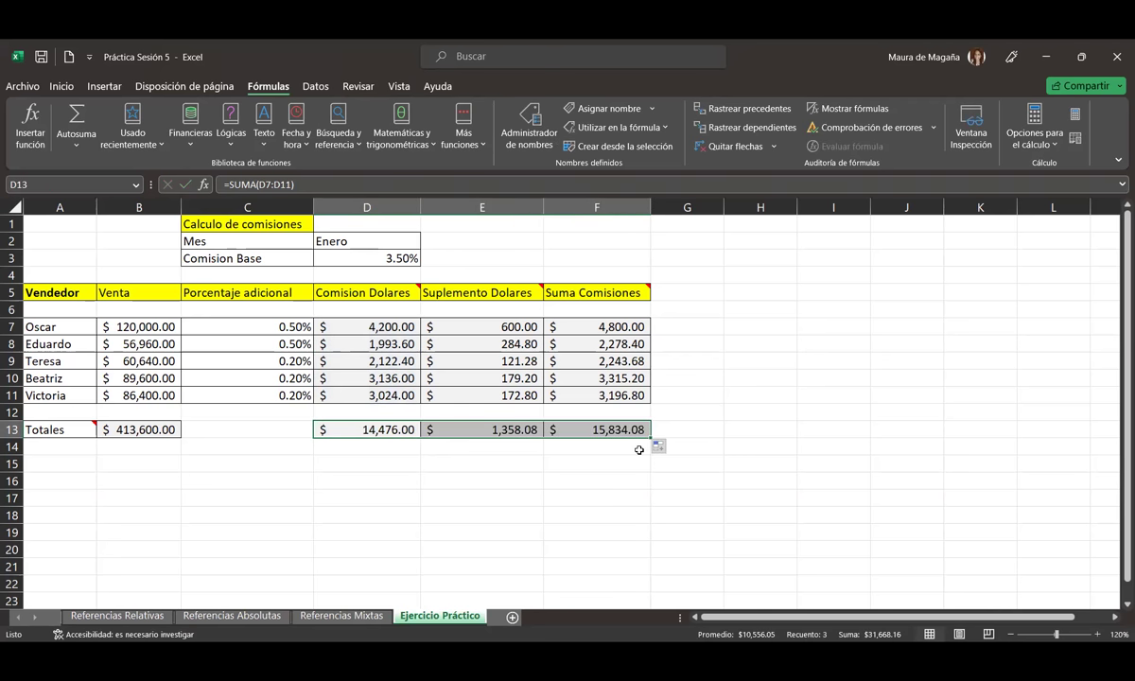
# Step: Inspect the ranges referenced by the copied total formulas in E13 and F13, leaving both formulas unchanged
pyautogui.click(610, 430)
pyautogui.click(506, 429)
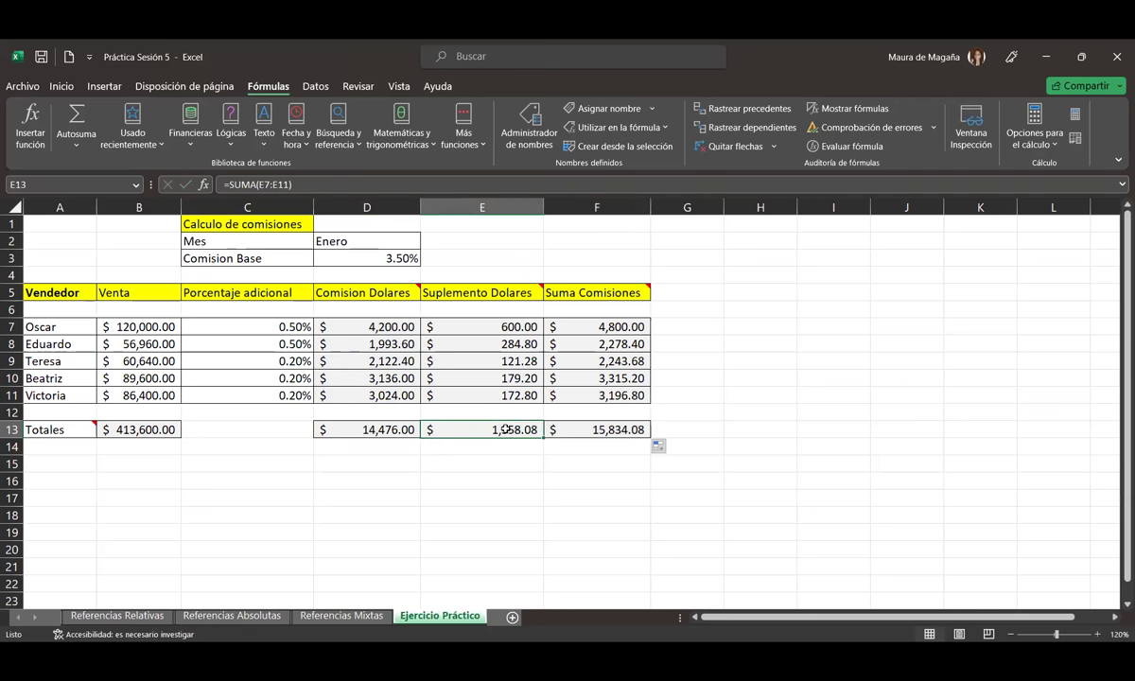
pyautogui.doubleClick(506, 430)
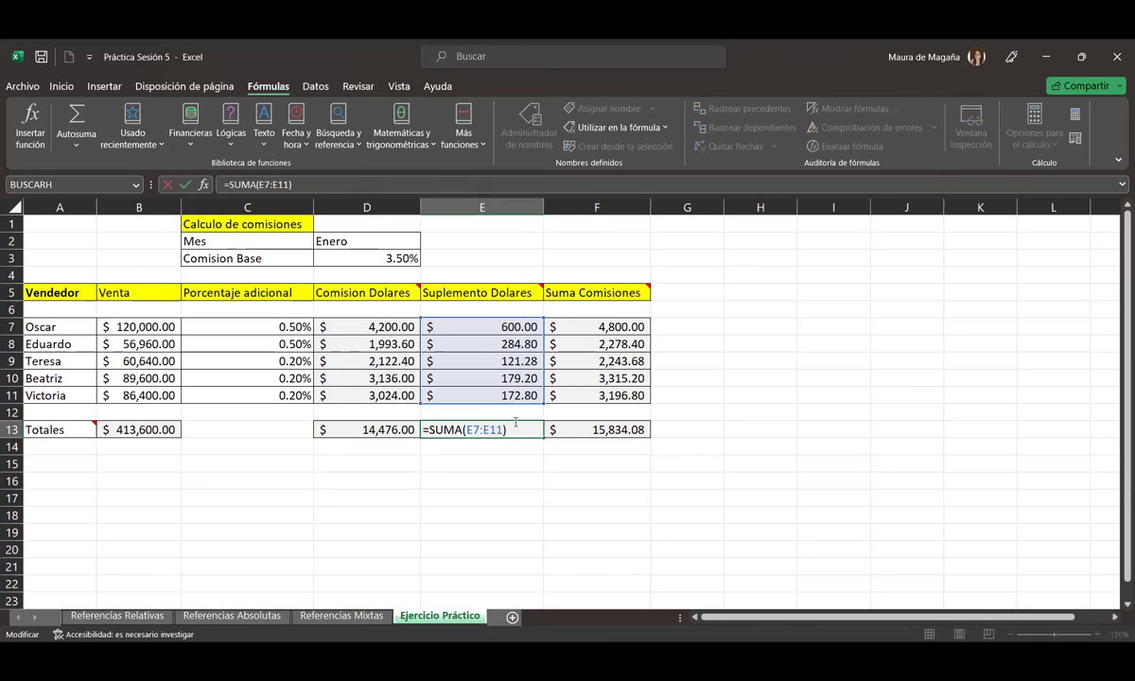
pyautogui.press('Return')
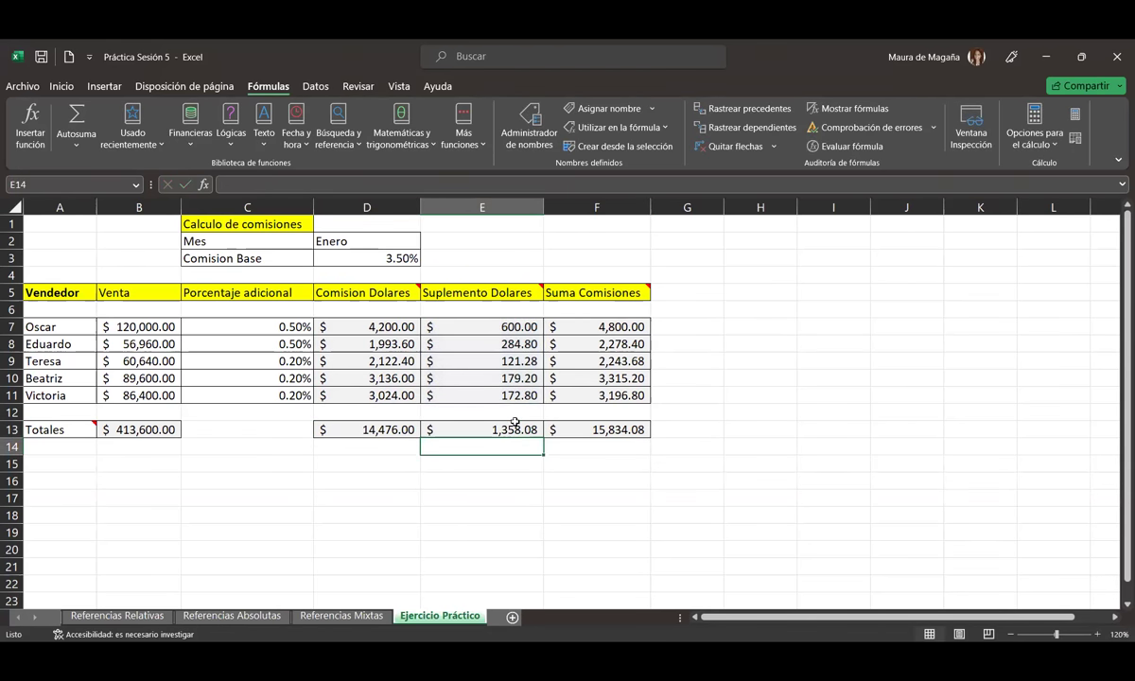
pyautogui.doubleClick(629, 429)
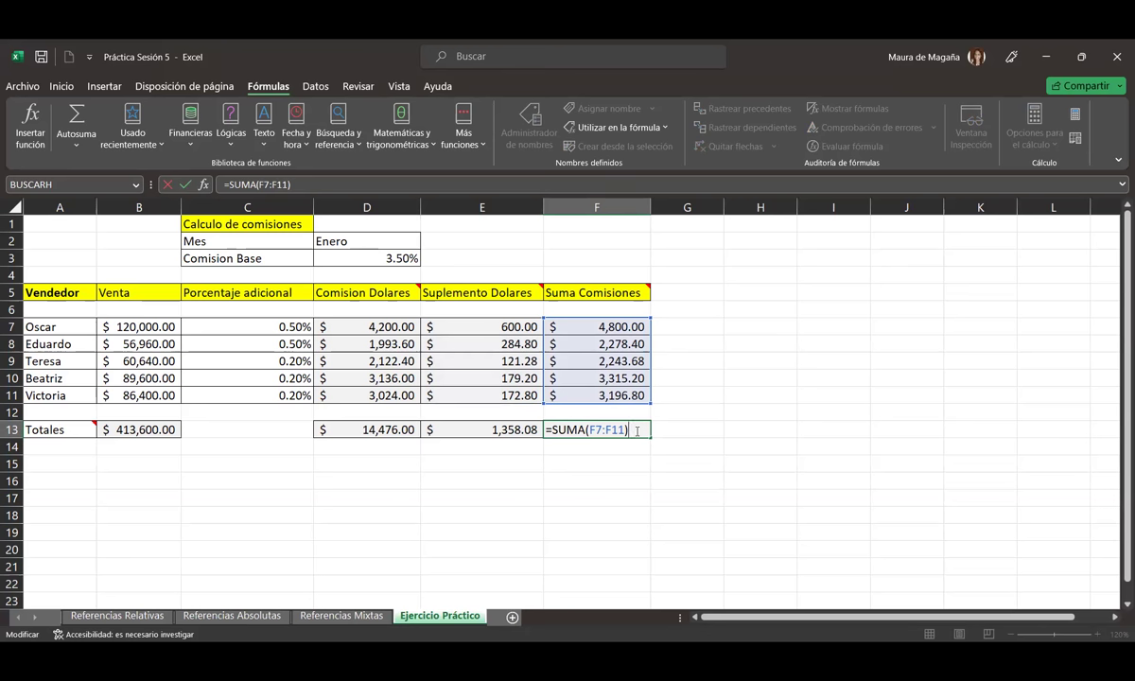
pyautogui.press('Return')
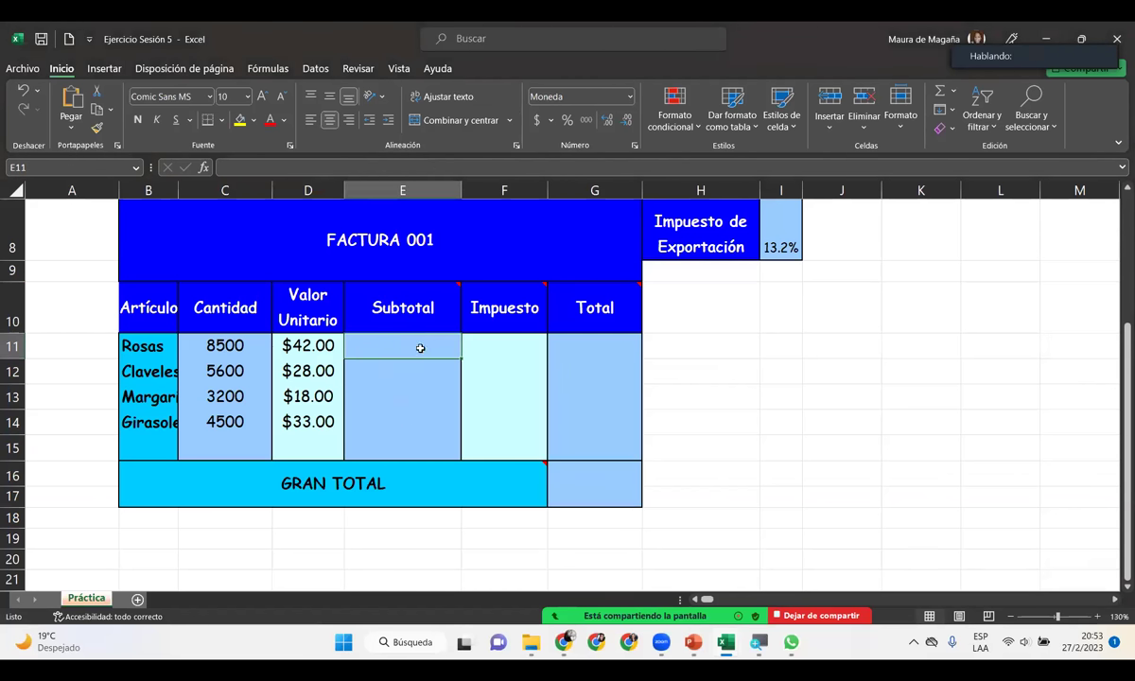
# Step: Read the comments on the Subtotal, Impuesto and Total headers of the FACTURA 001 table
pyautogui.moveTo(429, 304)
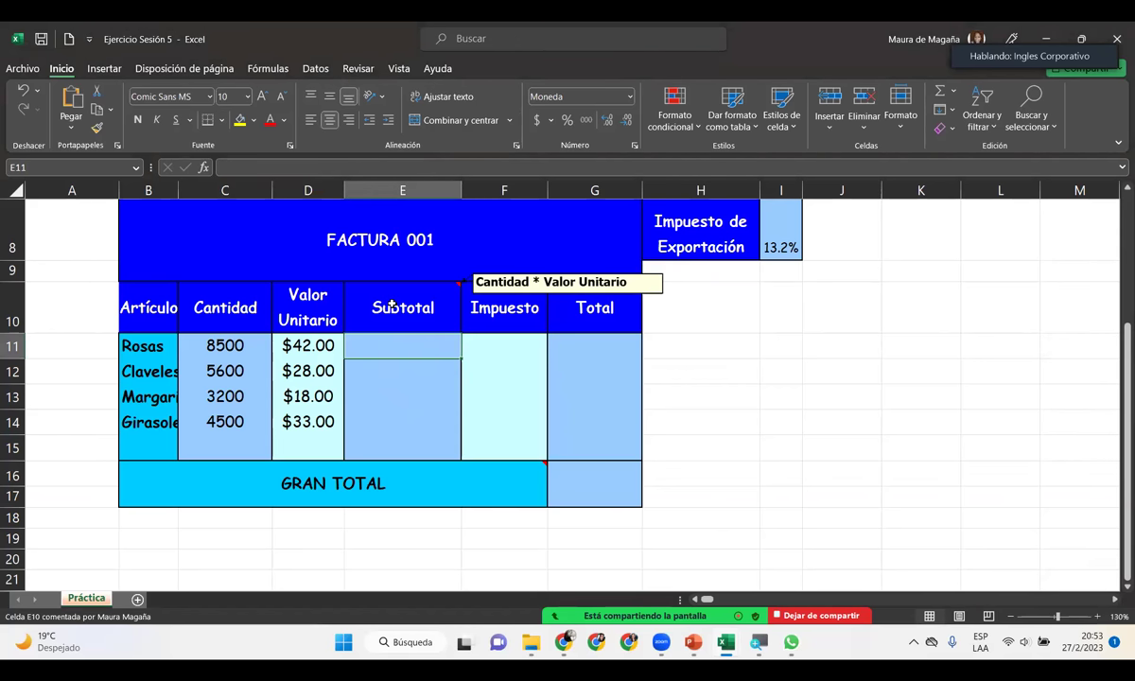
pyautogui.moveTo(493, 310)
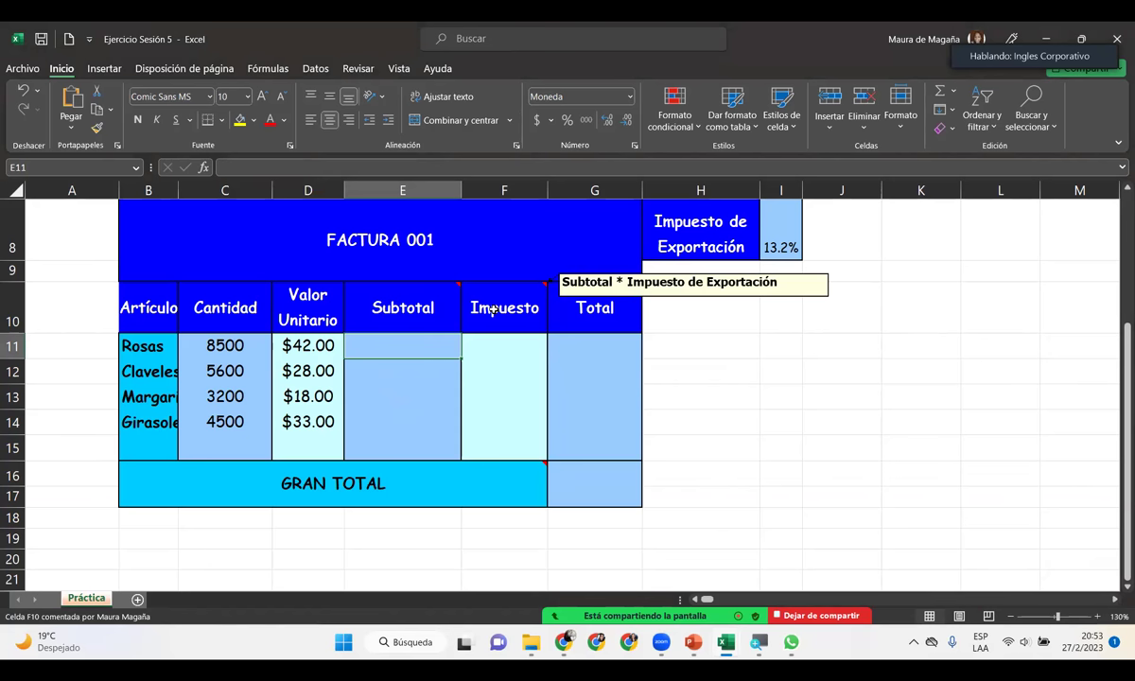
pyautogui.moveTo(592, 326)
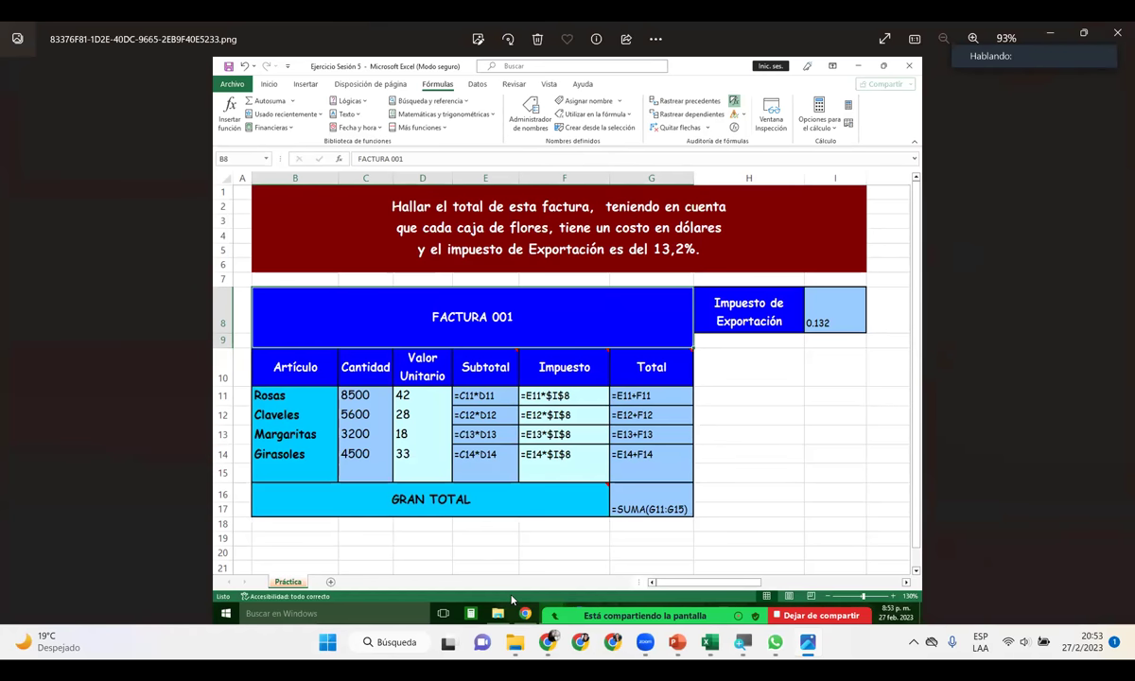
# Step: Share the whole screen in the Zoom meeting and switch back to the Ejercicio Sesión 5 workbook in Excel
pyautogui.click(750, 606)
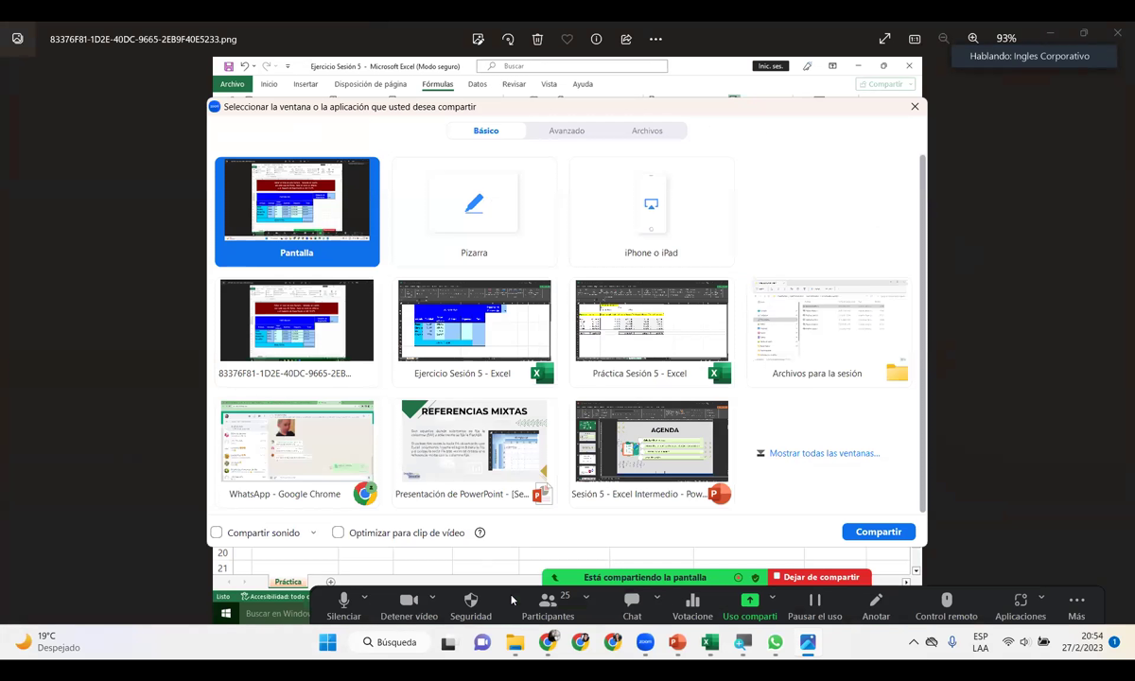
pyautogui.click(879, 532)
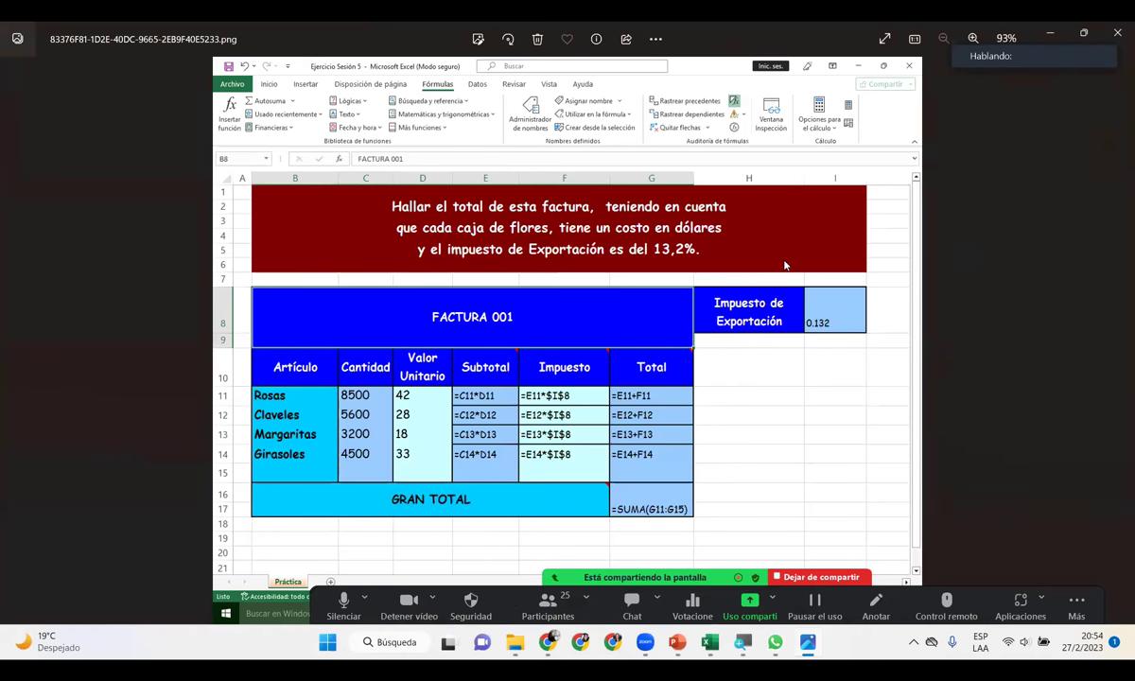
pyautogui.hotkey('alt', 'Tab')
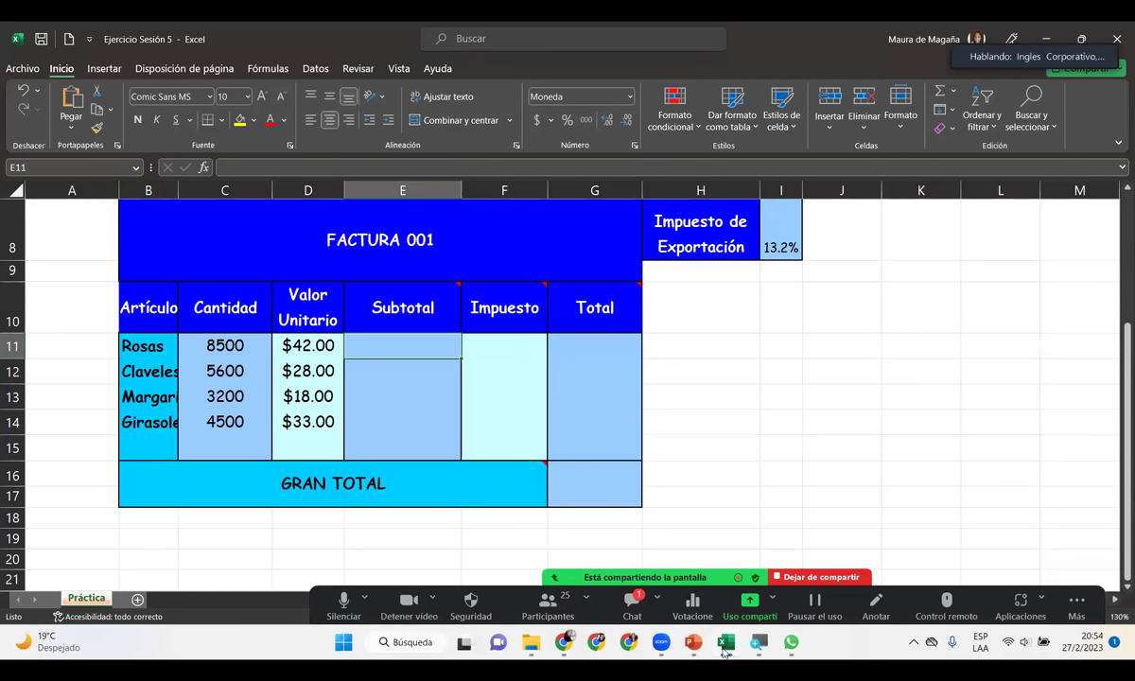
# Step: View the open Práctica Sesión 5 and Ejercicio Sesión 5 workbooks in turn, and return to the Ejercicio Práctico sheet
pyautogui.moveTo(725, 649)
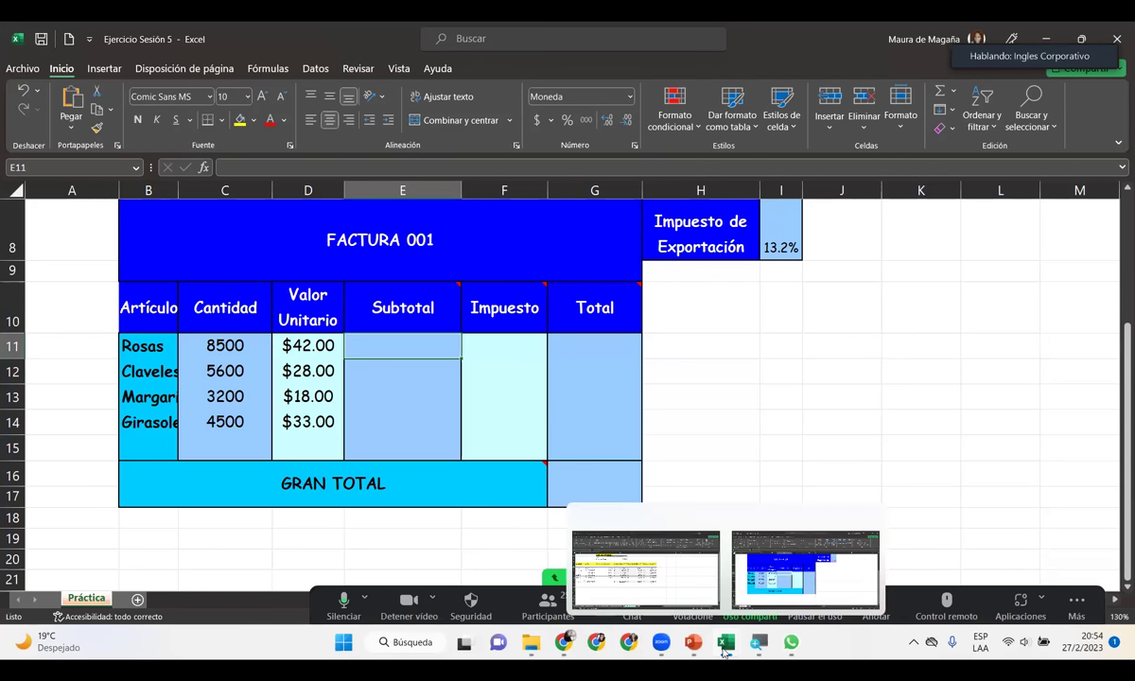
pyautogui.click(688, 587)
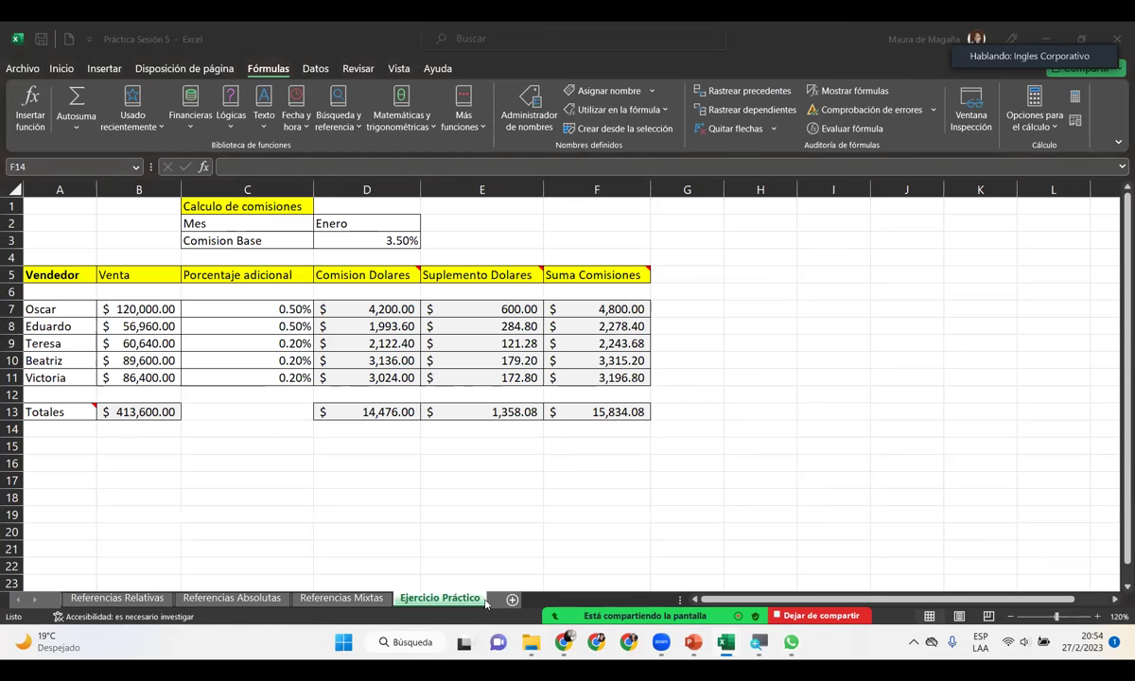
pyautogui.moveTo(742, 646)
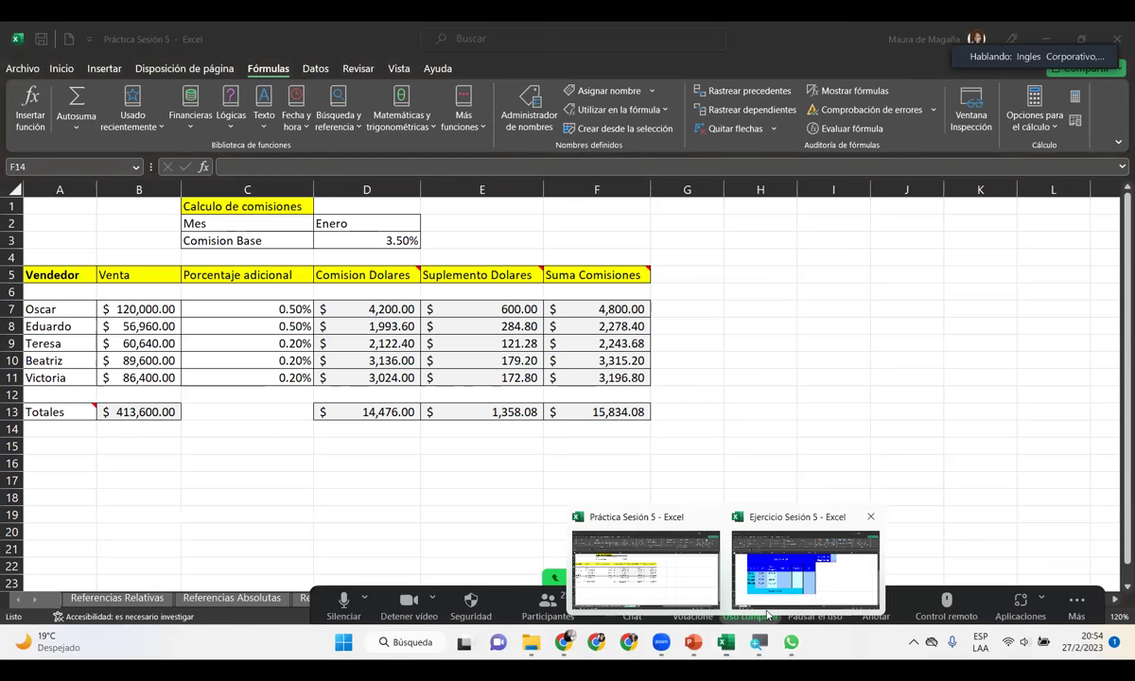
pyautogui.click(768, 613)
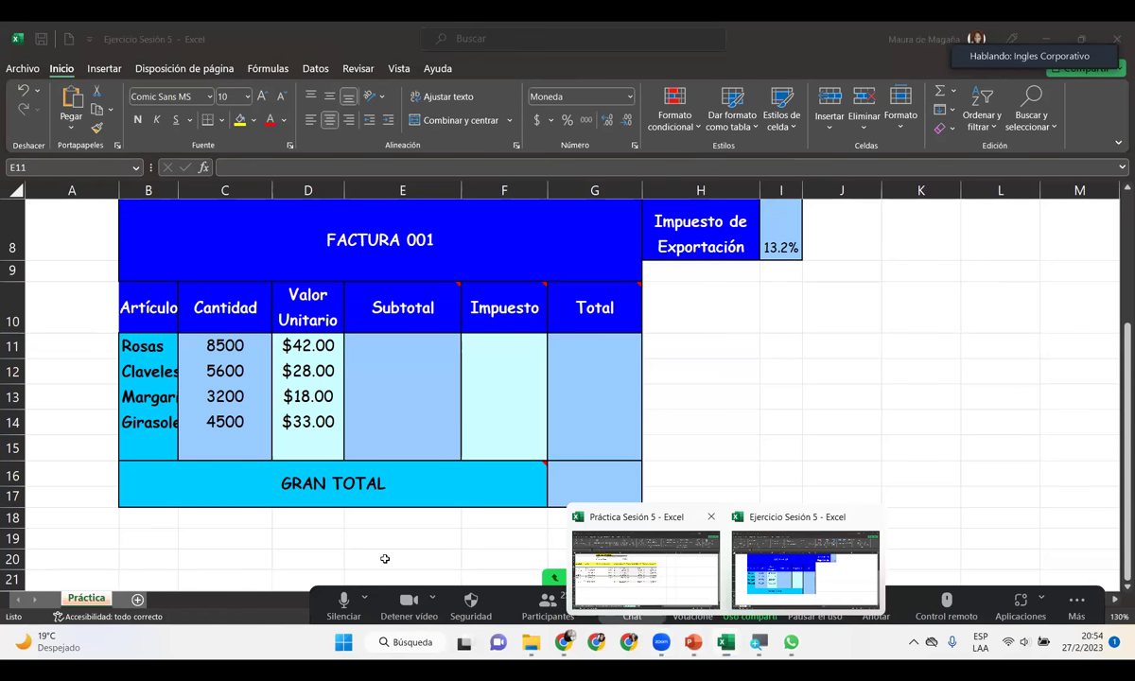
pyautogui.hotkey('alt', 'Tab')
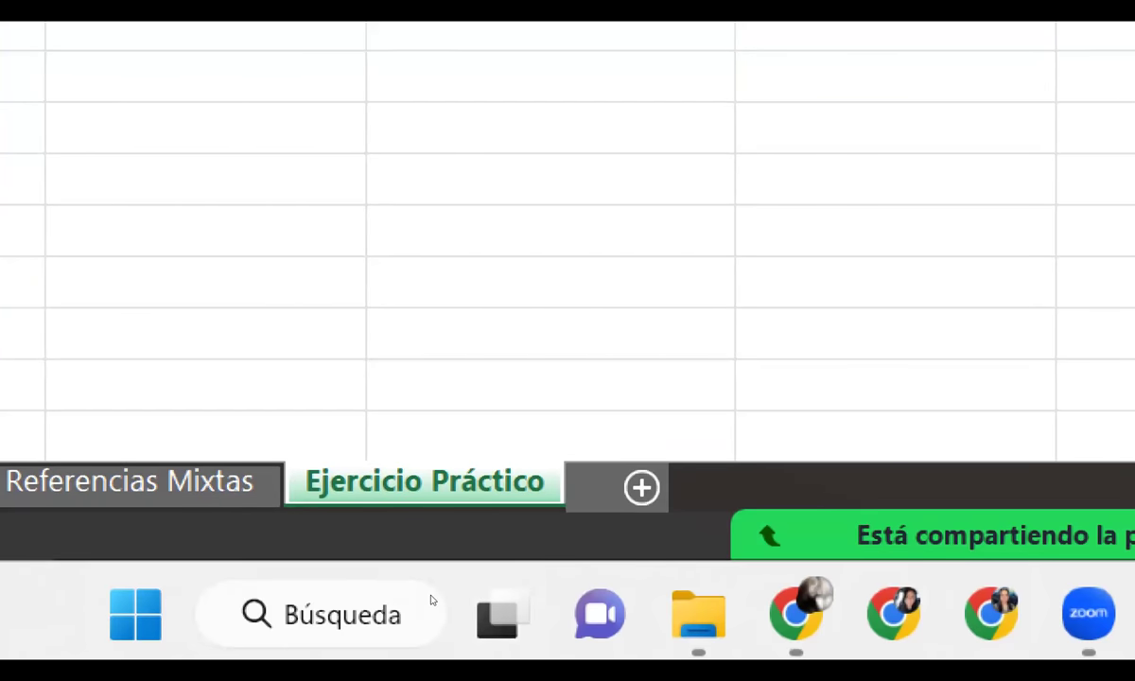
pyautogui.rightClick(426, 483)
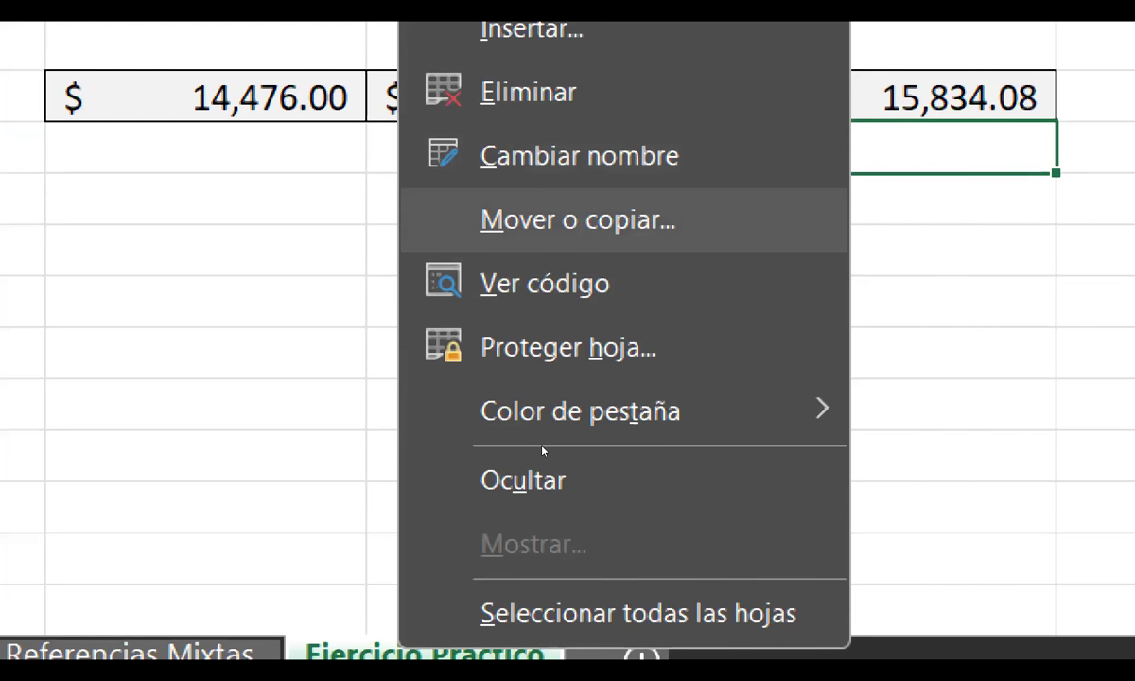
pyautogui.press('Return')
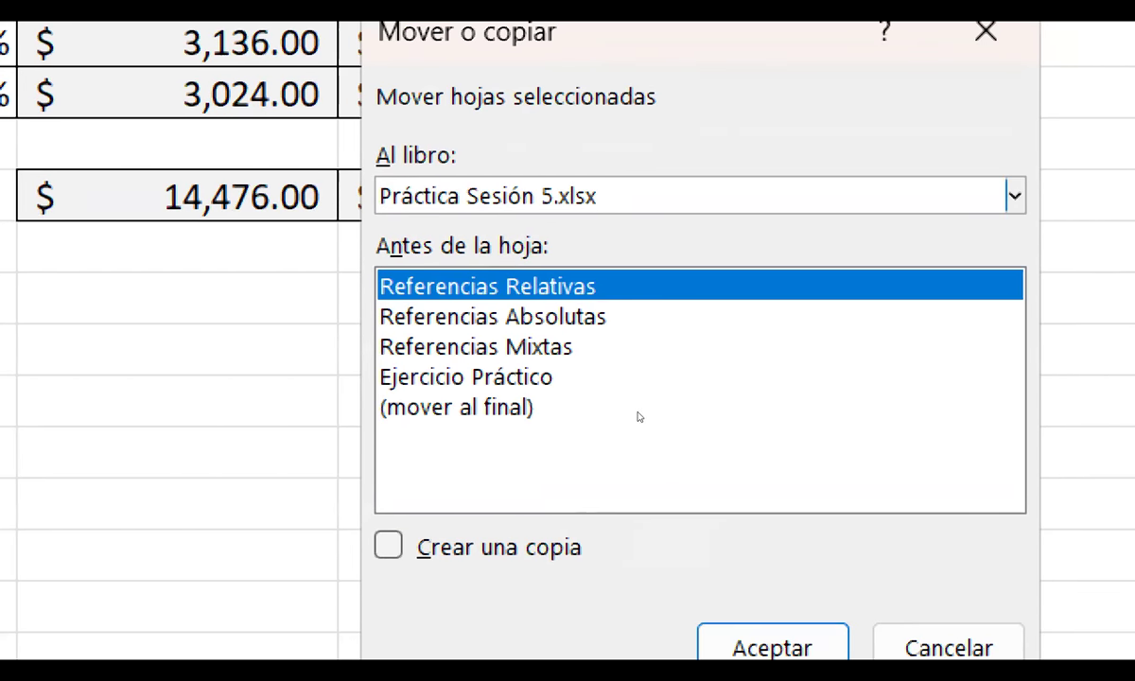
pyautogui.hotkey('alt', 'Down')
pyautogui.press('Down')
pyautogui.press('Down')
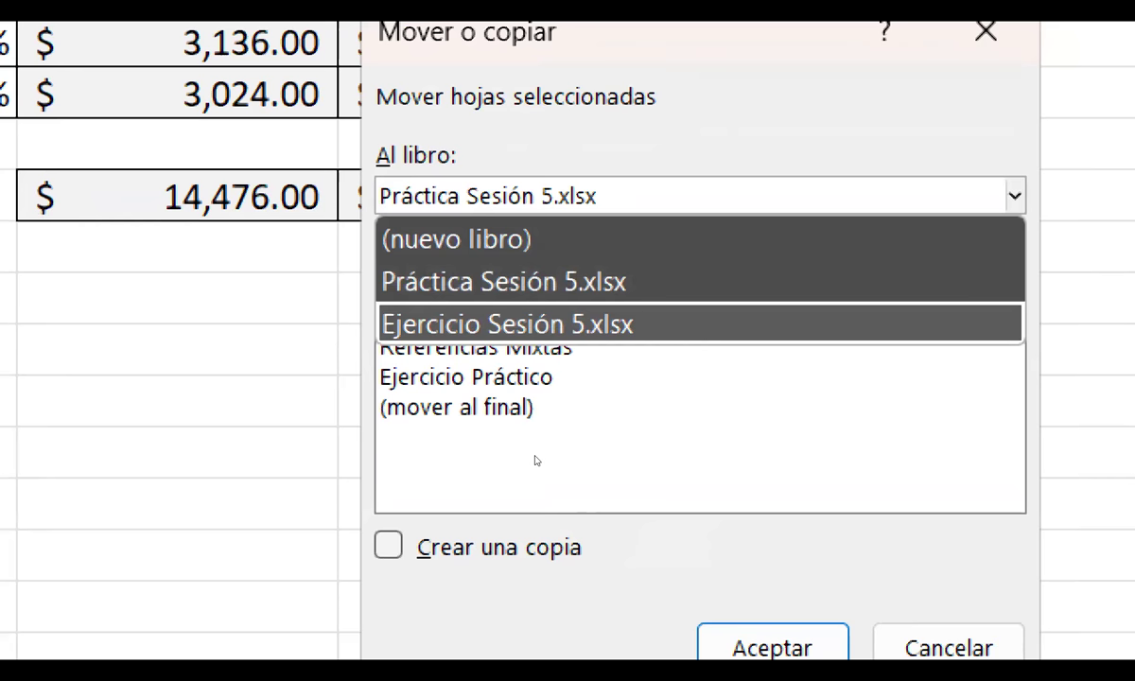
pyautogui.press('Return')
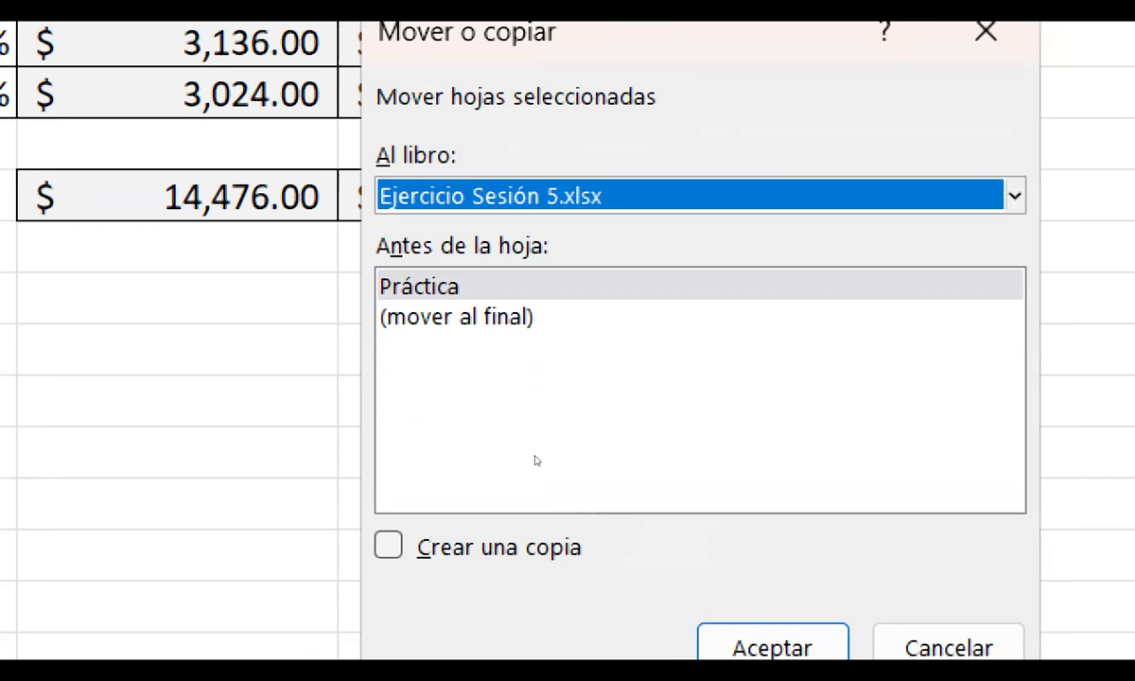
pyautogui.click(481, 451)
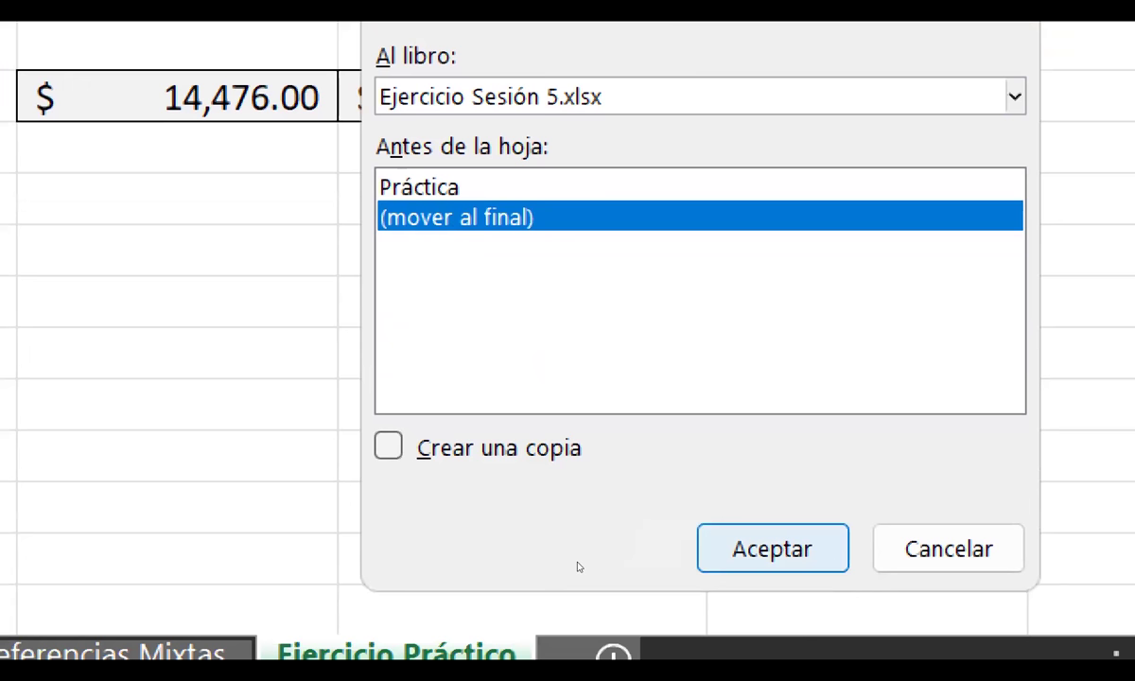
pyautogui.press('Escape')
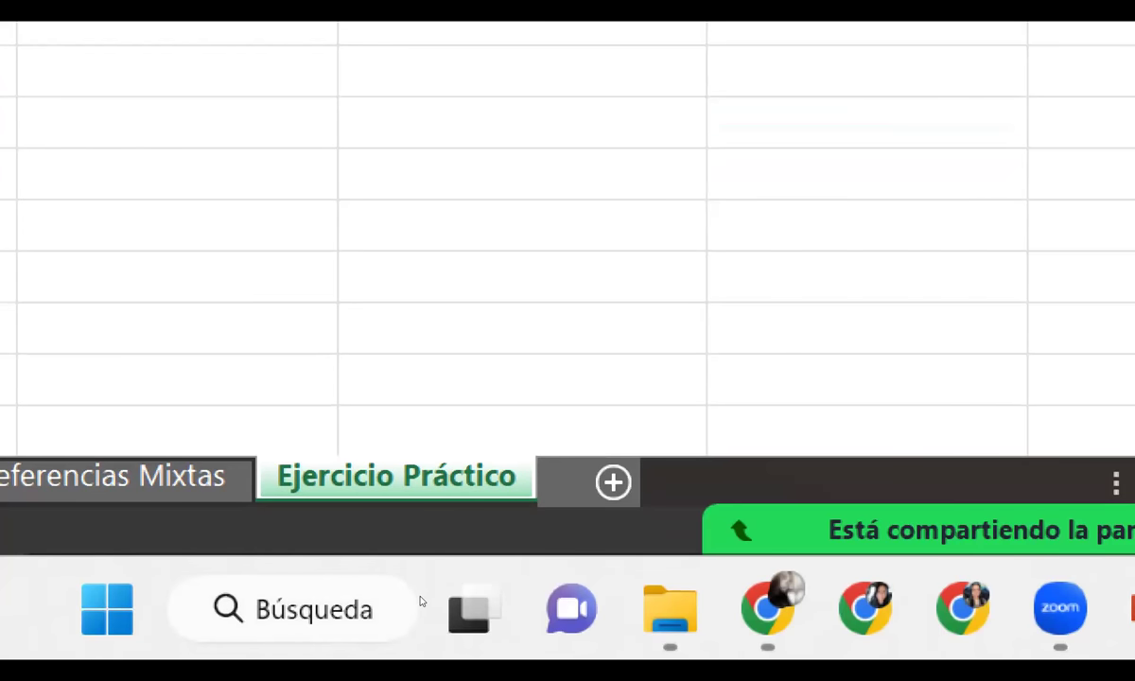
# Step: Move the Ejercicio Práctico sheet to the end of Ejercicio Sesión 5.xlsx, using the destination's version of every conflicting name
pyautogui.hotkey('shift', 'F10')
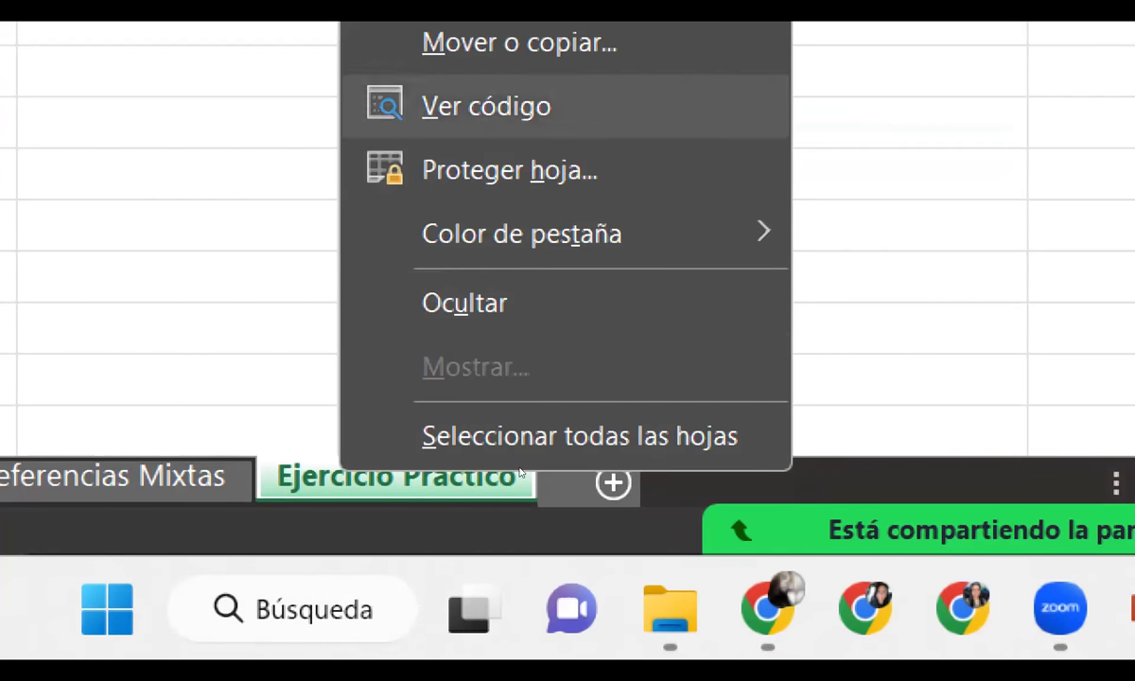
pyautogui.press('Return')
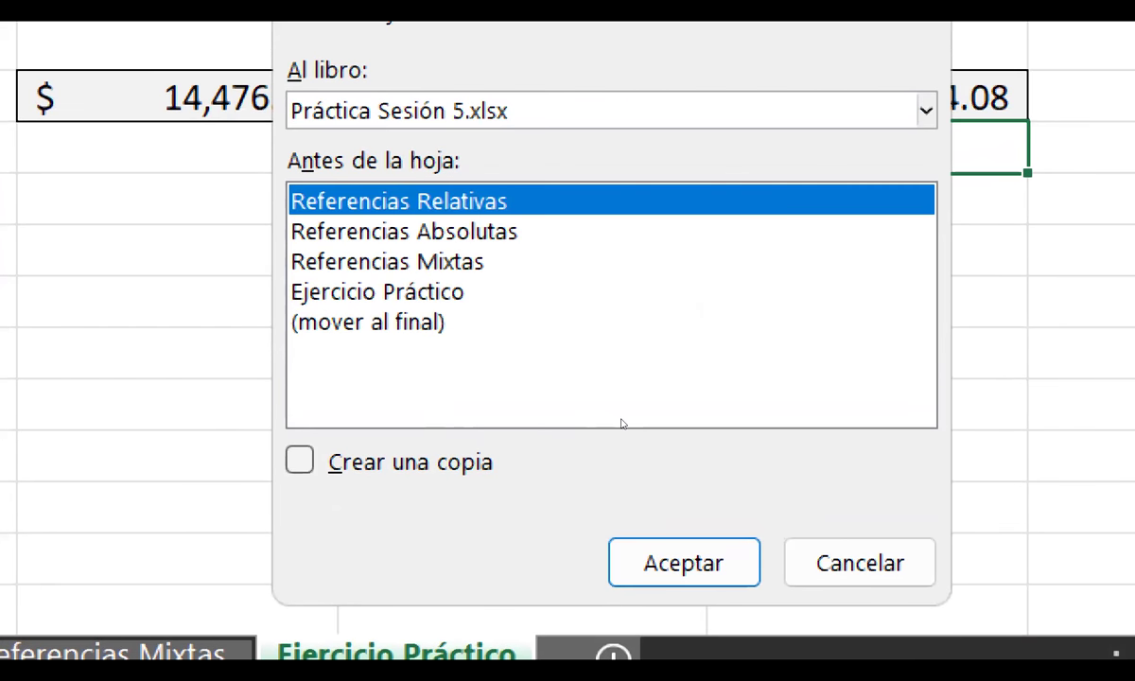
pyautogui.hotkey('alt', 'Down')
pyautogui.press('Down')
pyautogui.press('Return')
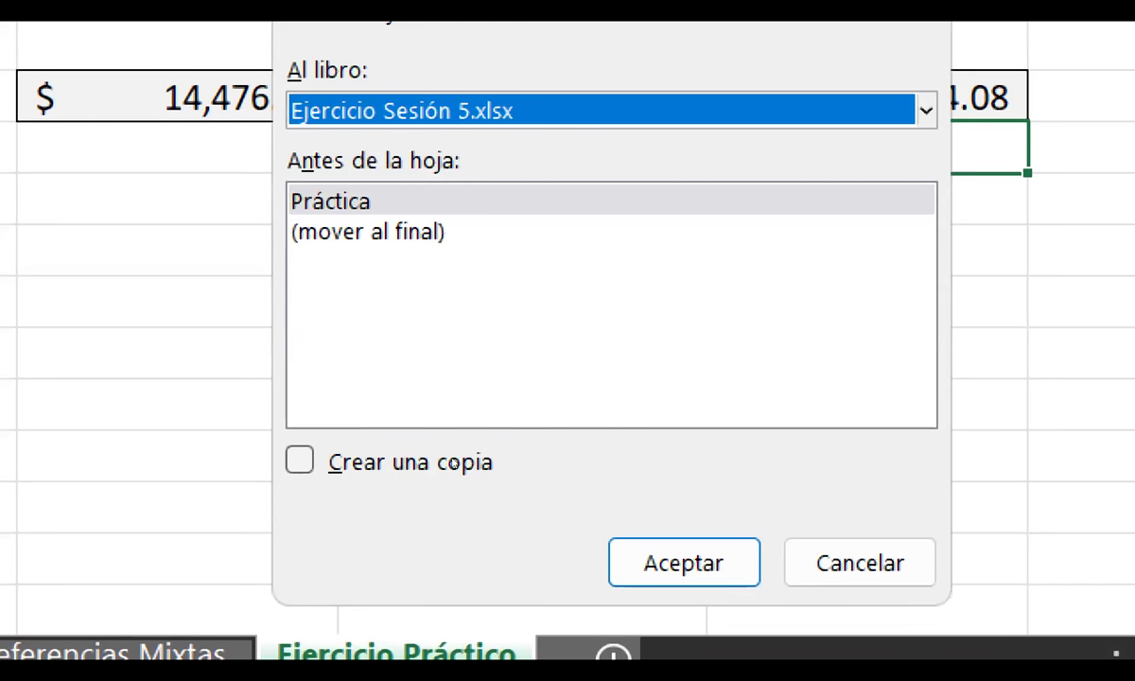
pyautogui.press('Tab')
pyautogui.press('Down')
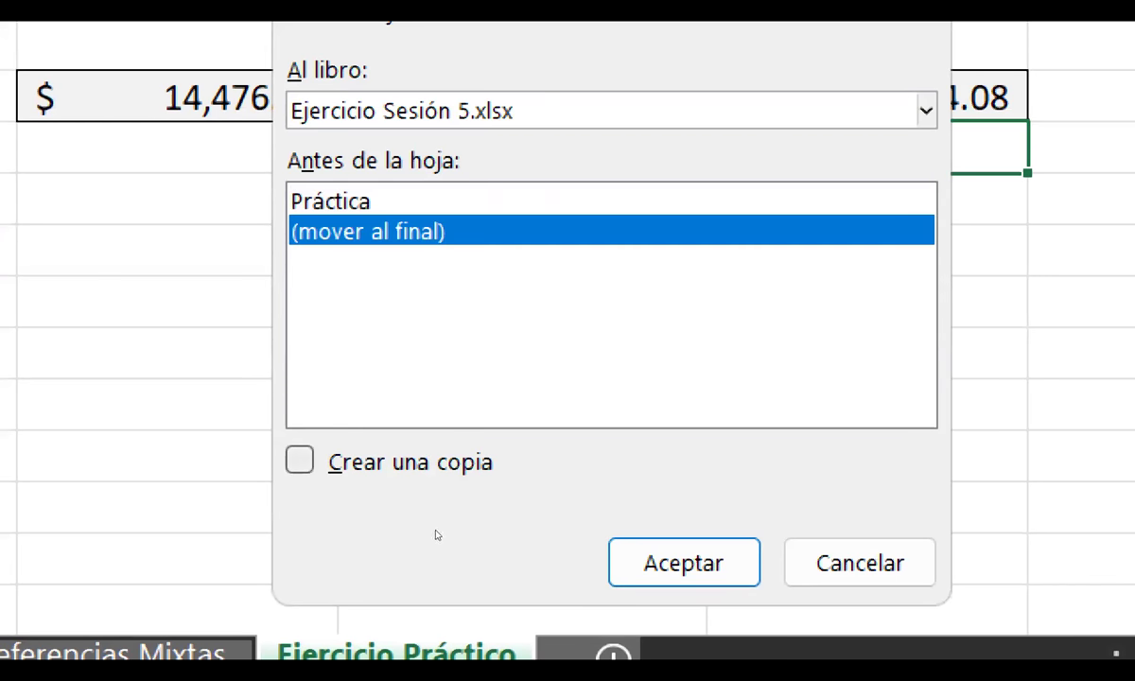
pyautogui.press('Return')
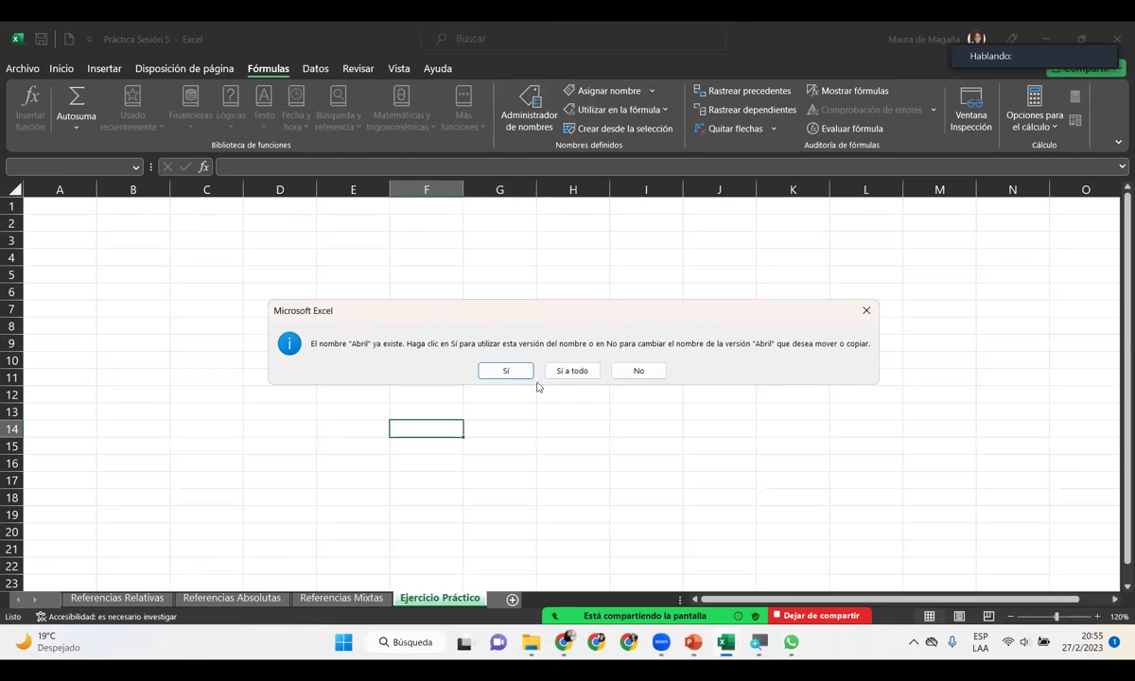
pyautogui.click(505, 370)
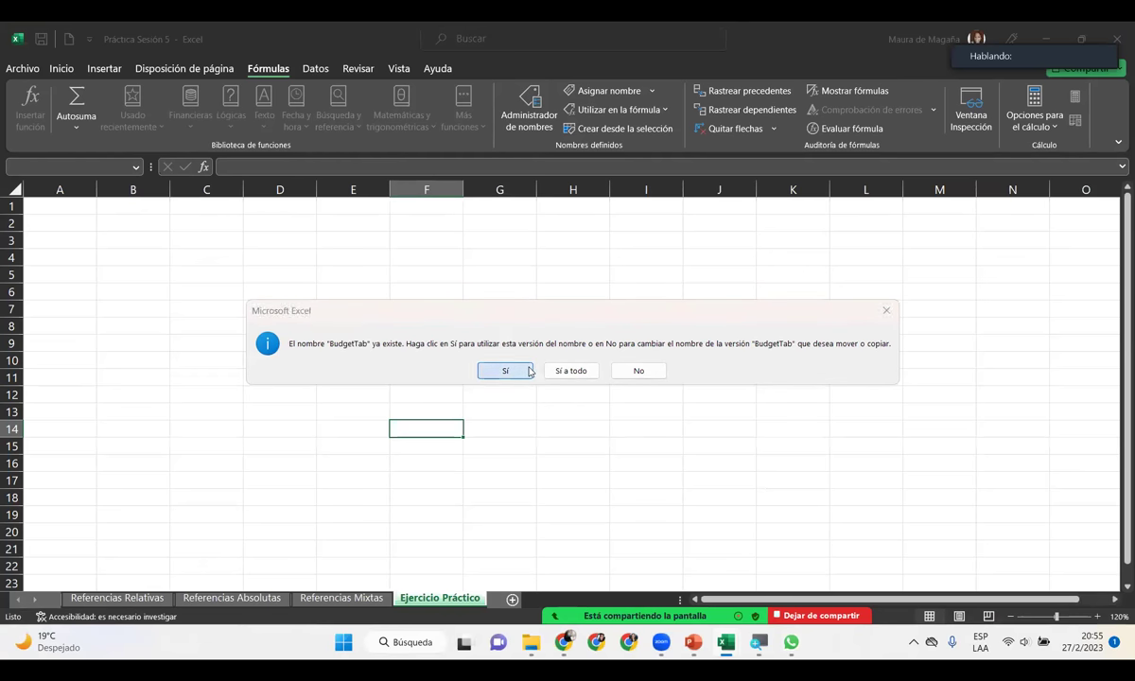
pyautogui.click(504, 371)
pyautogui.click(568, 370)
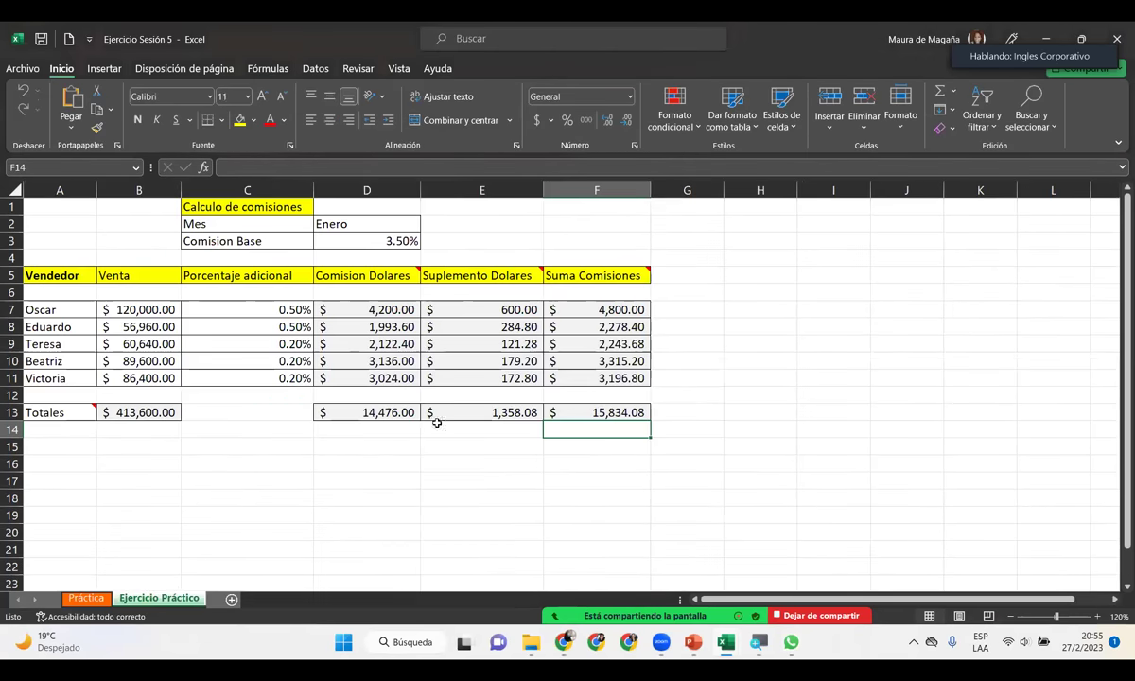
# Step: Check the Práctica and Ejercicio Práctico sheets in the Ejercicio Sesión 5 workbook, ending on Práctica
pyautogui.click(89, 600)
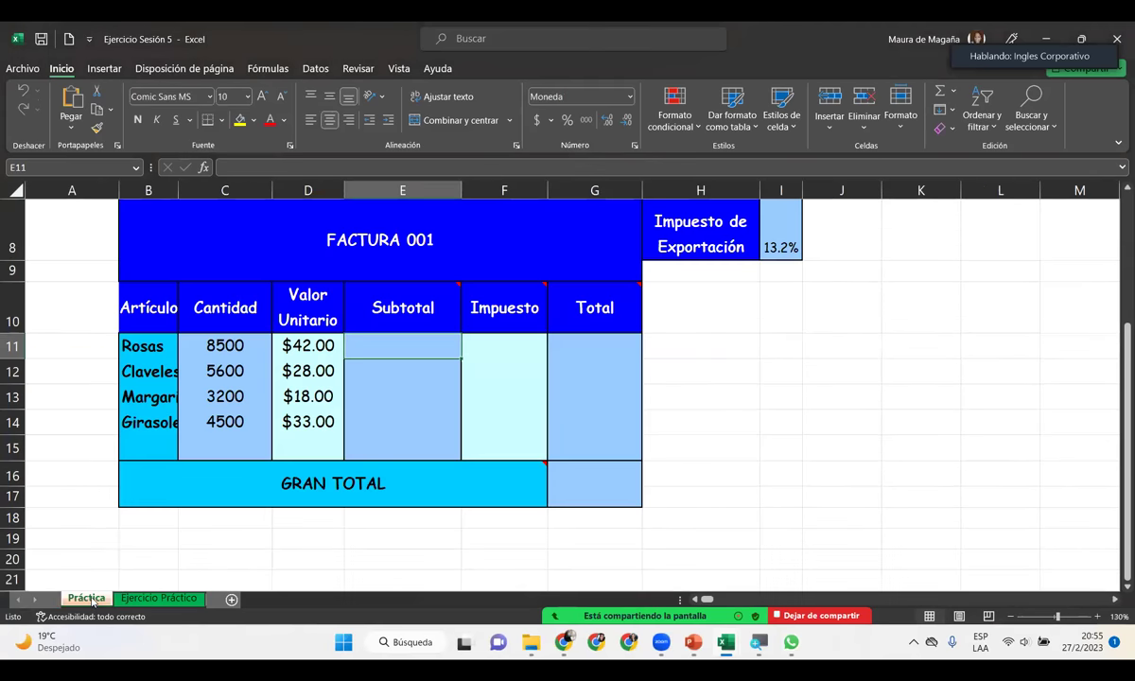
pyautogui.click(142, 599)
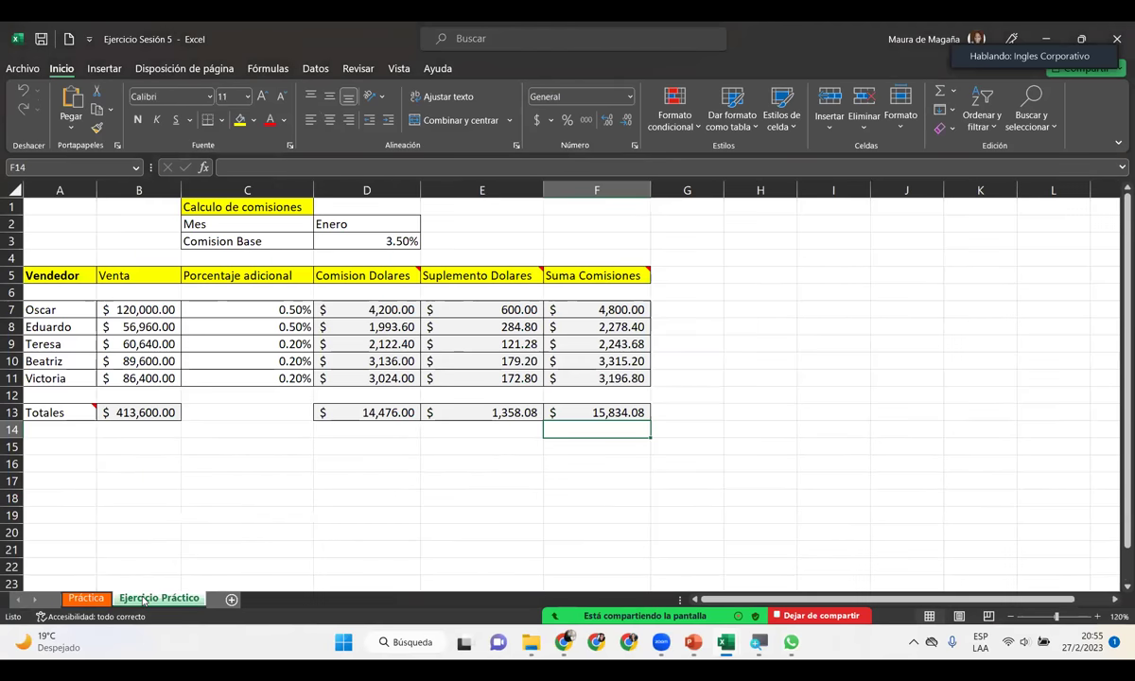
pyautogui.click(83, 599)
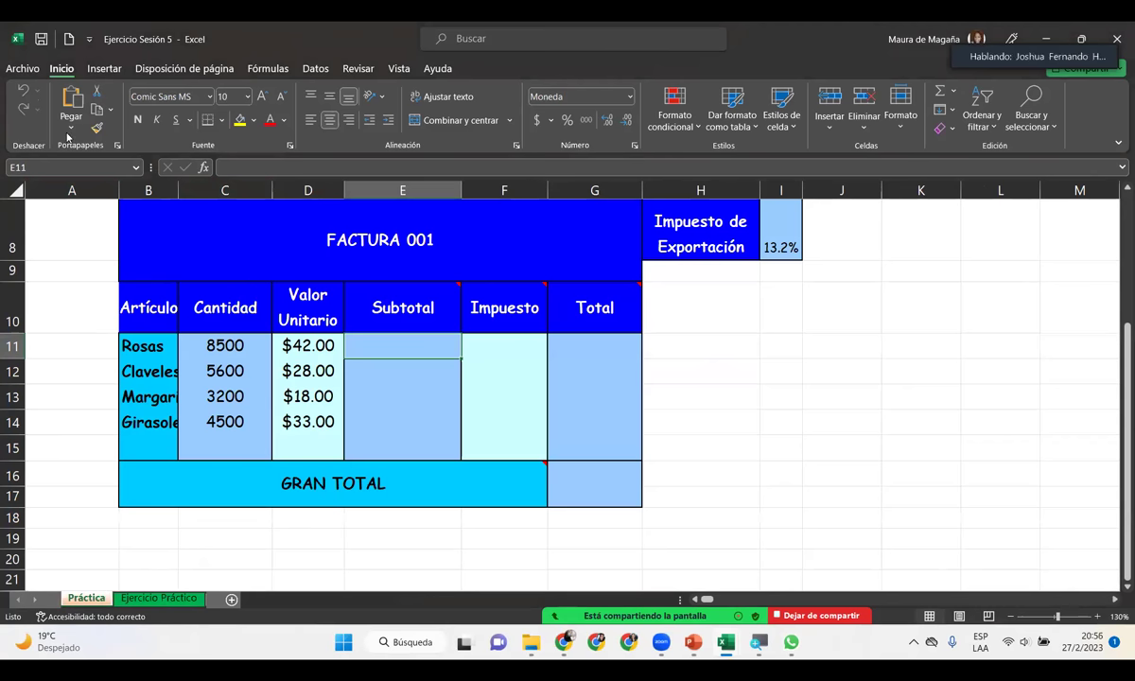
# Step: Save the workbook as "Ejercicio Sesión 5 Primer Nombre Primer Apellido" in the Archivos para la sesión folder
pyautogui.click(21, 70)
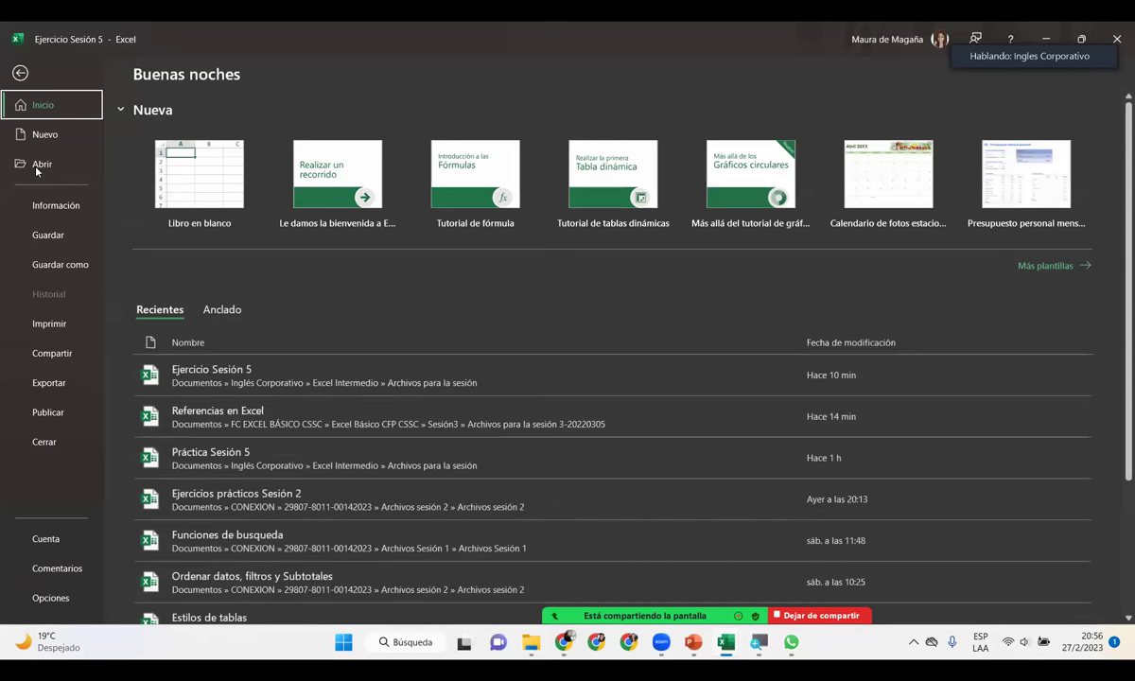
pyautogui.click(63, 266)
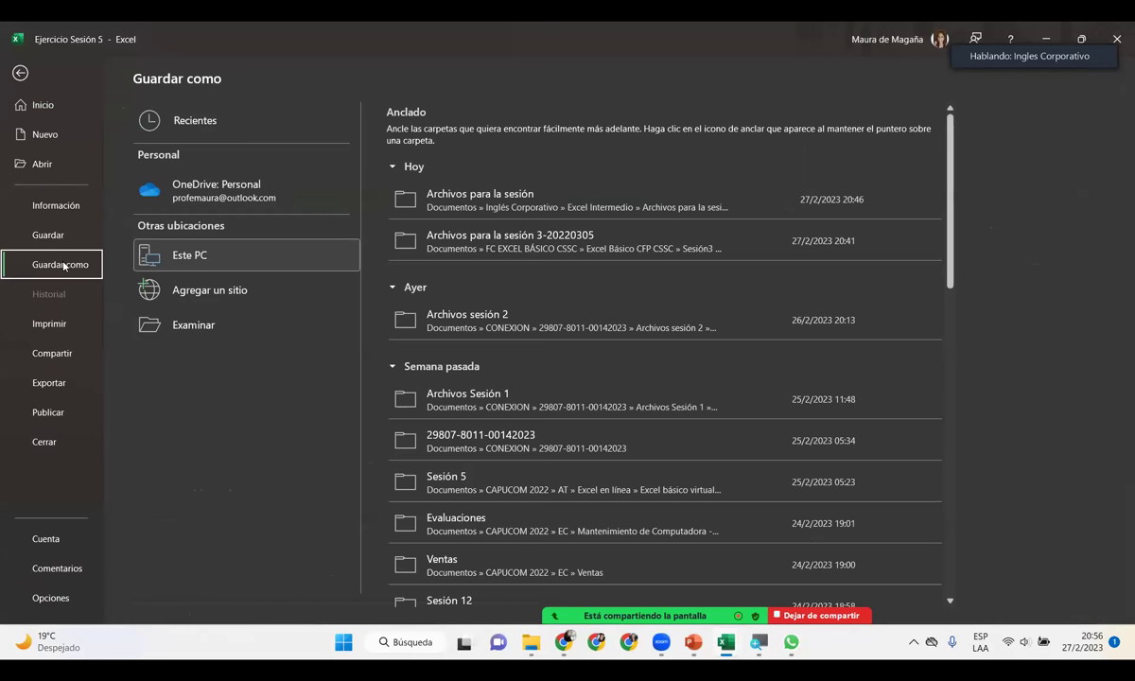
pyautogui.click(187, 325)
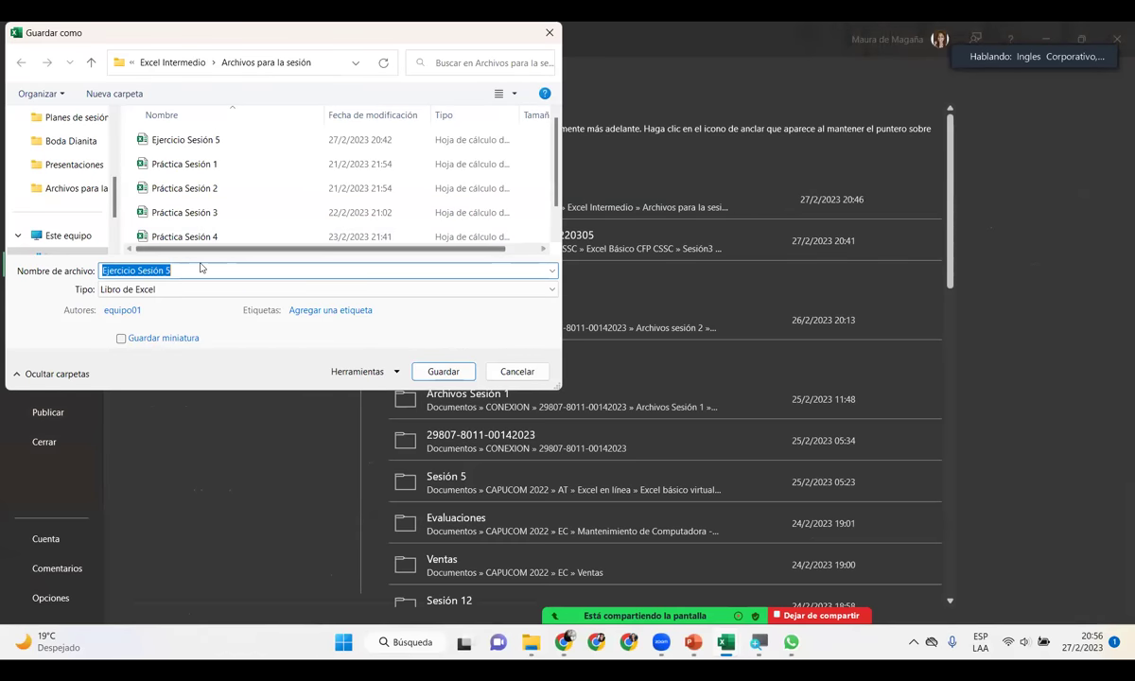
pyautogui.click(195, 269)
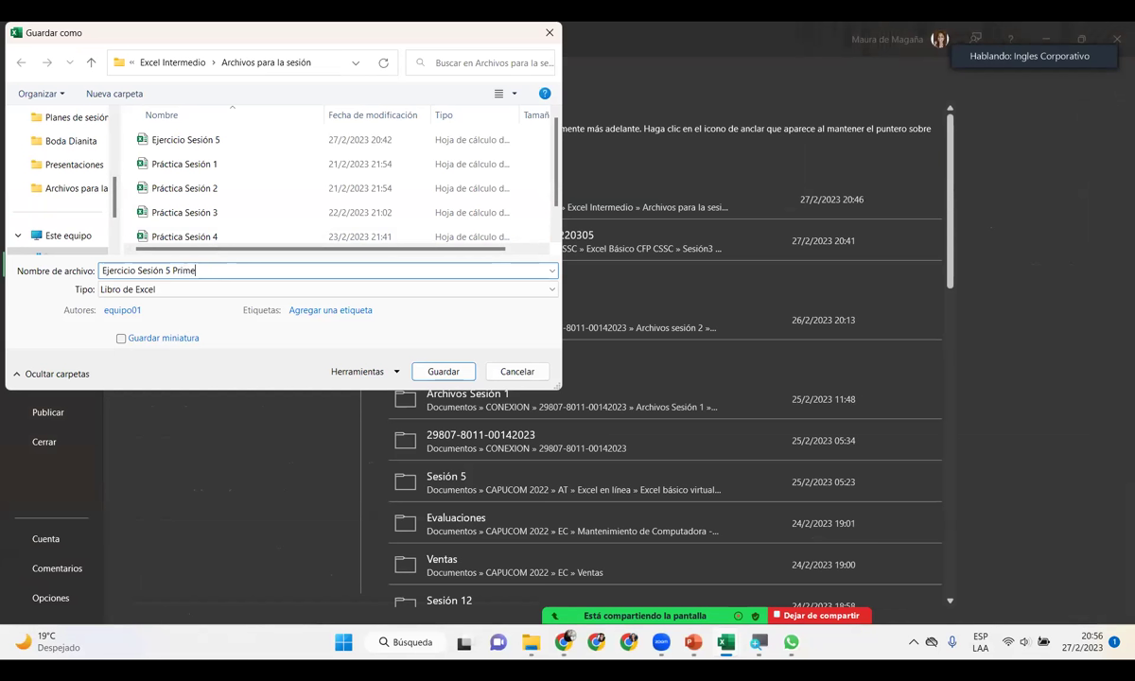
pyautogui.press('BackSpace')
pyautogui.press('BackSpace')
pyautogui.press('BackSpace')
pyautogui.press('BackSpace')
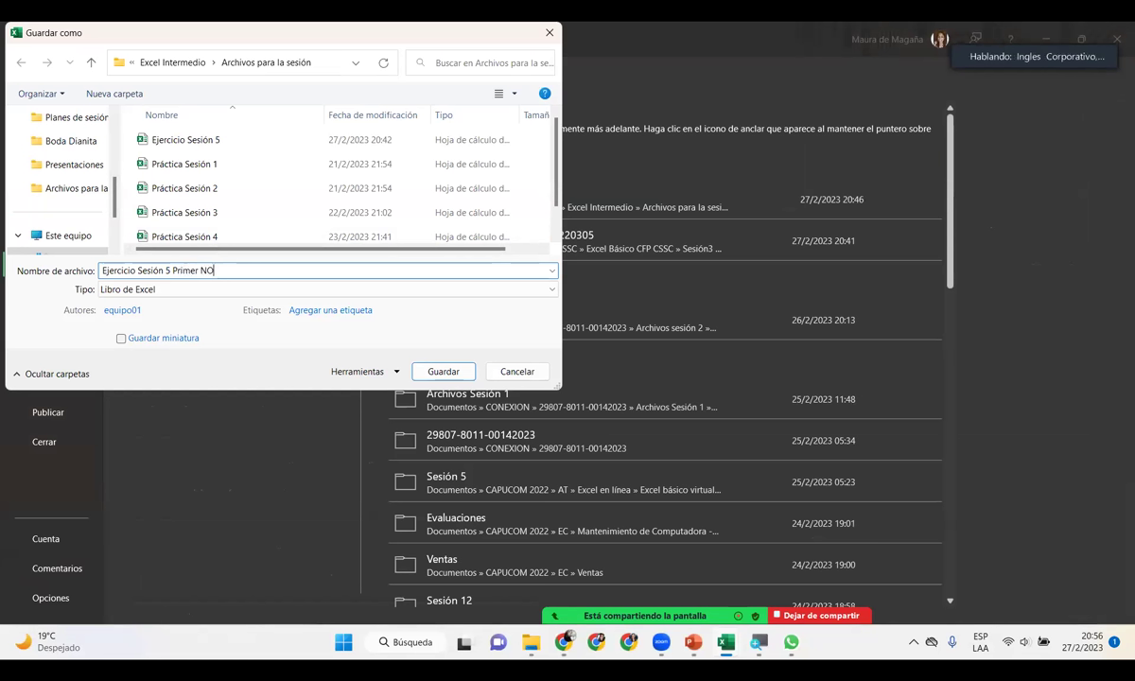
pyautogui.write('ombre Primer Apellido')
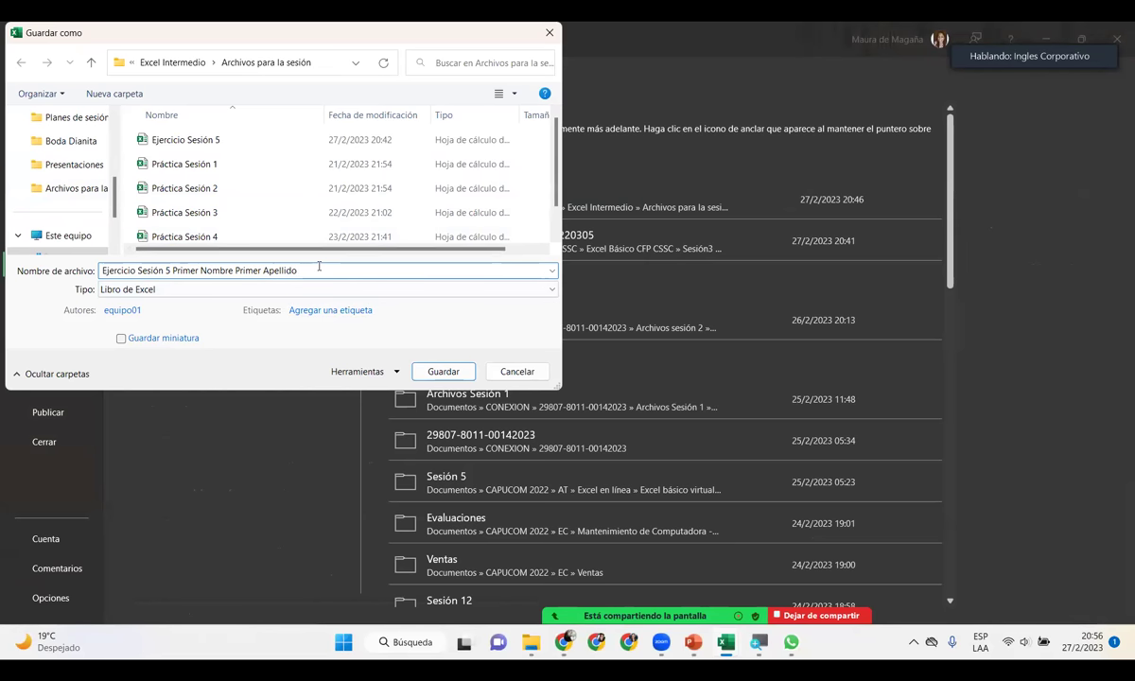
pyautogui.press('Tab')
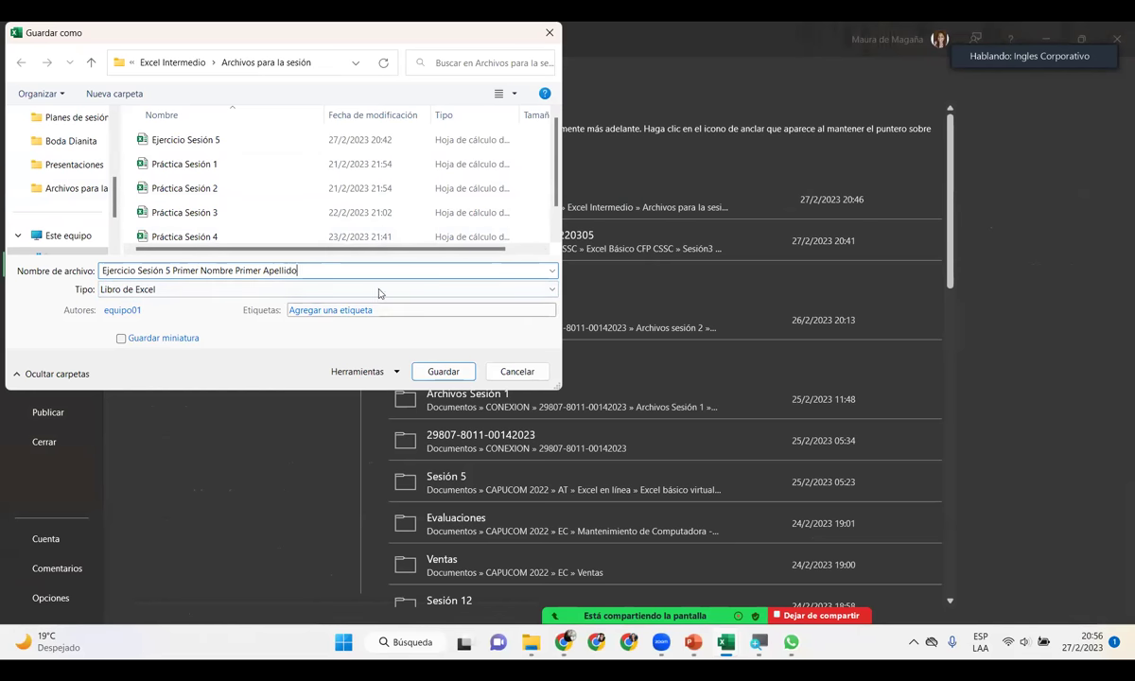
pyautogui.click(435, 372)
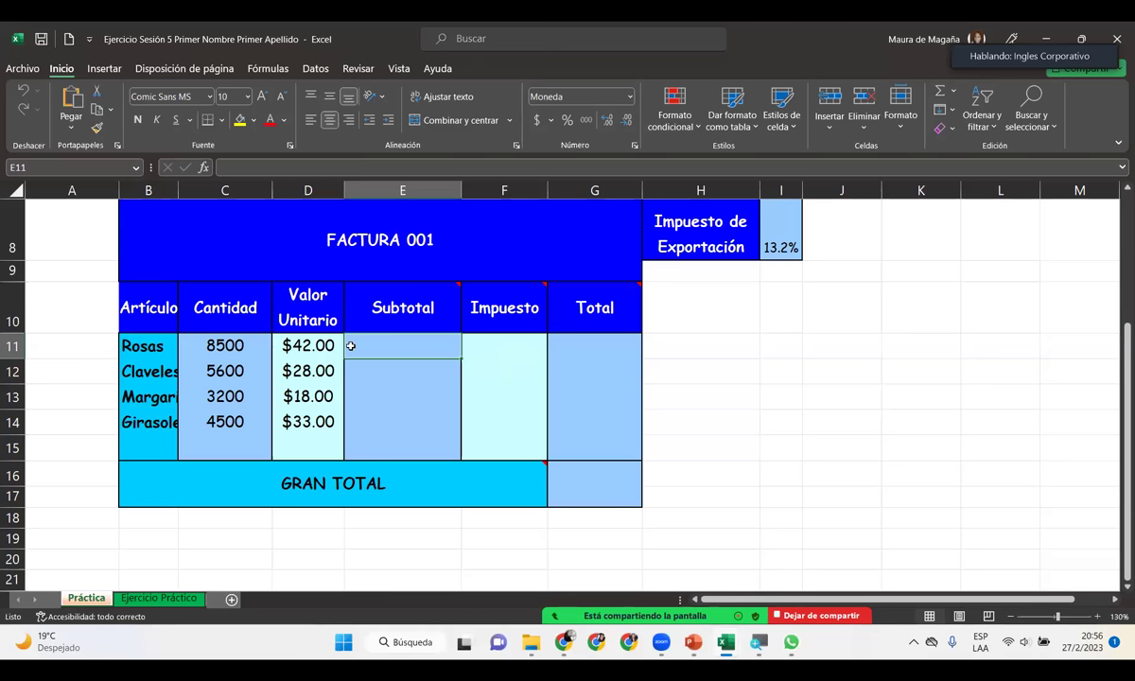
# Step: Enter the Subtotal formula =C11*D11 for Rosas in cell E11 of the Práctica sheet
pyautogui.moveTo(433, 289)
pyautogui.write('=')
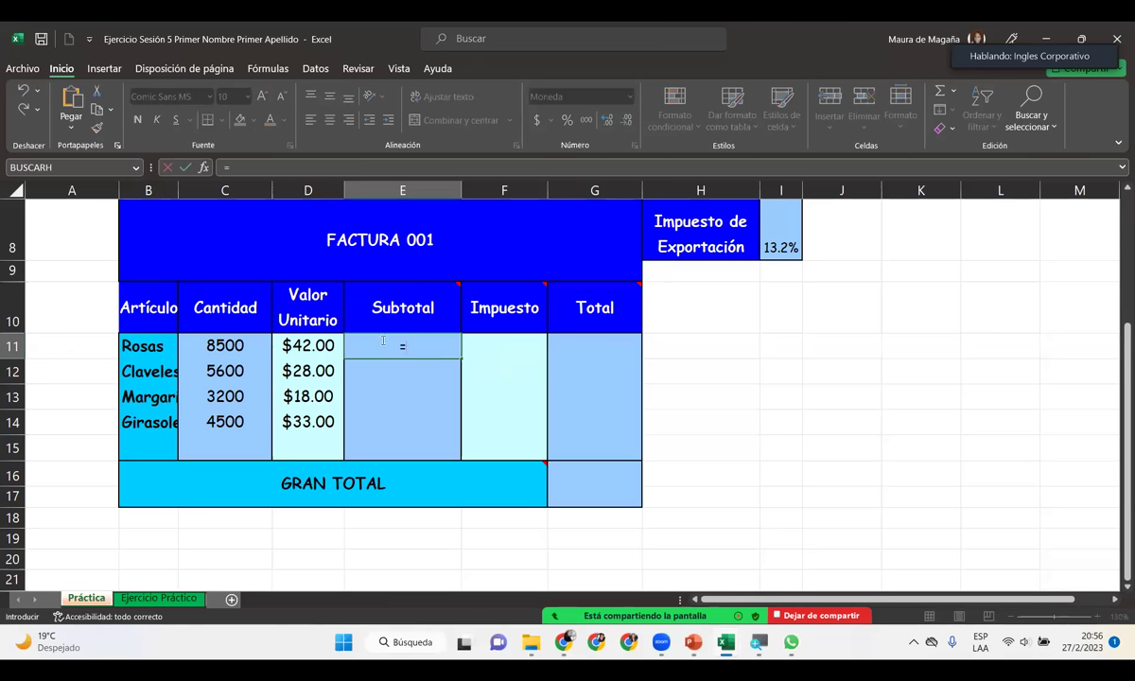
pyautogui.click(243, 346)
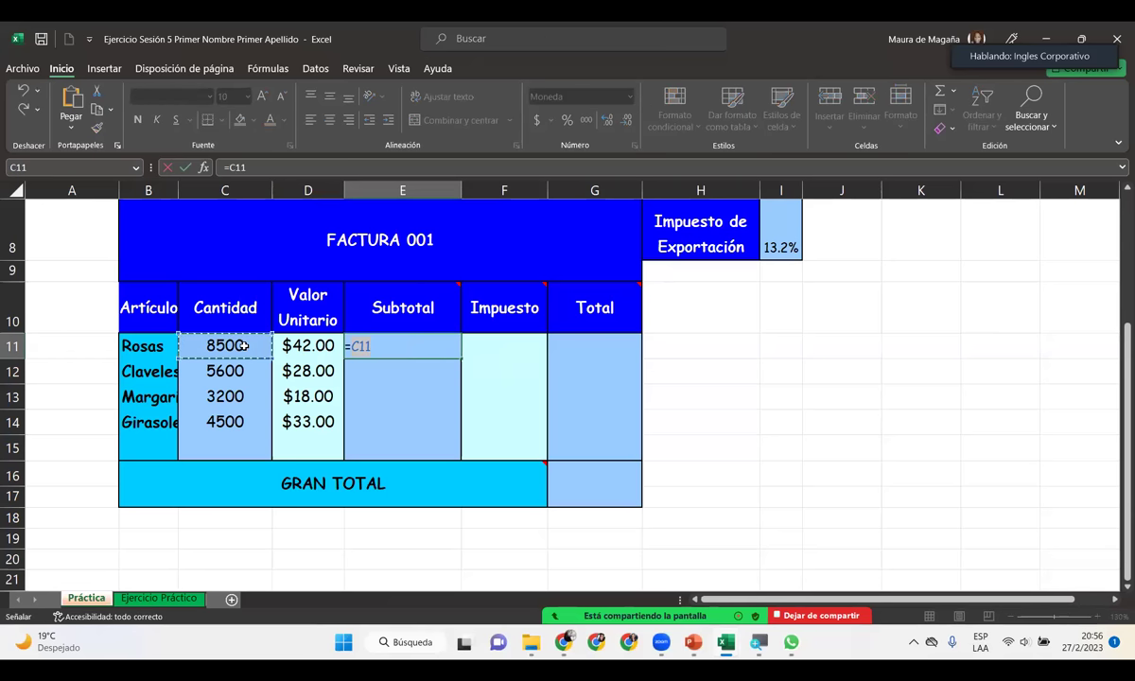
pyautogui.write('*')
pyautogui.click(301, 346)
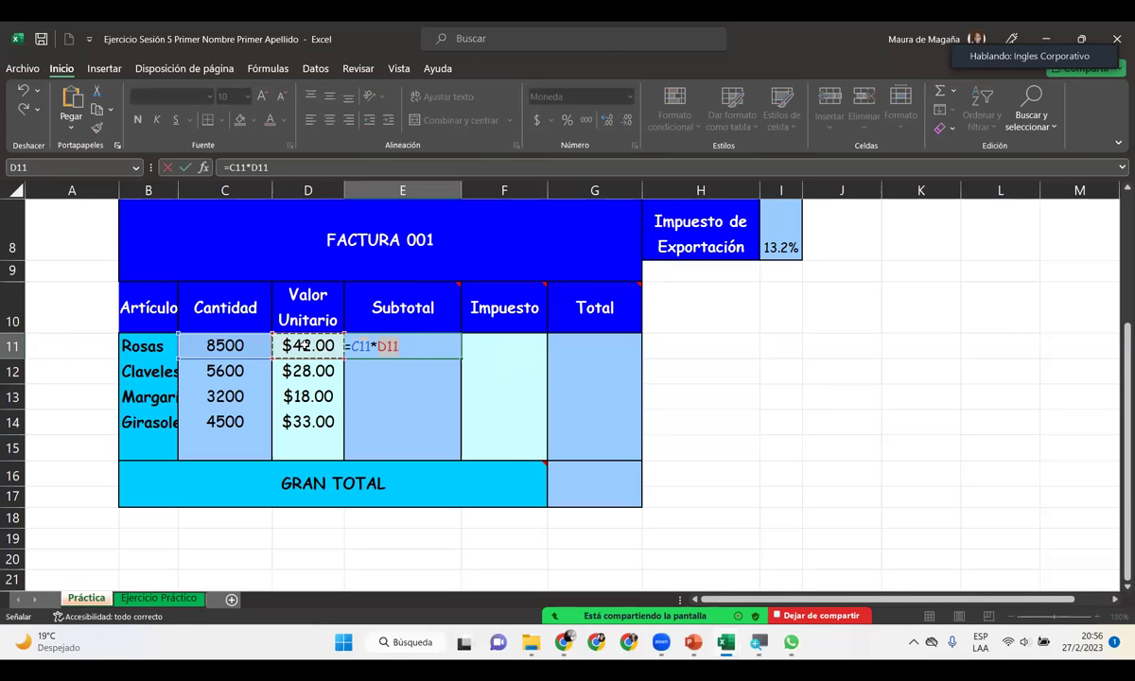
pyautogui.press('Return')
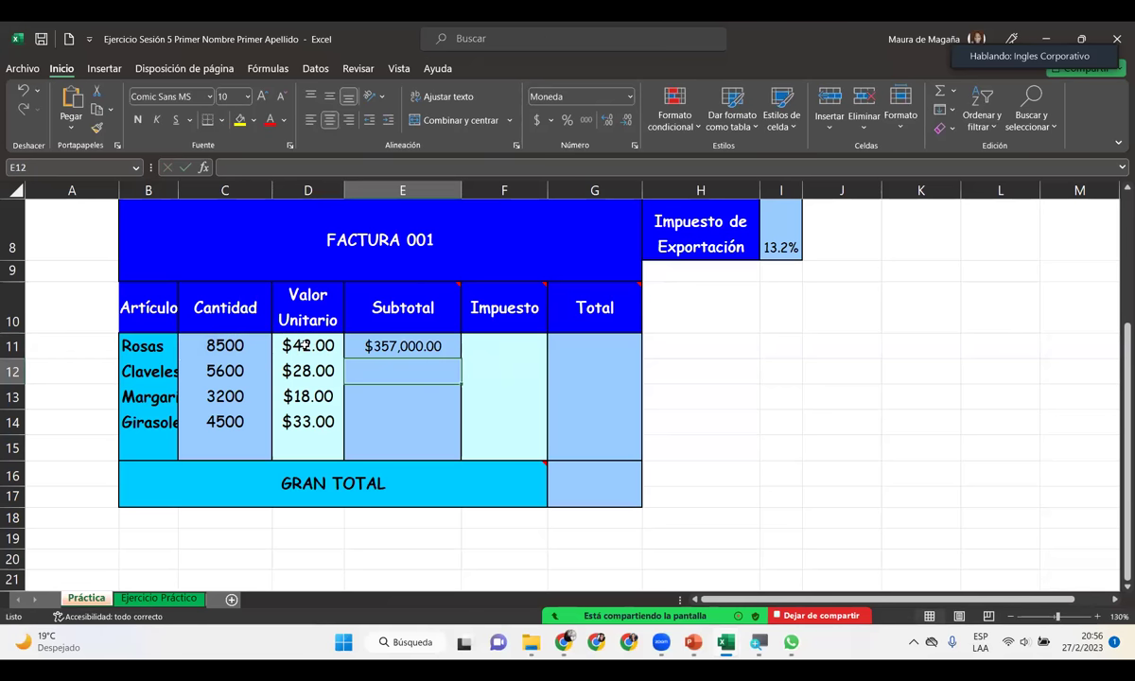
# Step: Enter the Impuesto formula =E11*$I$8 for Rosas in F11, with an absolute reference to the export tax rate
pyautogui.click(512, 346)
pyautogui.moveTo(519, 312)
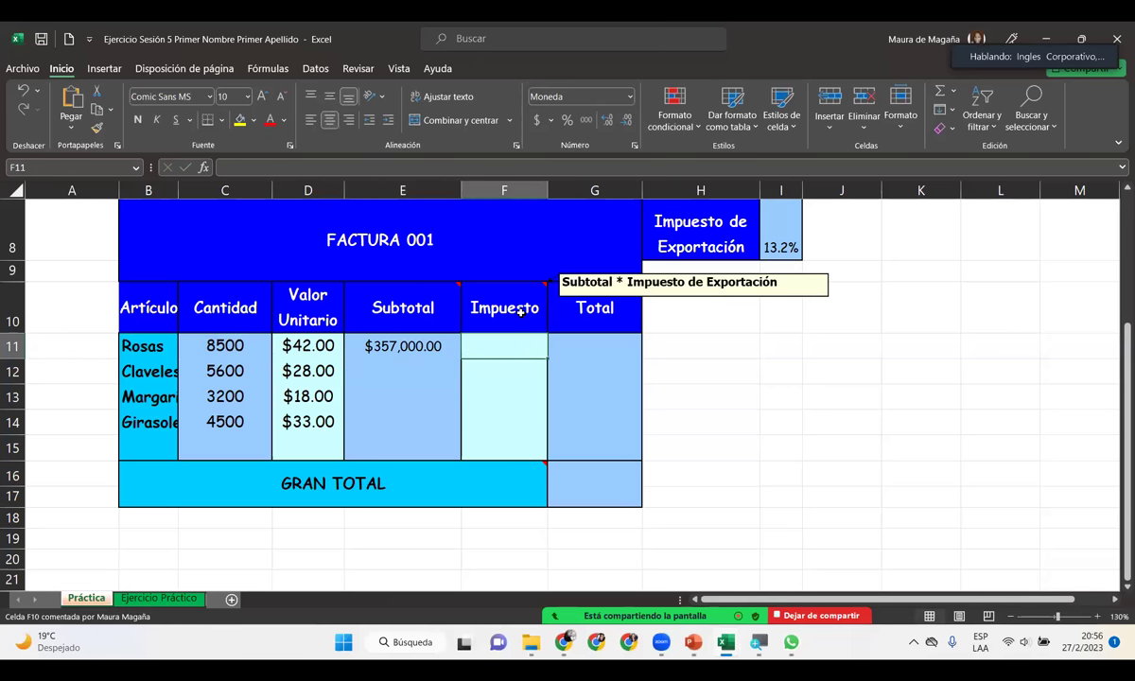
pyautogui.write('=')
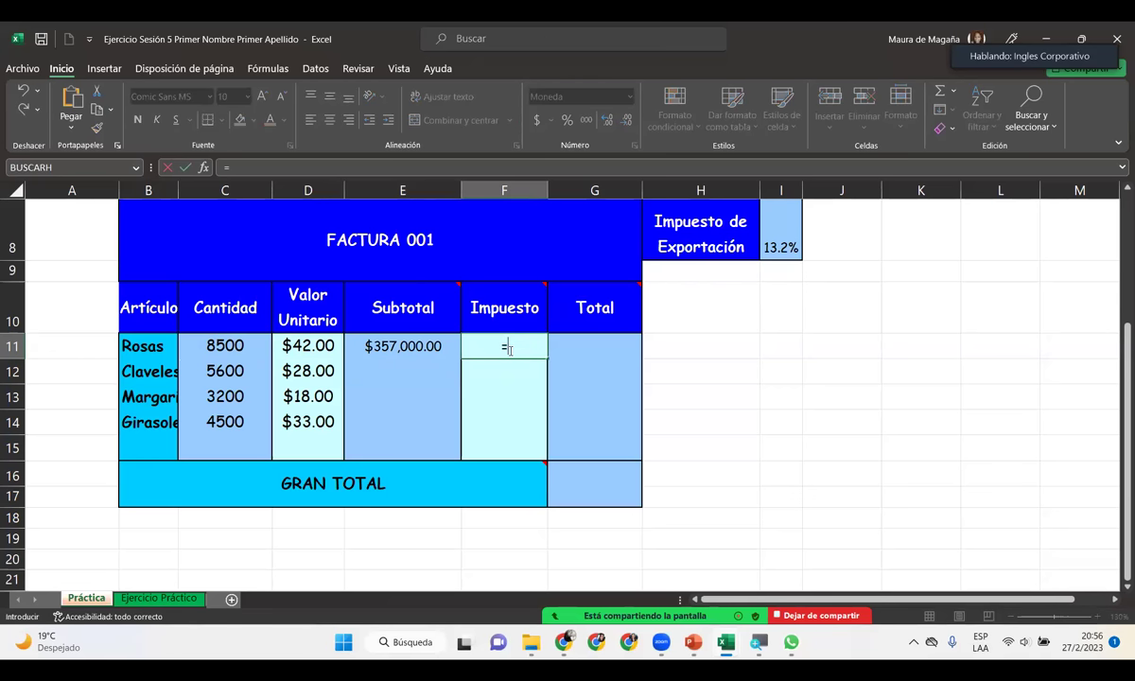
pyautogui.click(417, 346)
pyautogui.write('*')
pyautogui.click(769, 235)
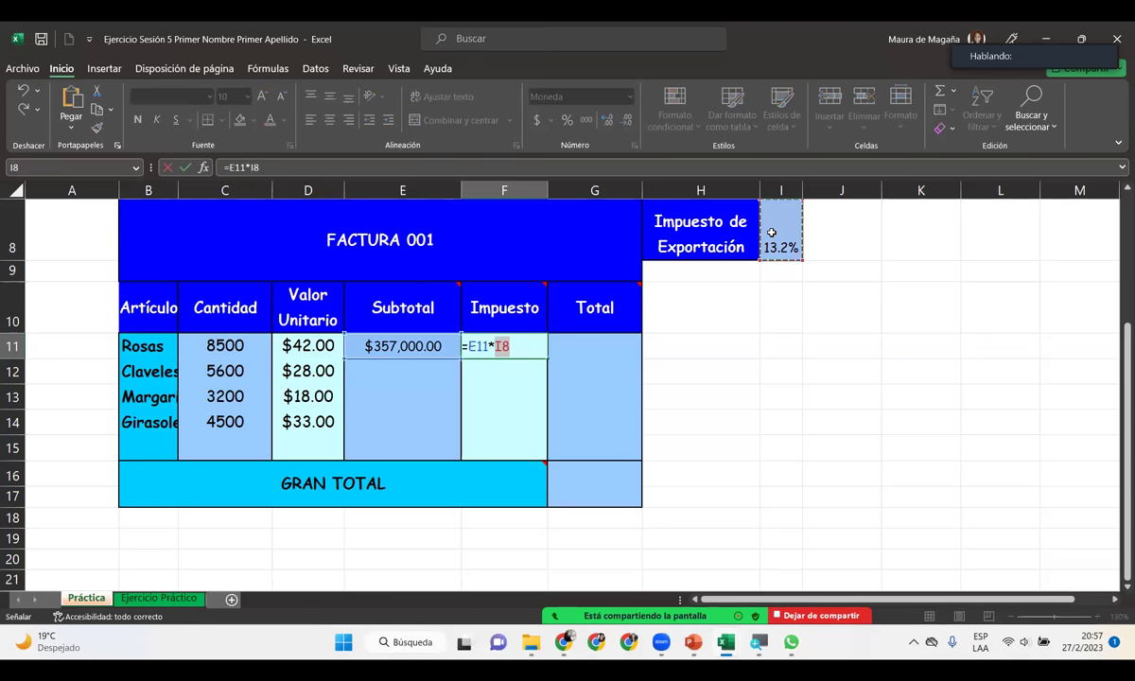
pyautogui.press('F4')
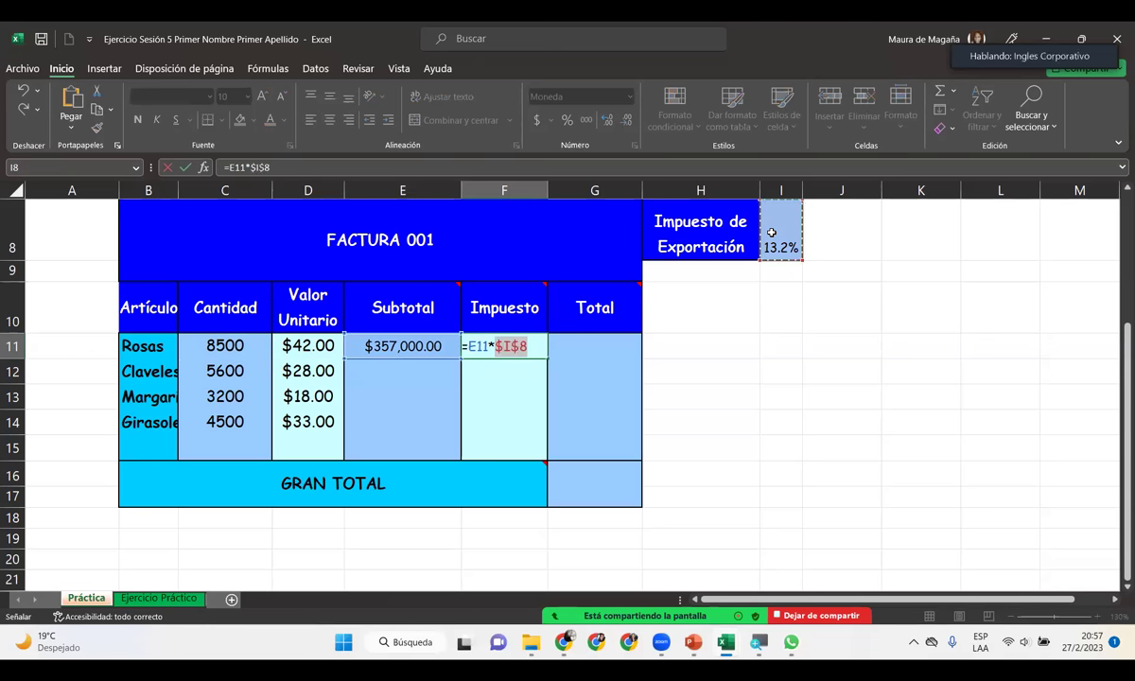
pyautogui.press('Tab')
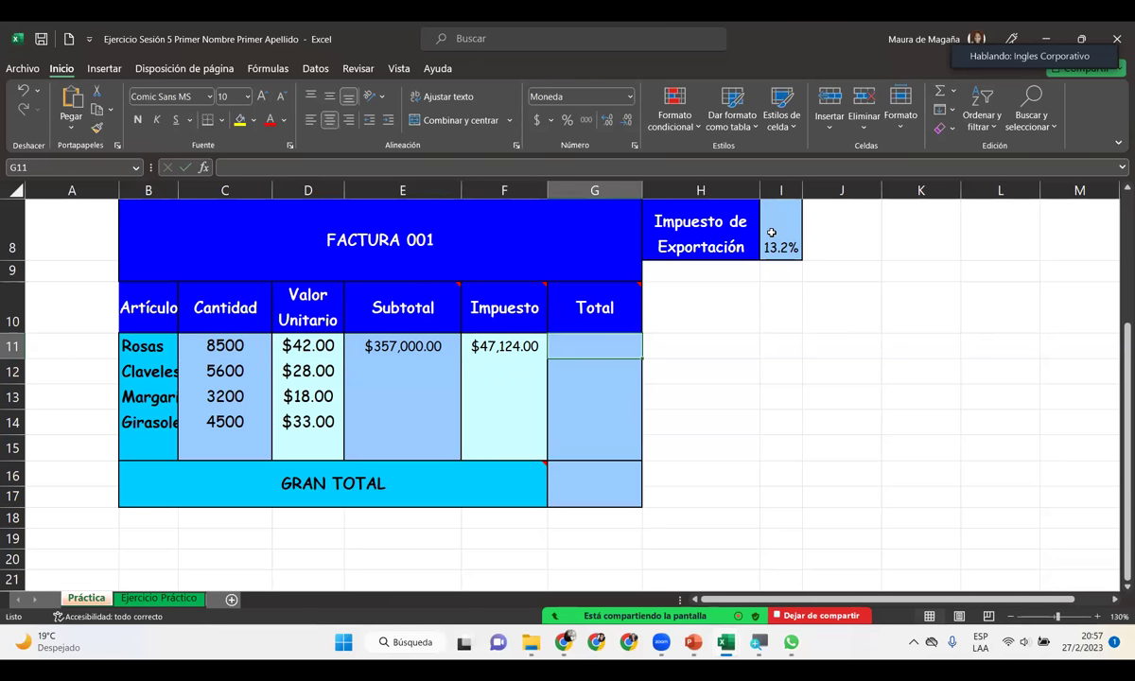
# Step: Enter the Total formula =E11+F11 for Rosas in G11, adding subtotal and tax
pyautogui.moveTo(616, 313)
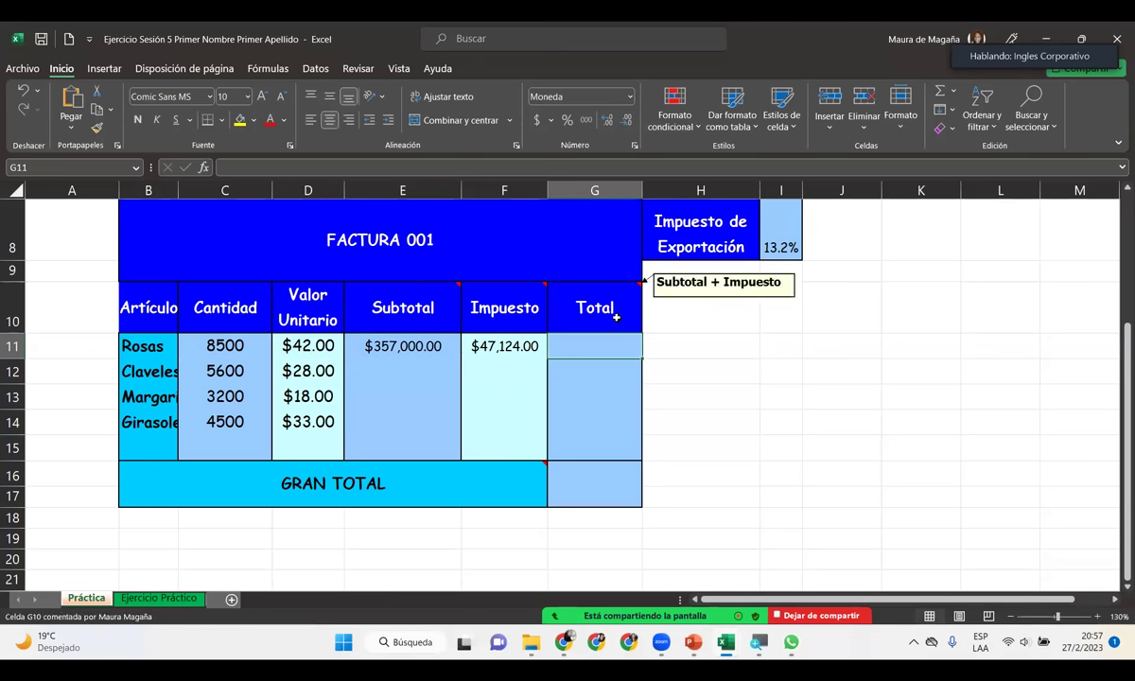
pyautogui.write('=')
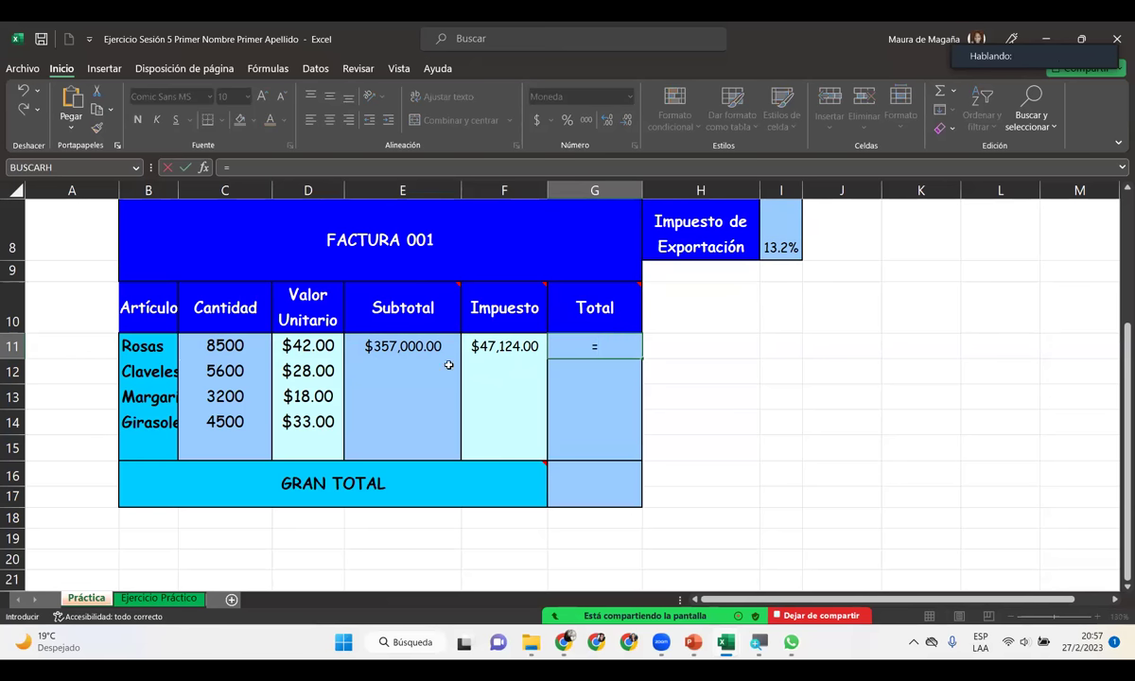
pyautogui.click(407, 346)
pyautogui.write('+')
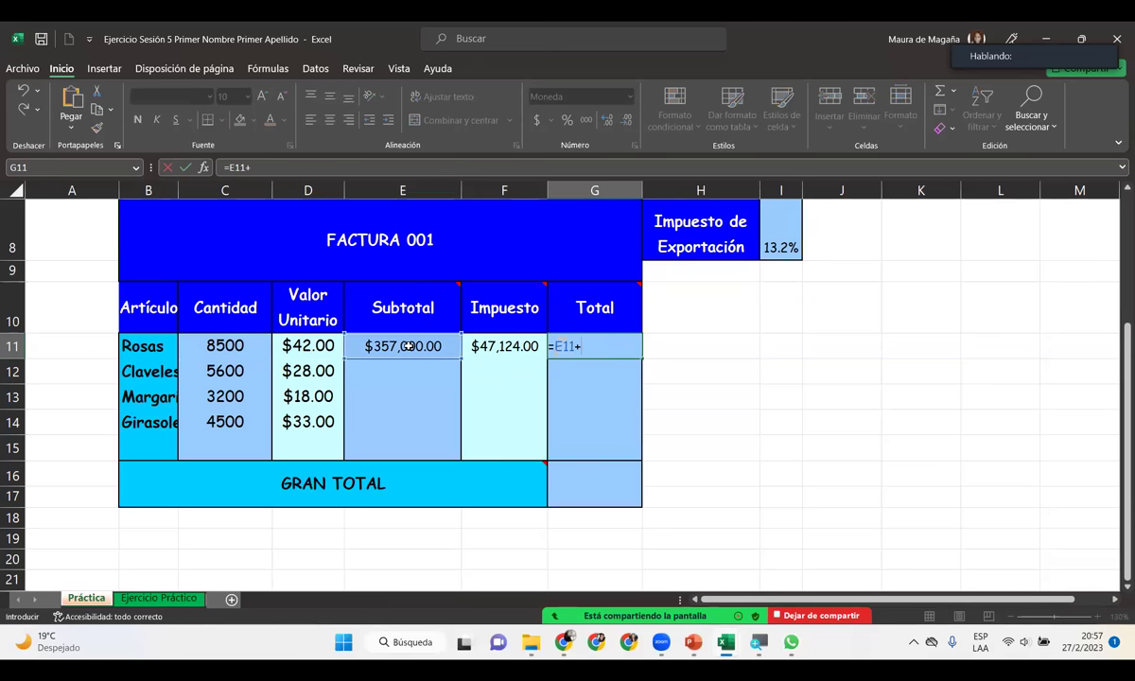
pyautogui.click(520, 348)
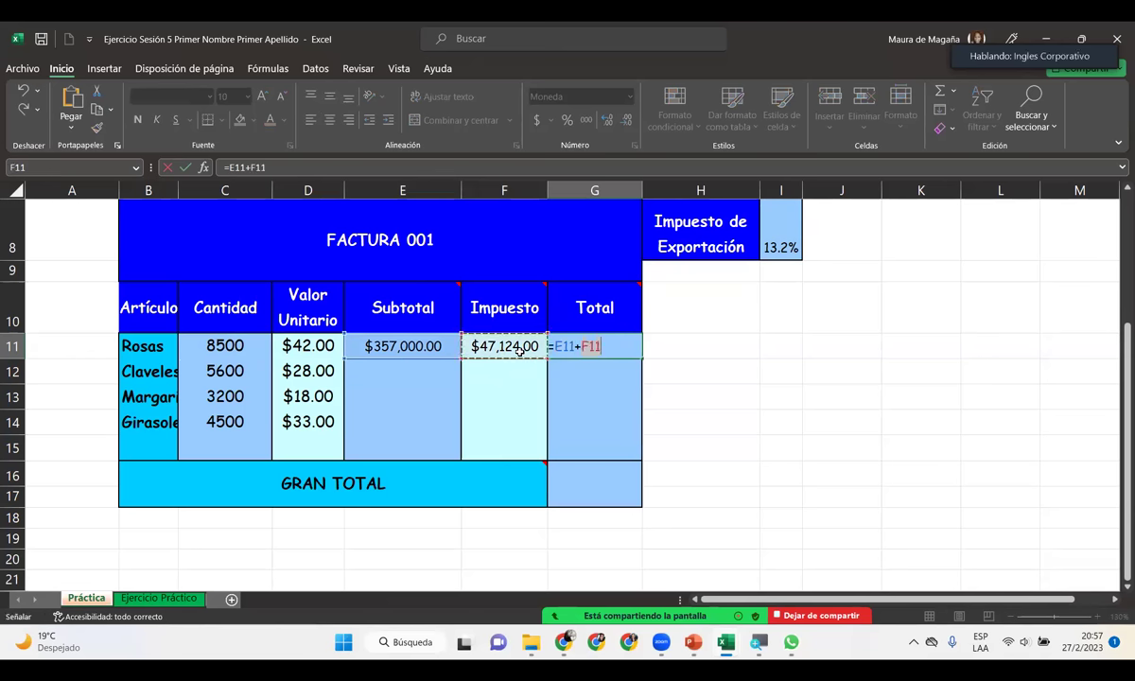
pyautogui.press('Return')
# Step: Copy the Subtotal, Impuesto and Total formulas in E11:G11 down to row 14, filling without formatting
pyautogui.moveTo(408, 346); pyautogui.dragTo(580, 342)
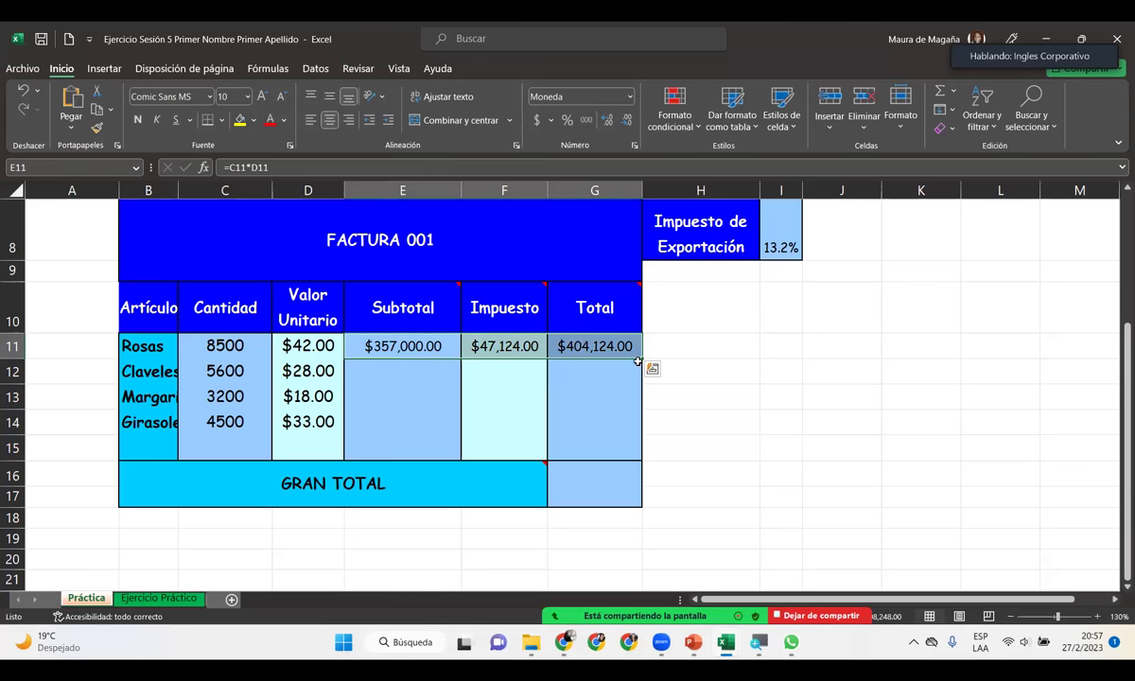
pyautogui.moveTo(639, 361); pyautogui.dragTo(641, 431)
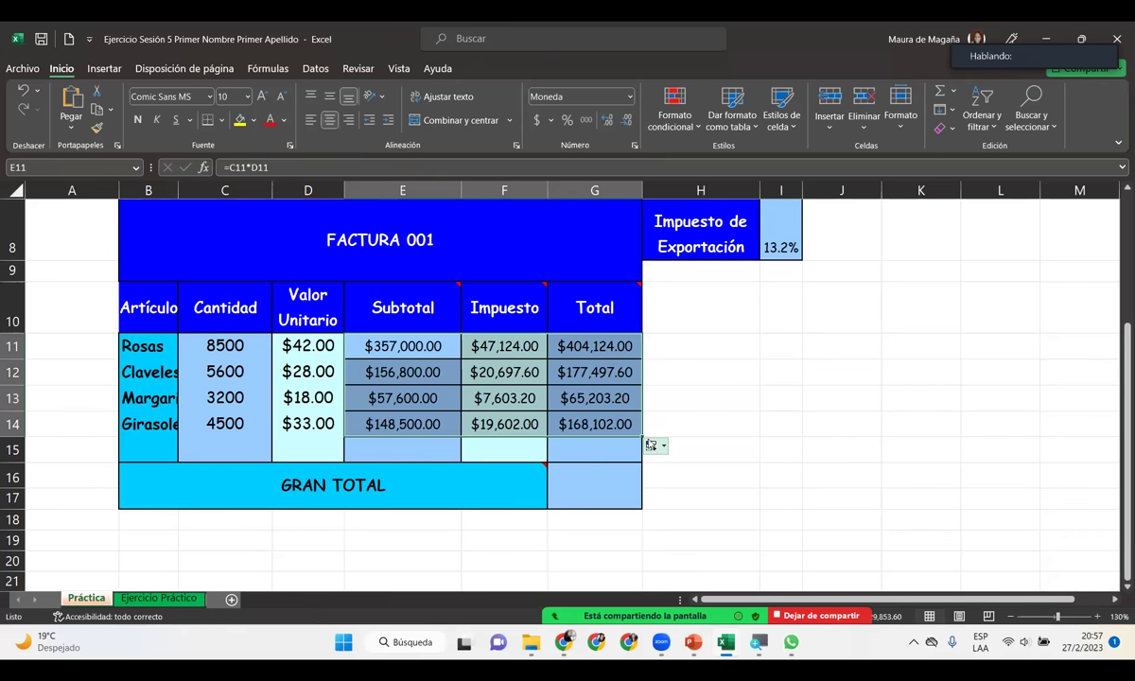
pyautogui.click(651, 445)
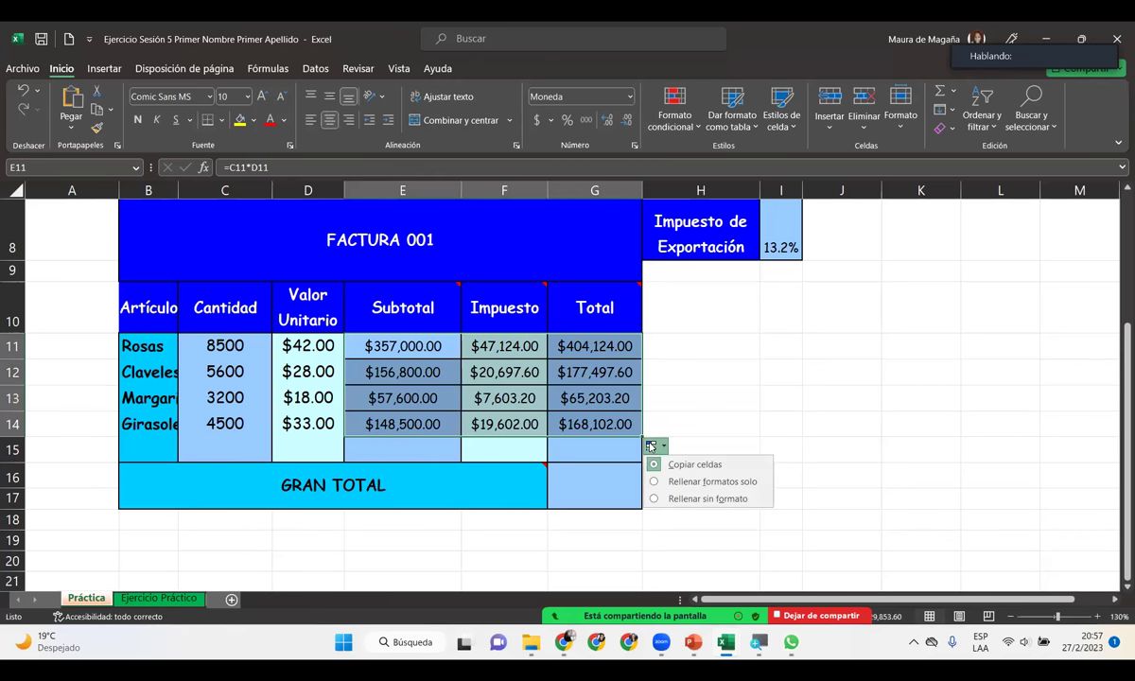
pyautogui.click(688, 497)
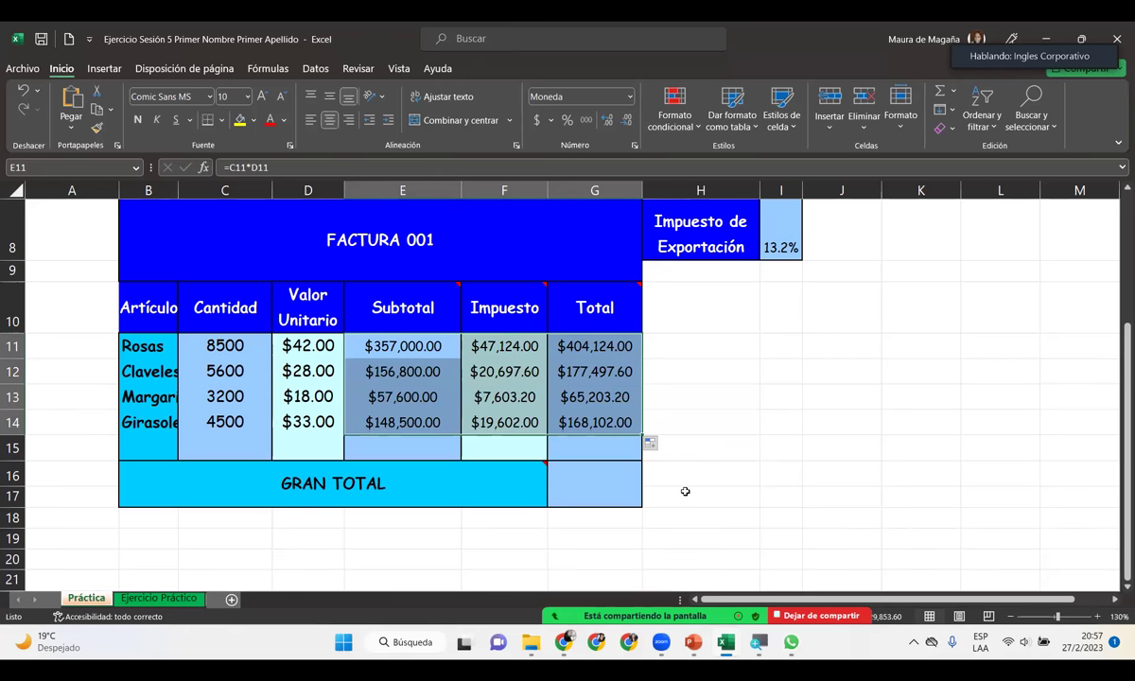
pyautogui.click(472, 454)
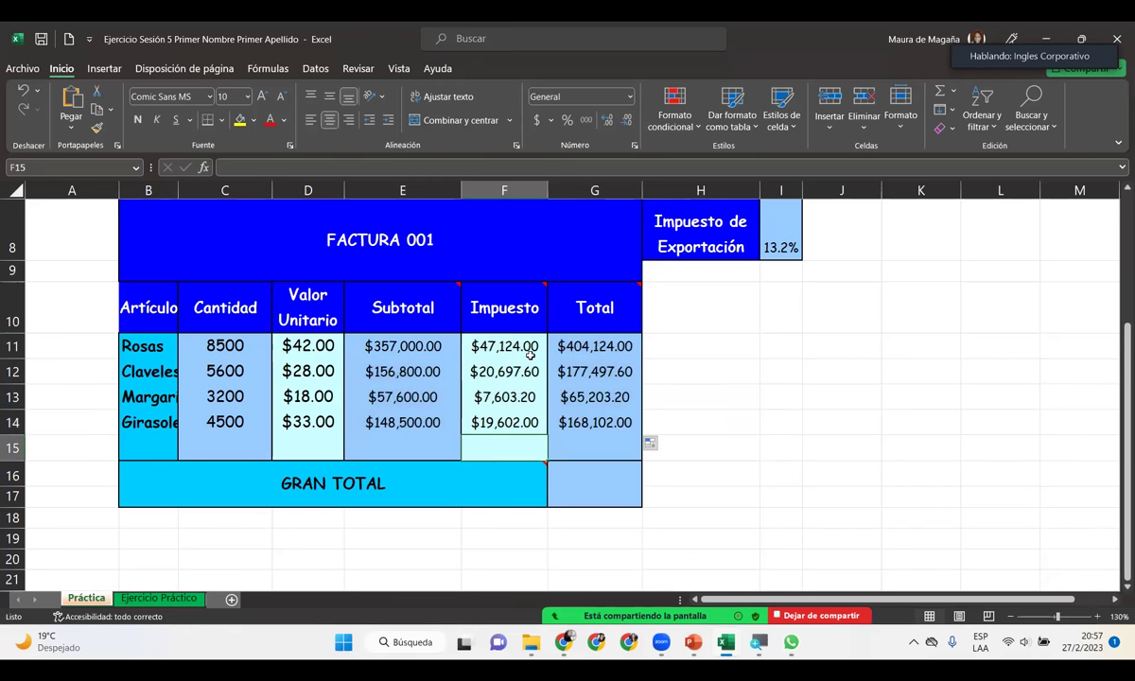
# Step: Calculate the GRAN TOTAL in G16 with SUMA over G11:G15
pyautogui.click(600, 489)
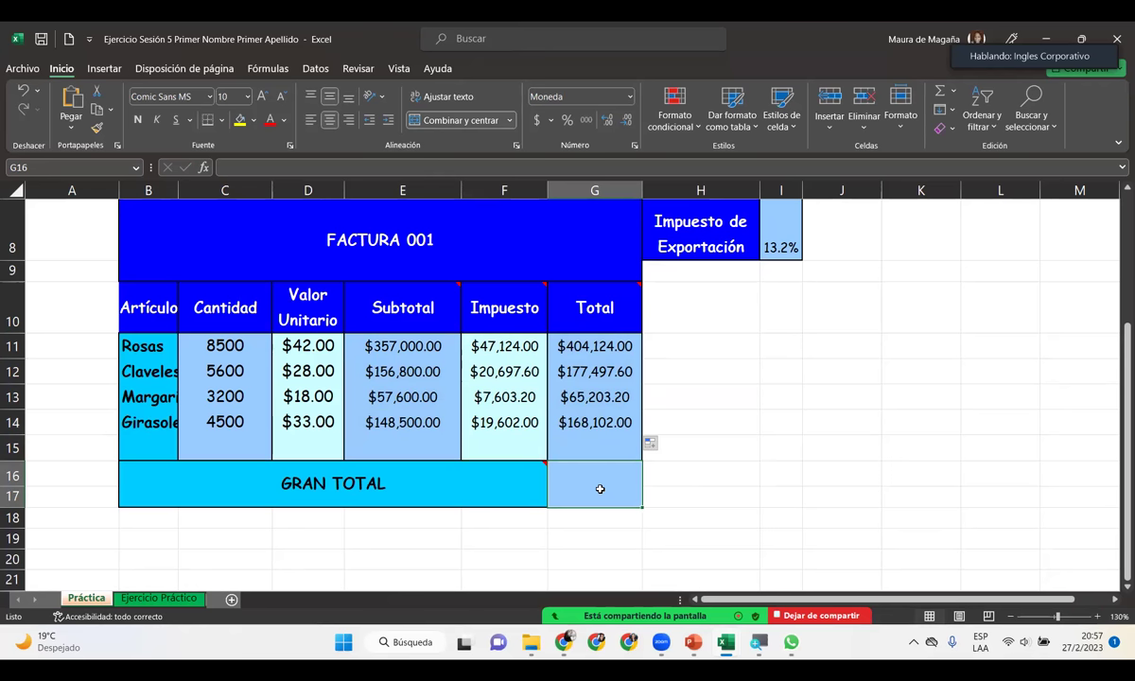
pyautogui.write('=SUMA(')
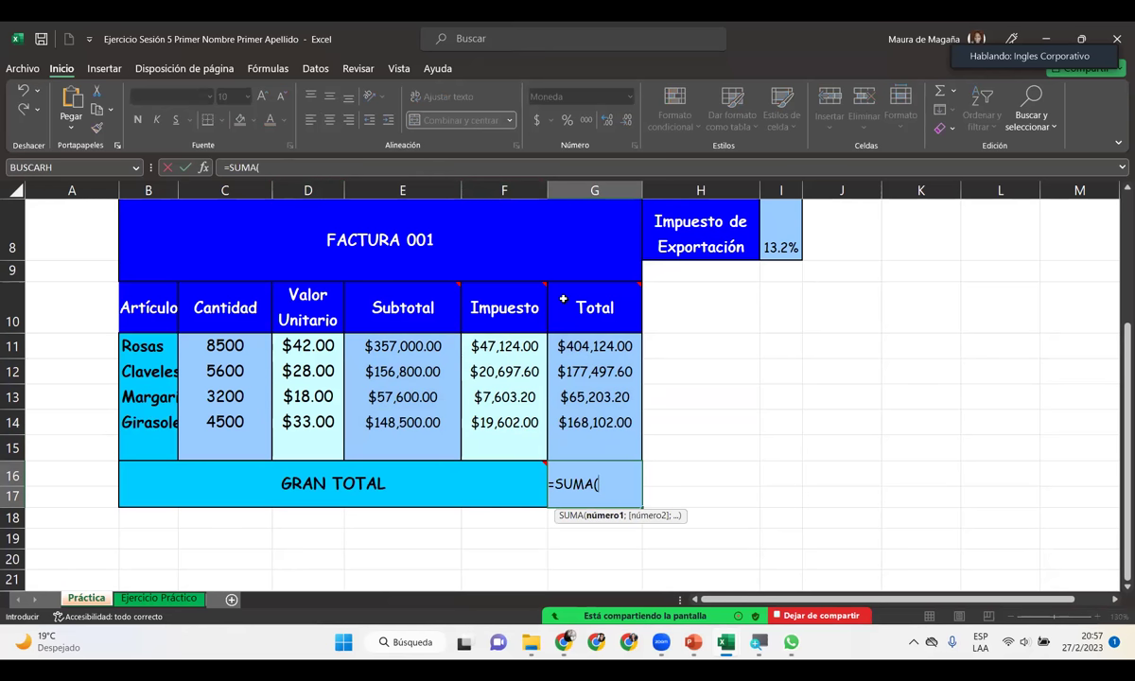
pyautogui.moveTo(594, 347); pyautogui.dragTo(596, 447)
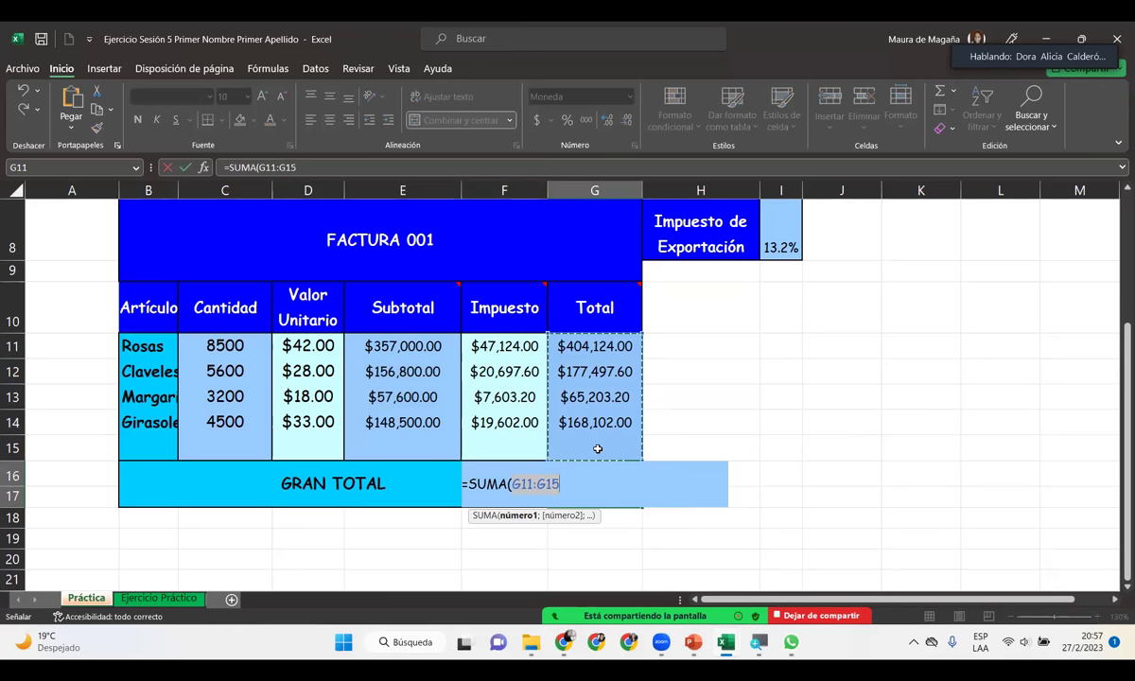
pyautogui.press('Return')
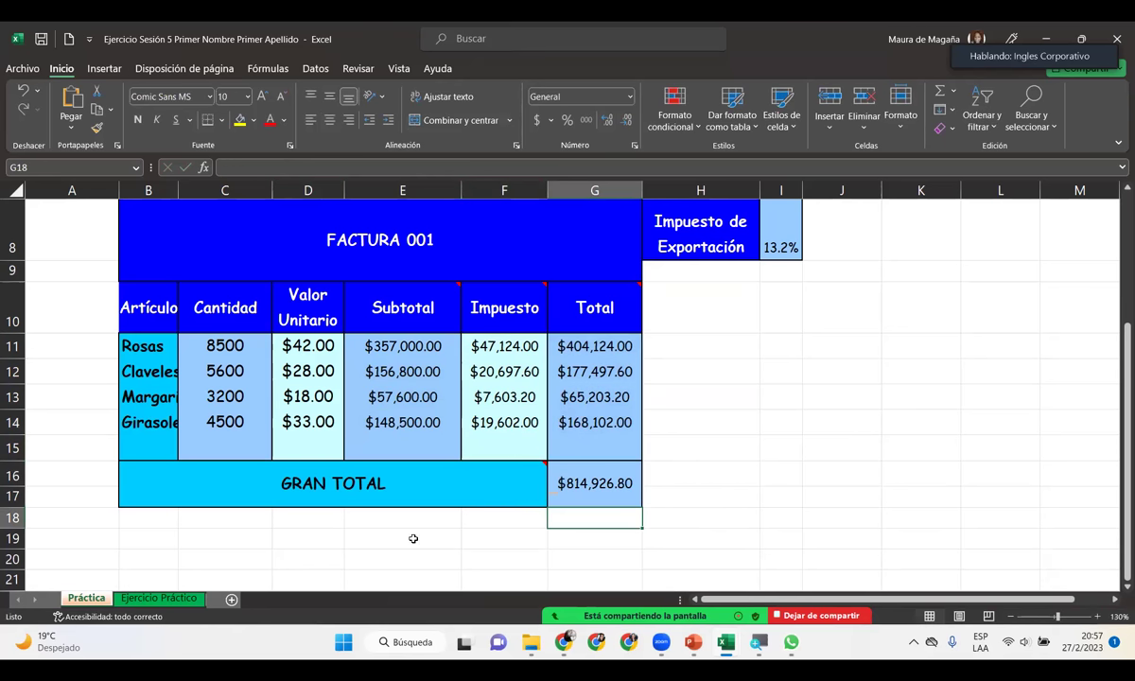
pyautogui.moveTo(388, 464)
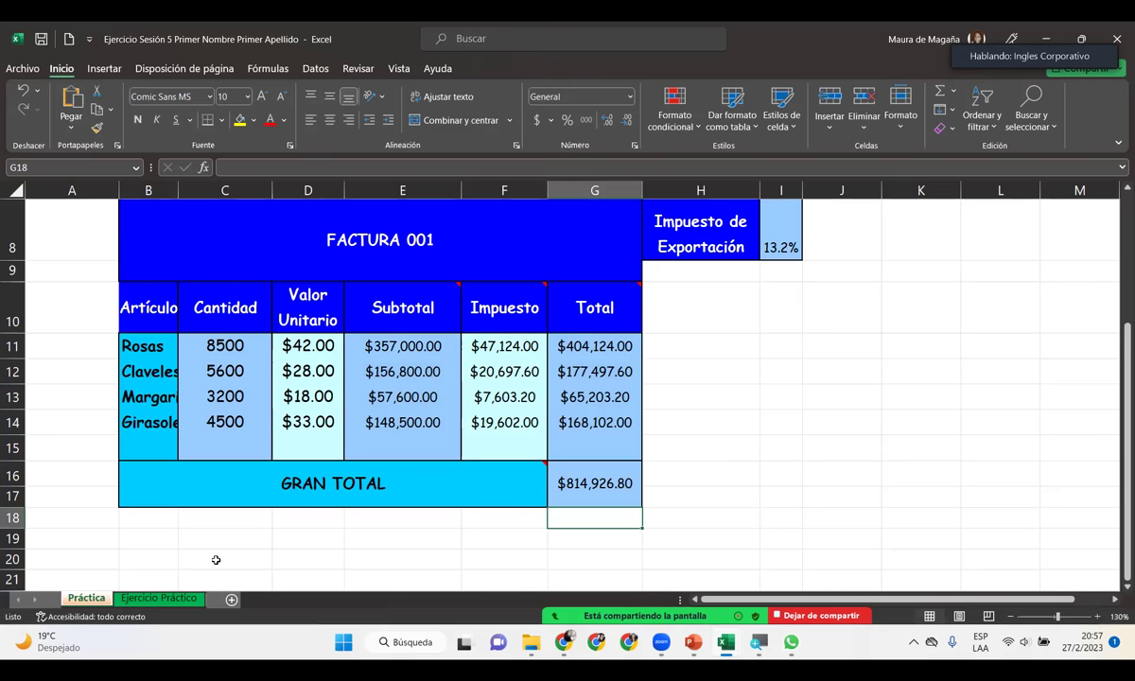
# Step: Fit the range A1:F14 of the Ejercicio Práctico sheet to the window using the zoom-to-selection option
pyautogui.click(178, 597)
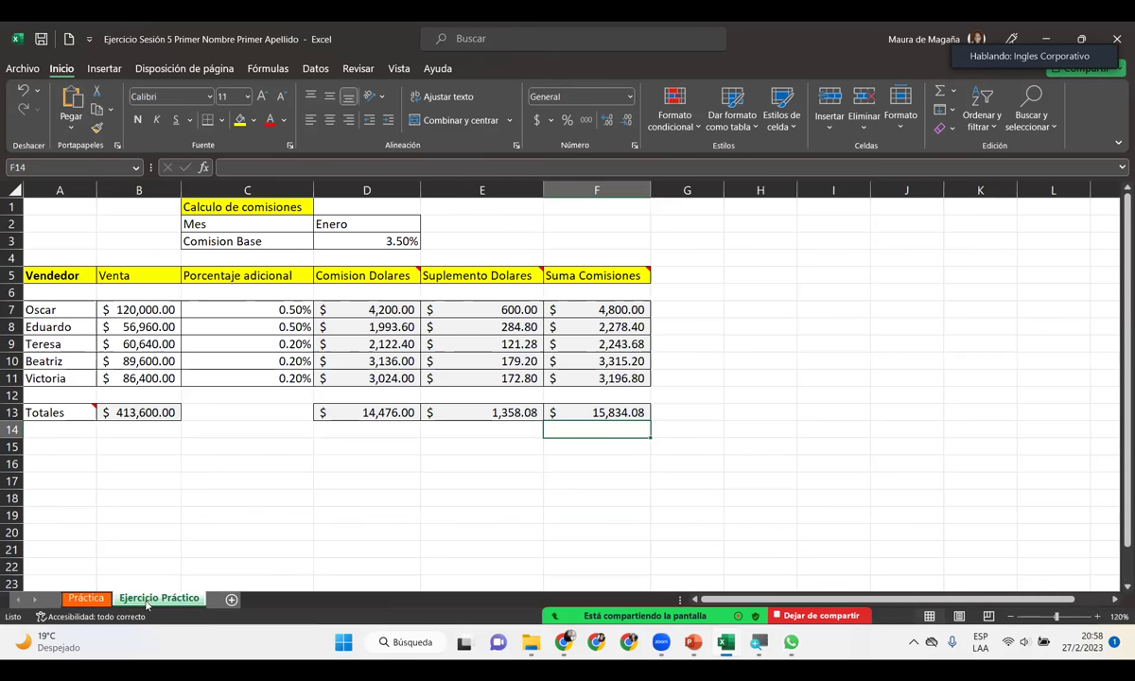
pyautogui.click(95, 599)
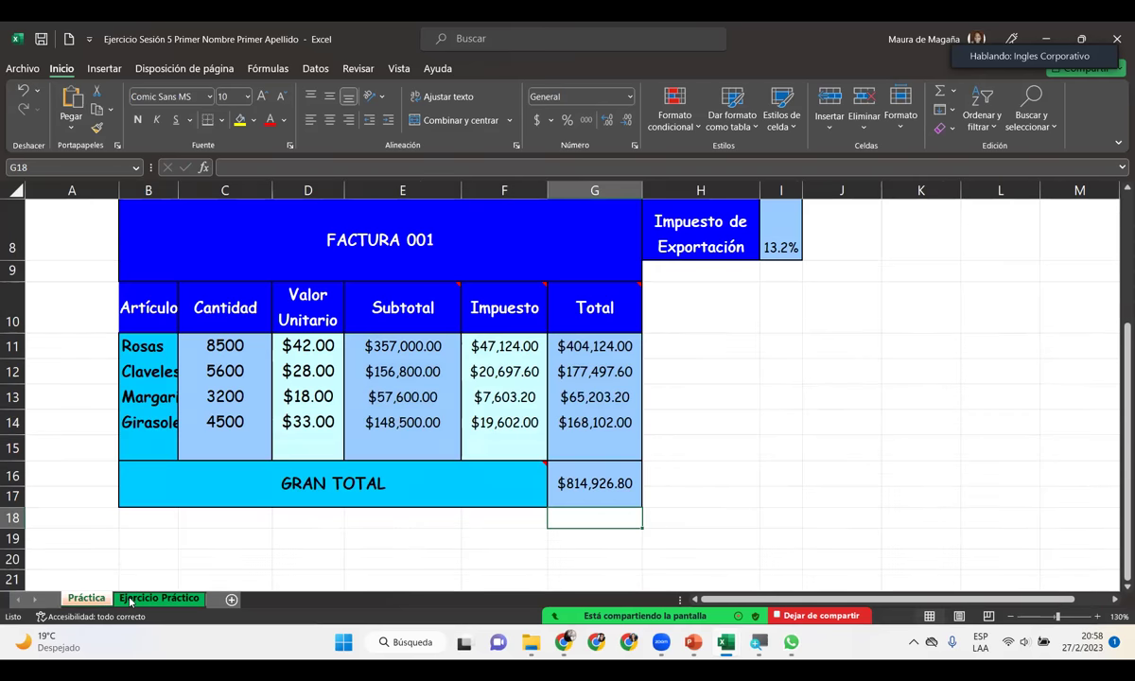
pyautogui.click(138, 598)
pyautogui.moveTo(36, 203); pyautogui.dragTo(602, 422)
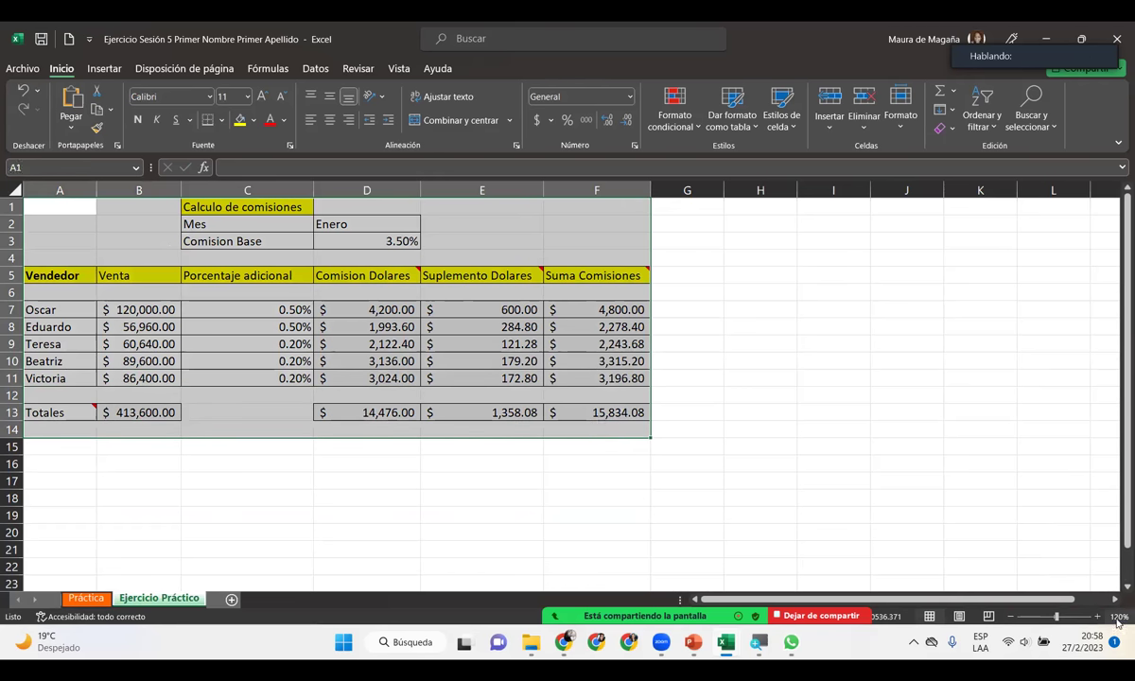
pyautogui.click(1119, 616)
pyautogui.click(719, 393)
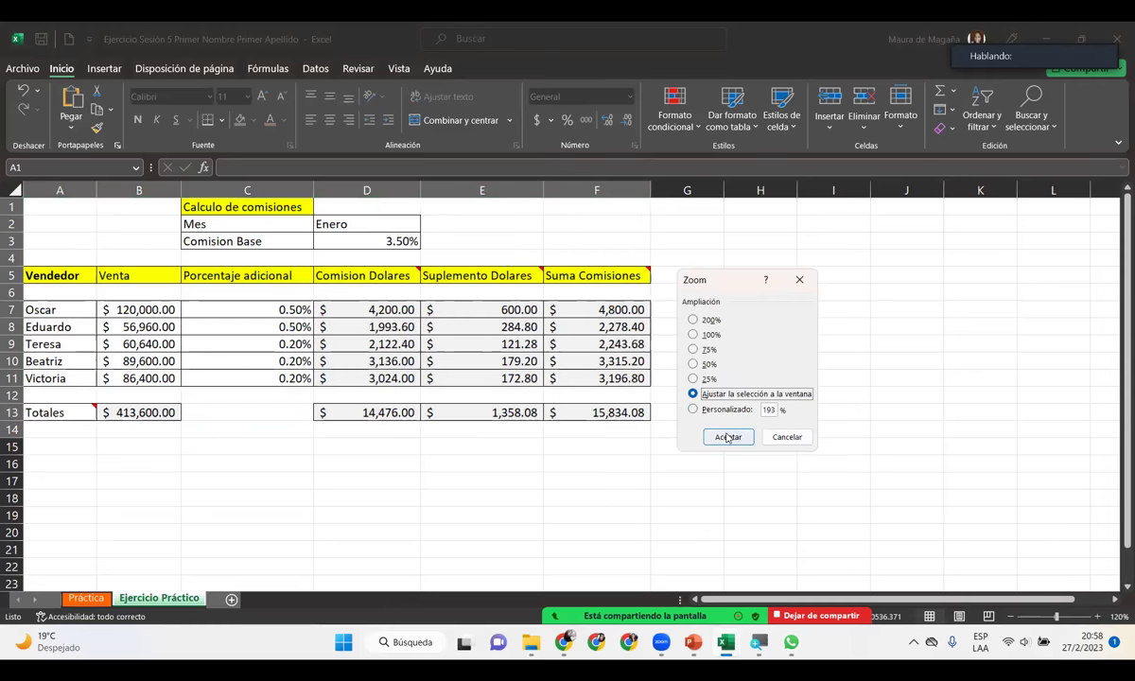
pyautogui.click(728, 436)
pyautogui.click(511, 411)
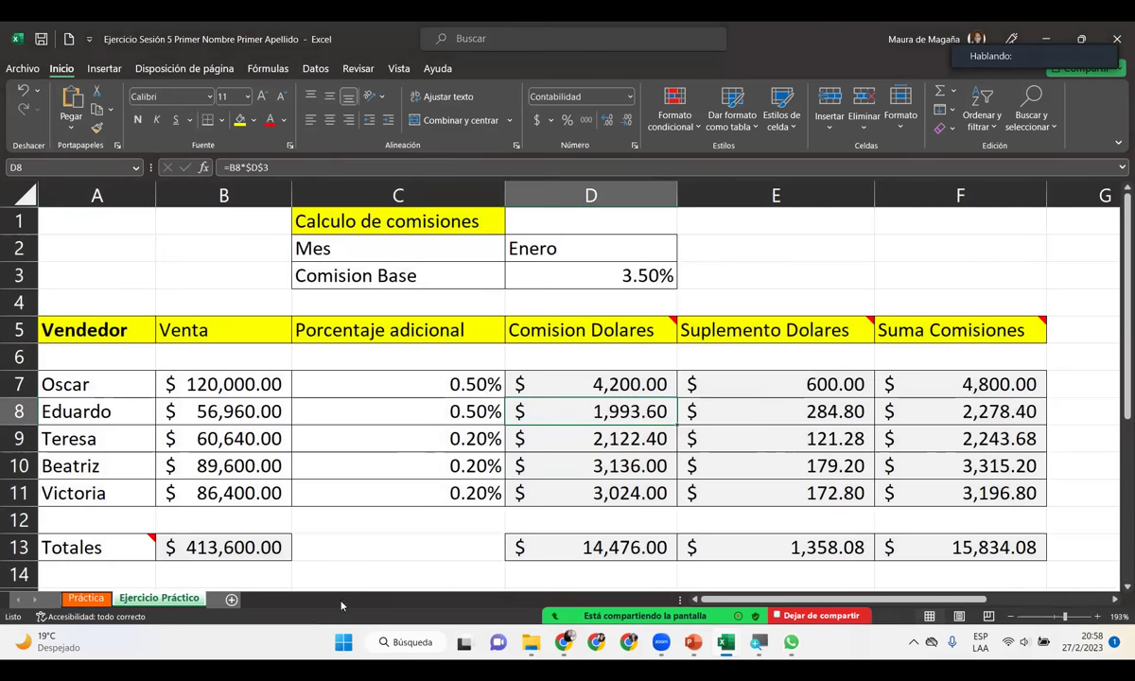
# Step: Fit the FACTURA 001 invoice and its export tax cells on the Práctica sheet to the window, from B8 to I17
pyautogui.click(85, 598)
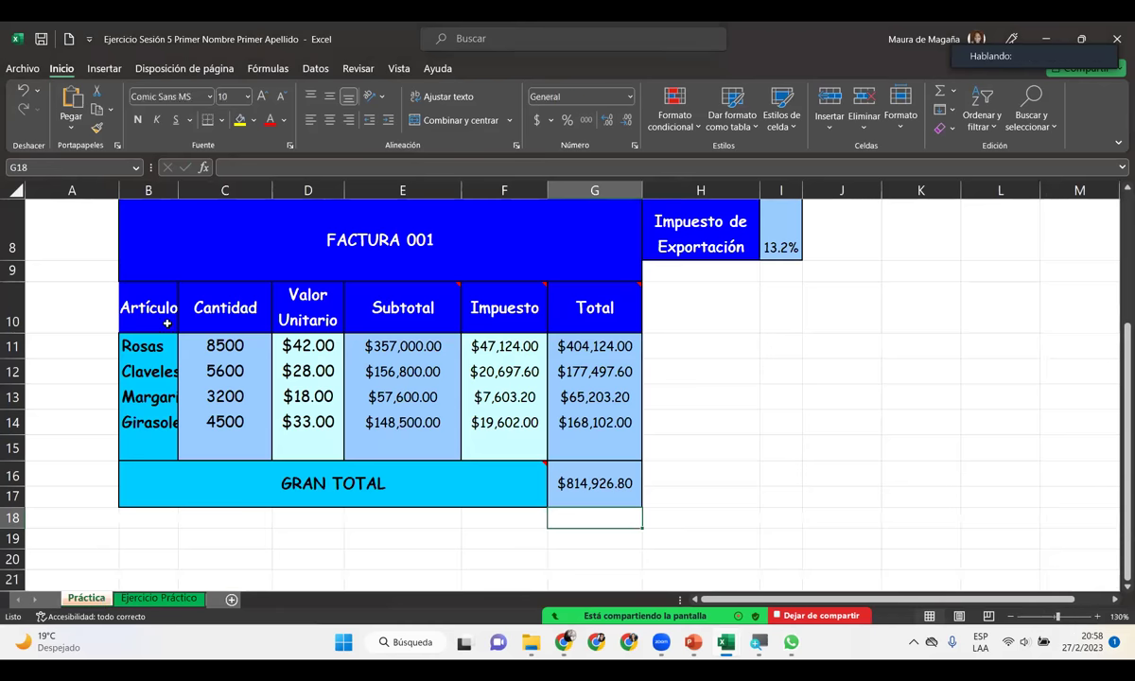
pyautogui.moveTo(162, 255); pyautogui.dragTo(765, 500)
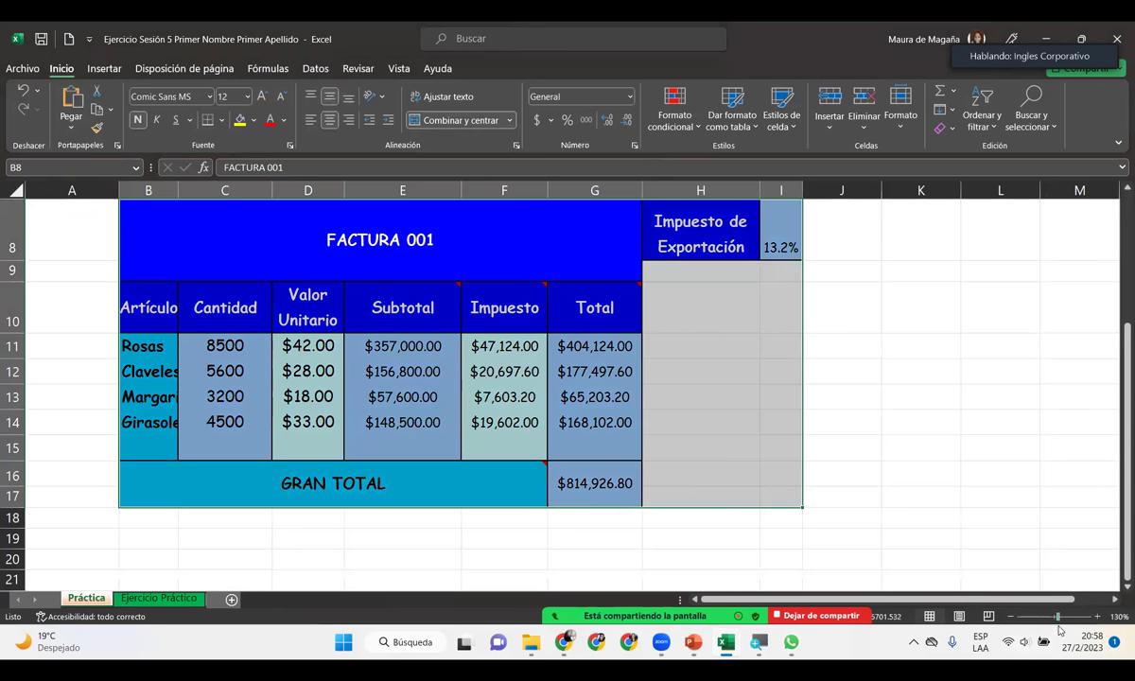
pyautogui.click(1120, 617)
pyautogui.click(730, 397)
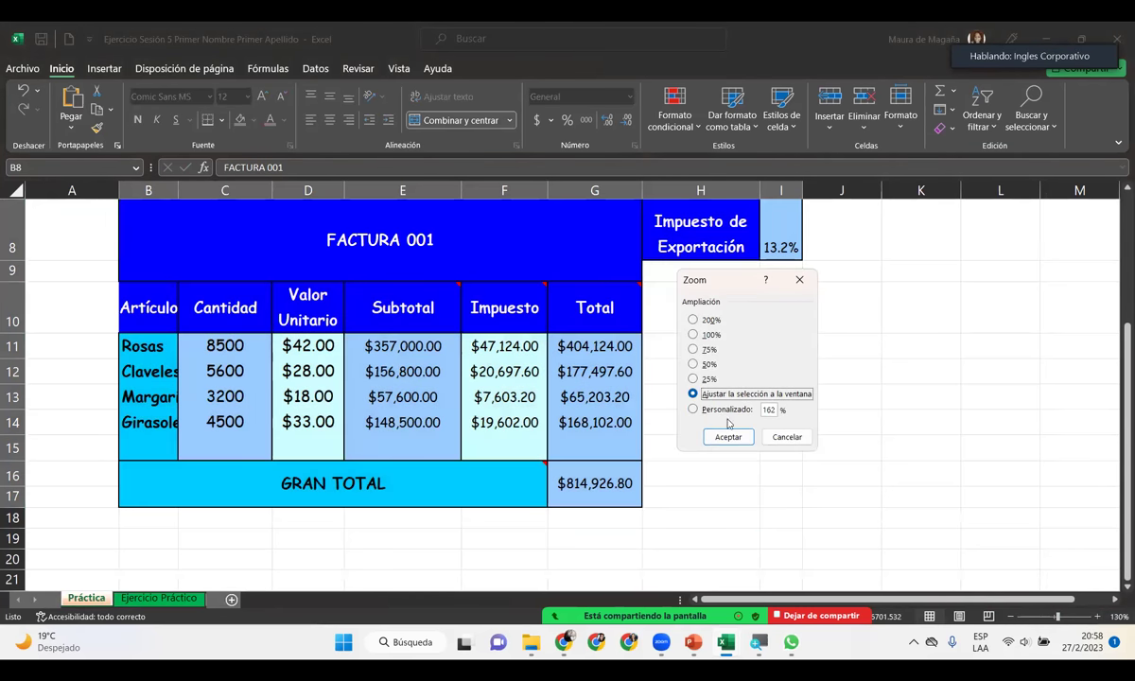
pyautogui.click(728, 436)
pyautogui.click(828, 360)
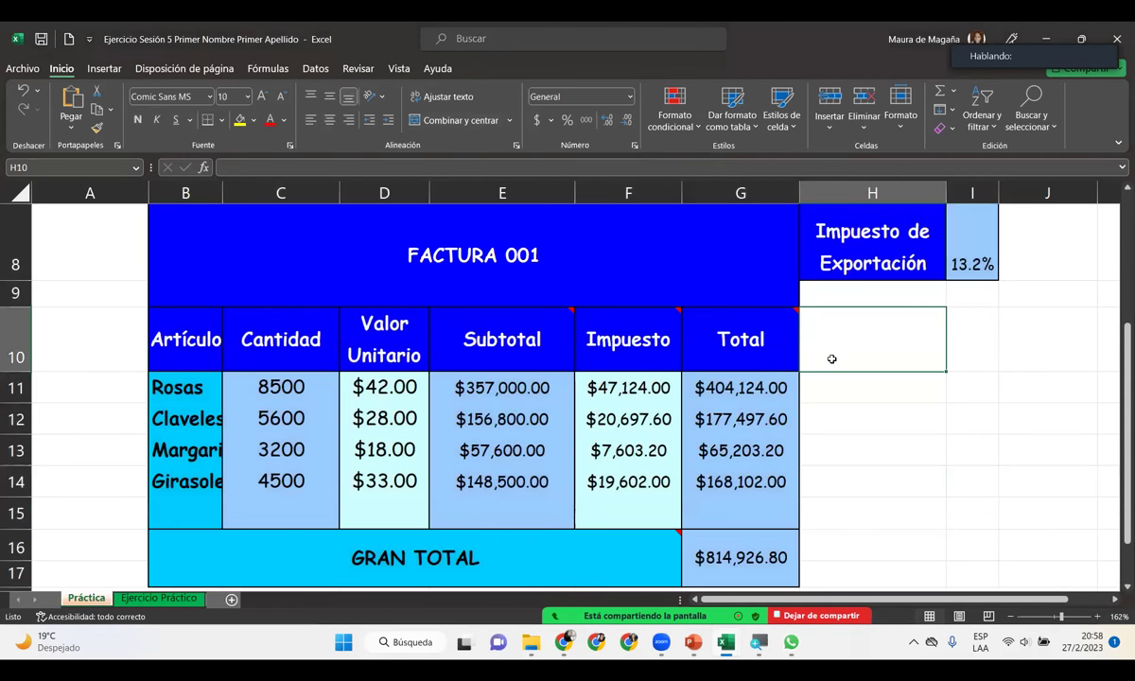
# Step: Inspect the GRAN TOTAL formula on Práctica and the D9 and F8 formulas on Ejercicio Práctico, and return to Práctica
pyautogui.click(744, 558)
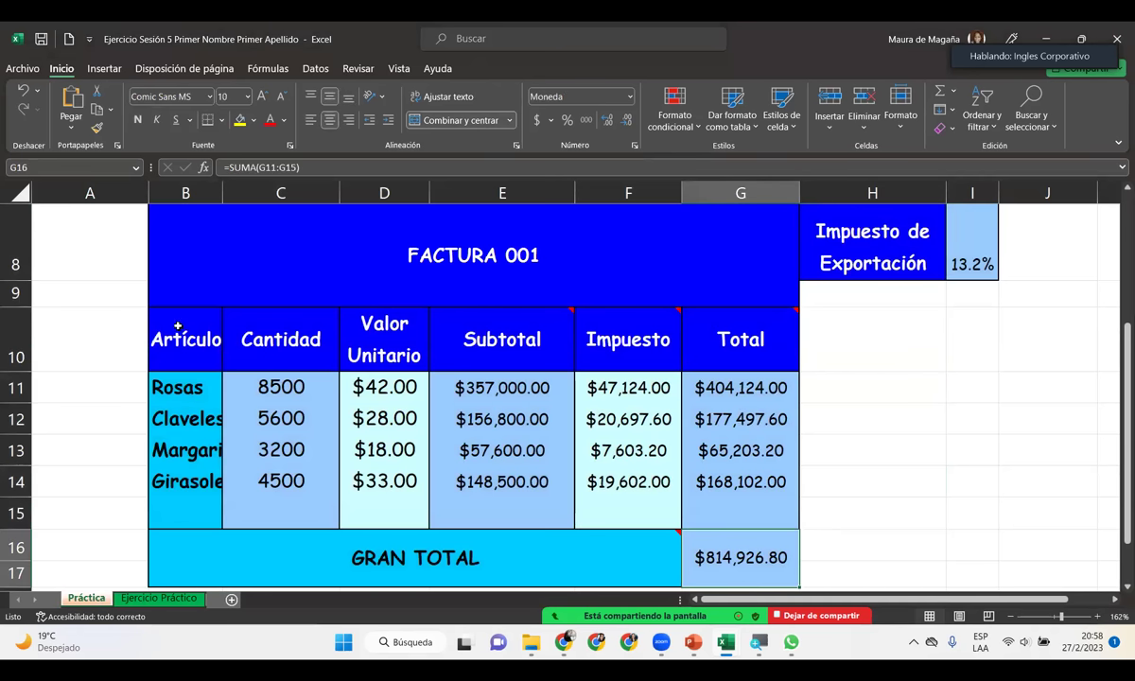
pyautogui.click(159, 598)
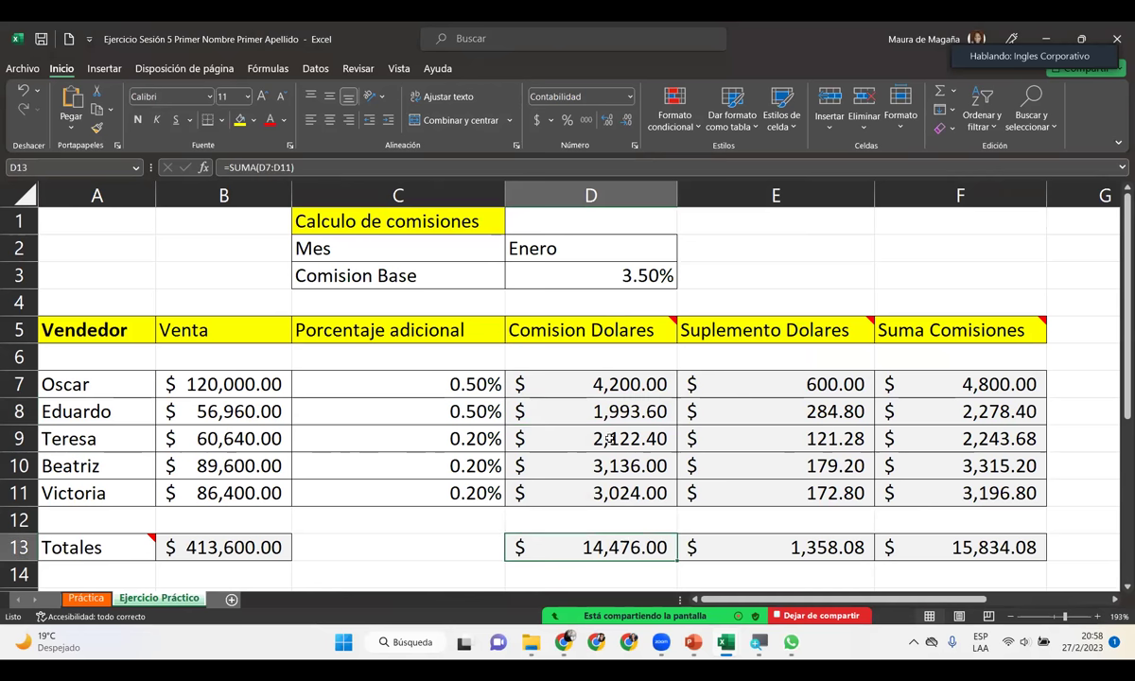
pyautogui.click(602, 435)
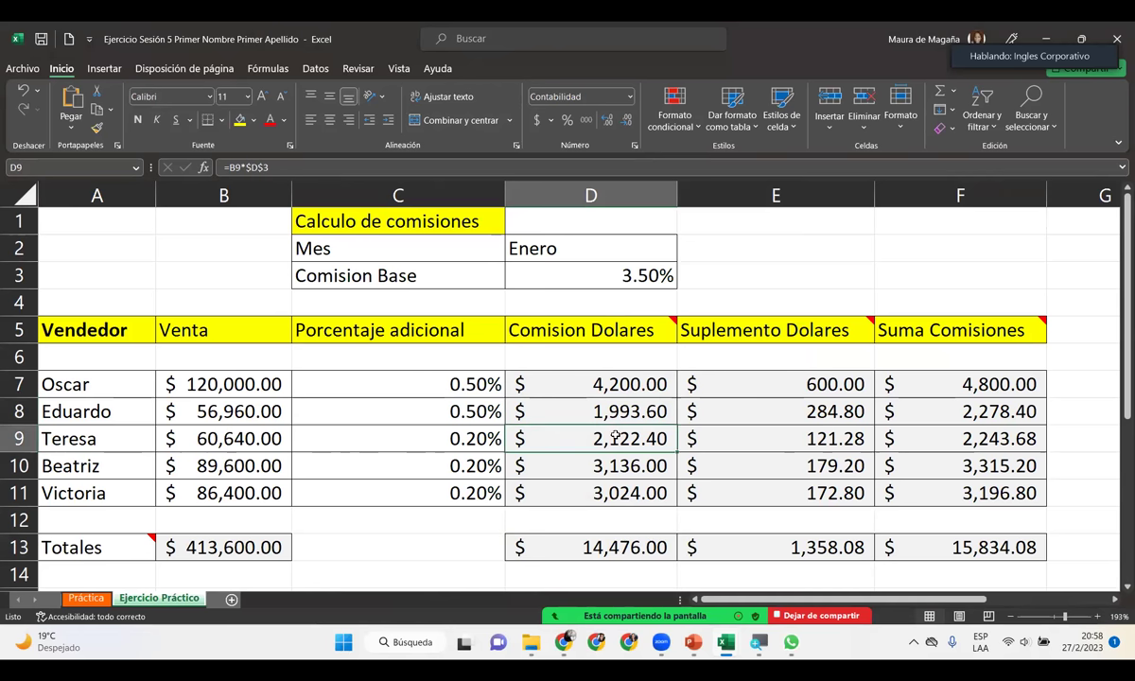
pyautogui.click(895, 414)
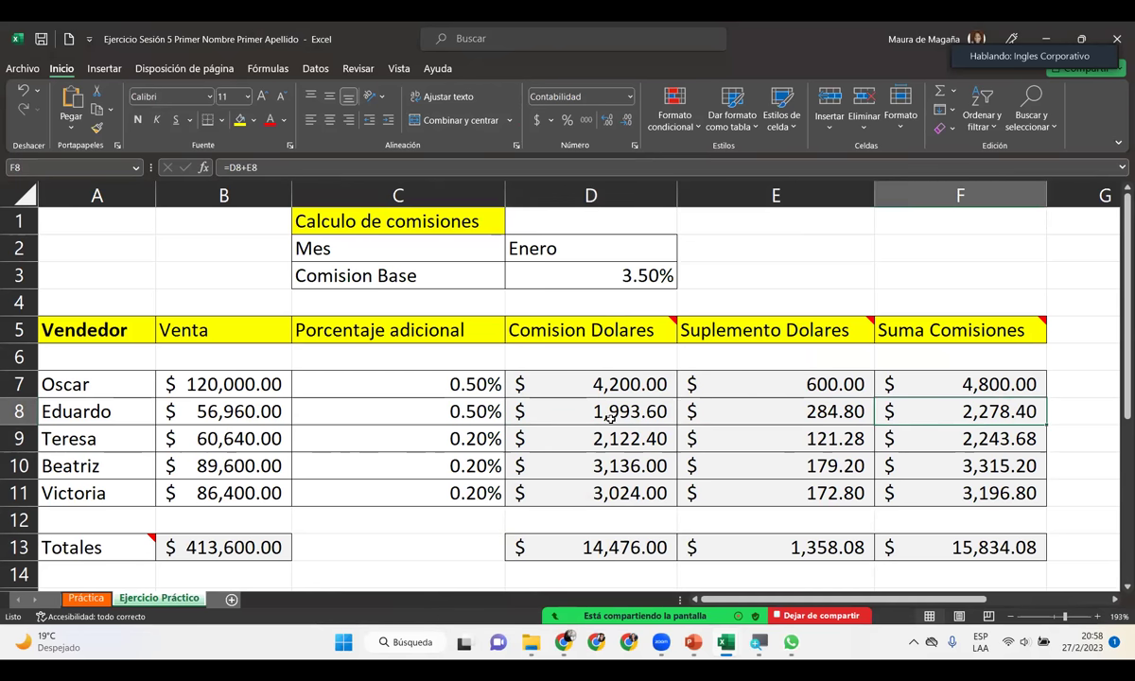
pyautogui.click(86, 598)
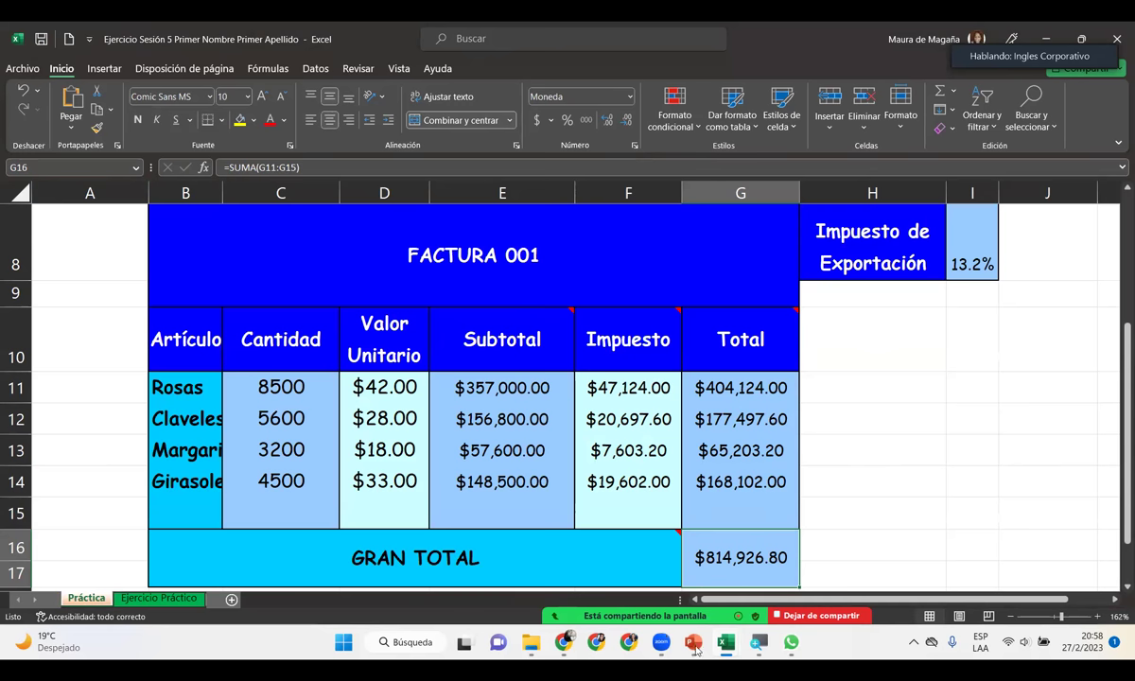
# Step: Switch to the session's slides in PowerPoint
pyautogui.moveTo(671, 616)
pyautogui.moveTo(694, 642)
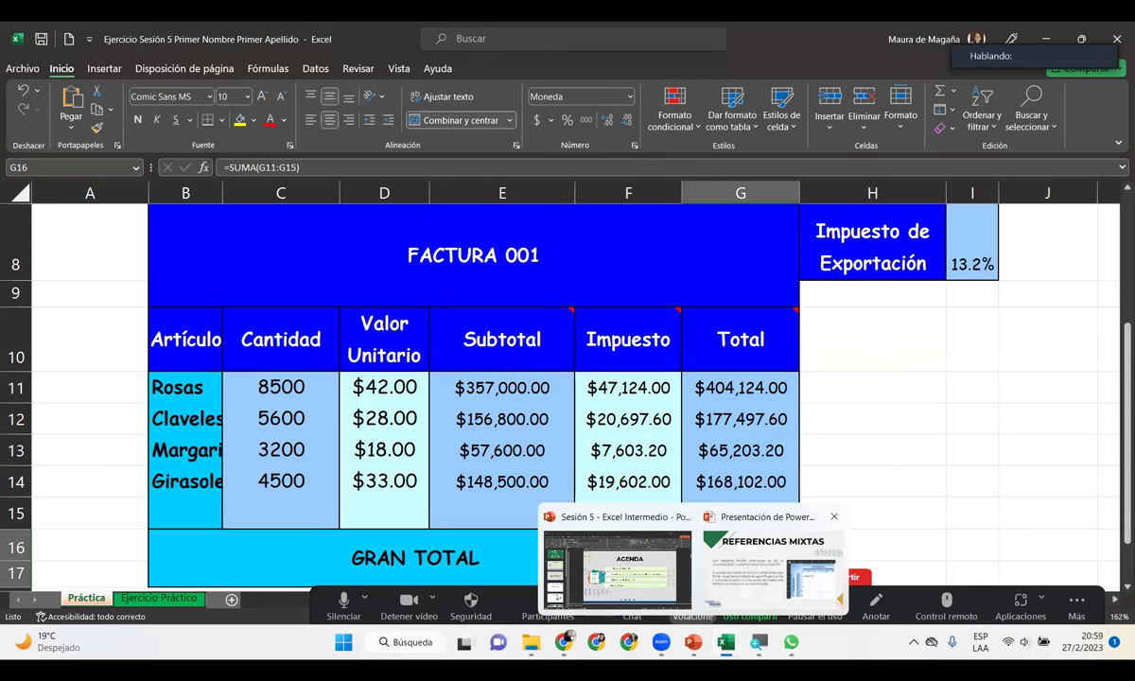